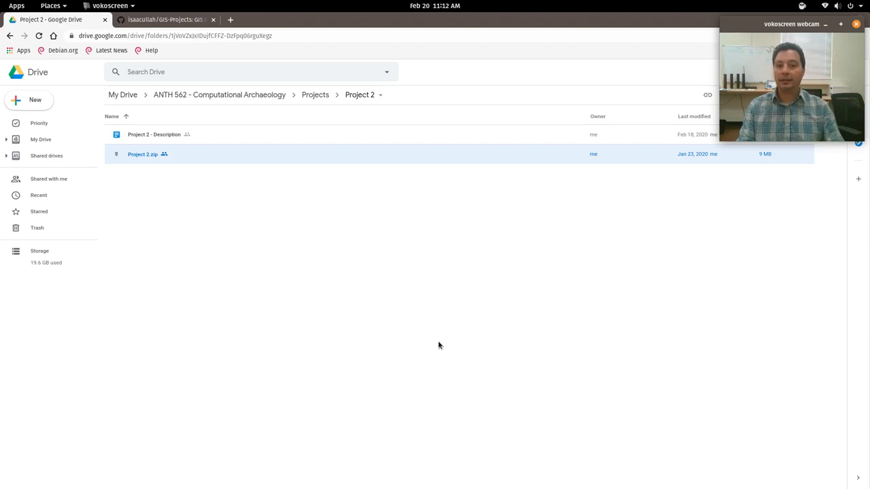
Download Project 2.zip from the Project 2 folder inside the course's Projects folder on Google Drive.
{"action": "left_click", "coordinate": [343, 262]}
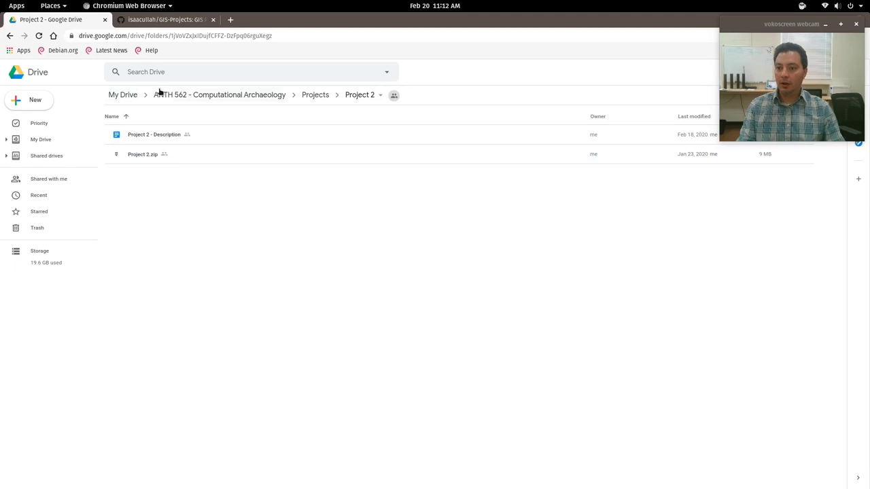
{"action": "left_click", "coordinate": [303, 102]}
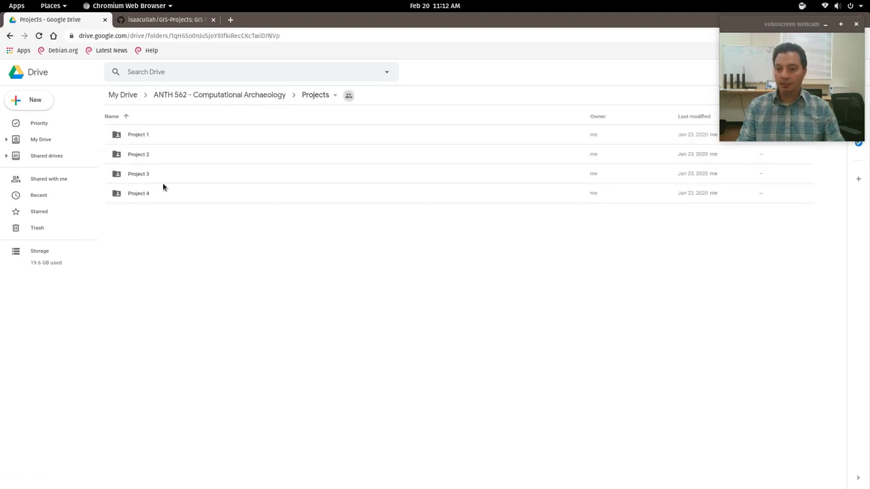
{"action": "left_click", "coordinate": [143, 157]}
{"action": "double_click", "coordinate": [143, 157]}
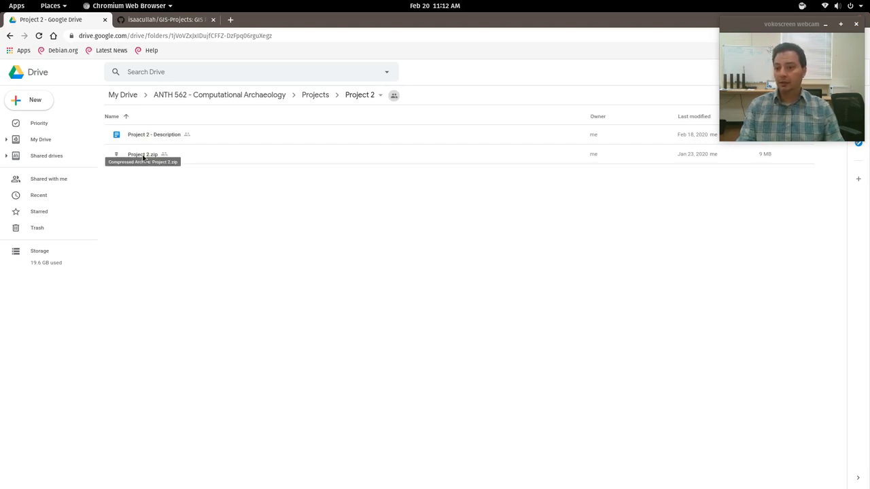
{"action": "left_click", "coordinate": [143, 158]}
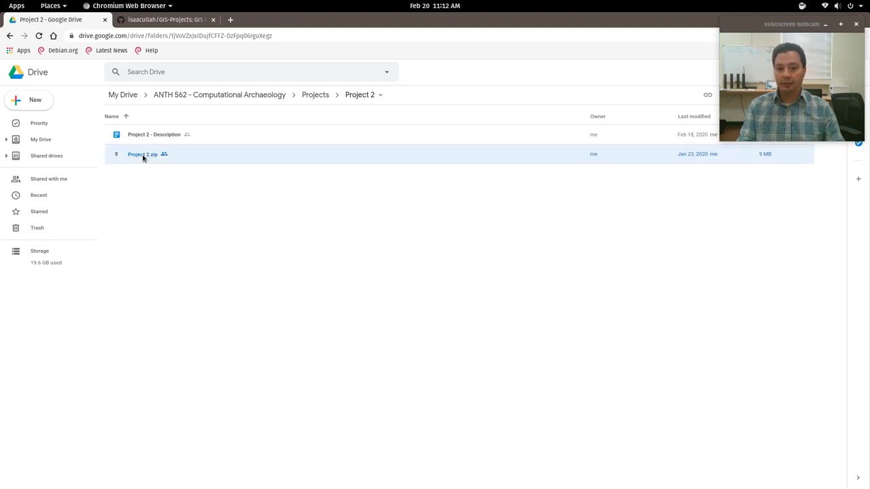
{"action": "right_click", "coordinate": [143, 159]}
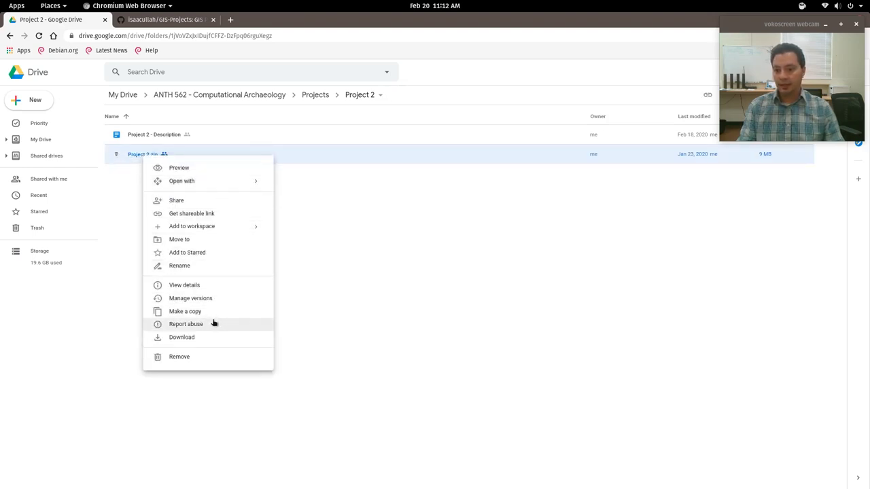
{"action": "left_click", "coordinate": [207, 337]}
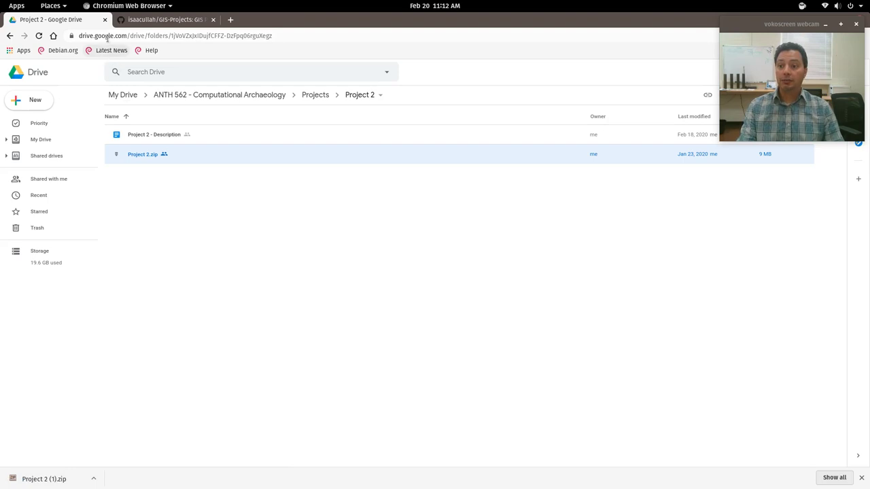
Switch to the GIS-Projects repository on GitHub and examine its download options and the contents of its Project 2 folder.
{"action": "left_click", "coordinate": [157, 22]}
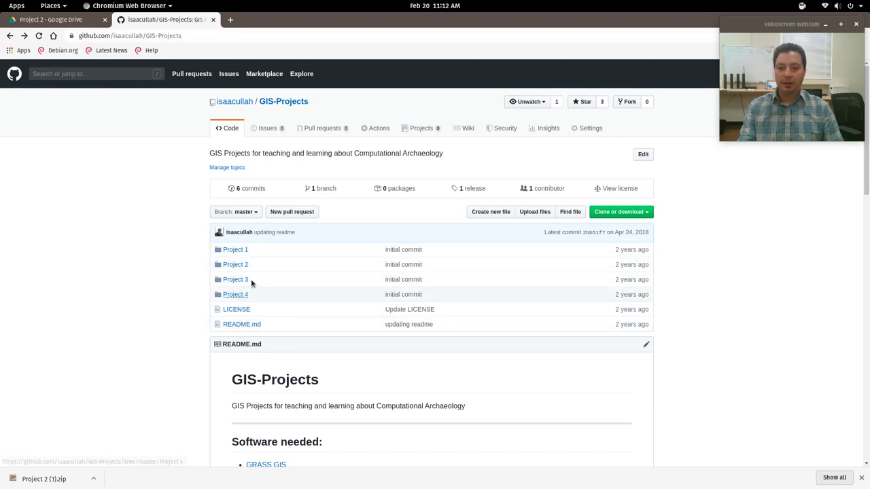
{"action": "left_click", "coordinate": [644, 213]}
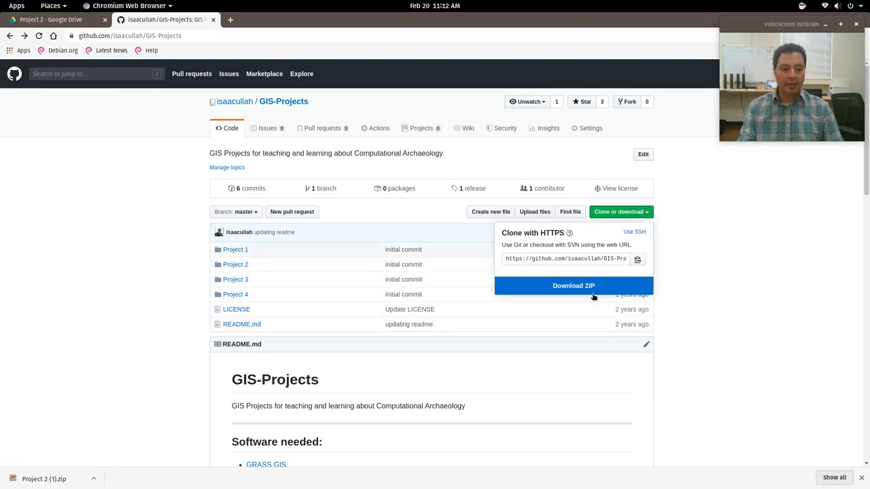
{"action": "left_click", "coordinate": [754, 300]}
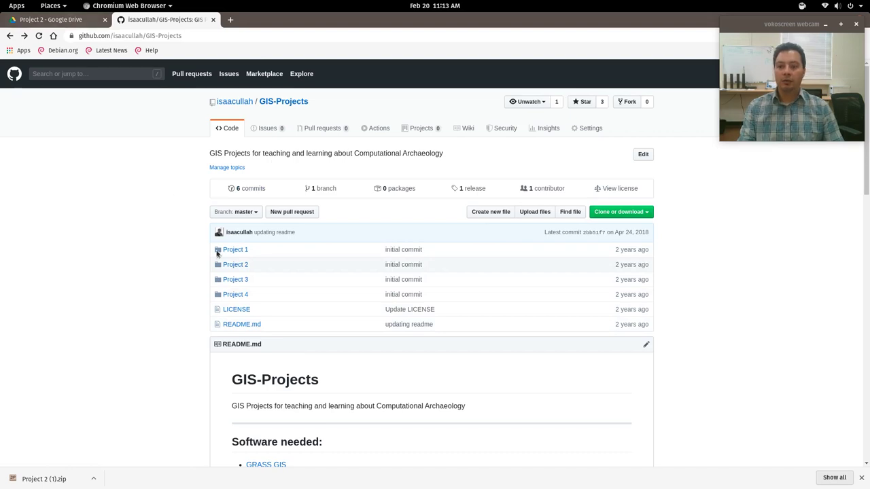
{"action": "left_click", "coordinate": [239, 265]}
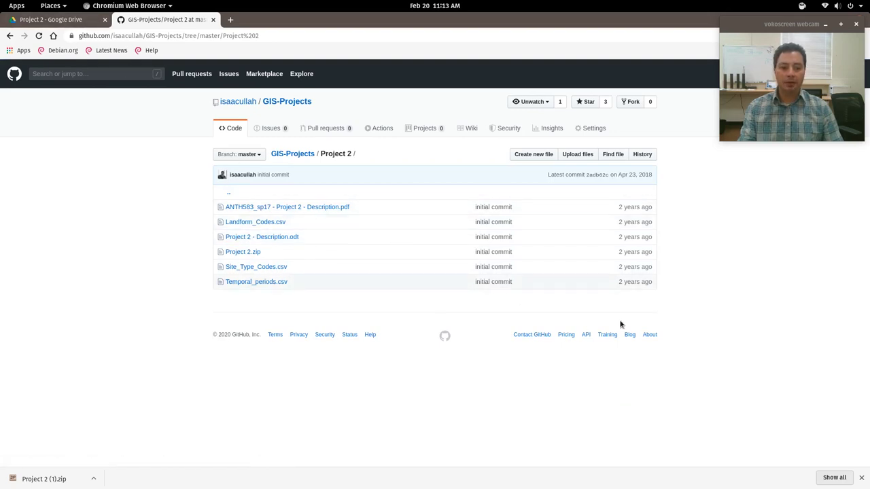
Return to Google Drive, open the Project 2 - Description document and read through to the Getting Started and Part 1 instructions.
{"action": "left_click", "coordinate": [48, 19]}
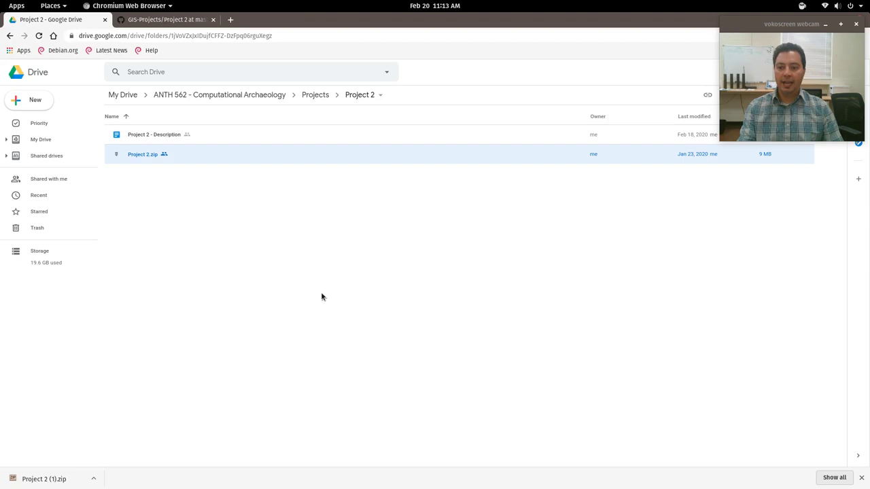
{"action": "double_click", "coordinate": [156, 138]}
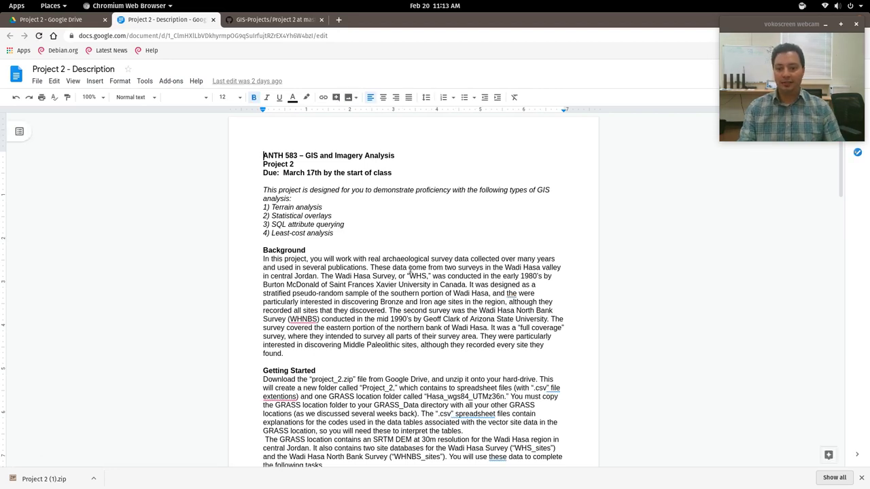
{"action": "scroll", "coordinate": [409, 271], "scroll_direction": "down", "scroll_amount": 3}
{"action": "scroll", "coordinate": [376, 228], "scroll_direction": "down", "scroll_amount": 1}
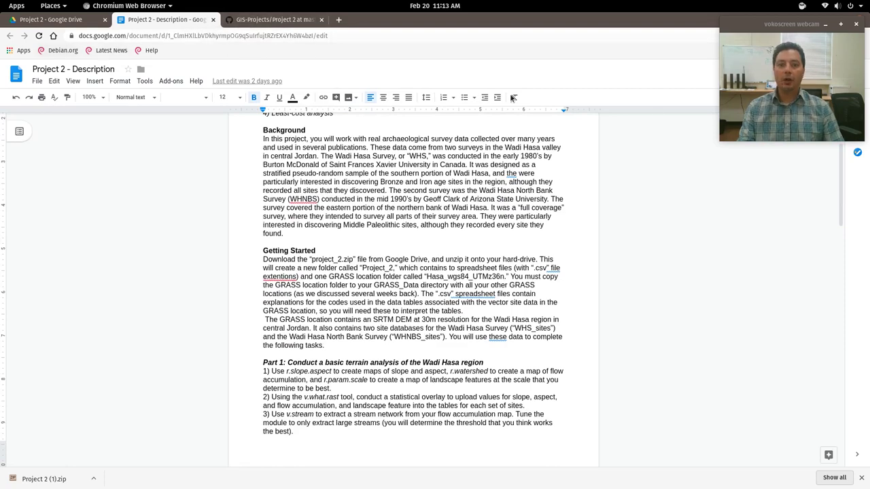
Clear the browser window off the desktop and open the Downloads folder in the file manager.
{"action": "left_click_drag", "start_coordinate": [647, 22], "coordinate": [506, 130]}
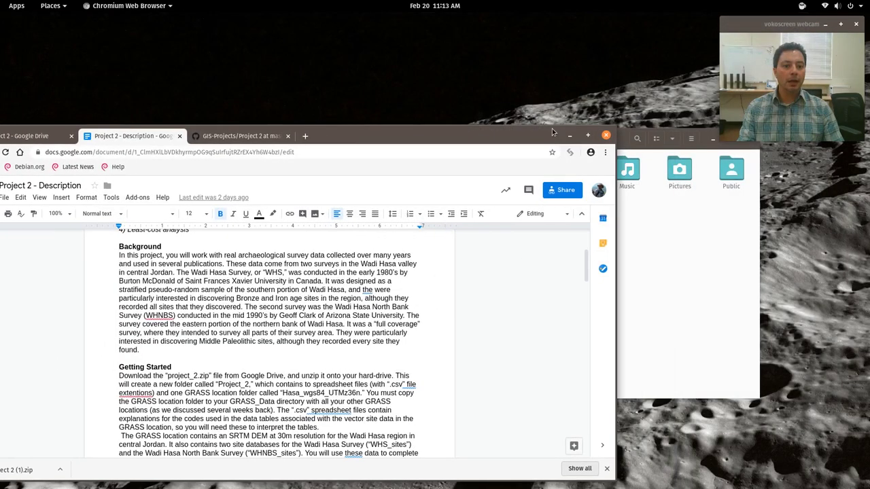
{"action": "left_click", "coordinate": [618, 135]}
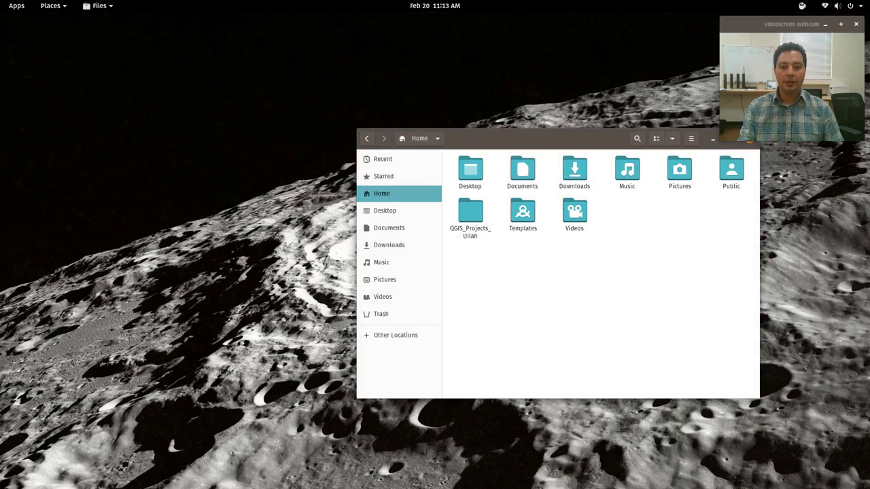
{"action": "left_click", "coordinate": [49, 6]}
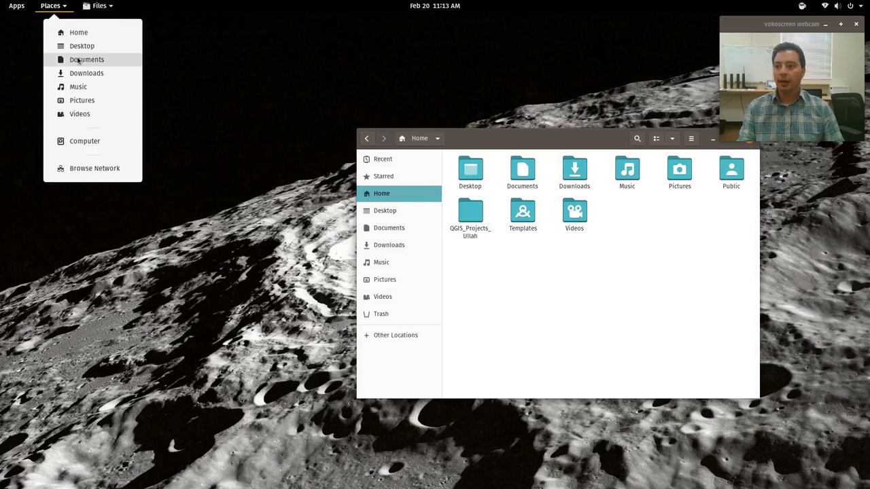
{"action": "left_click", "coordinate": [76, 73]}
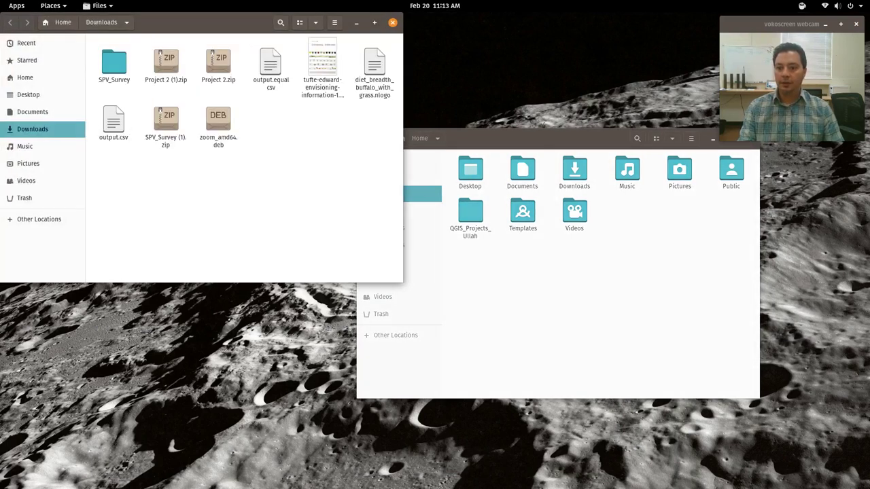
Extract the Project 2.zip archive in place in the Downloads folder.
{"action": "left_click", "coordinate": [218, 63]}
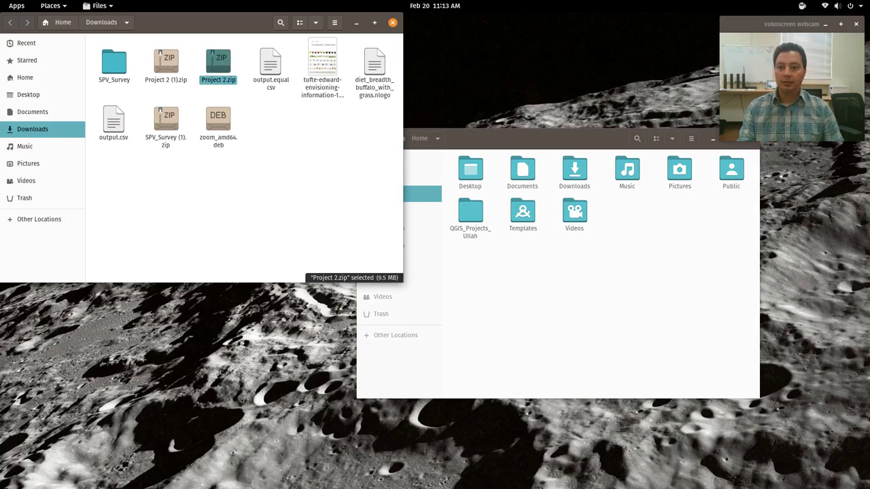
{"action": "key", "text": "alt+Tab"}
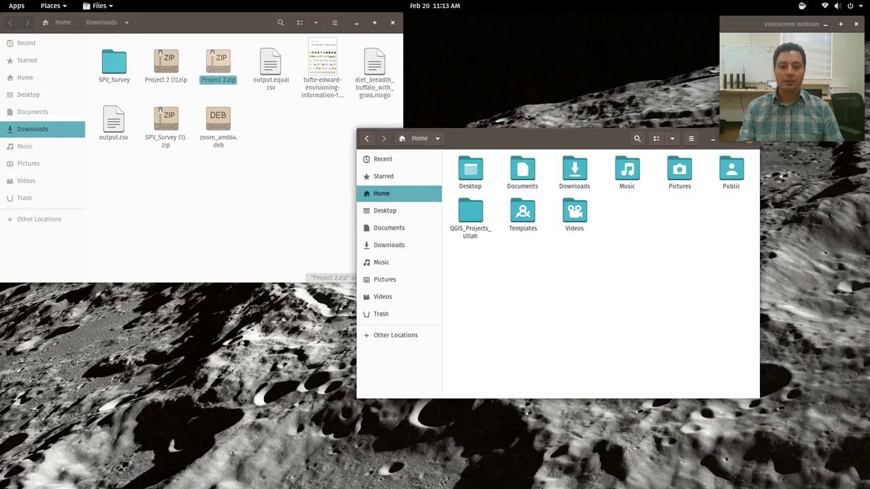
{"action": "right_click", "coordinate": [221, 68]}
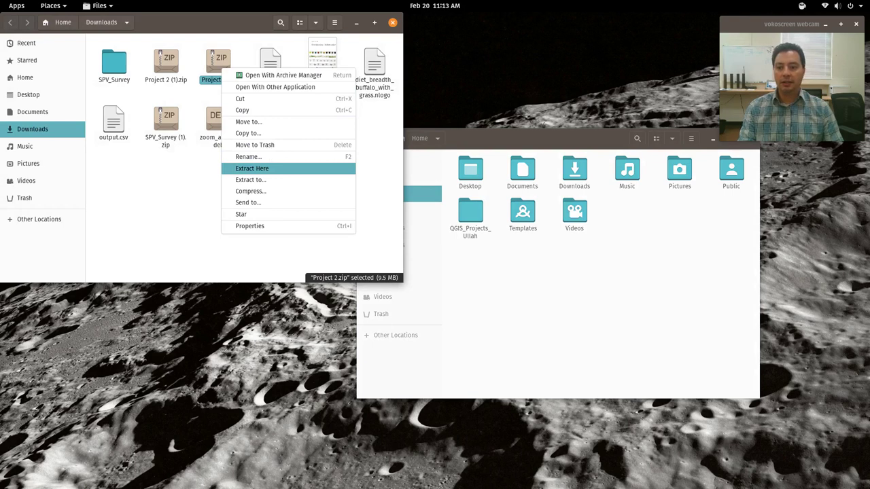
{"action": "left_click", "coordinate": [252, 168]}
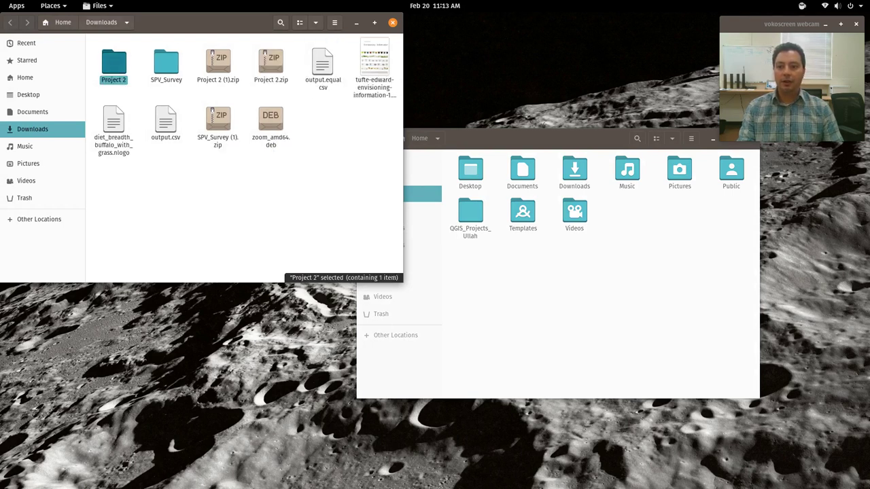
Examine the GRASSDATA and Database_codes folders inside the extracted Project 2 folder, and return to Downloads.
{"action": "key", "text": "Return"}
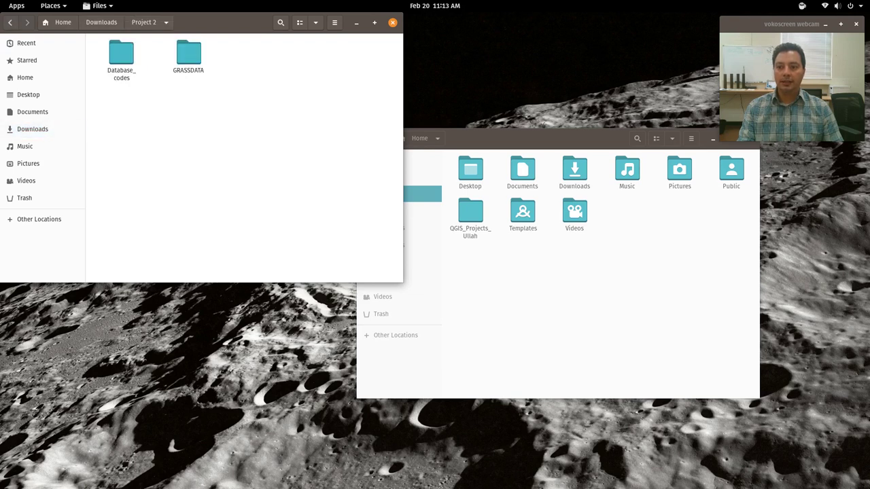
{"action": "left_click", "coordinate": [189, 53]}
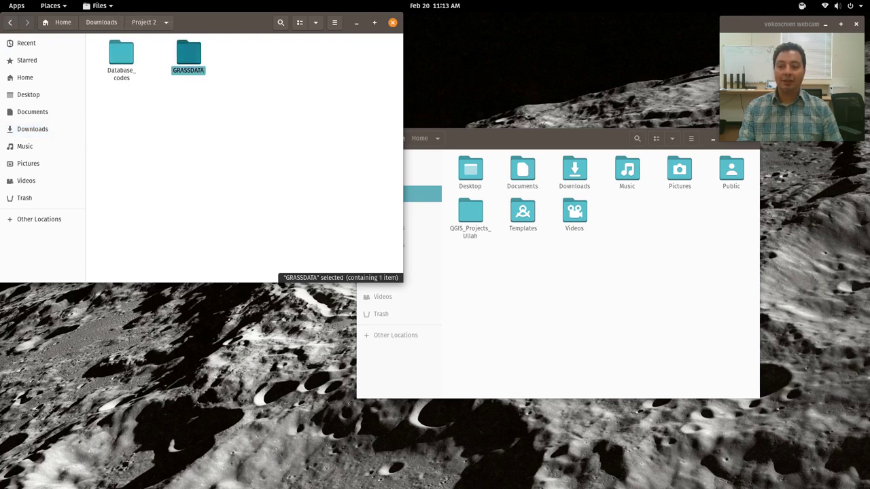
{"action": "left_click", "coordinate": [121, 53]}
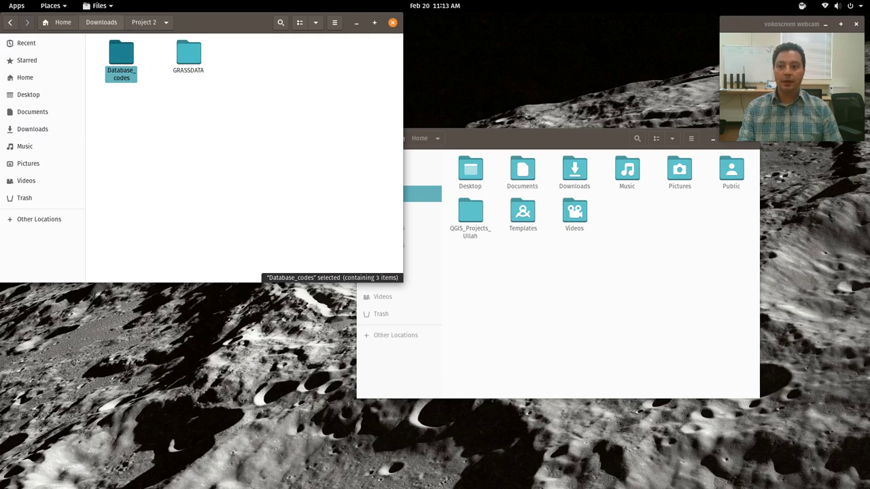
{"action": "left_click", "coordinate": [101, 22]}
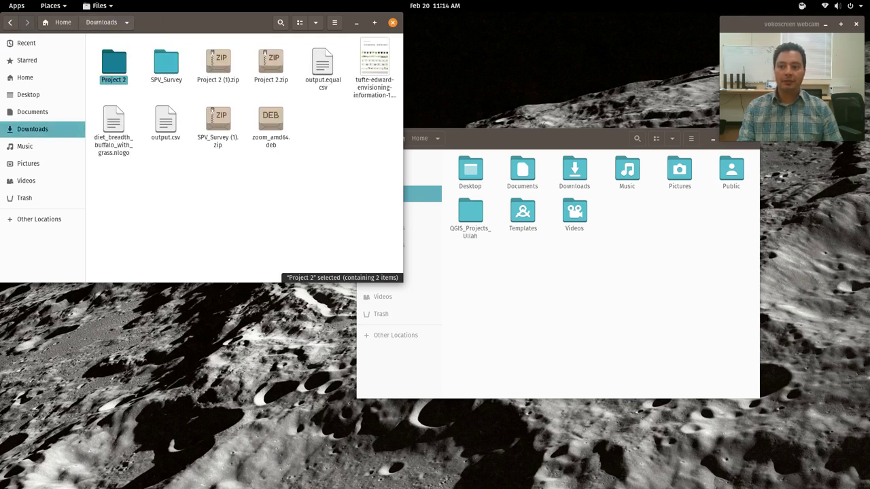
Move the extracted Project 2 folder from Downloads into the Home folder.
{"action": "key", "text": "alt+Tab"}
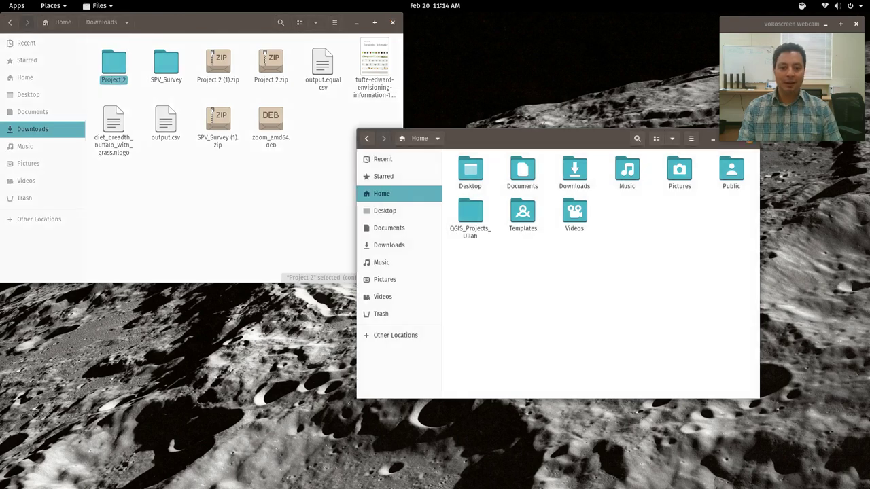
{"action": "left_click_drag", "start_coordinate": [509, 140], "coordinate": [478, 99]}
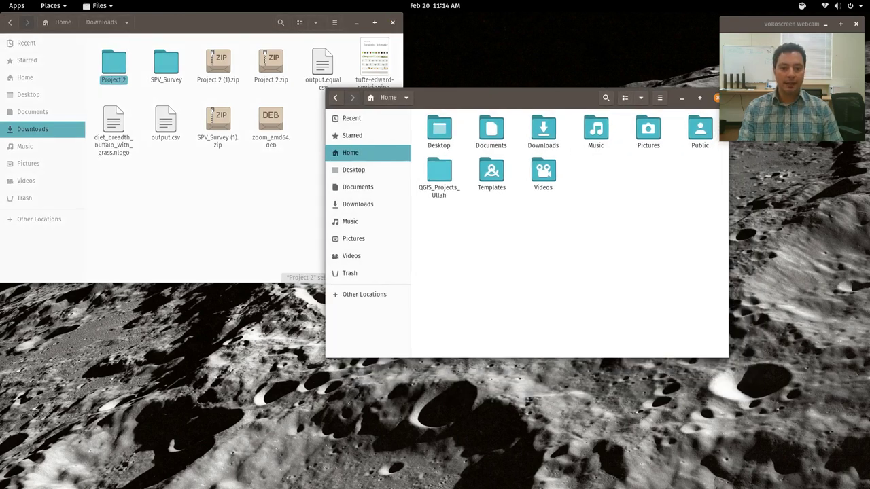
{"action": "left_click", "coordinate": [439, 175]}
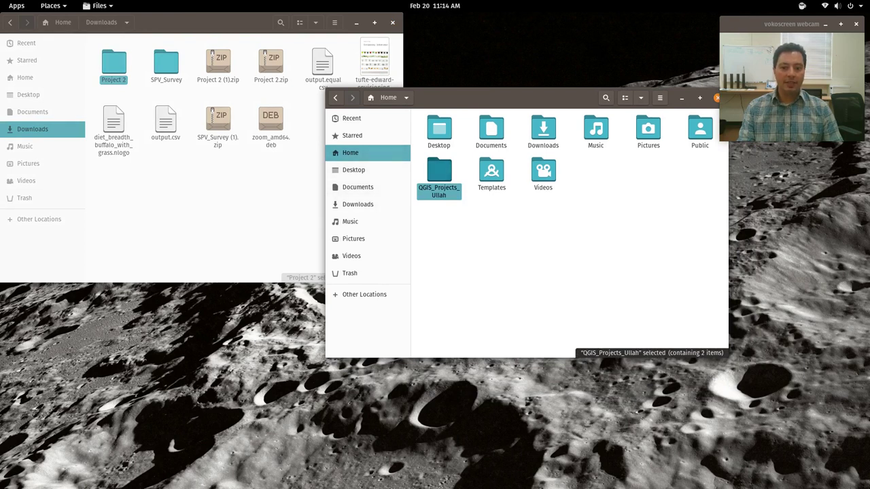
{"action": "left_click", "coordinate": [476, 238]}
{"action": "left_click_drag", "start_coordinate": [114, 63], "coordinate": [525, 258]}
{"action": "left_click", "coordinate": [525, 258]}
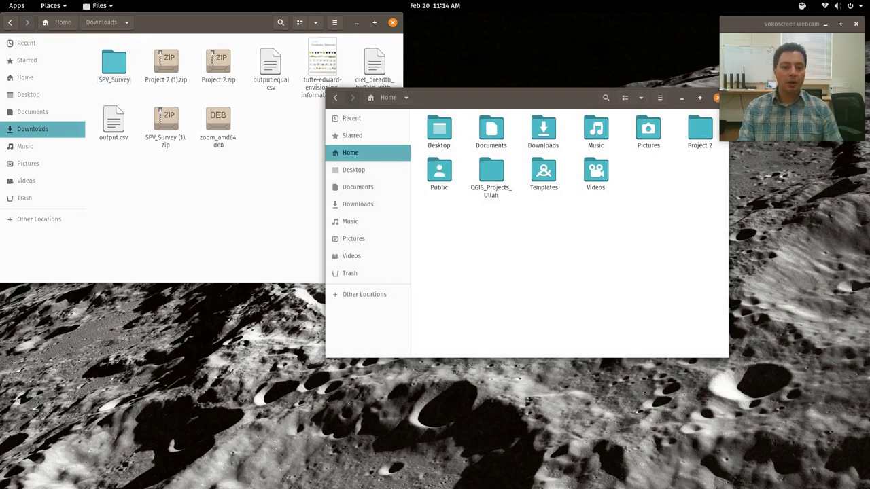
Examine the CSV files in the Database_codes folder of Project 2 under Home, and return to the Project 2 folder.
{"action": "left_click_drag", "start_coordinate": [440, 97], "coordinate": [324, 96]}
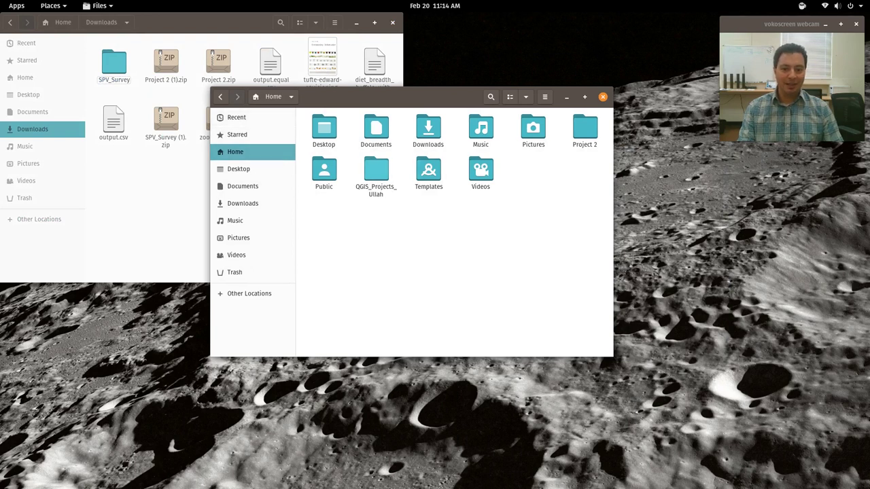
{"action": "left_click", "coordinate": [584, 128]}
{"action": "key", "text": "Return"}
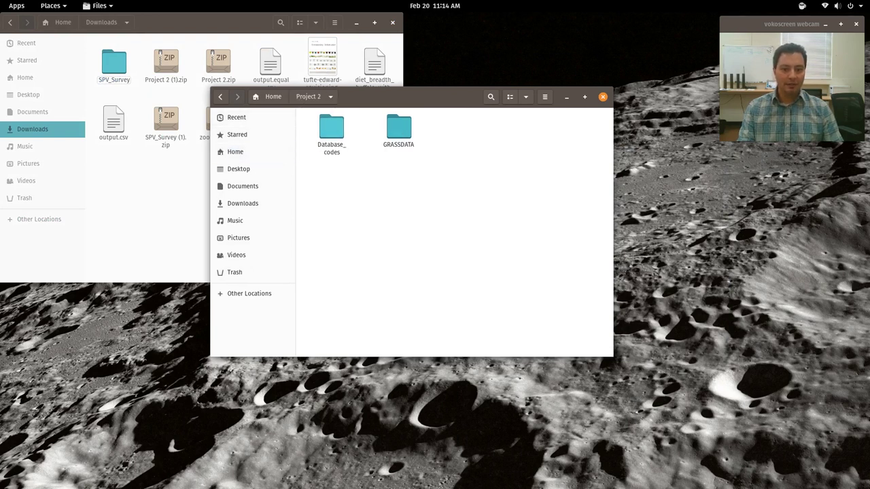
{"action": "double_click", "coordinate": [331, 129]}
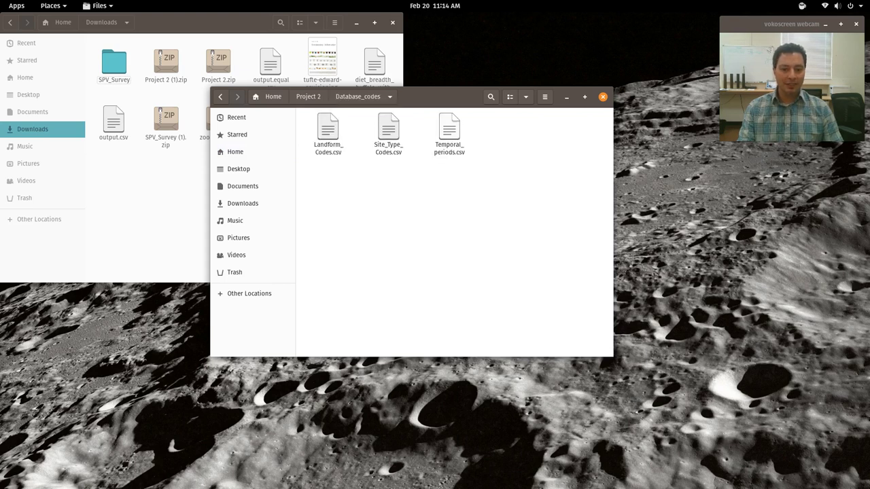
{"action": "left_click", "coordinate": [449, 132]}
{"action": "left_click", "coordinate": [388, 133]}
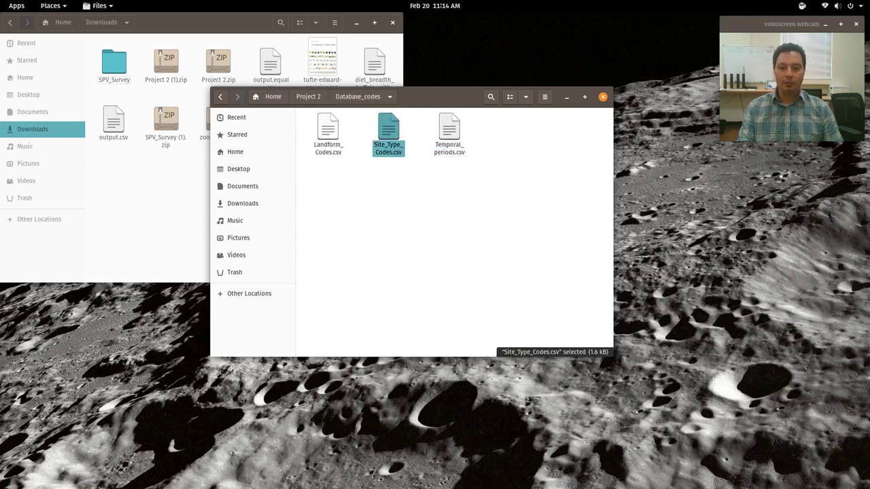
{"action": "left_click", "coordinate": [327, 132]}
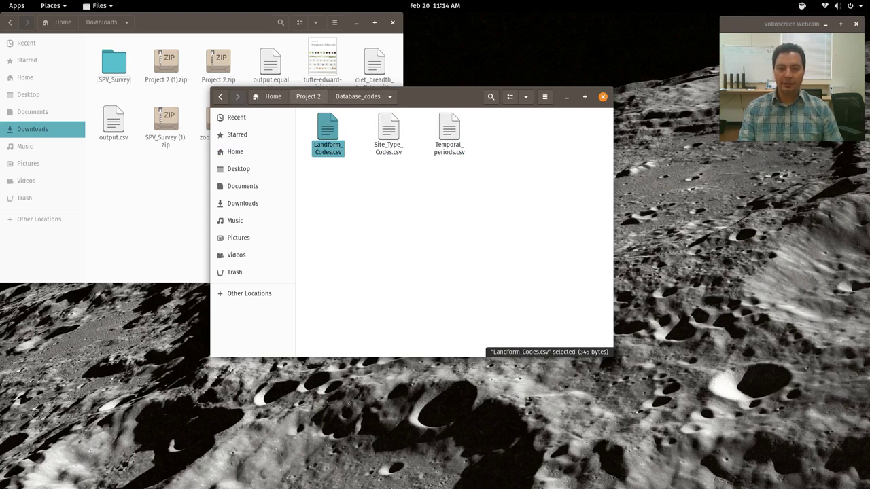
{"action": "left_click", "coordinate": [308, 96]}
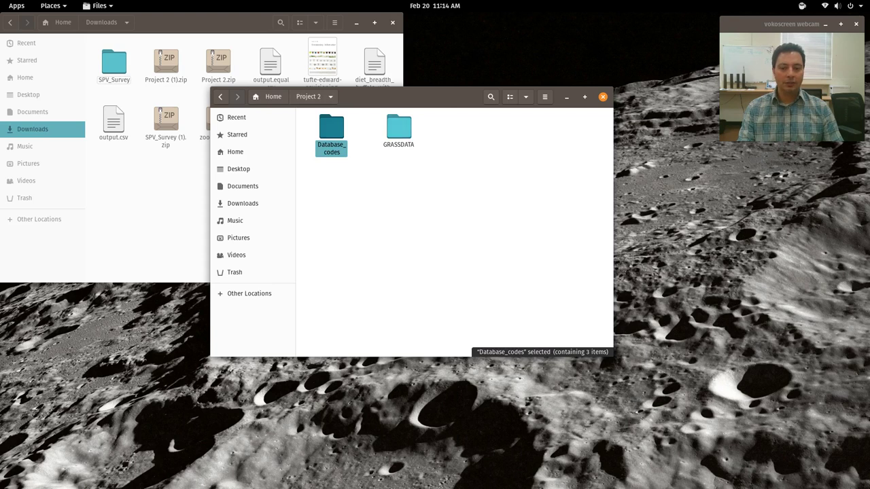
Show the contents of Project 2's GRASSDATA folder side by side with the QGIS projects folder from Home.
{"action": "left_click", "coordinate": [399, 129]}
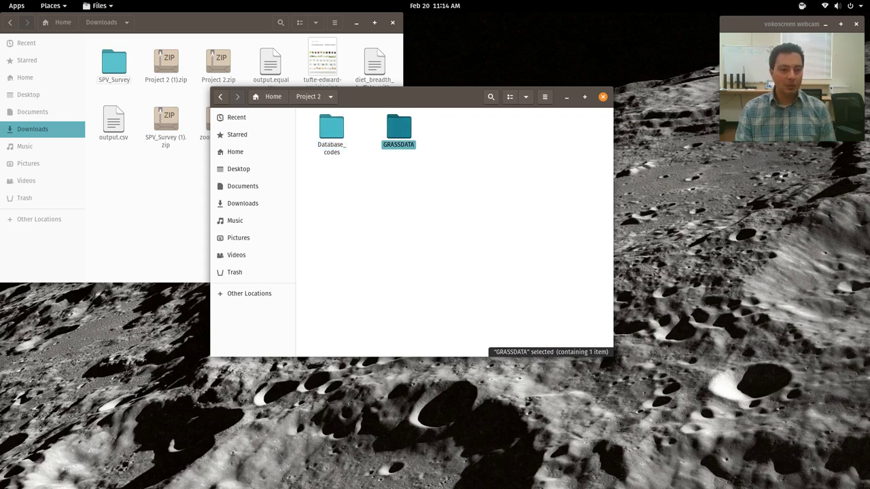
{"action": "left_click_drag", "start_coordinate": [466, 99], "coordinate": [651, 137]}
{"action": "left_click", "coordinate": [299, 169]}
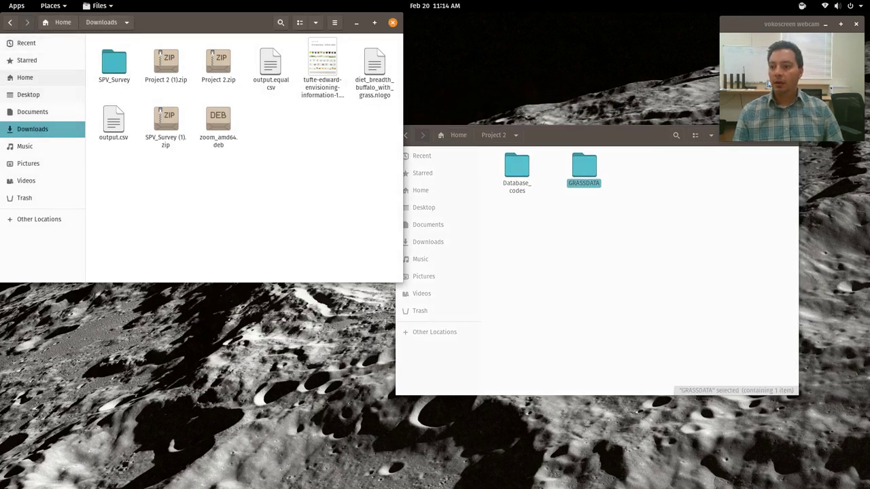
{"action": "left_click", "coordinate": [25, 77]}
{"action": "left_click", "coordinate": [165, 99]}
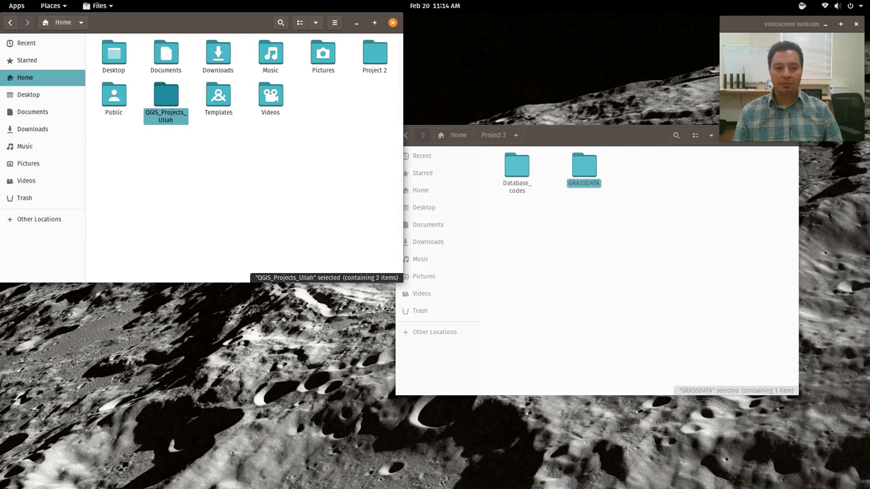
{"action": "key", "text": "Return"}
{"action": "double_click", "coordinate": [584, 170]}
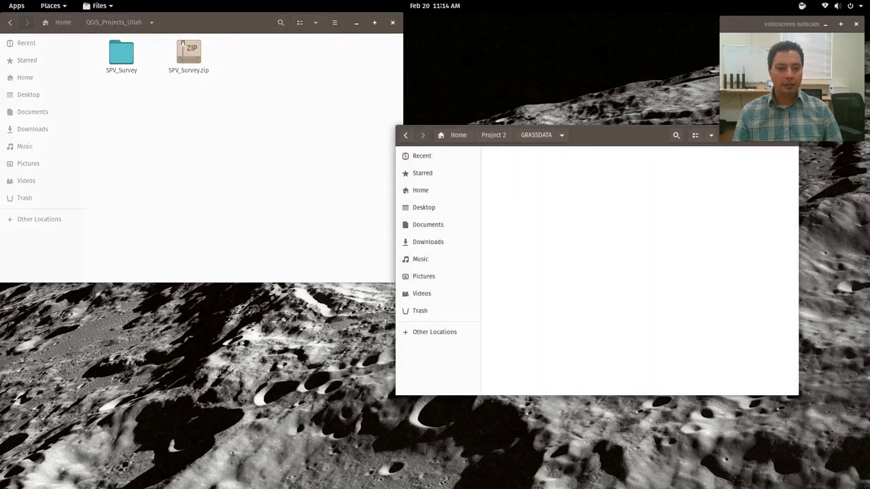
{"action": "left_click_drag", "start_coordinate": [247, 16], "coordinate": [239, 129]}
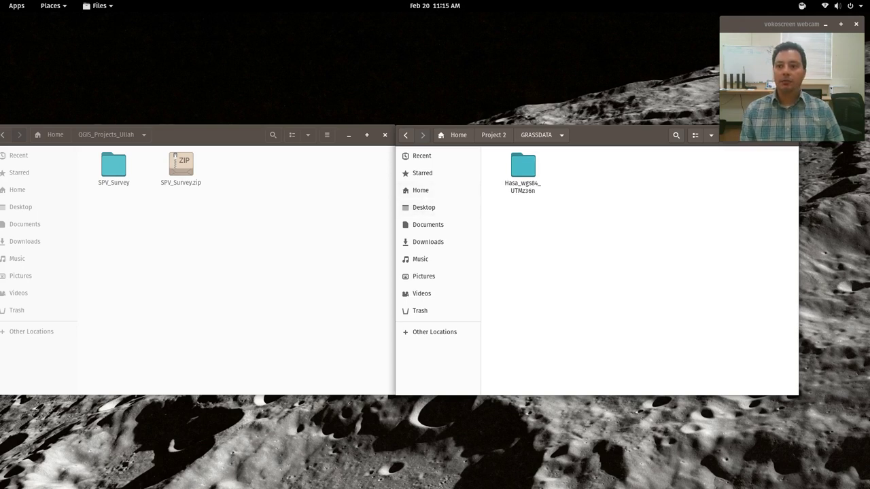
Examine the SPV_Survey project folder and its Raster subfolder, and return to the QGIS projects folder.
{"action": "double_click", "coordinate": [113, 165]}
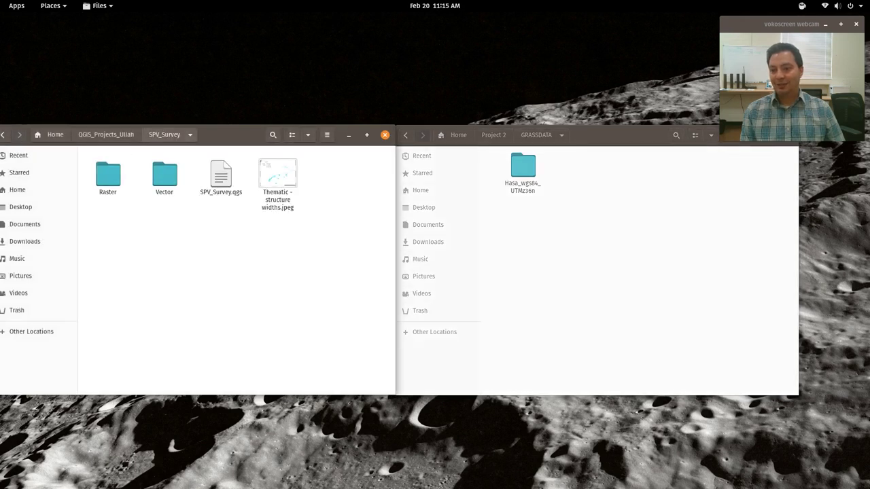
{"action": "left_click", "coordinate": [170, 135]}
{"action": "left_click", "coordinate": [106, 134]}
{"action": "left_click", "coordinate": [106, 134]}
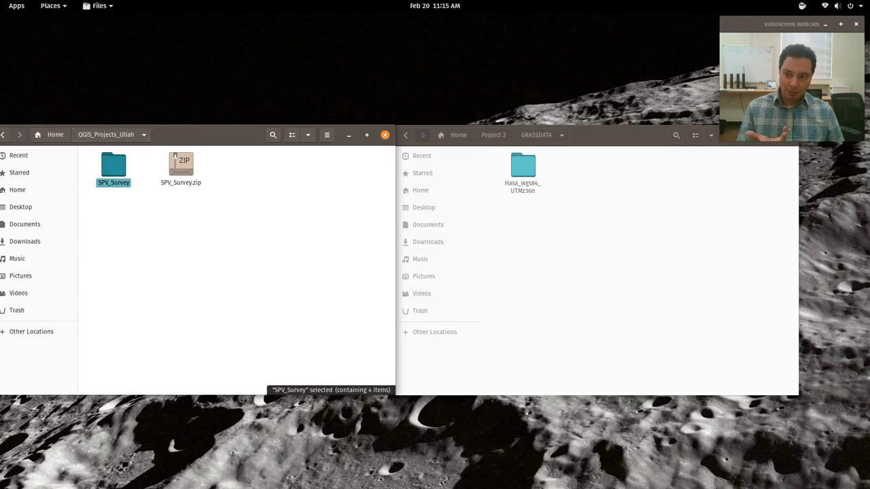
{"action": "key", "text": "Return"}
{"action": "key", "text": "Return"}
{"action": "double_click", "coordinate": [114, 165]}
{"action": "left_click", "coordinate": [163, 134]}
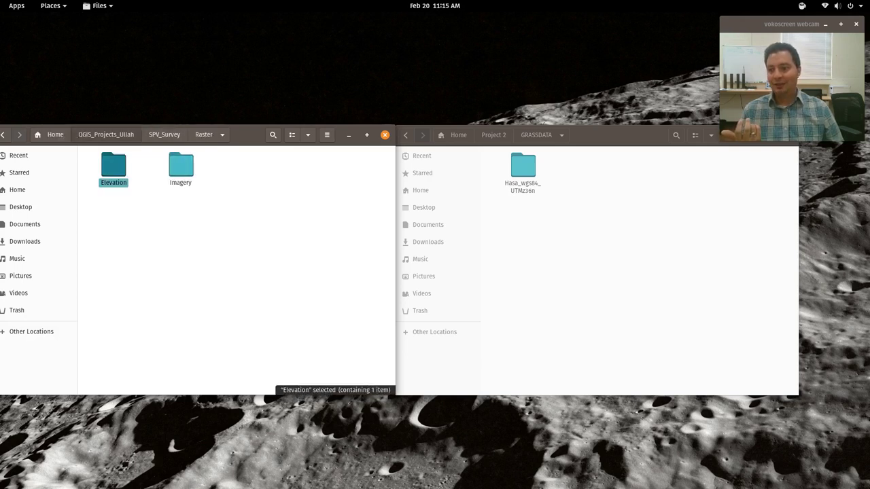
{"action": "key", "text": "alt+Up"}
{"action": "key", "text": "alt+Up"}
{"action": "key", "text": "Return"}
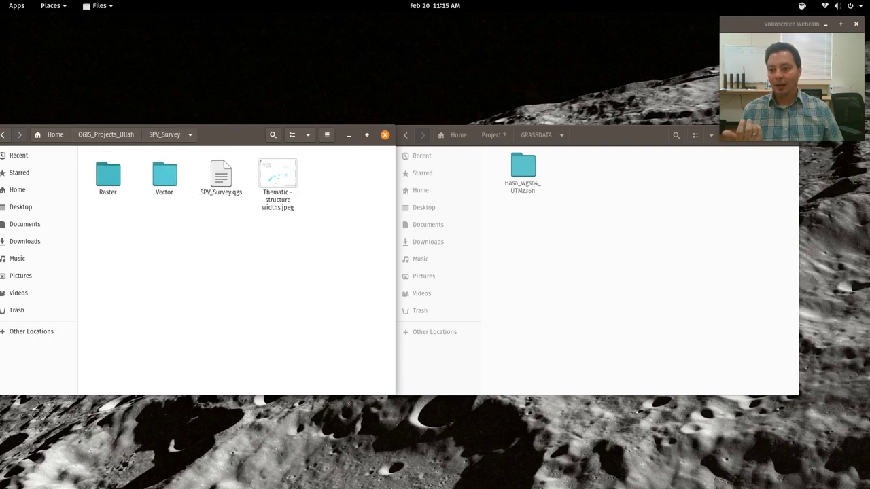
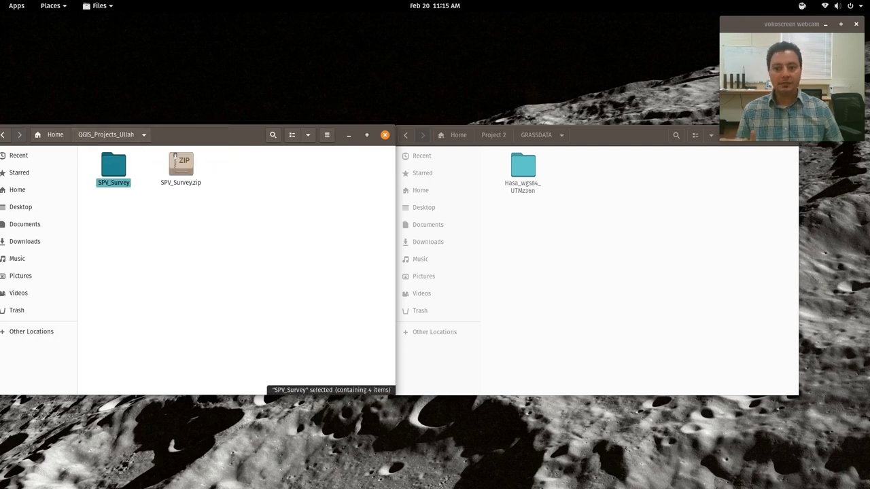
Examine the Hasa_wgs84_UTMz36n location inside GRASSDATA and open its PERMANENT mapset folder.
{"action": "left_click", "coordinate": [522, 170]}
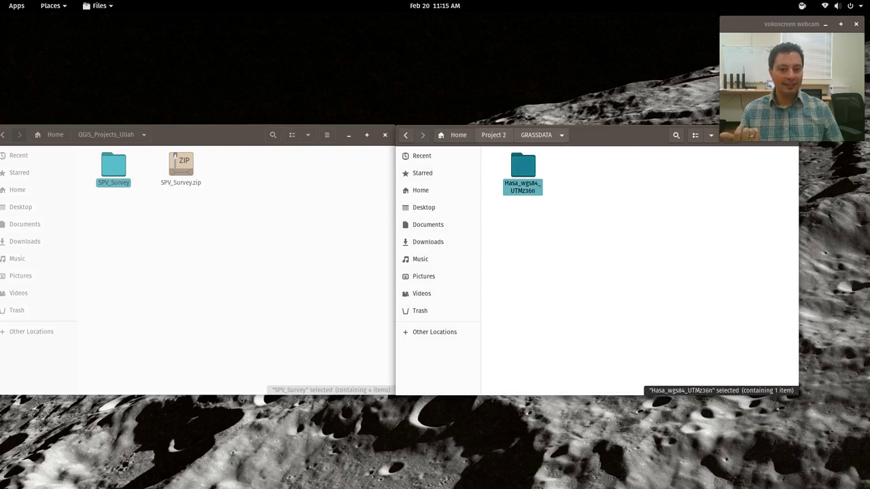
{"action": "key", "text": "alt+Up"}
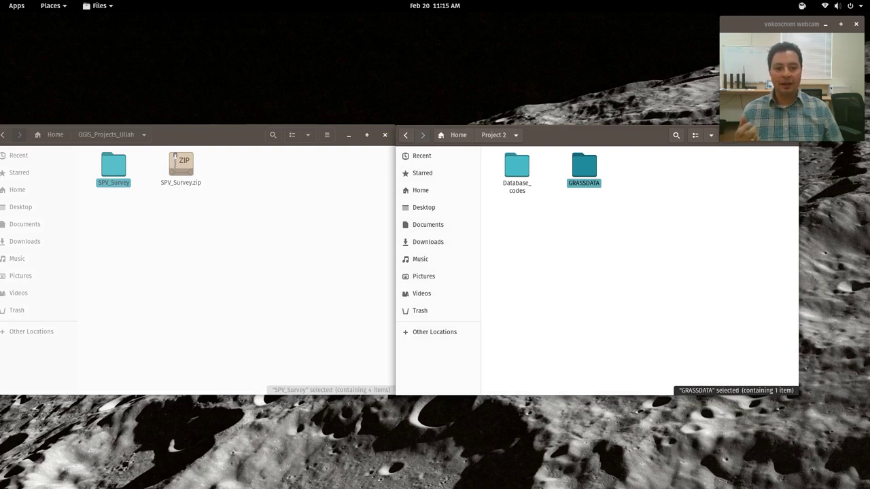
{"action": "key", "text": "Return"}
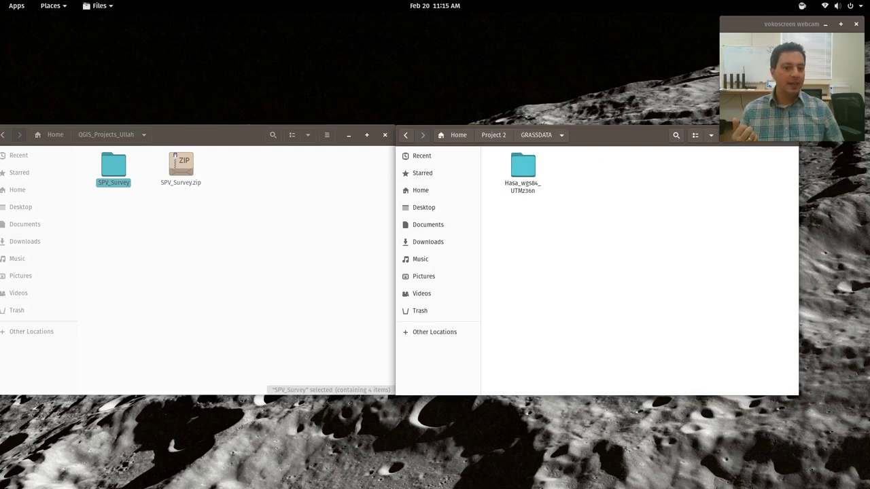
{"action": "key", "text": "Down"}
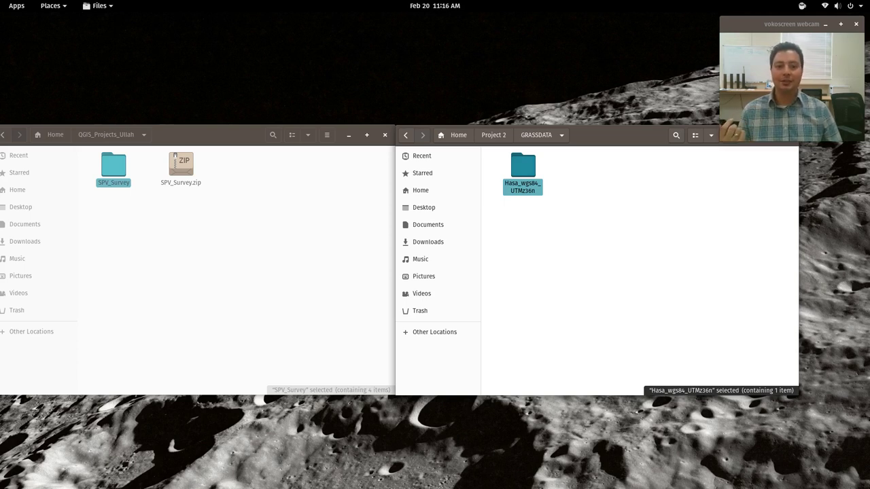
{"action": "key", "text": "Return"}
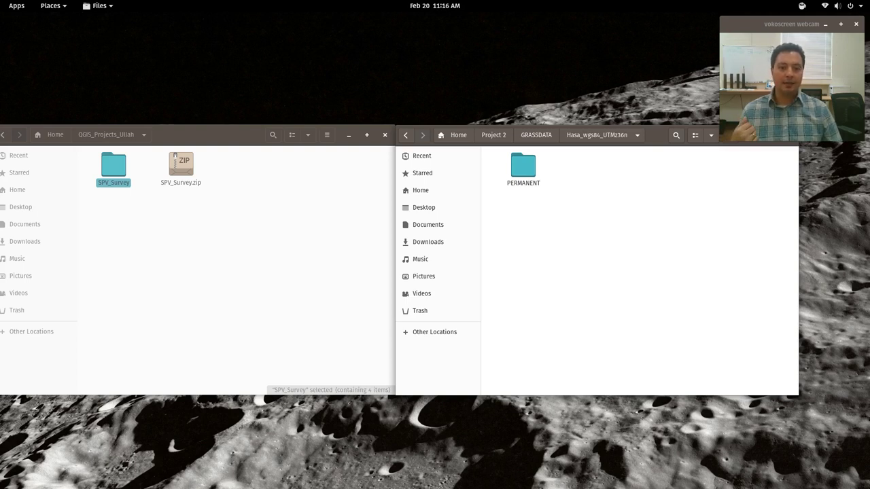
{"action": "left_click", "coordinate": [523, 169]}
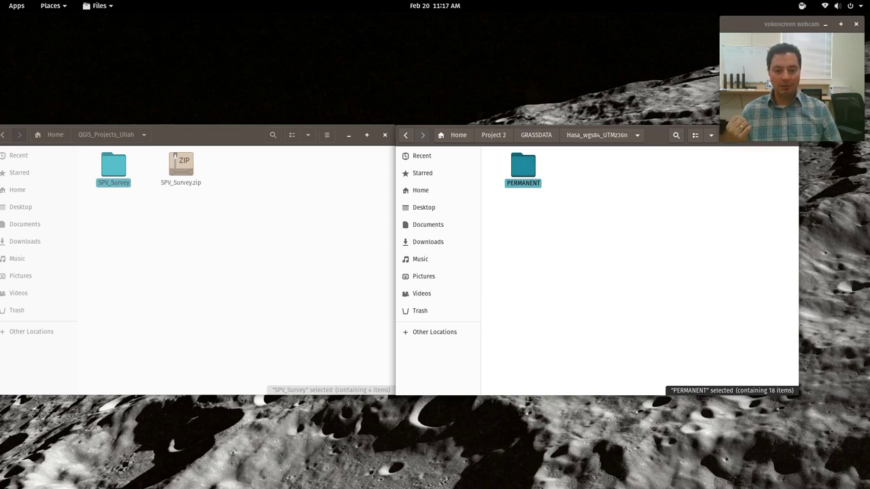
{"action": "key", "text": "Return"}
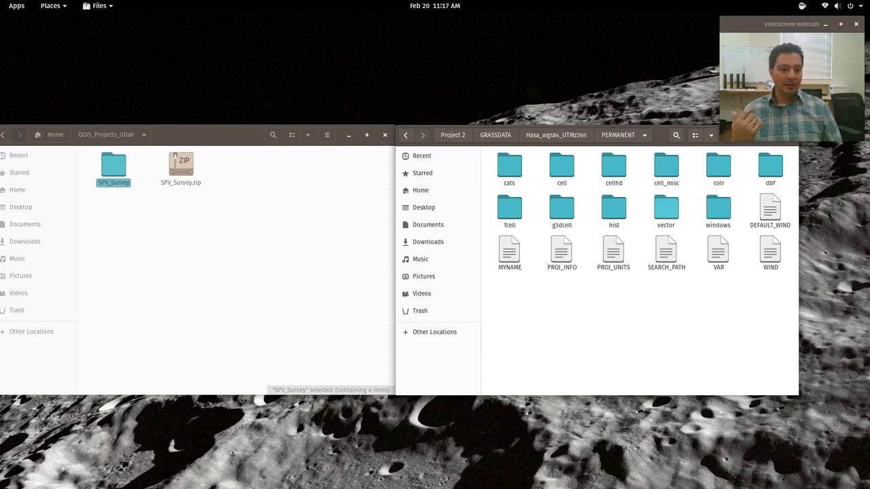
Examine the hist, cellhd and cats folders in the PERMANENT mapset, and return to the Project 2 folder.
{"action": "double_click", "coordinate": [614, 208]}
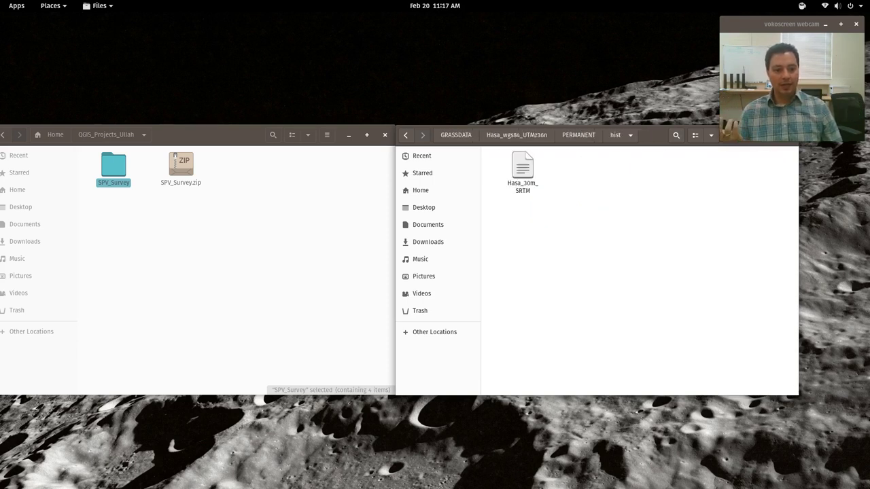
{"action": "left_click", "coordinate": [578, 134]}
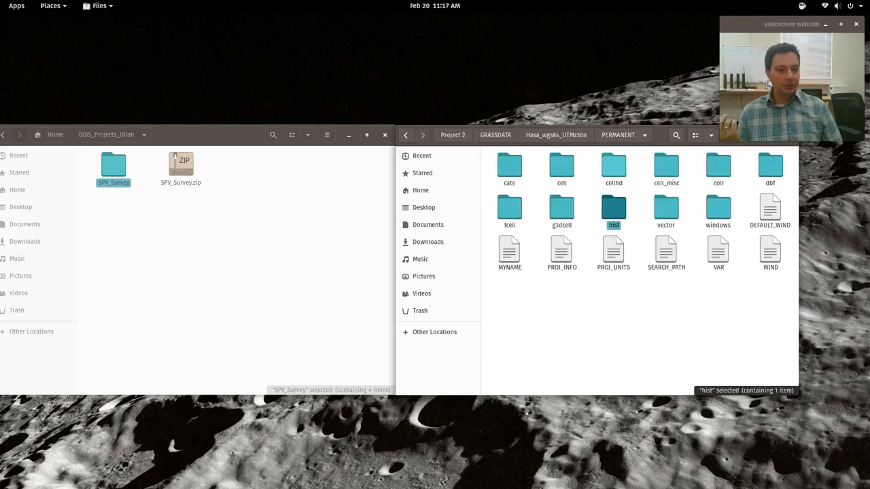
{"action": "double_click", "coordinate": [614, 165]}
{"action": "key", "text": "alt+Left"}
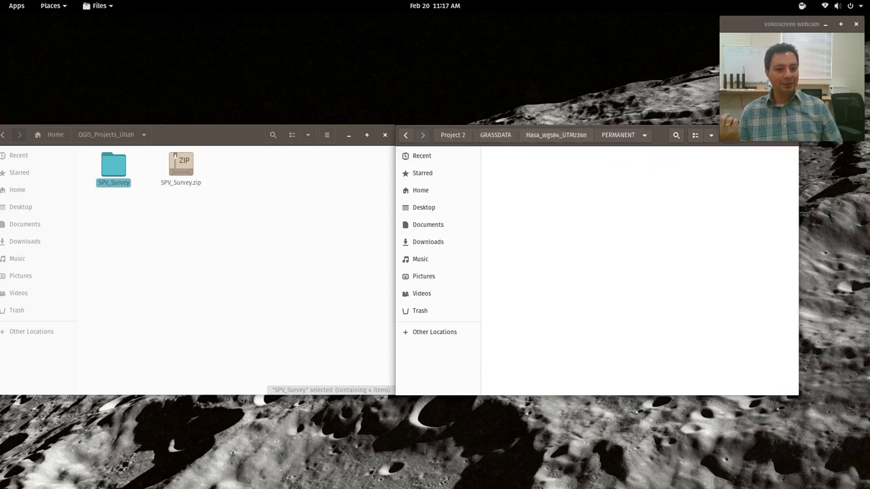
{"action": "double_click", "coordinate": [509, 165]}
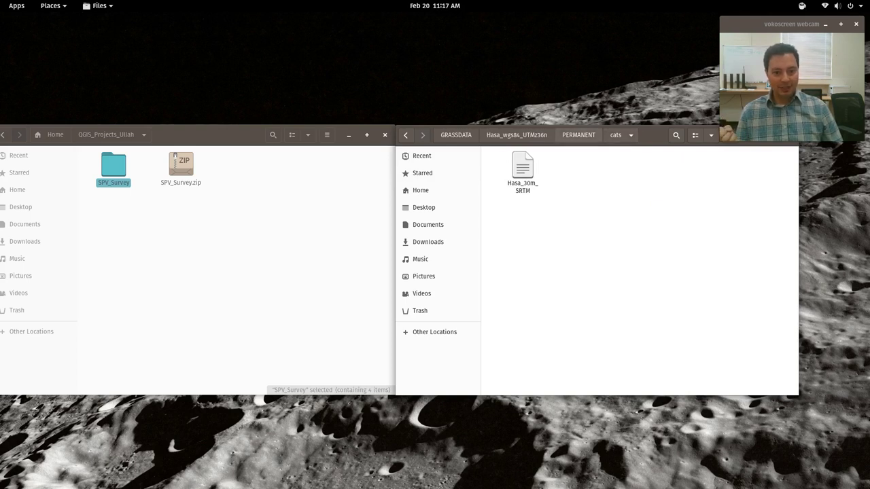
{"action": "key", "text": "alt+Left"}
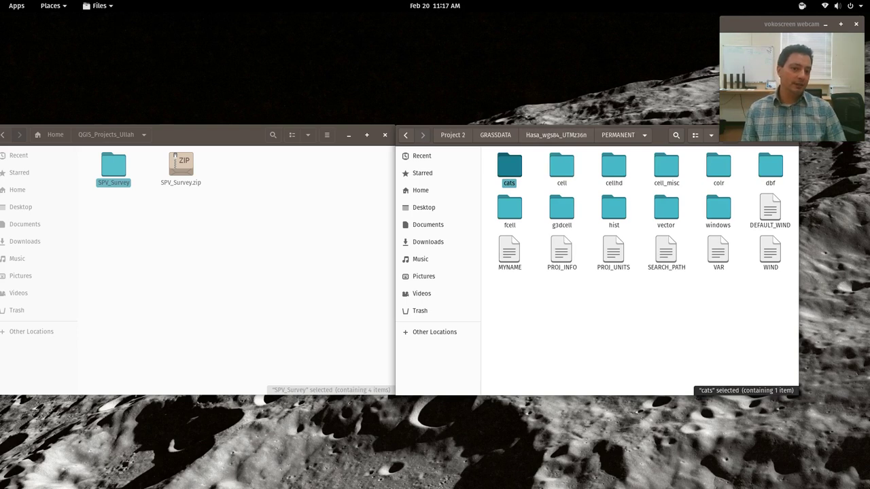
{"action": "key", "text": "alt+Up"}
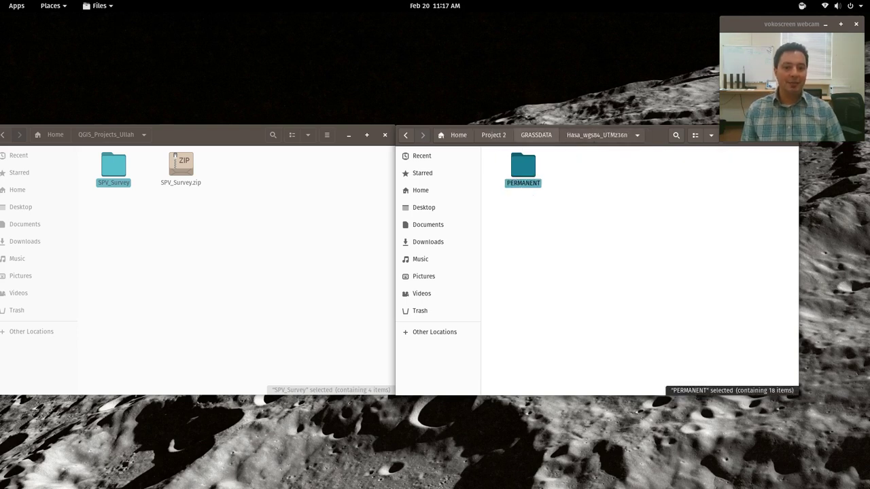
{"action": "left_click", "coordinate": [493, 135]}
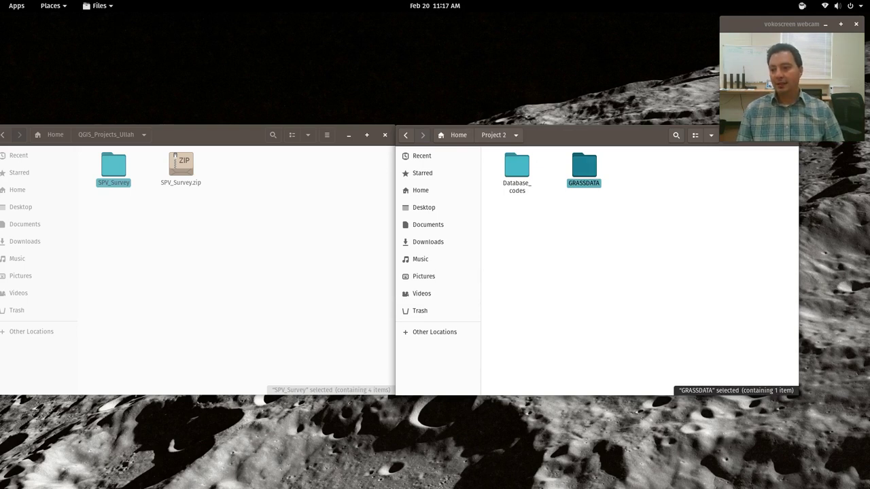
Launch GRASS GIS and move its startup window clear of the Project 2 folder window.
{"action": "left_click", "coordinate": [18, 8]}
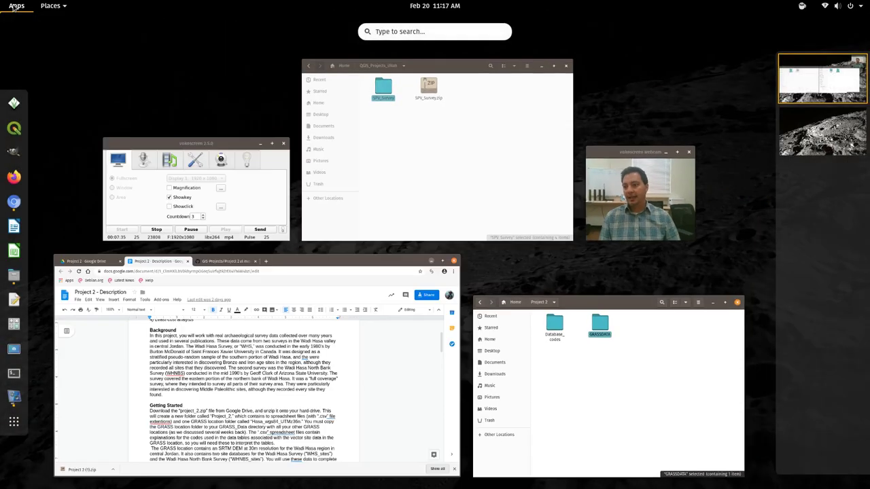
{"action": "left_click", "coordinate": [12, 104]}
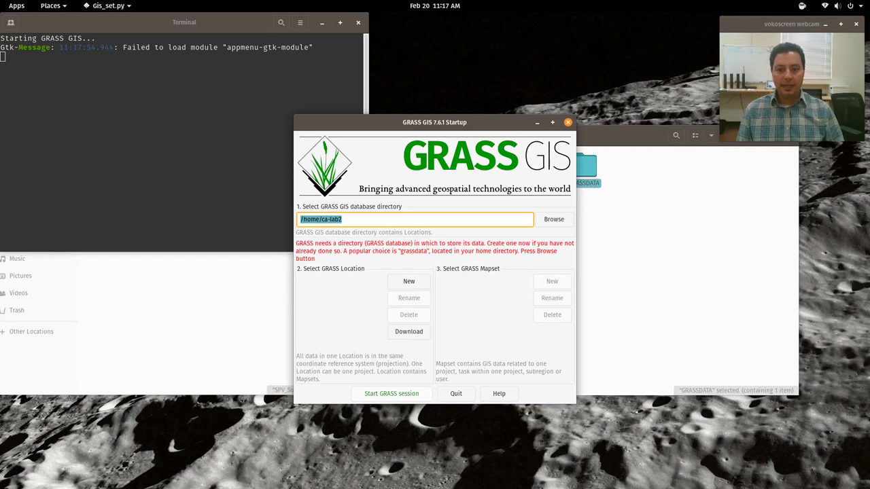
{"action": "left_click_drag", "start_coordinate": [438, 121], "coordinate": [396, 112]}
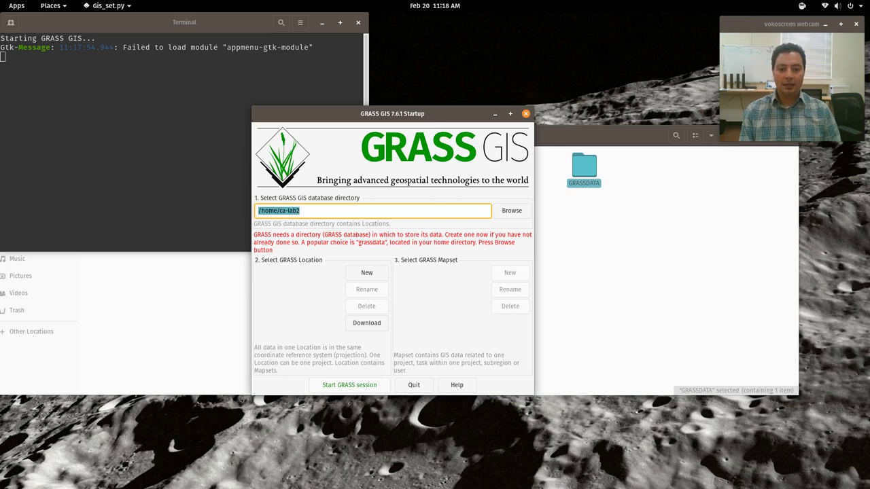
{"action": "left_click_drag", "start_coordinate": [442, 113], "coordinate": [310, 90]}
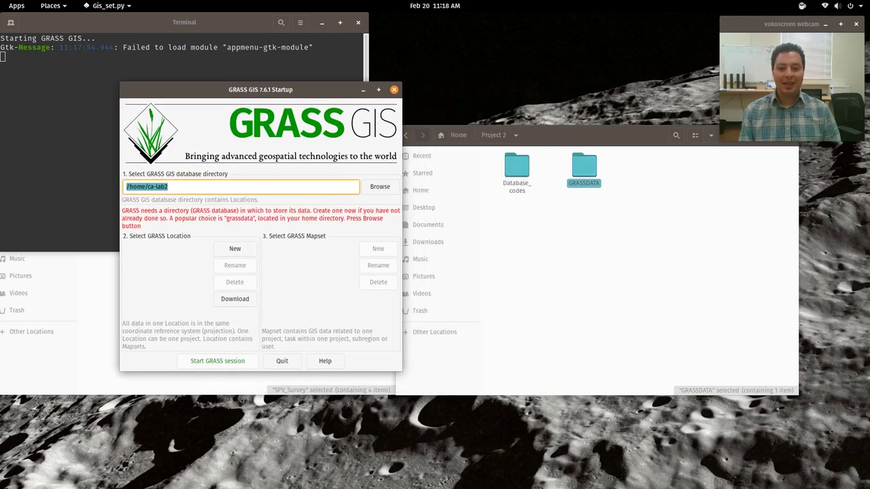
Set the GRASS GIS database directory to the GRASSDATA folder inside Project 2 under Home.
{"action": "left_click", "coordinate": [379, 187]}
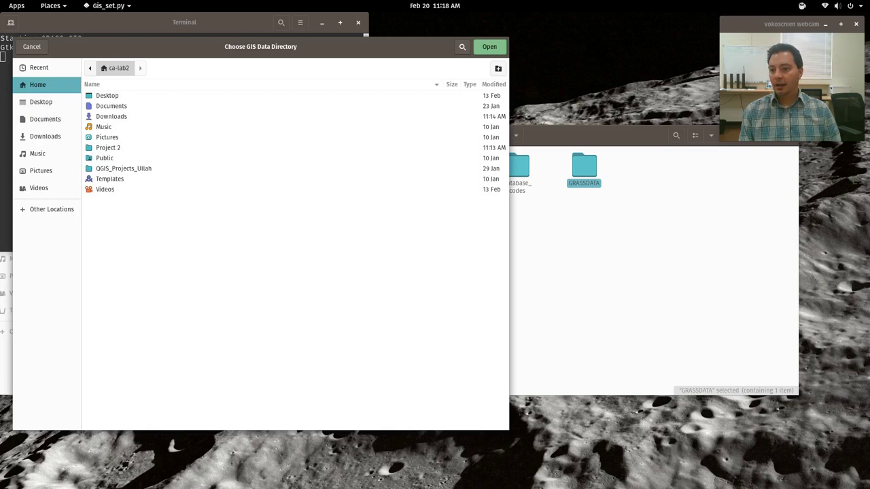
{"action": "left_click", "coordinate": [108, 147]}
{"action": "double_click", "coordinate": [108, 147]}
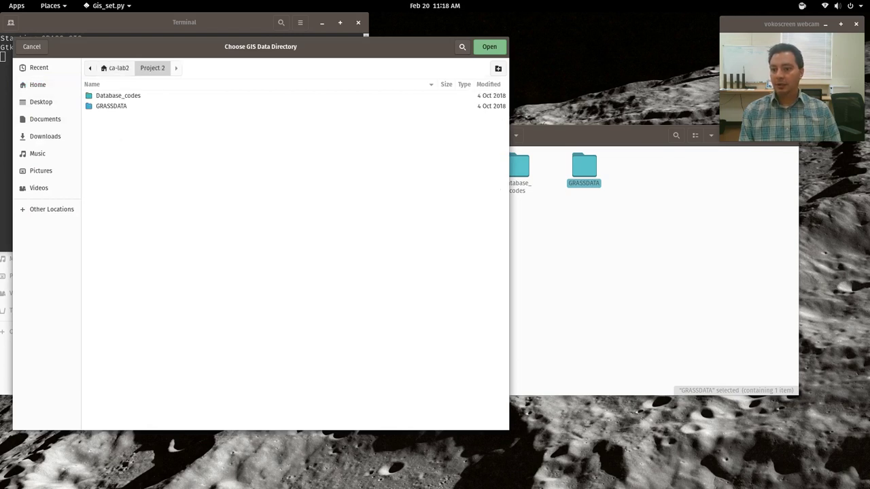
{"action": "left_click", "coordinate": [117, 95]}
{"action": "left_click", "coordinate": [111, 106]}
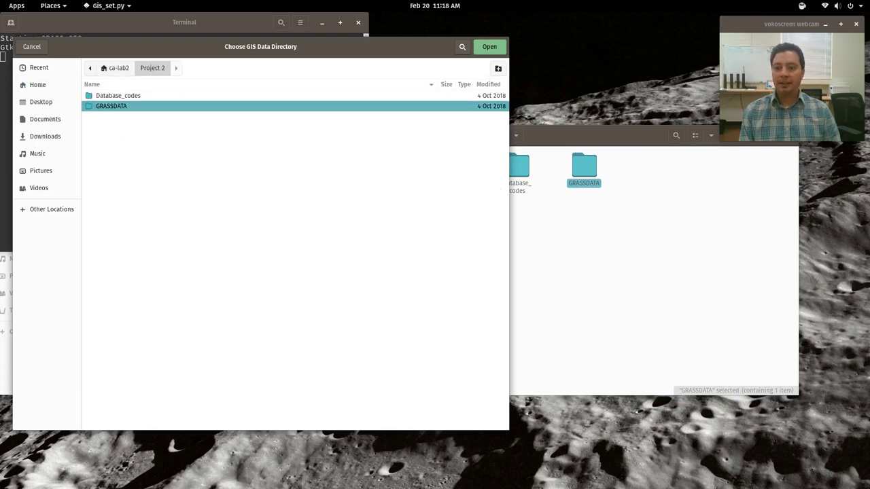
{"action": "key", "text": "Return"}
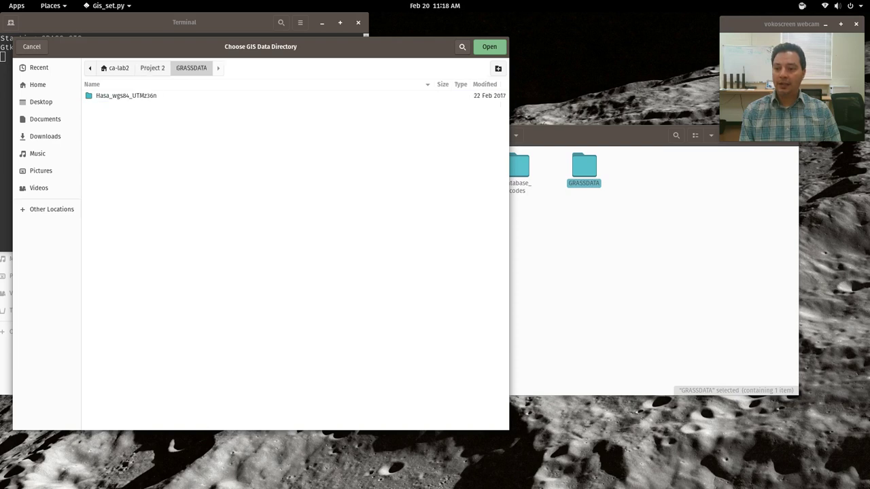
{"action": "key", "text": "BackSpace"}
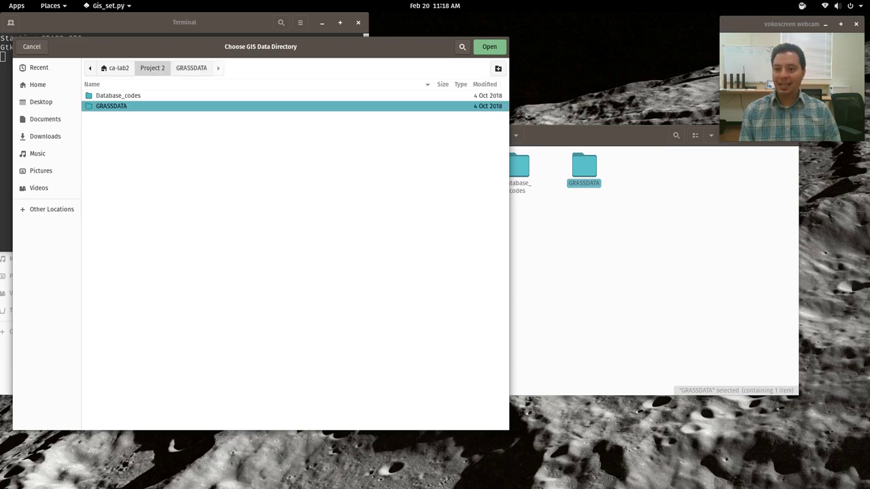
{"action": "key", "text": "Return"}
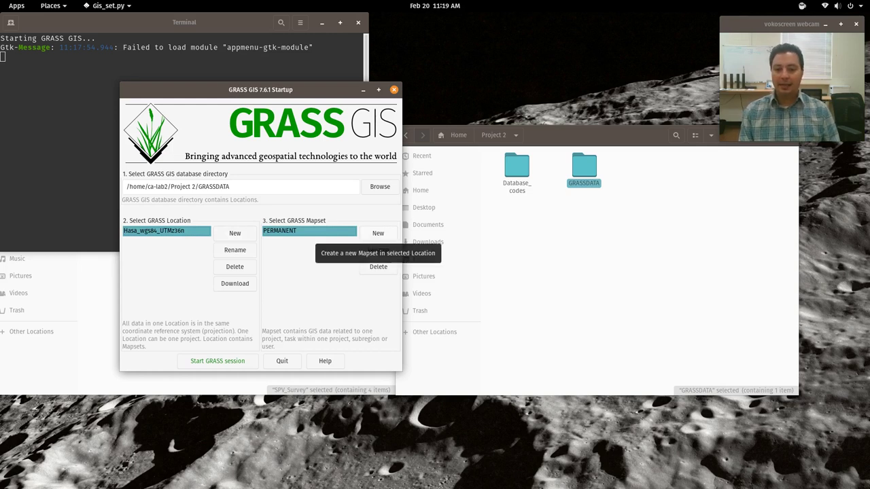
Create a new mapset named Test in the Hasa_wgs84_UTMz36n location.
{"action": "left_click", "coordinate": [378, 233]}
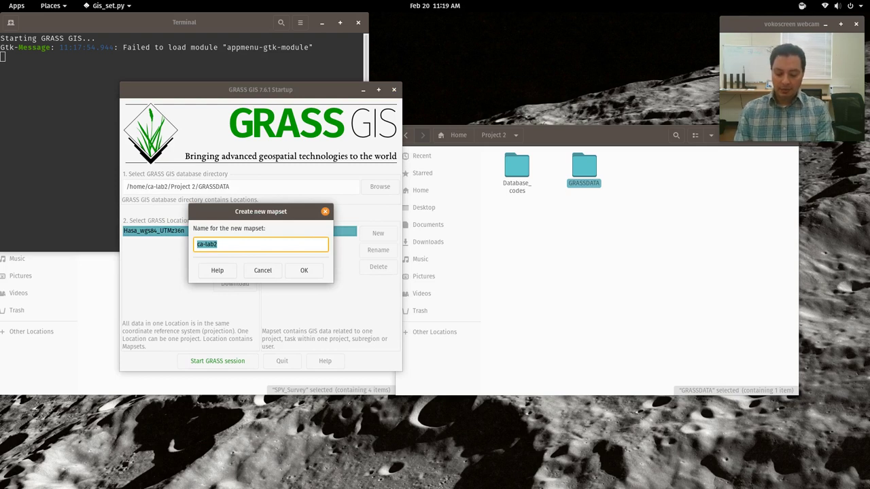
{"action": "type", "text": "Test"}
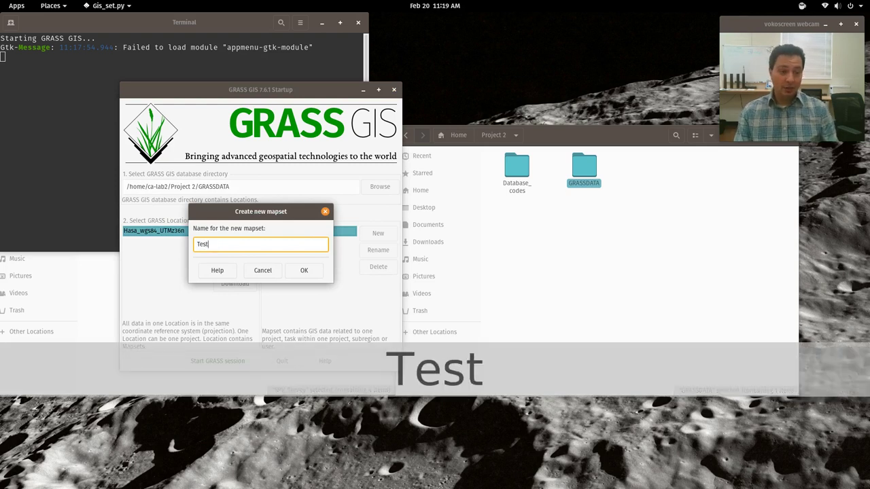
{"action": "key", "text": "Return"}
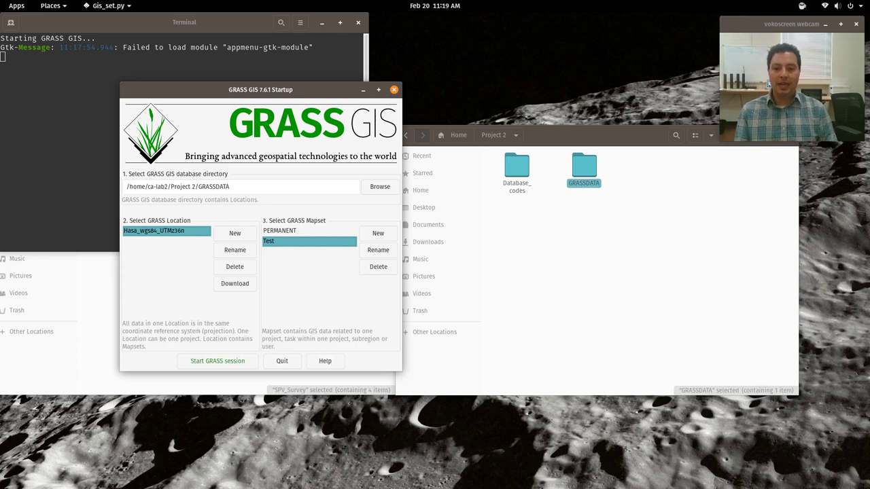
Compare the PERMANENT and Test mapset entries, leave Test selected, and start the GRASS session.
{"action": "left_click", "coordinate": [279, 231]}
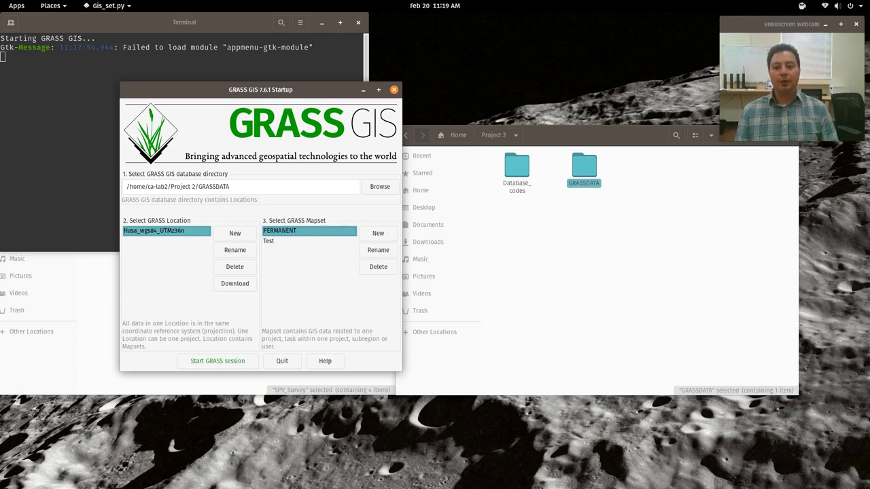
{"action": "left_click", "coordinate": [269, 241]}
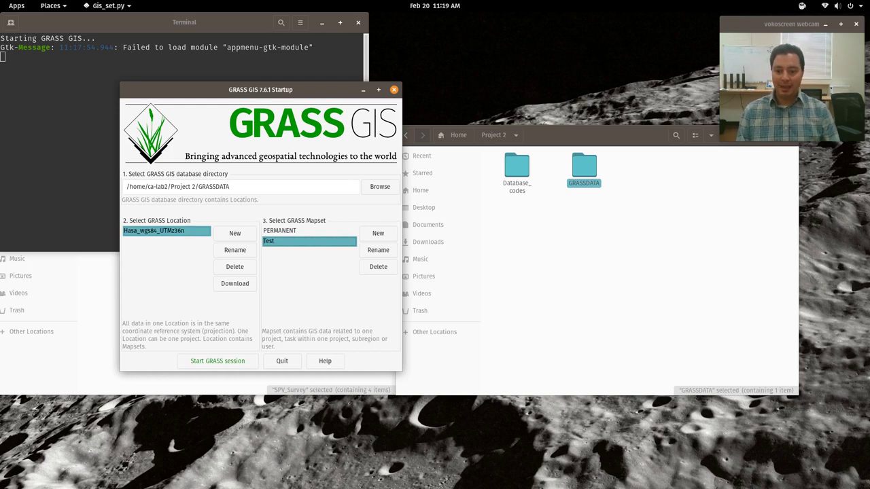
{"action": "left_click", "coordinate": [279, 231]}
{"action": "left_click", "coordinate": [269, 241]}
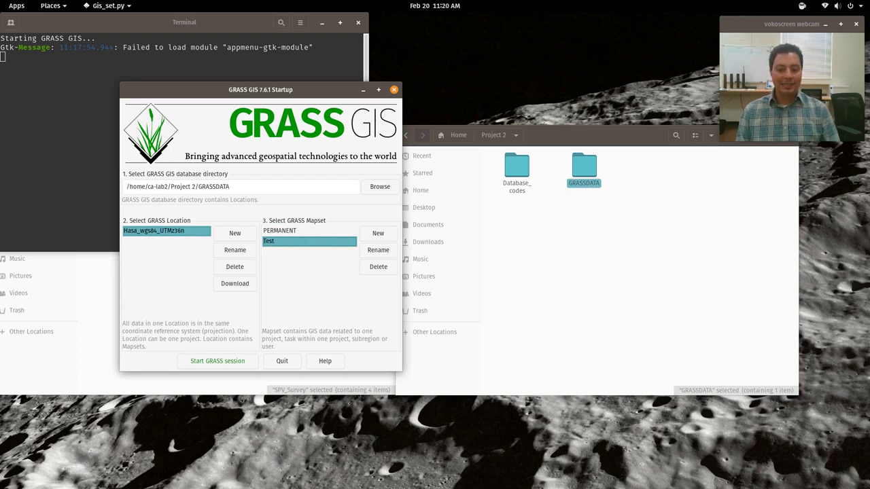
{"action": "left_click", "coordinate": [279, 231]}
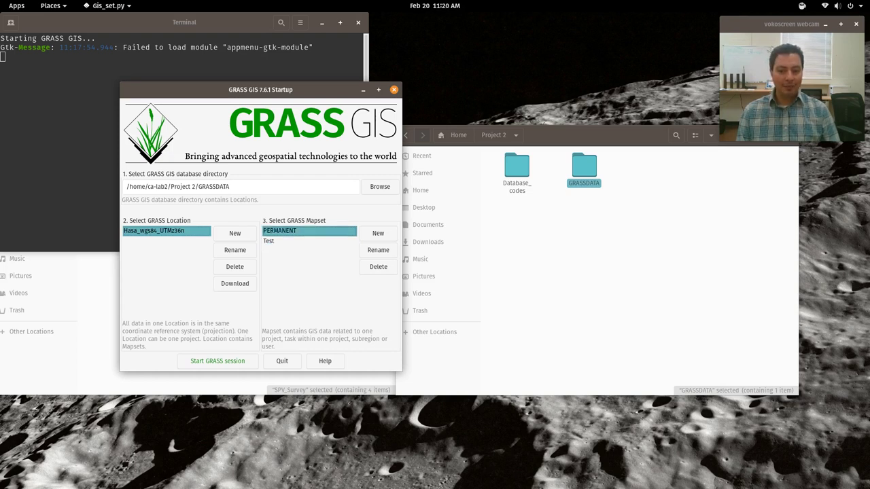
{"action": "left_click", "coordinate": [269, 241]}
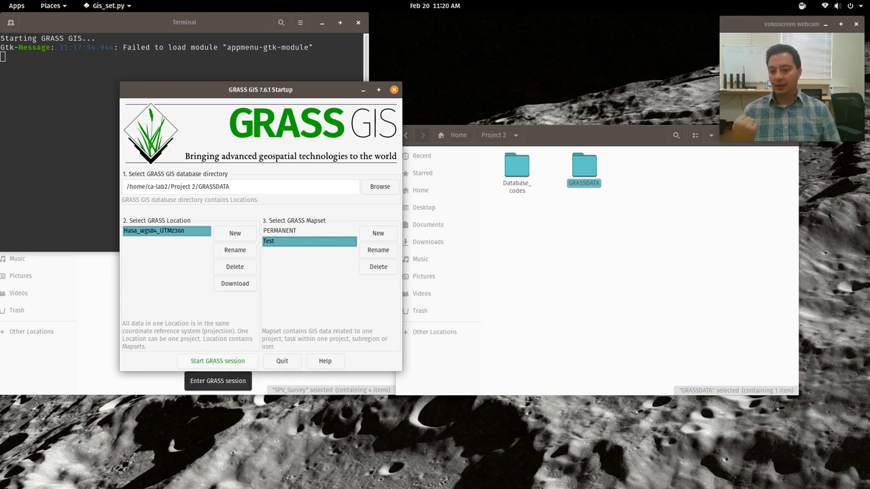
{"action": "left_click", "coordinate": [217, 361]}
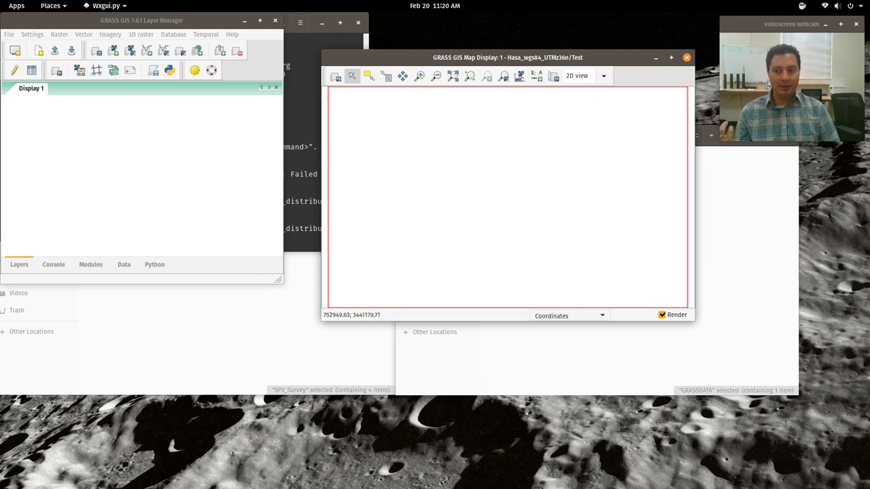
Arrange the Layer Manager and Map Display windows next to each other without overlap.
{"action": "key", "text": "alt+Tab"}
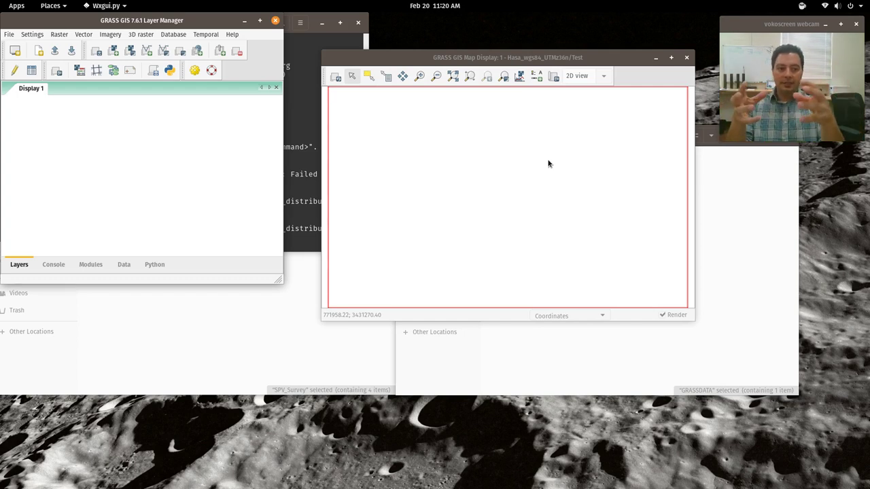
{"action": "mouse_move", "coordinate": [473, 58]}
{"action": "left_mouse_down"}
{"action": "mouse_move", "coordinate": [509, 74]}
{"action": "mouse_move", "coordinate": [443, 50]}
{"action": "mouse_move", "coordinate": [474, 44]}
{"action": "left_mouse_up"}
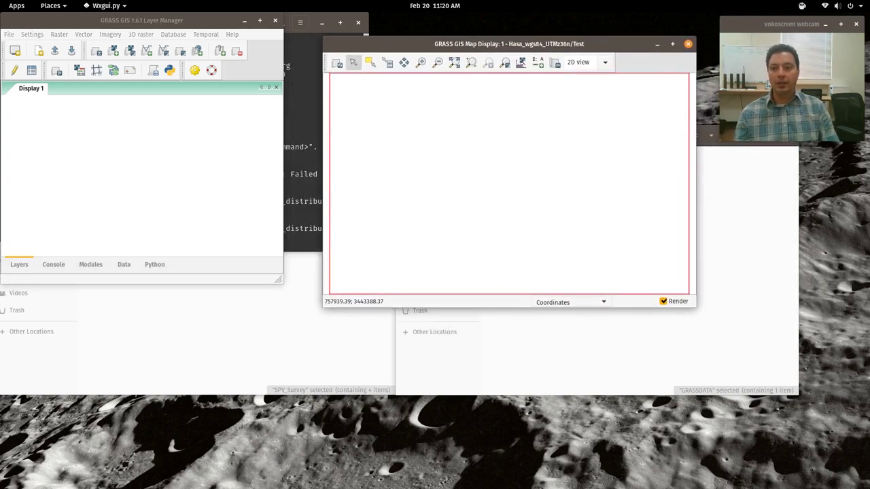
{"action": "left_click_drag", "start_coordinate": [130, 21], "coordinate": [134, 57]}
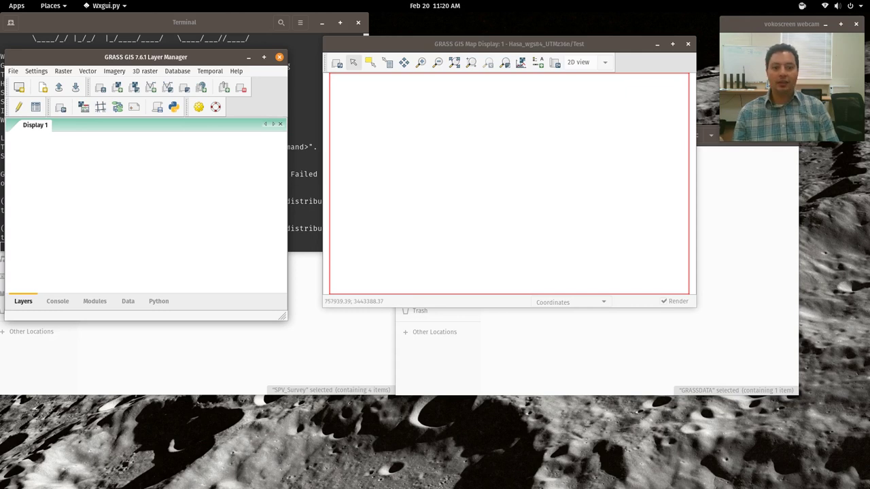
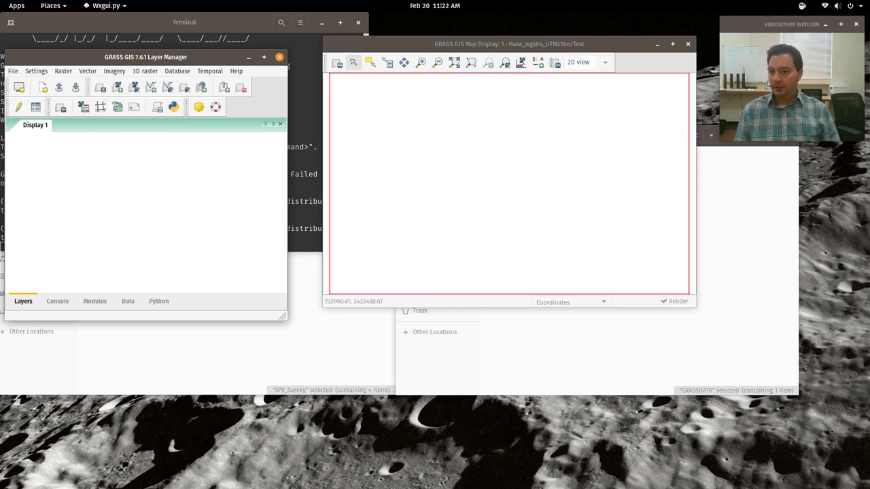
{"action": "left_click_drag", "start_coordinate": [127, 56], "coordinate": [121, 35]}
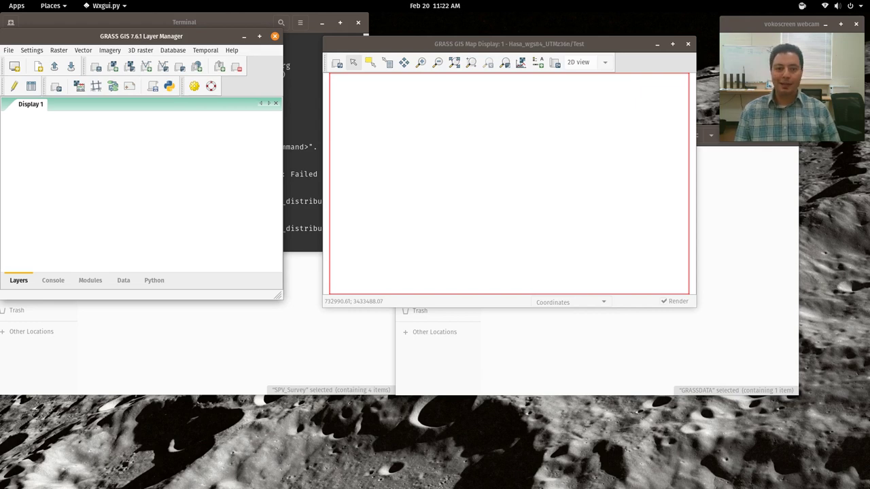
{"action": "left_click_drag", "start_coordinate": [163, 36], "coordinate": [180, 31]}
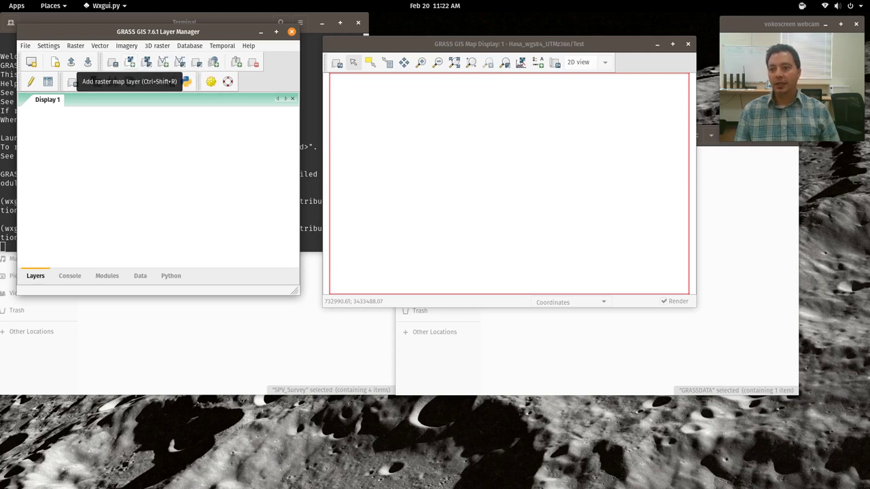
Add the Hasa_30m_SRTM raster from the PERMANENT mapset as a map layer and display it.
{"action": "left_click", "coordinate": [72, 81]}
{"action": "left_click_drag", "start_coordinate": [188, 123], "coordinate": [275, 200]}
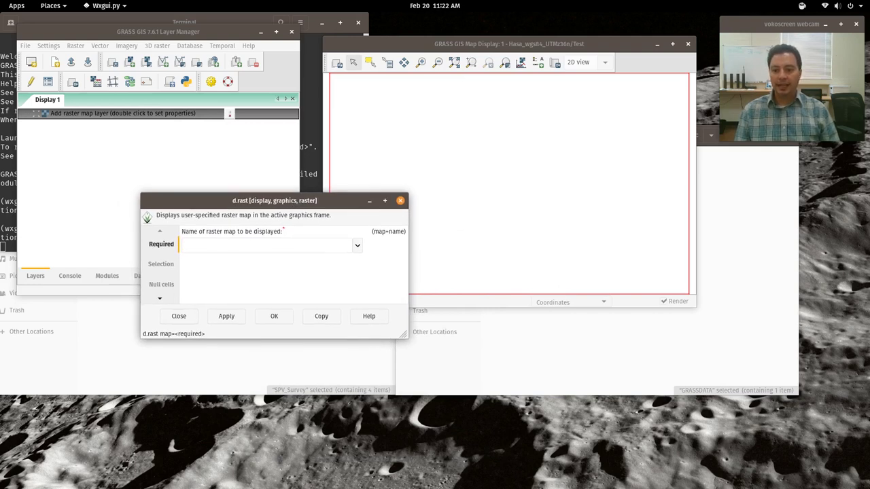
{"action": "left_click", "coordinate": [357, 245]}
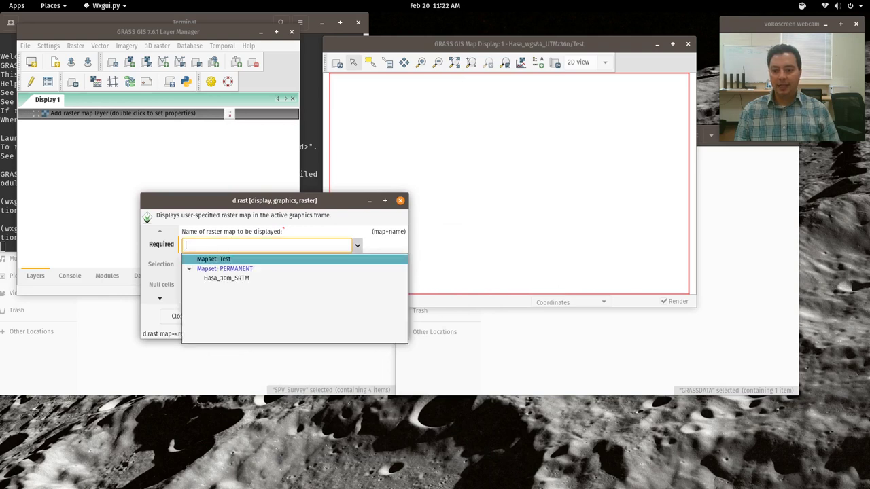
{"action": "key", "text": "Down"}
{"action": "key", "text": "Down"}
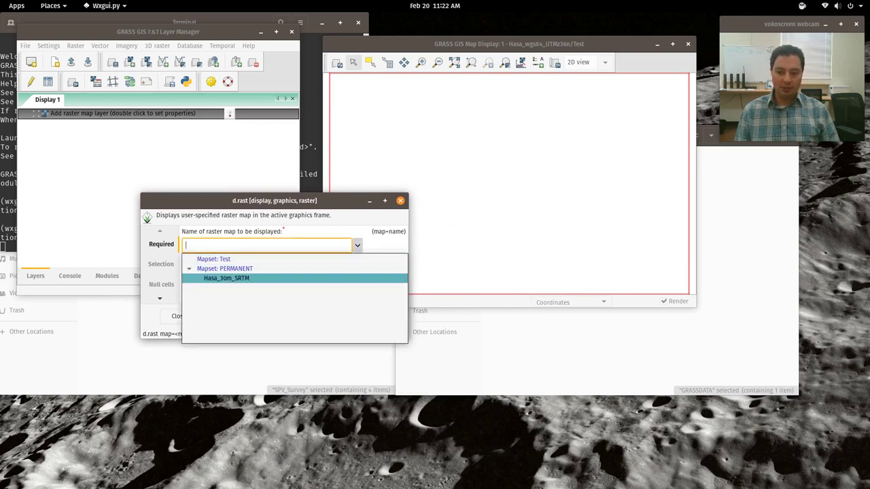
{"action": "key", "text": "Return"}
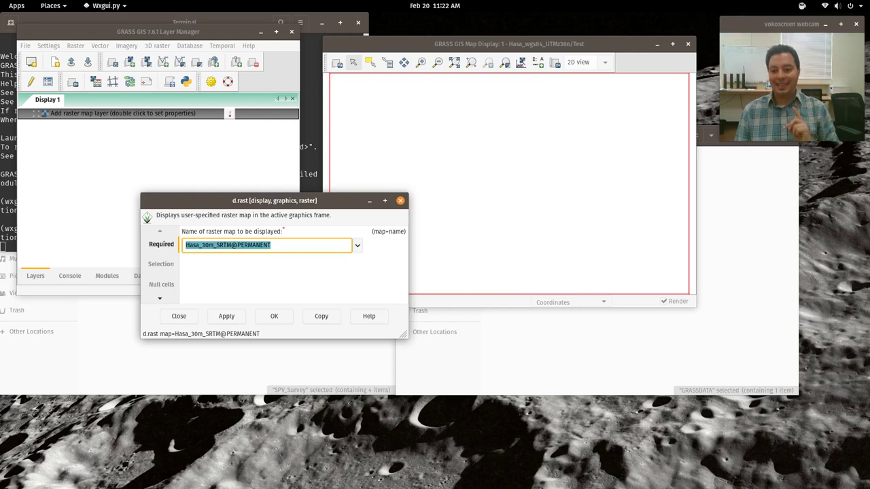
{"action": "left_click", "coordinate": [274, 316]}
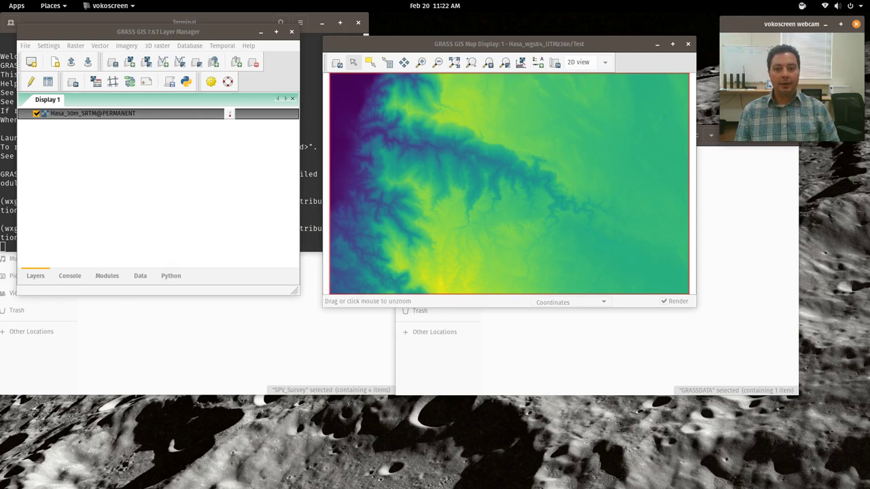
Zoom the elevation map out and in, return to the previous zoom, fit it to the display, and check the region zoom options.
{"action": "left_click", "coordinate": [437, 61]}
{"action": "left_click_drag", "start_coordinate": [457, 135], "coordinate": [484, 182]}
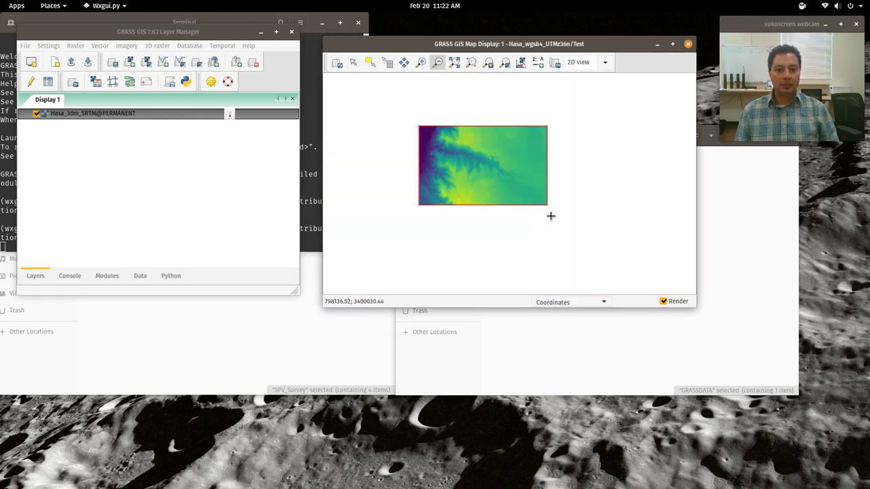
{"action": "left_click", "coordinate": [496, 175]}
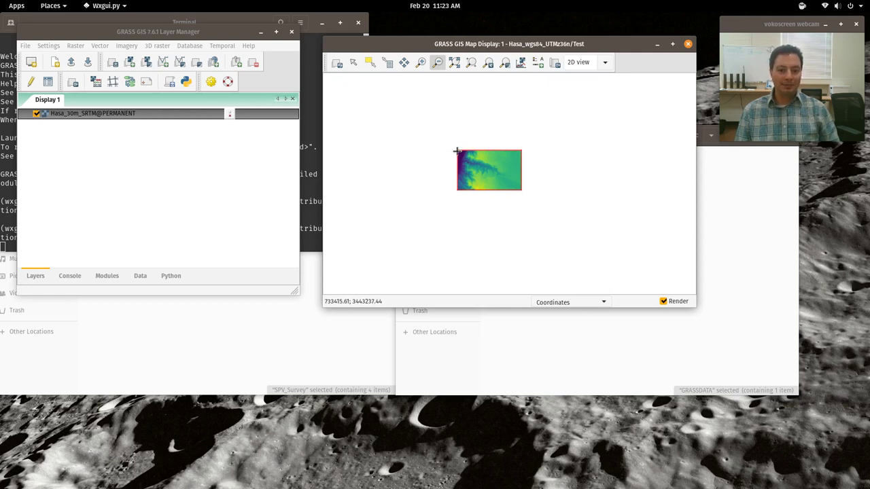
{"action": "scroll", "coordinate": [455, 149], "scroll_direction": "up", "scroll_amount": 2}
{"action": "scroll", "coordinate": [538, 214], "scroll_direction": "up", "scroll_amount": 2}
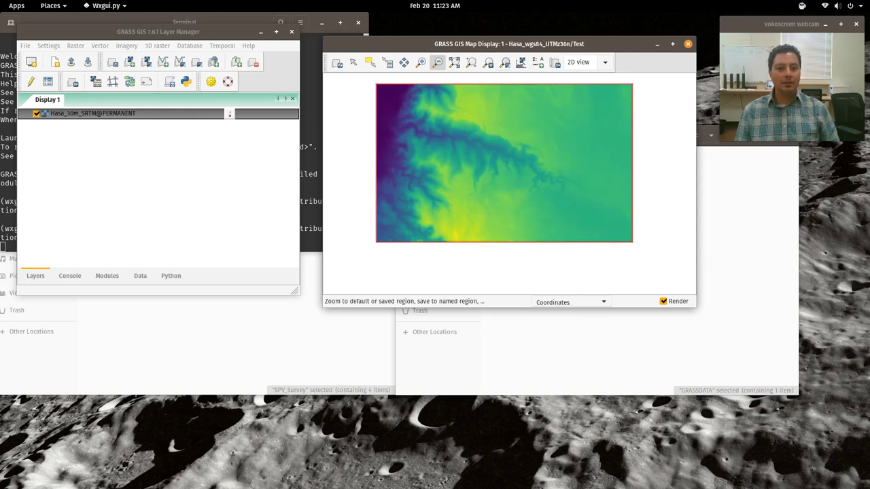
{"action": "left_click", "coordinate": [487, 62]}
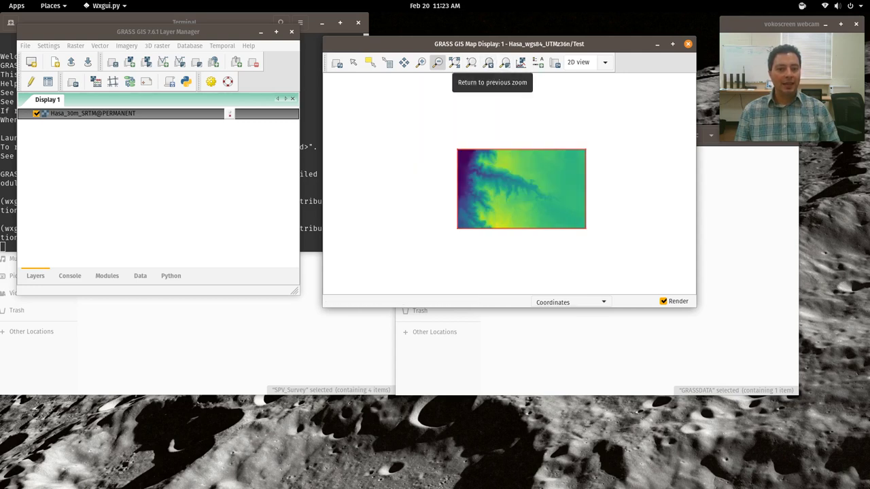
{"action": "left_click", "coordinate": [454, 62]}
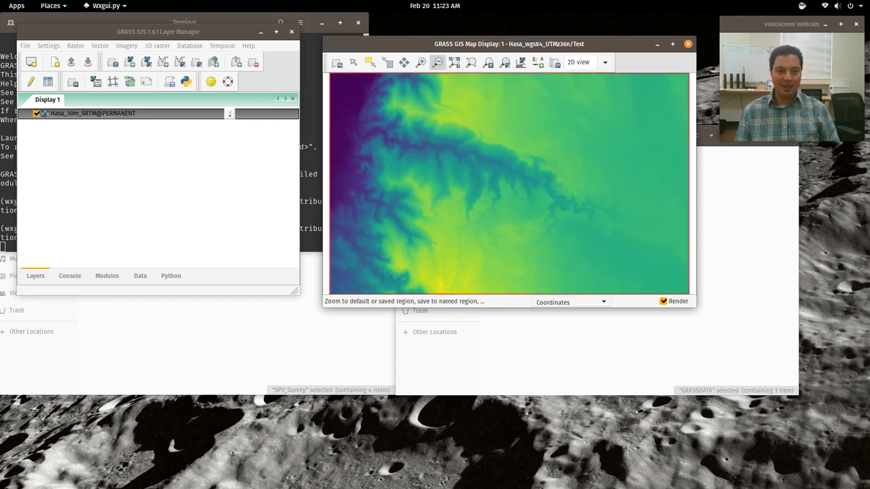
{"action": "left_click", "coordinate": [520, 62]}
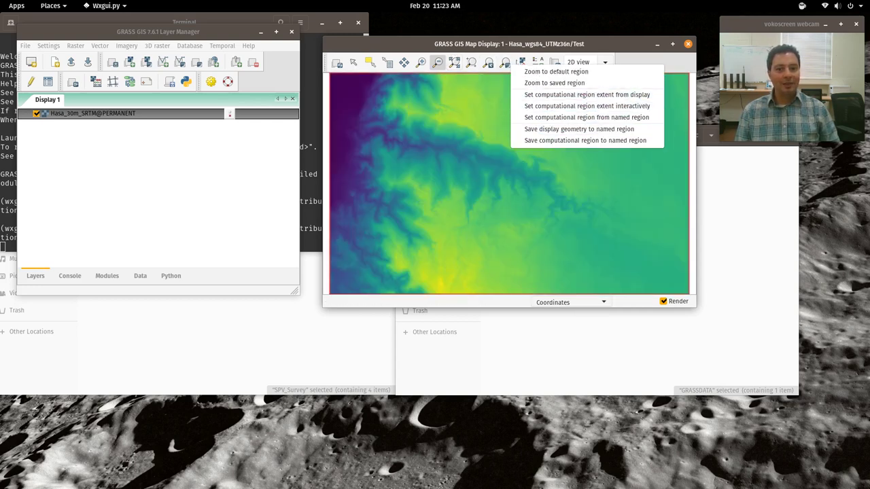
{"action": "key", "text": "Escape"}
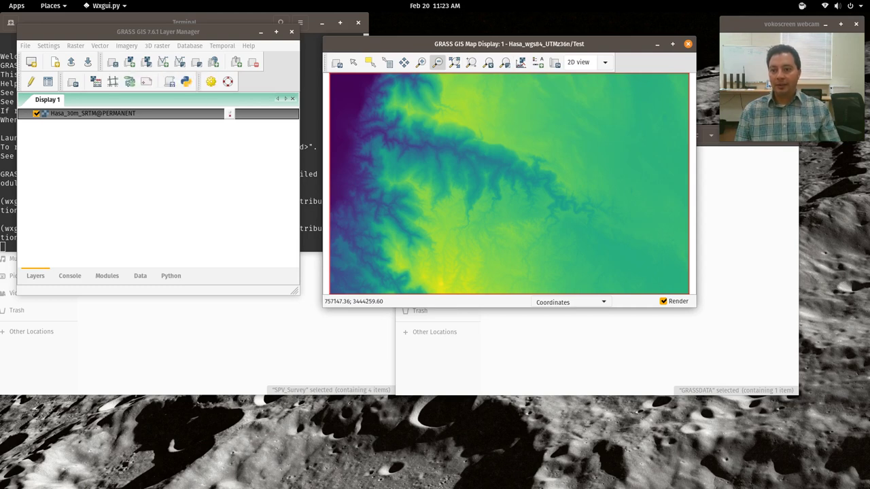
Add the WHS_sites vector map from the PERMANENT mapset as a layer over the elevation raster.
{"action": "left_click", "coordinate": [163, 61]}
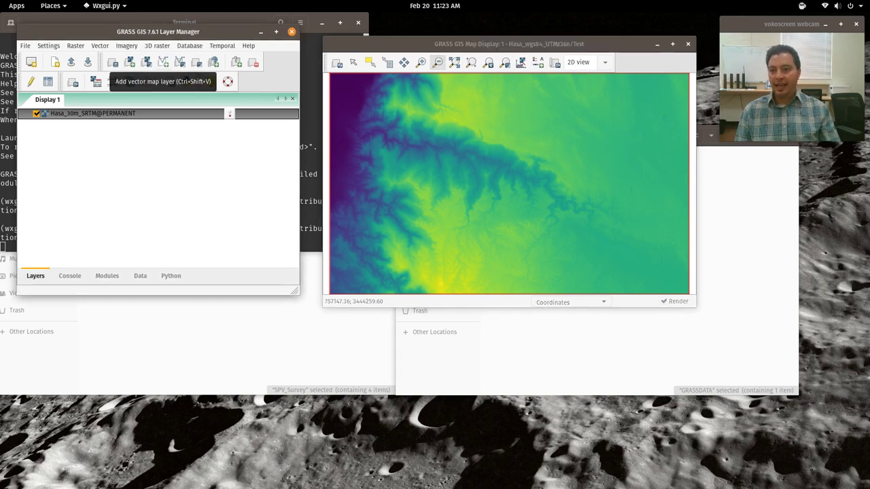
{"action": "left_click", "coordinate": [164, 61]}
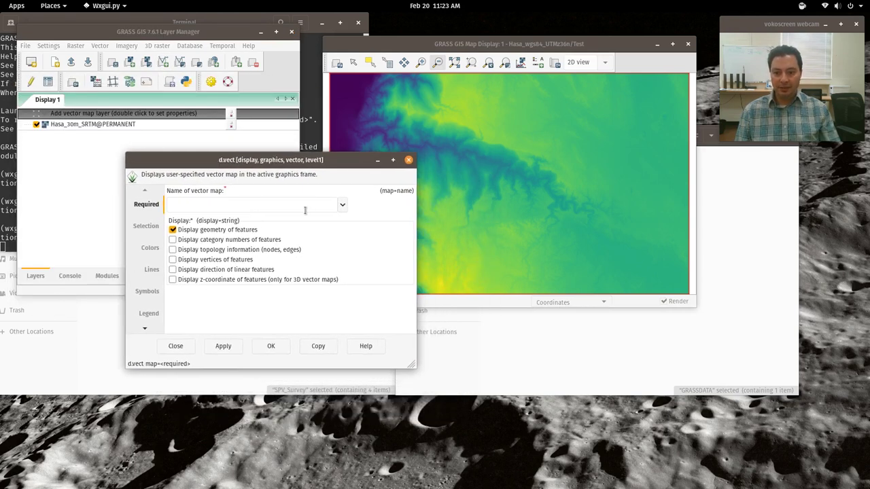
{"action": "left_click", "coordinate": [326, 206]}
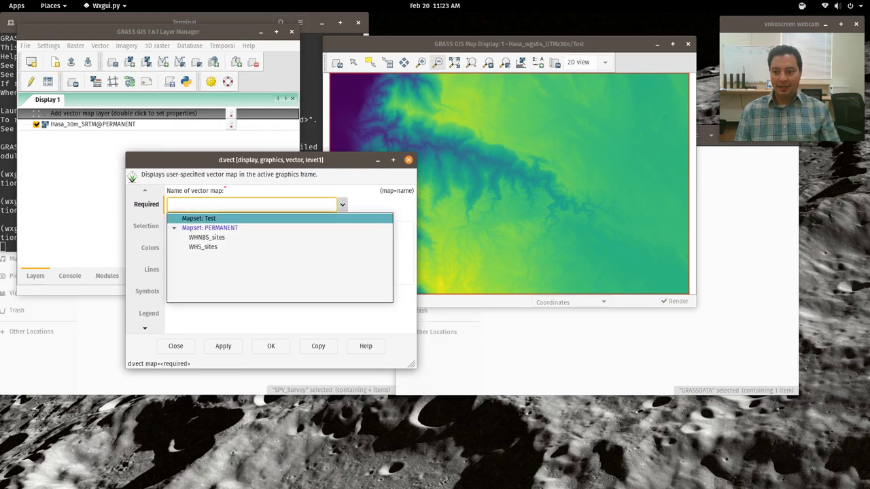
{"action": "key", "text": "Up"}
{"action": "key", "text": "Up"}
{"action": "key", "text": "Down"}
{"action": "key", "text": "Down"}
{"action": "key", "text": "Up"}
{"action": "key", "text": "Up"}
{"action": "key", "text": "Up"}
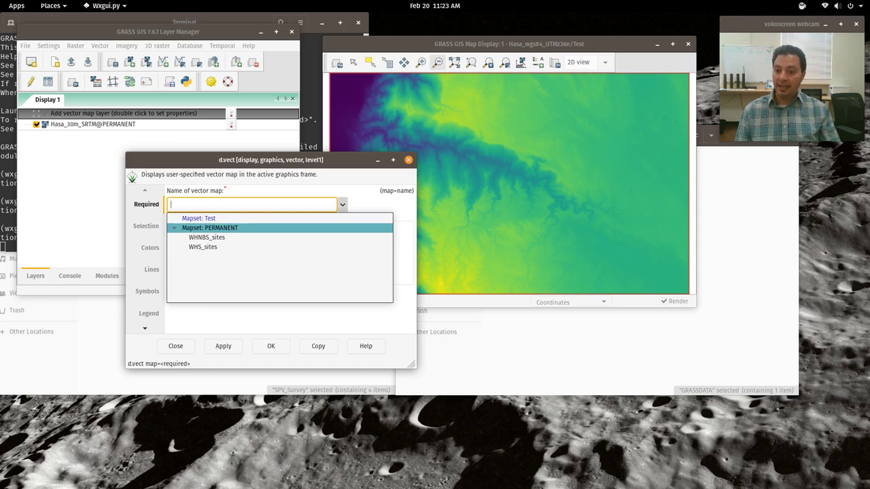
{"action": "key", "text": "Up"}
{"action": "key", "text": "Down"}
{"action": "key", "text": "Down"}
{"action": "key", "text": "Down"}
{"action": "key", "text": "Up"}
{"action": "key", "text": "Down"}
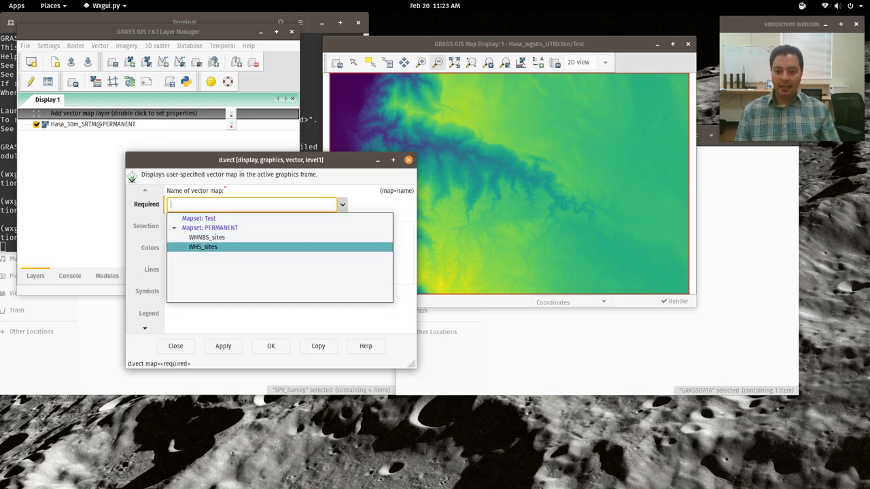
{"action": "key", "text": "Return"}
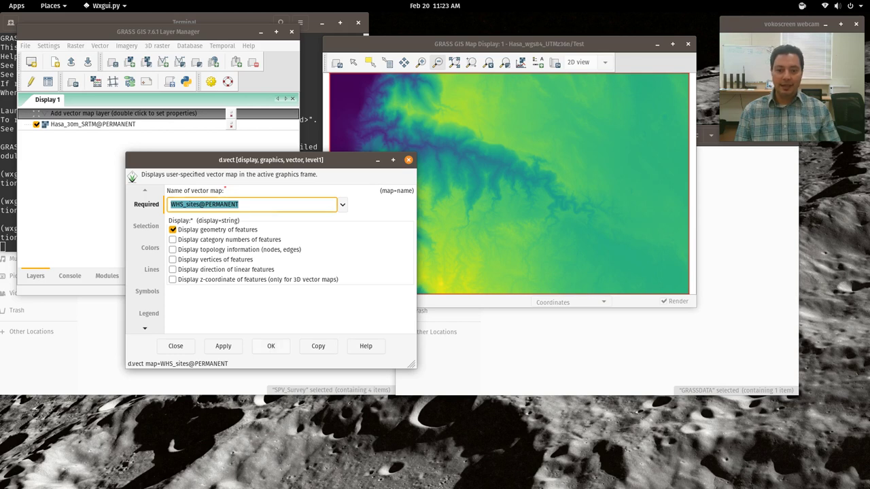
{"action": "key", "text": "Return"}
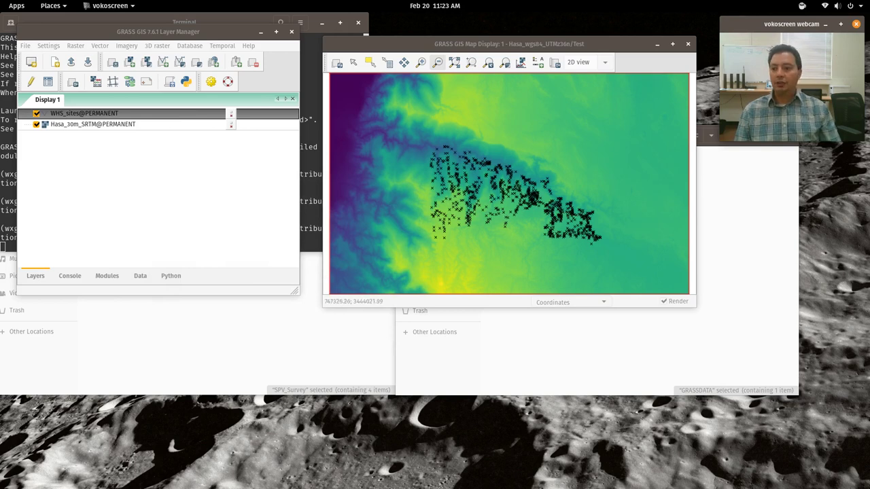
Open the display properties of the WHS_sites layer and apply a 255:28:28 red feature color to the site points.
{"action": "key", "text": "alt+Tab"}
{"action": "right_click", "coordinate": [74, 114]}
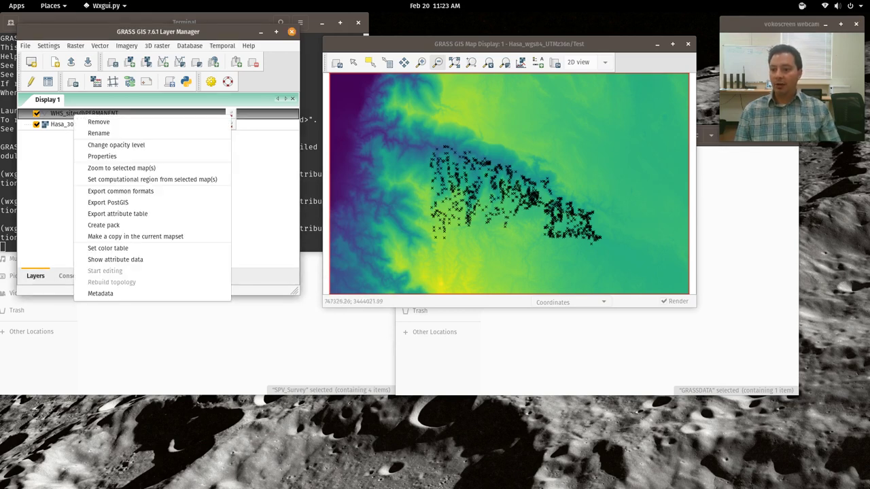
{"action": "left_click", "coordinate": [102, 156]}
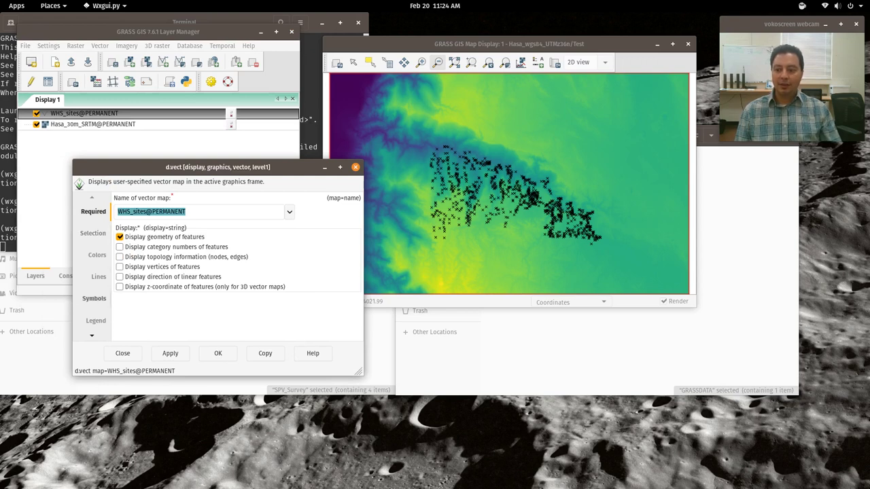
{"action": "left_click", "coordinate": [93, 233]}
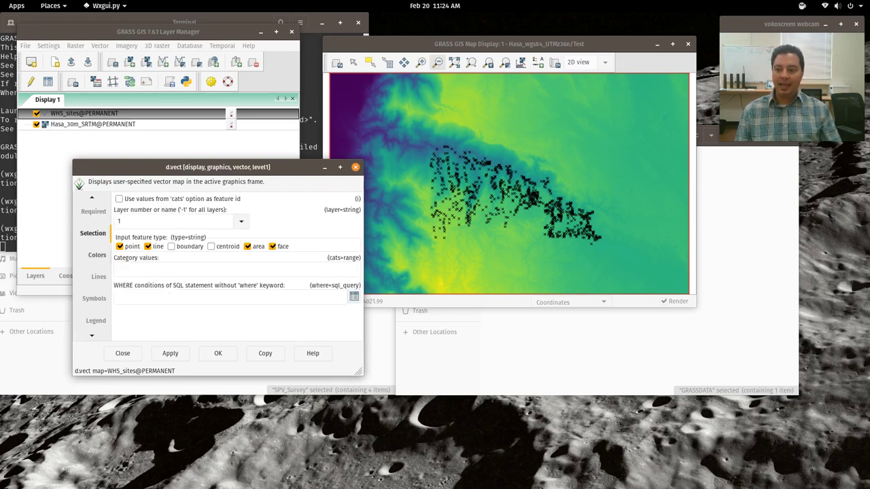
{"action": "left_click", "coordinate": [97, 254]}
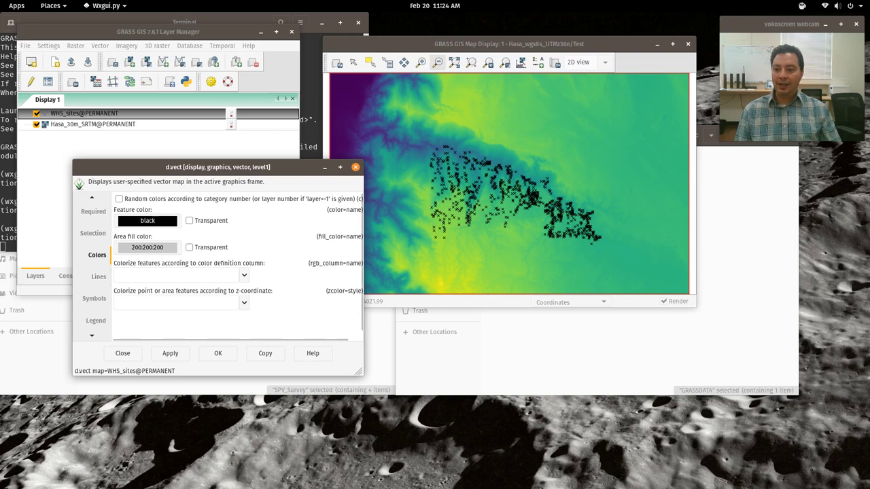
{"action": "left_click", "coordinate": [148, 220]}
{"action": "left_click", "coordinate": [199, 319]}
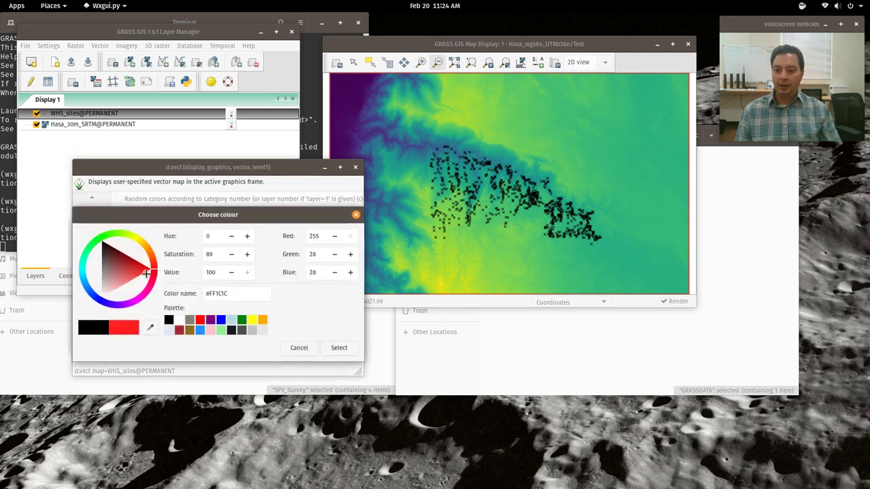
{"action": "left_click", "coordinate": [338, 347]}
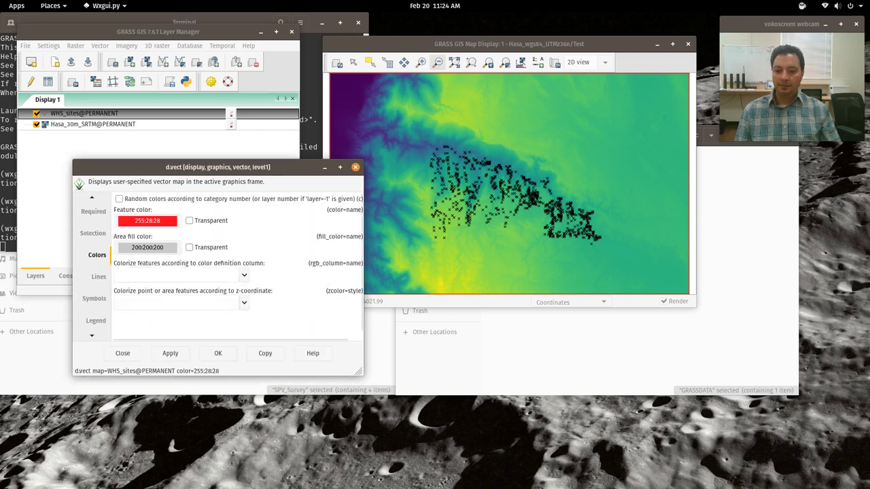
{"action": "left_click", "coordinate": [170, 353]}
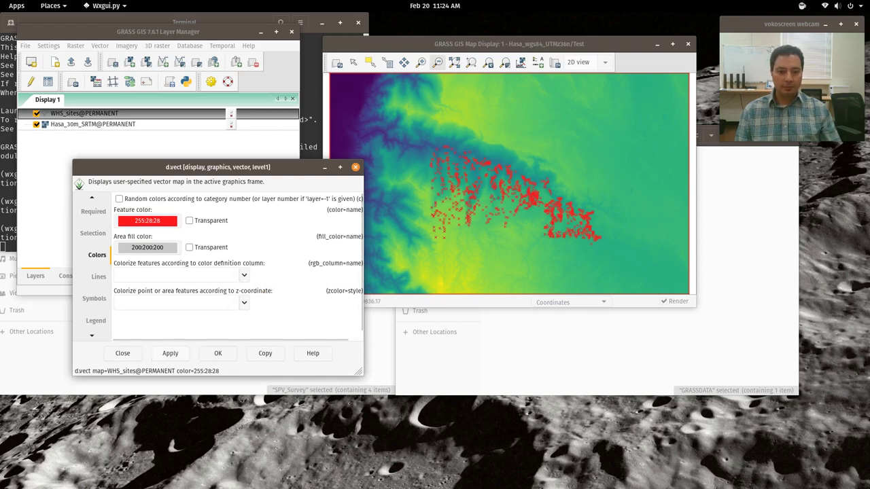
Change the feature color of the site points to green 0:244:78 and apply it to the map.
{"action": "left_click", "coordinate": [147, 221]}
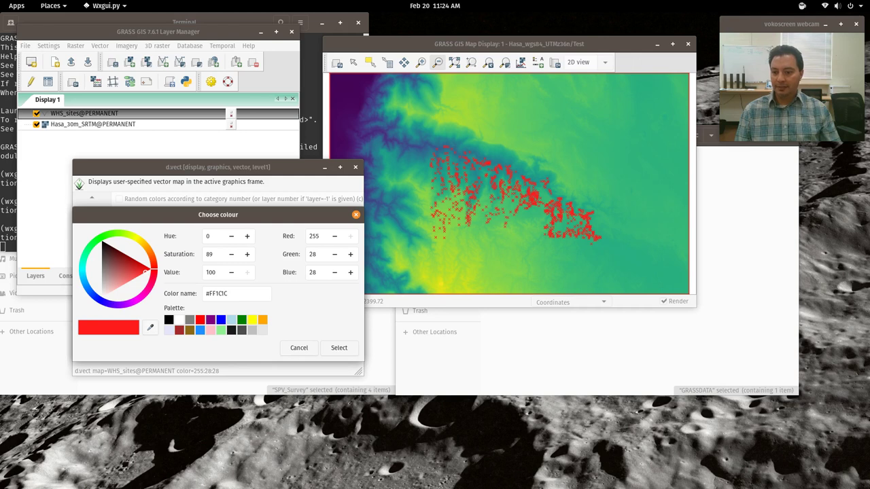
{"action": "mouse_move", "coordinate": [139, 270]}
{"action": "left_mouse_down"}
{"action": "mouse_move", "coordinate": [121, 270]}
{"action": "mouse_move", "coordinate": [97, 249]}
{"action": "mouse_move", "coordinate": [103, 246]}
{"action": "mouse_move", "coordinate": [94, 250]}
{"action": "left_mouse_up"}
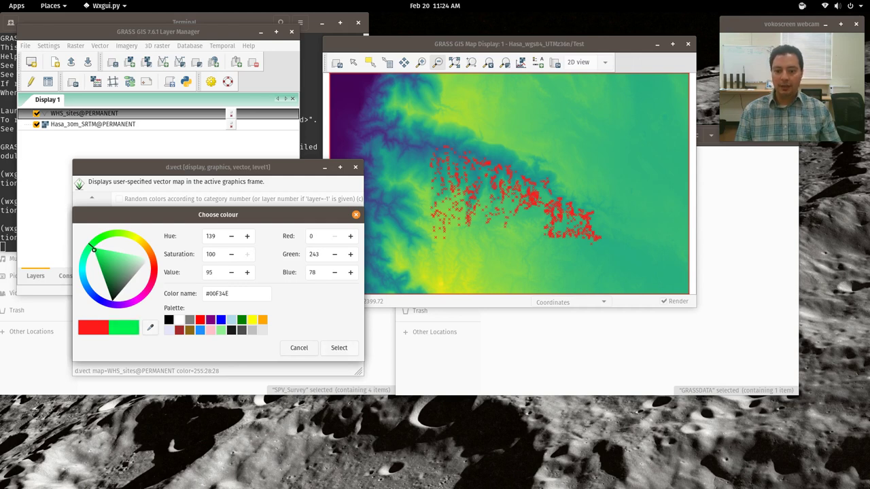
{"action": "left_click", "coordinate": [338, 348]}
{"action": "left_click", "coordinate": [169, 354]}
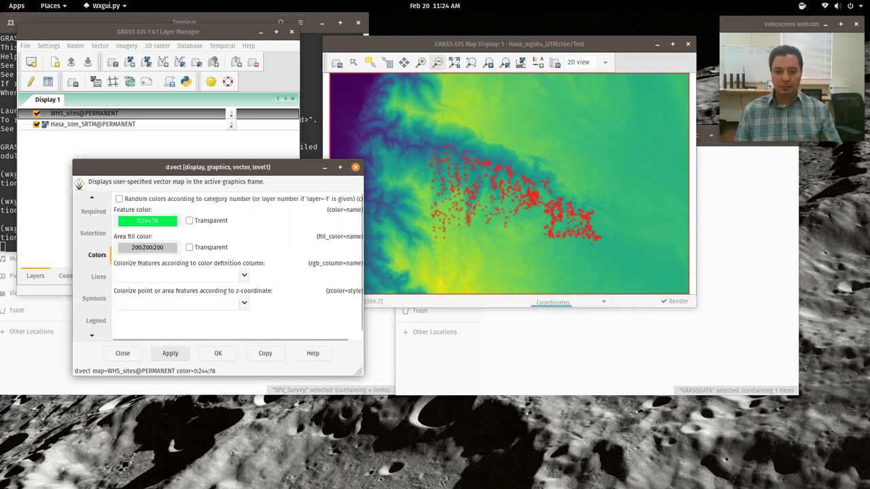
{"action": "left_click", "coordinate": [170, 352]}
Set the feature color of the site points to pure red and apply it to the map.
{"action": "left_click", "coordinate": [147, 221]}
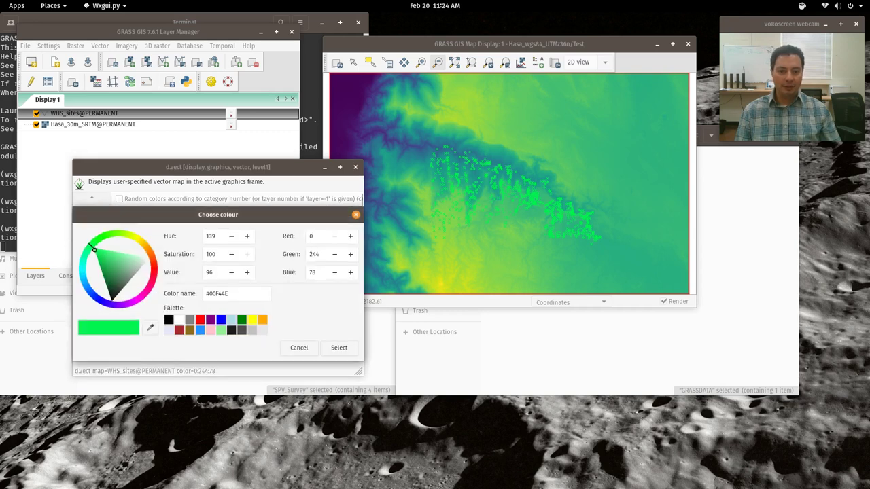
{"action": "left_click_drag", "start_coordinate": [153, 262], "coordinate": [165, 270]}
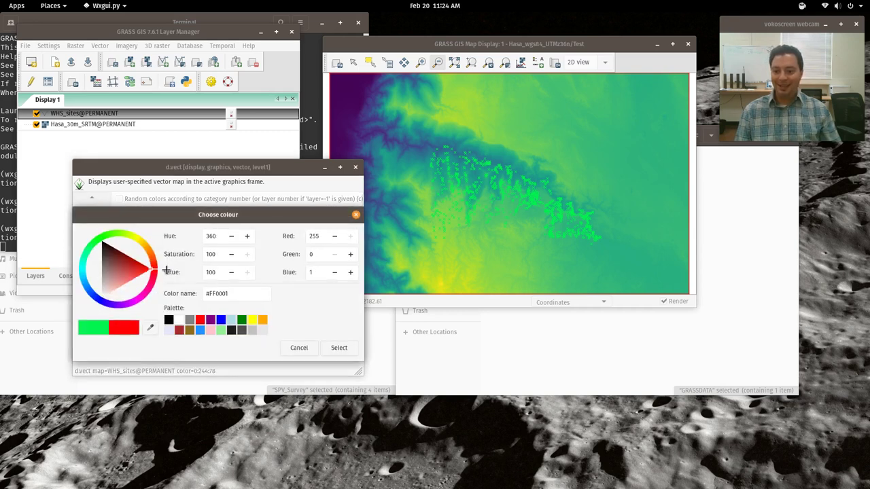
{"action": "key", "text": "Return"}
{"action": "left_click", "coordinate": [170, 352]}
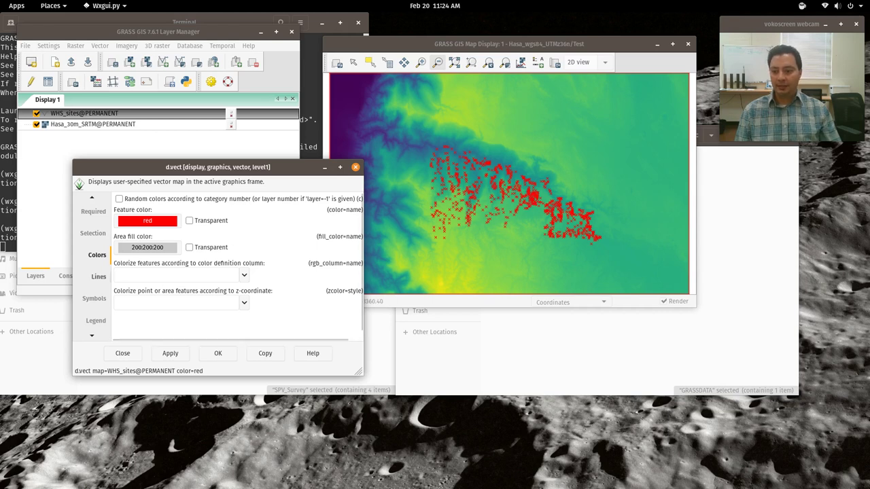
Open the point symbol chooser and look through its symbol directories, including extra and demo, ending back at basic.
{"action": "left_click", "coordinate": [94, 299]}
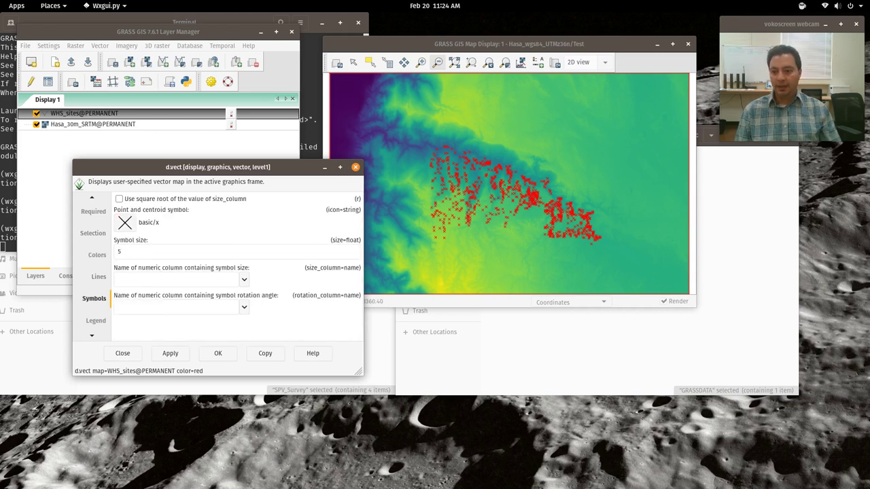
{"action": "left_click", "coordinate": [124, 222]}
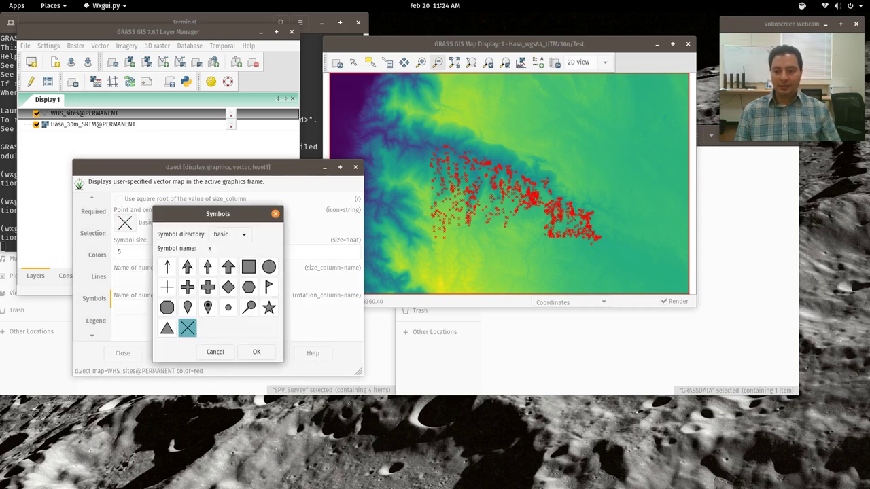
{"action": "left_click", "coordinate": [229, 234]}
{"action": "key", "text": "Down"}
{"action": "key", "text": "Down"}
{"action": "key", "text": "Down"}
{"action": "key", "text": "Down"}
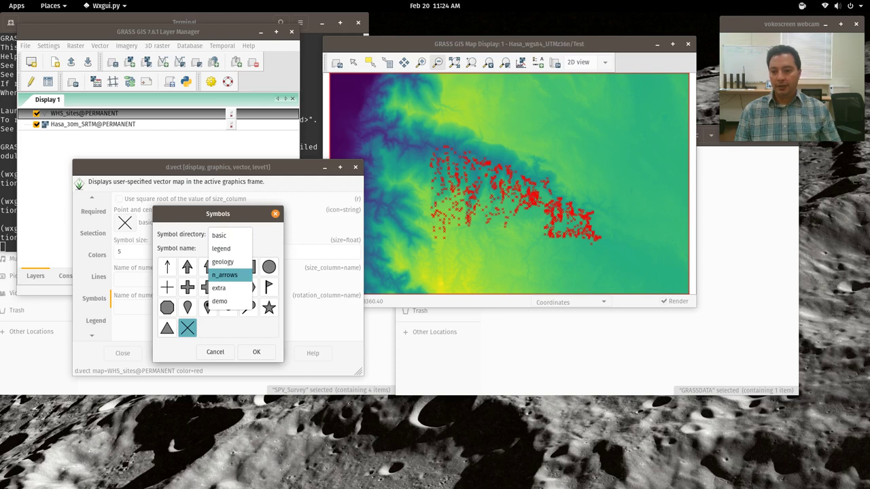
{"action": "key", "text": "Return"}
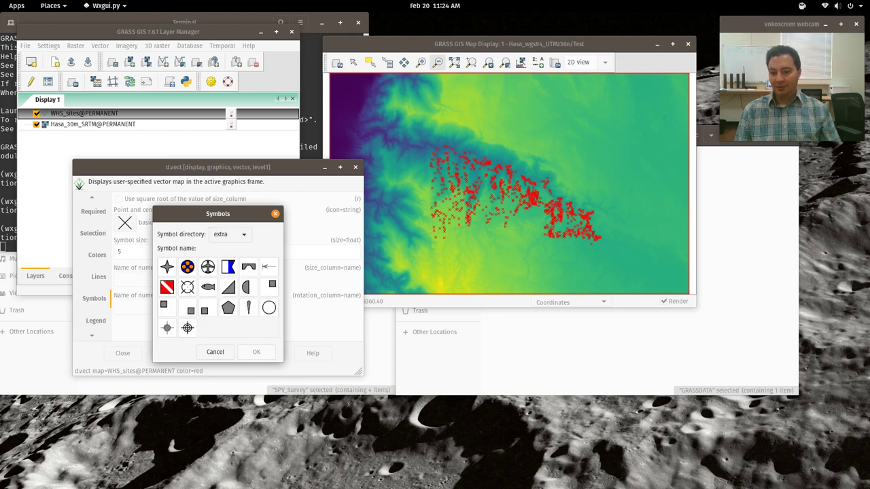
{"action": "left_click", "coordinate": [230, 234]}
{"action": "left_click", "coordinate": [229, 249]}
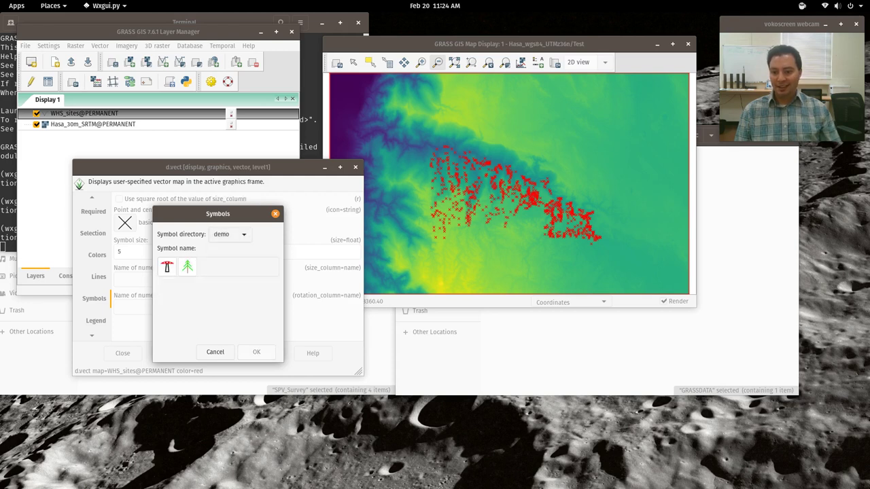
{"action": "left_click", "coordinate": [230, 234]}
{"action": "key", "text": "Up"}
{"action": "key", "text": "Up"}
{"action": "key", "text": "Return"}
{"action": "key", "text": "alt+Down"}
{"action": "key", "text": "Up"}
{"action": "key", "text": "Up"}
{"action": "key", "text": "Return"}
{"action": "key", "text": "alt+Down"}
{"action": "key", "text": "Up"}
{"action": "key", "text": "Return"}
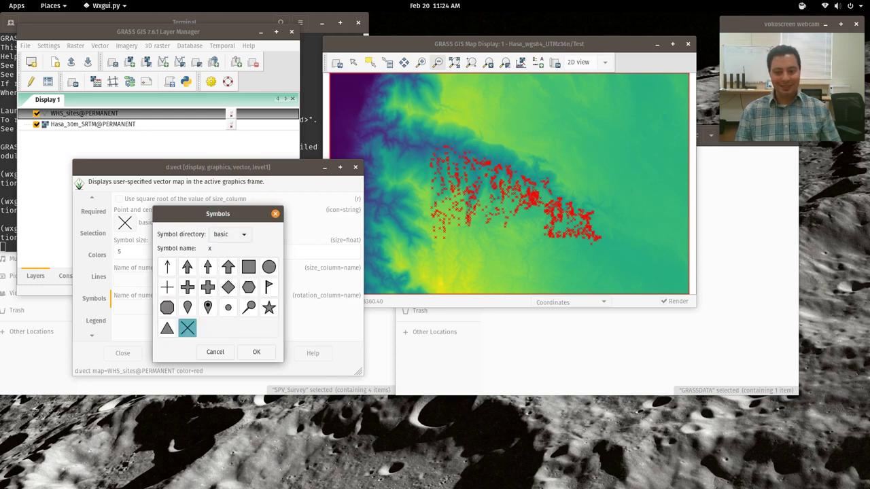
Choose the basic circle as the point symbol for the sites and apply it to the map.
{"action": "left_click", "coordinate": [268, 266]}
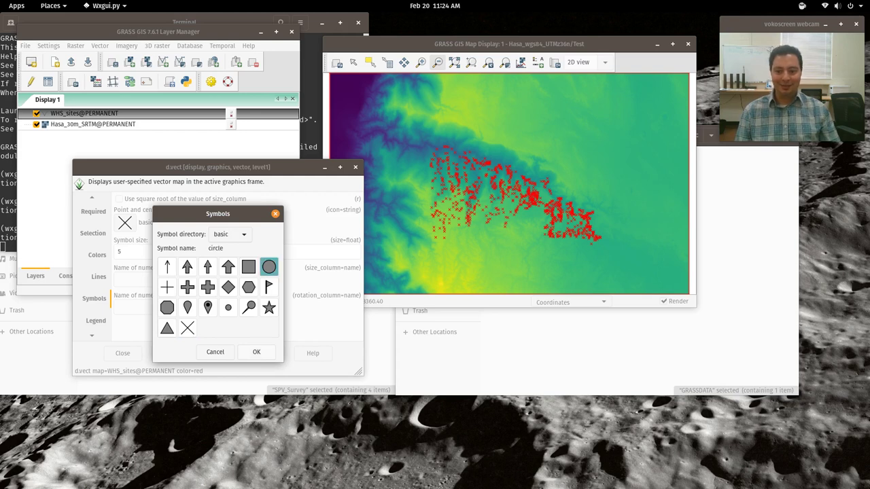
{"action": "key", "text": "Return"}
{"action": "left_click", "coordinate": [170, 353]}
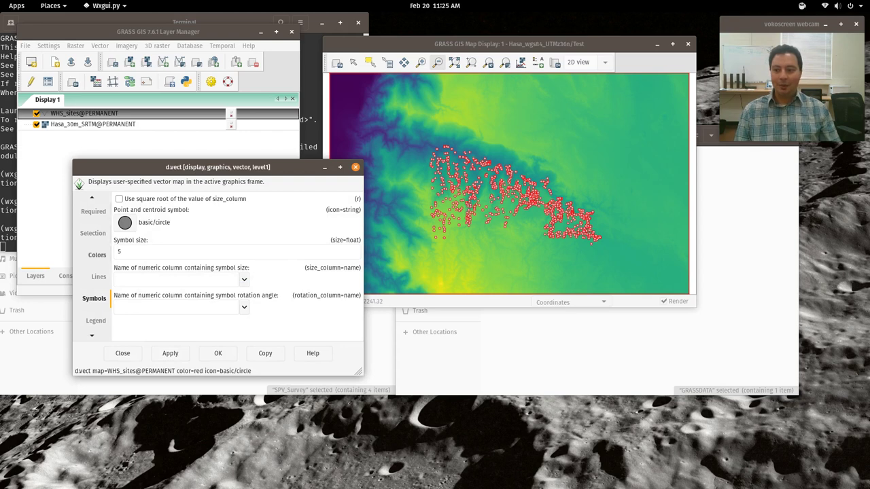
Set the area fill color of the site circles to bright green 70:255:0 and apply it.
{"action": "left_click", "coordinate": [96, 255]}
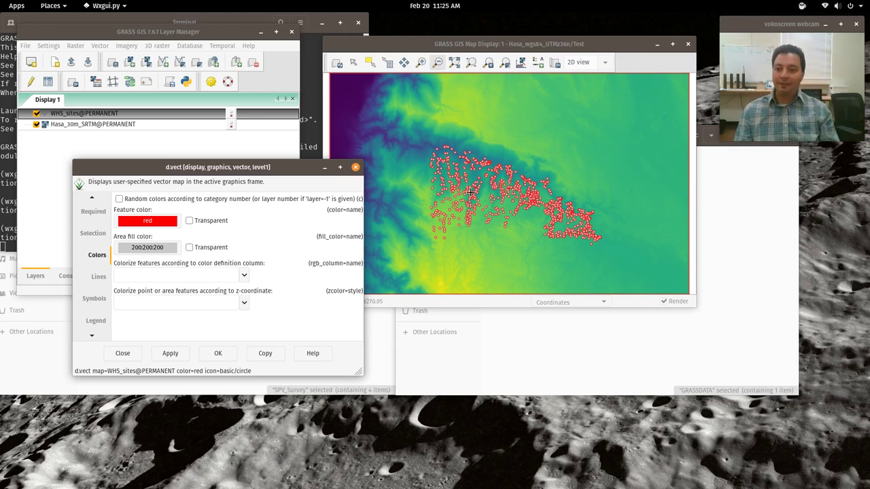
{"action": "left_click", "coordinate": [148, 247]}
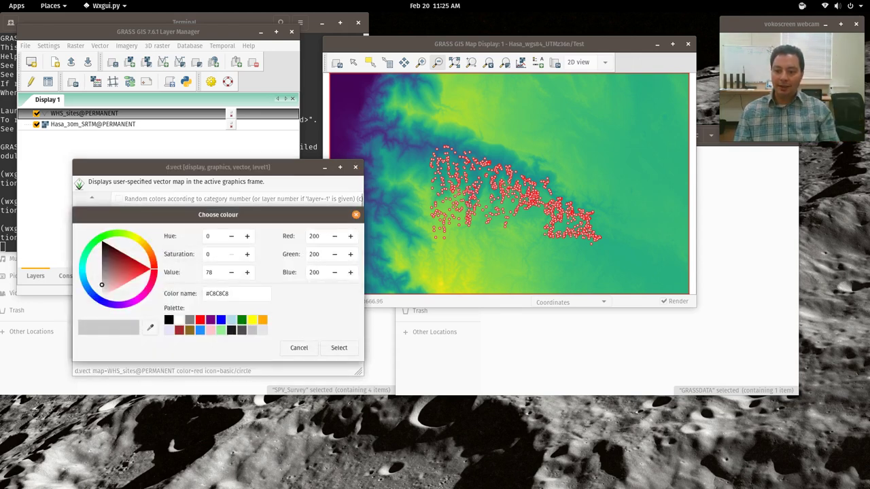
{"action": "left_click_drag", "start_coordinate": [102, 272], "coordinate": [129, 283]}
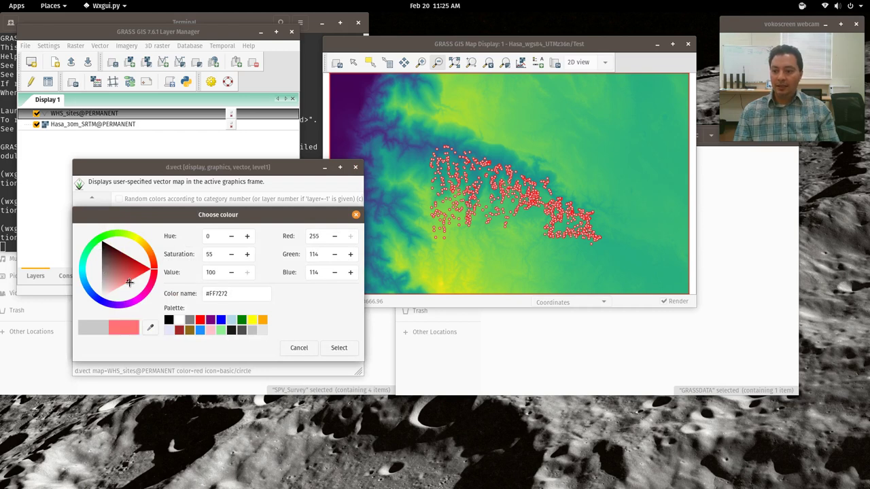
{"action": "left_click", "coordinate": [110, 234]}
{"action": "left_click", "coordinate": [111, 238]}
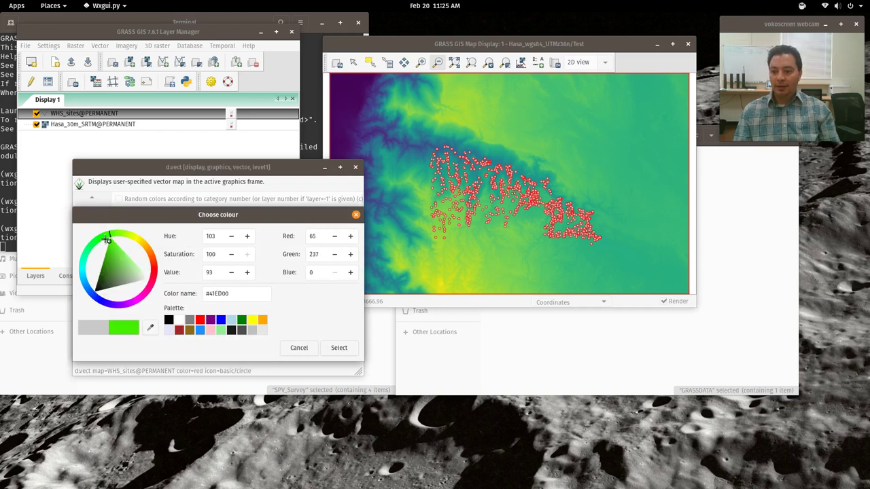
{"action": "left_click", "coordinate": [339, 348]}
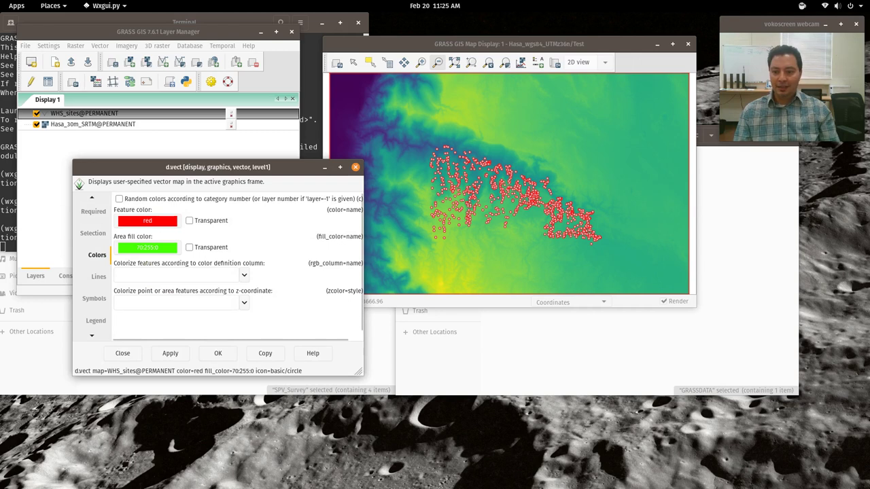
{"action": "left_click", "coordinate": [170, 353]}
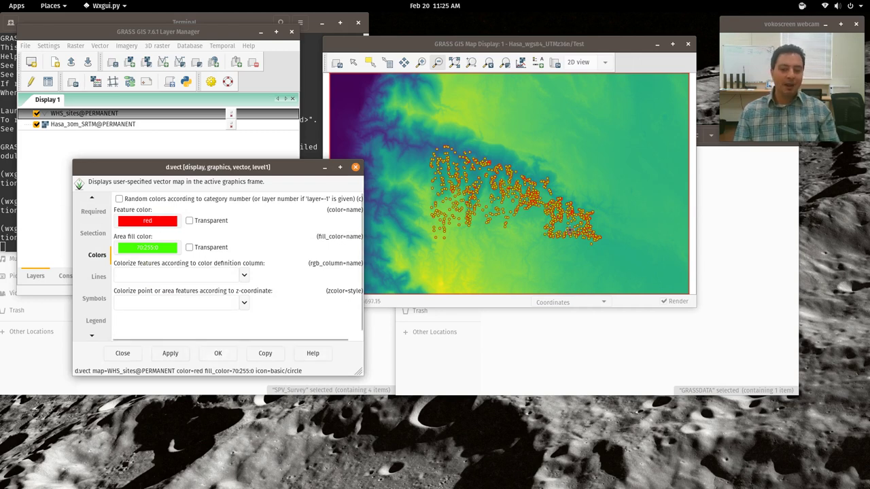
Apply a red area fill to the site circles, and make the area fill transparent instead.
{"action": "left_click", "coordinate": [148, 248]}
{"action": "left_click", "coordinate": [200, 319]}
{"action": "left_click", "coordinate": [338, 347]}
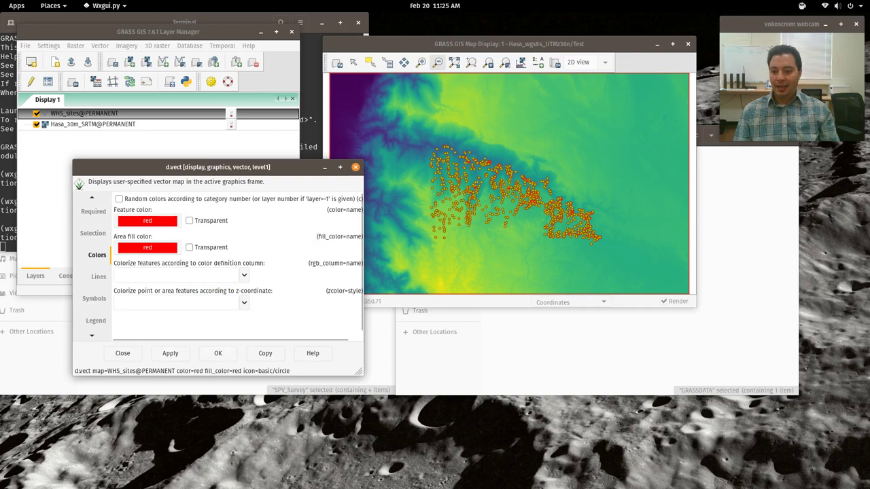
{"action": "left_click", "coordinate": [170, 352]}
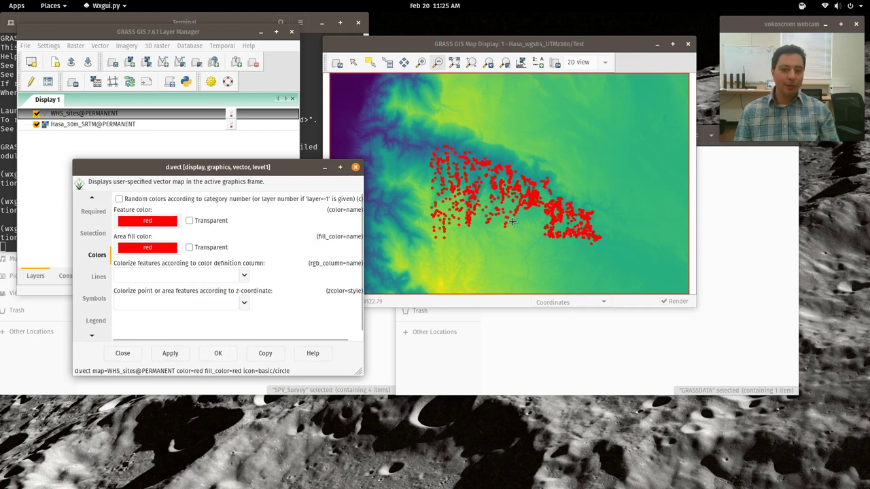
{"action": "left_click", "coordinate": [188, 248]}
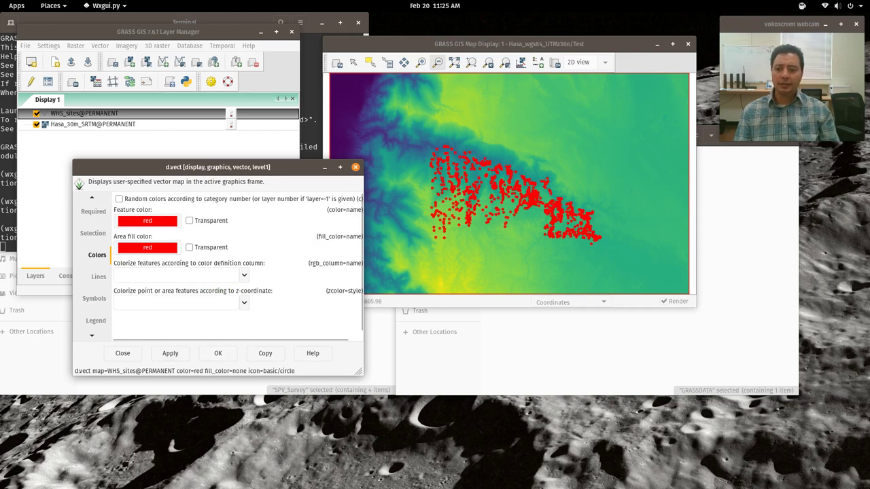
{"action": "left_click", "coordinate": [170, 353]}
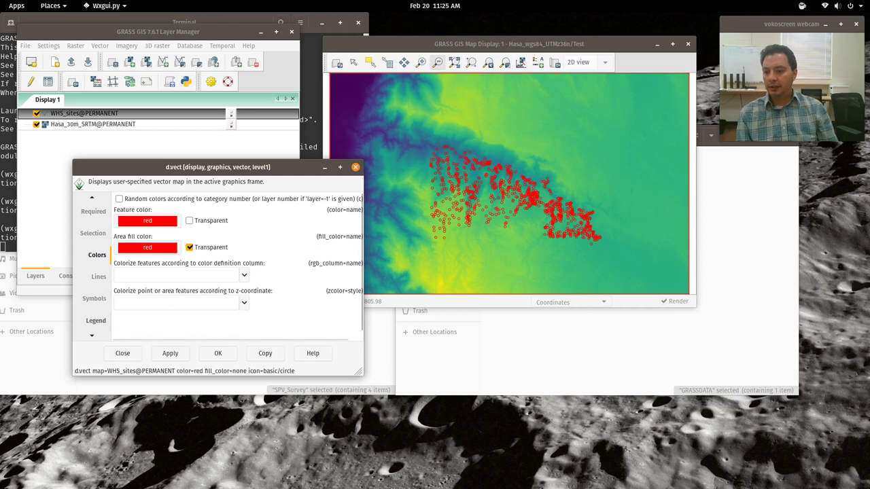
Look through the remaining vector display settings for lines, legend, labels and optional parameters, ending at the d.vect manual.
{"action": "left_click", "coordinate": [98, 276]}
{"action": "left_click", "coordinate": [95, 320]}
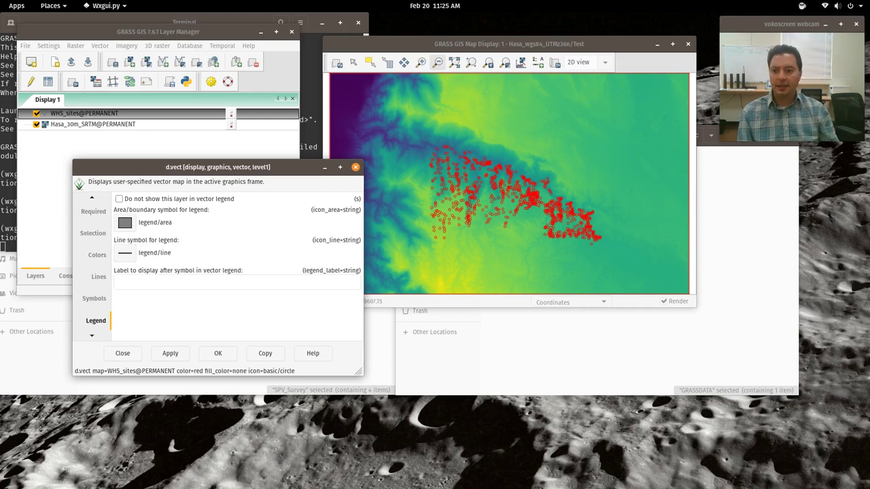
{"action": "left_click", "coordinate": [355, 167]}
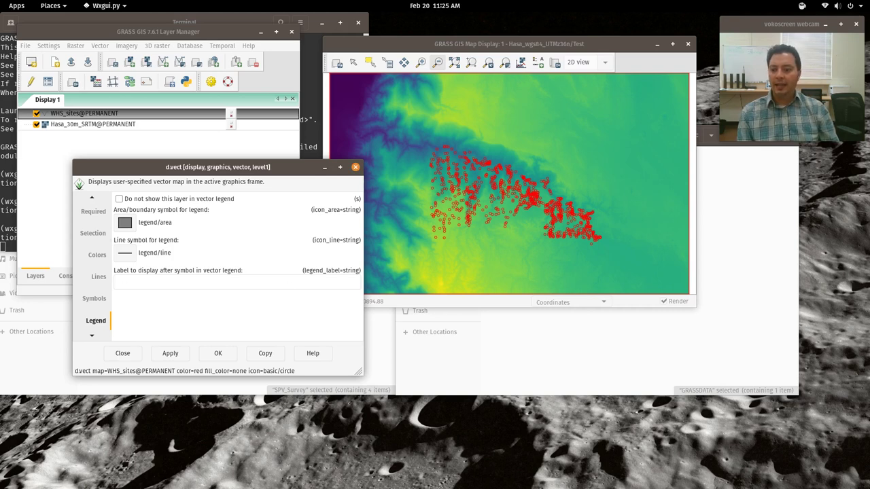
{"action": "left_click", "coordinate": [92, 335]}
{"action": "left_click", "coordinate": [92, 334]}
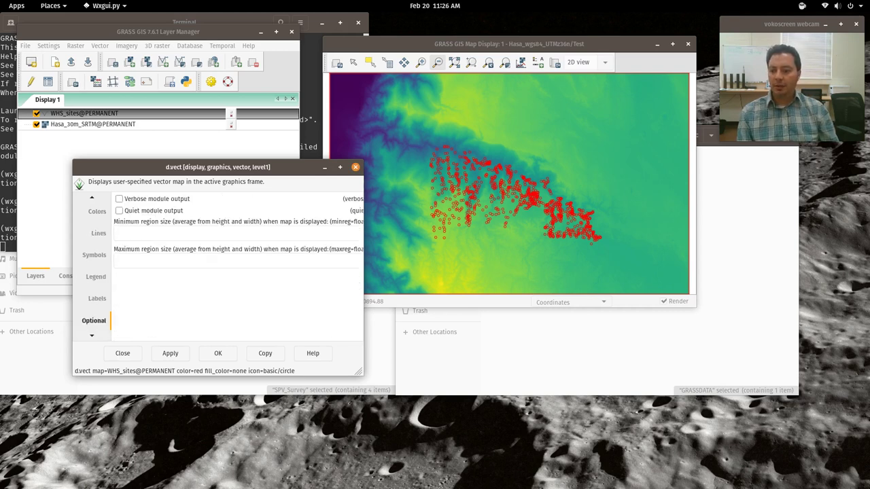
{"action": "left_click", "coordinate": [91, 335]}
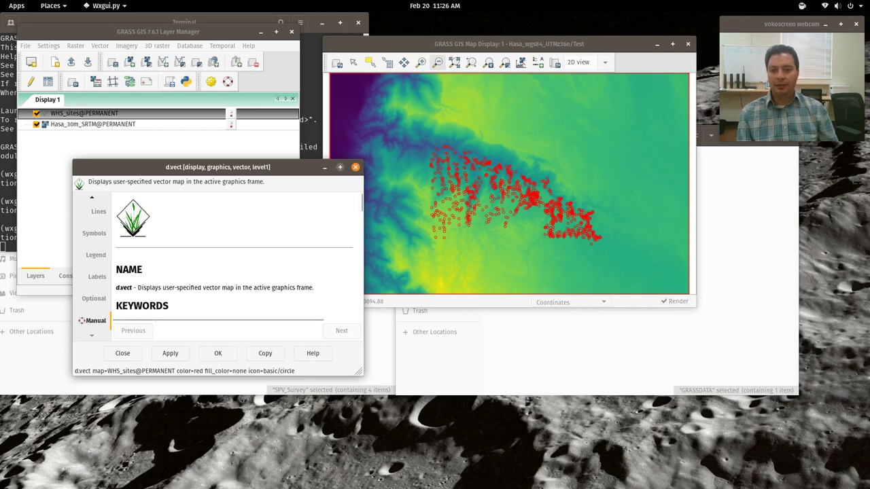
Read through the d.vect manual to its end and close the vector layer's display properties.
{"action": "left_click", "coordinate": [340, 167]}
{"action": "scroll", "coordinate": [254, 291], "scroll_direction": "down", "scroll_amount": 10}
{"action": "scroll", "coordinate": [257, 291], "scroll_direction": "down", "scroll_amount": 15}
{"action": "scroll", "coordinate": [256, 291], "scroll_direction": "down", "scroll_amount": 20}
{"action": "scroll", "coordinate": [256, 291], "scroll_direction": "down", "scroll_amount": 8}
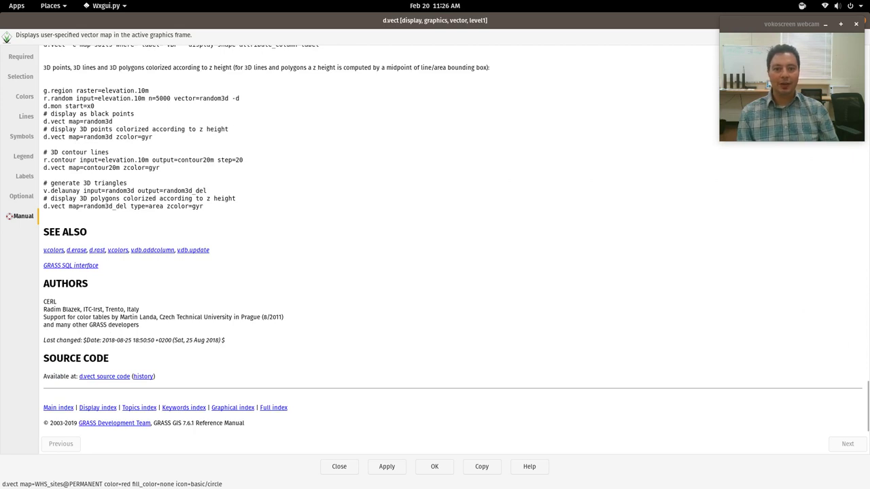
{"action": "left_click_drag", "start_coordinate": [424, 20], "coordinate": [354, 113]}
{"action": "scroll", "coordinate": [323, 250], "scroll_direction": "down", "scroll_amount": 5}
{"action": "scroll", "coordinate": [324, 251], "scroll_direction": "down", "scroll_amount": 10}
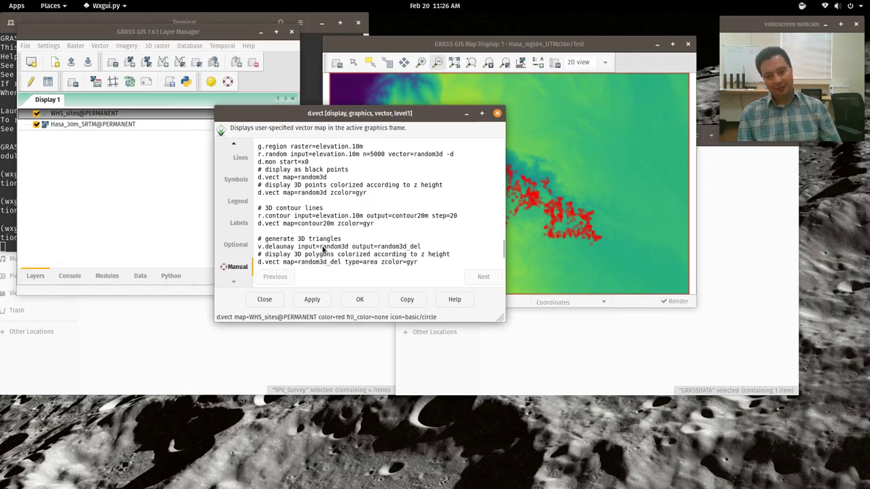
{"action": "scroll", "coordinate": [369, 211], "scroll_direction": "down", "scroll_amount": 10}
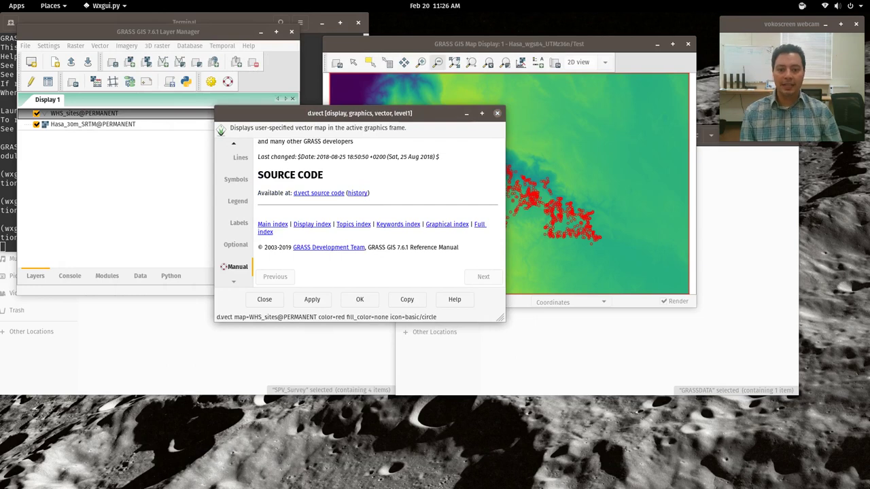
{"action": "left_click", "coordinate": [497, 113]}
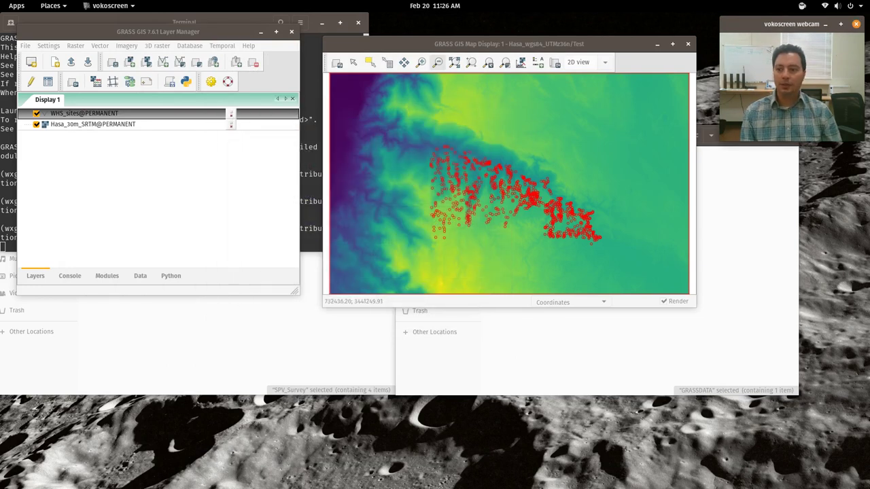
Open the display properties of the Hasa_30m_SRTM raster and examine its selection and null cell settings.
{"action": "left_click", "coordinate": [92, 125]}
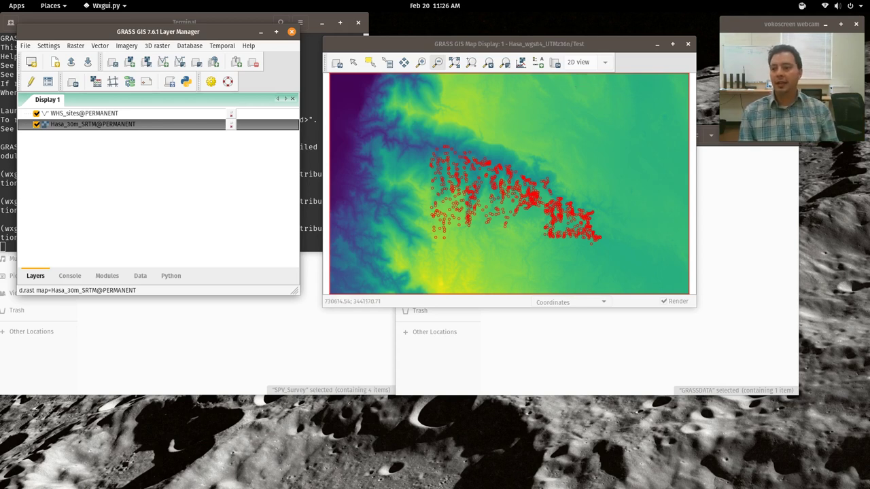
{"action": "right_click", "coordinate": [87, 124]}
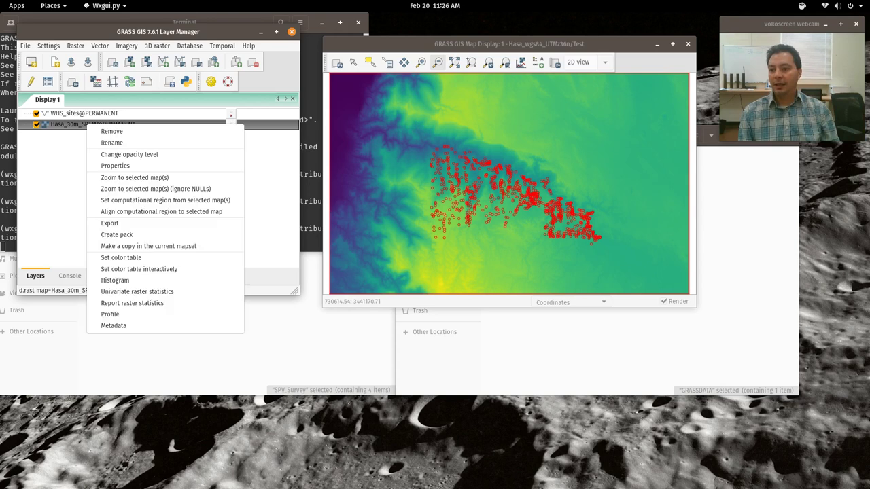
{"action": "left_click", "coordinate": [115, 166]}
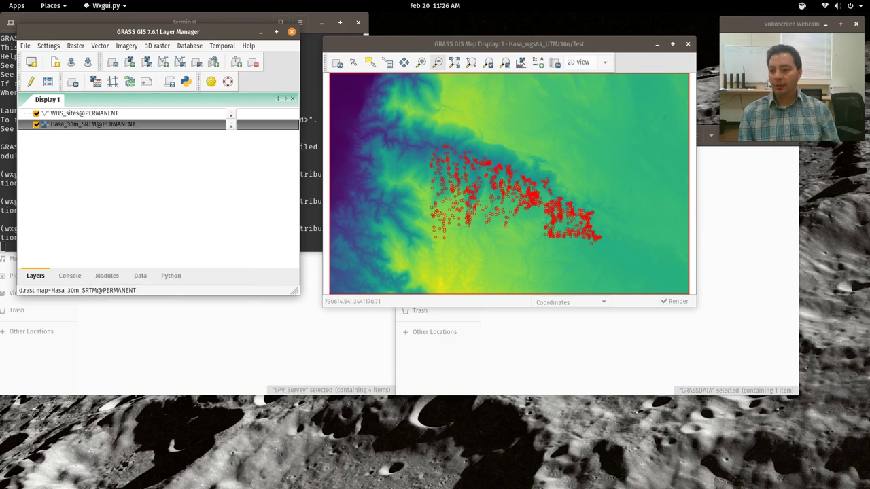
{"action": "left_click_drag", "start_coordinate": [261, 204], "coordinate": [194, 139]}
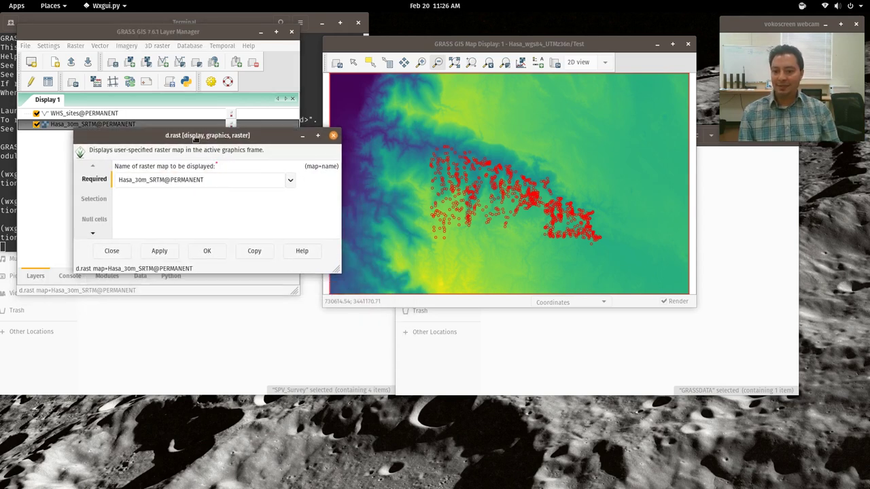
{"action": "left_click_drag", "start_coordinate": [337, 272], "coordinate": [424, 416]}
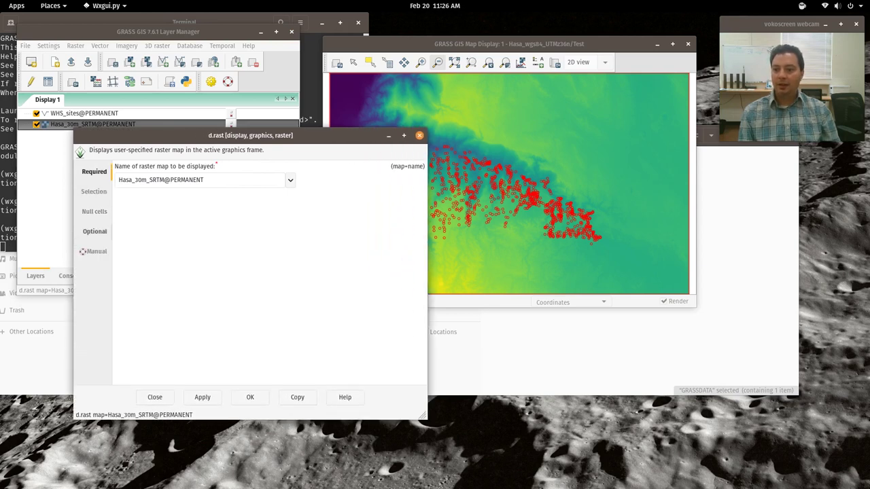
{"action": "left_click", "coordinate": [93, 191]}
{"action": "left_click", "coordinate": [95, 211]}
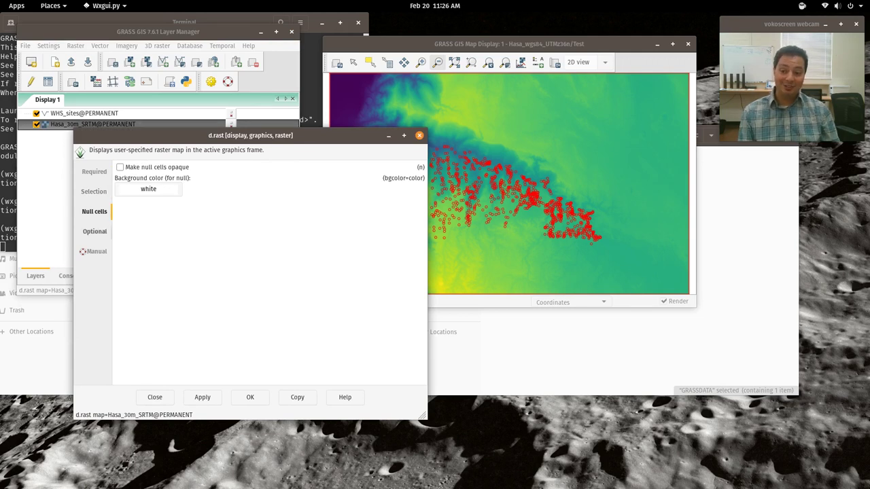
Limit the displayed values of the Hasa_30m_SRTM raster to 0-* and apply it to the map.
{"action": "left_click", "coordinate": [94, 191]}
{"action": "left_click", "coordinate": [142, 189]}
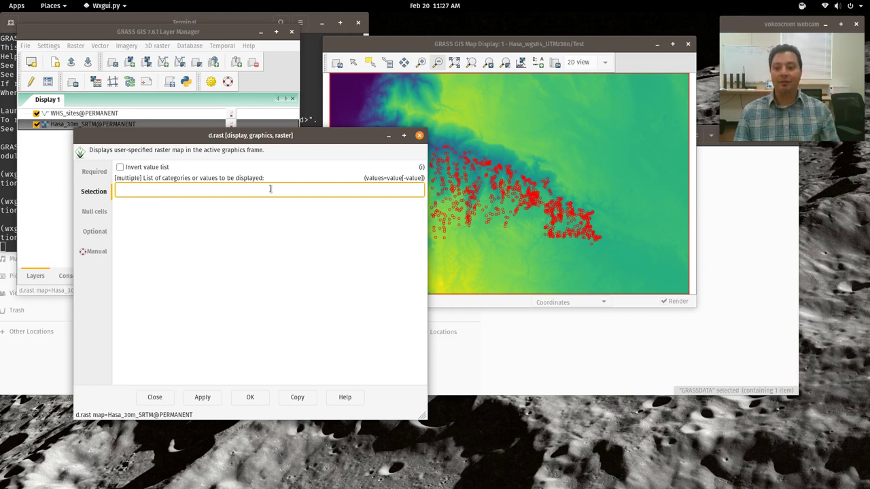
{"action": "left_click_drag", "start_coordinate": [332, 131], "coordinate": [264, 195]}
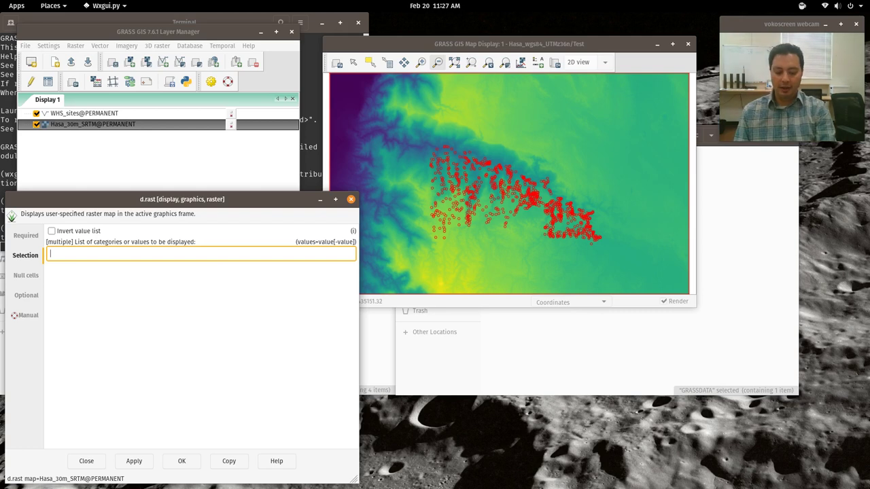
{"action": "type", "text": "0-"}
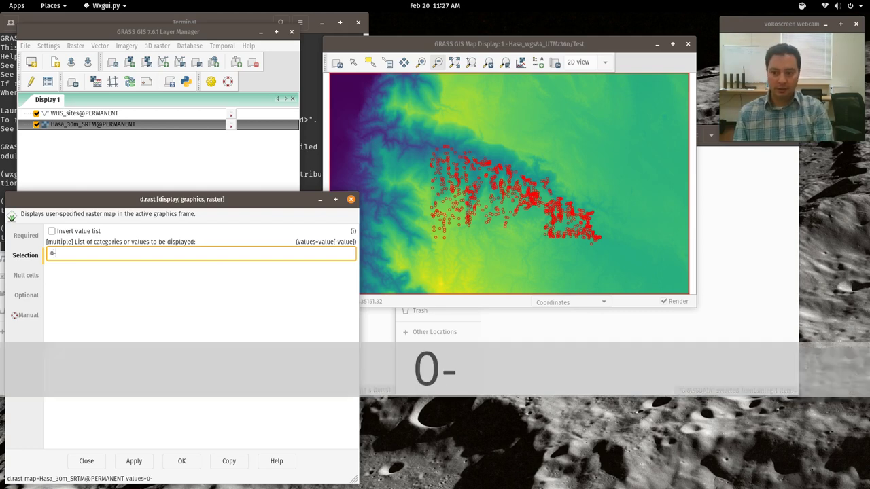
{"action": "type", "text": "*"}
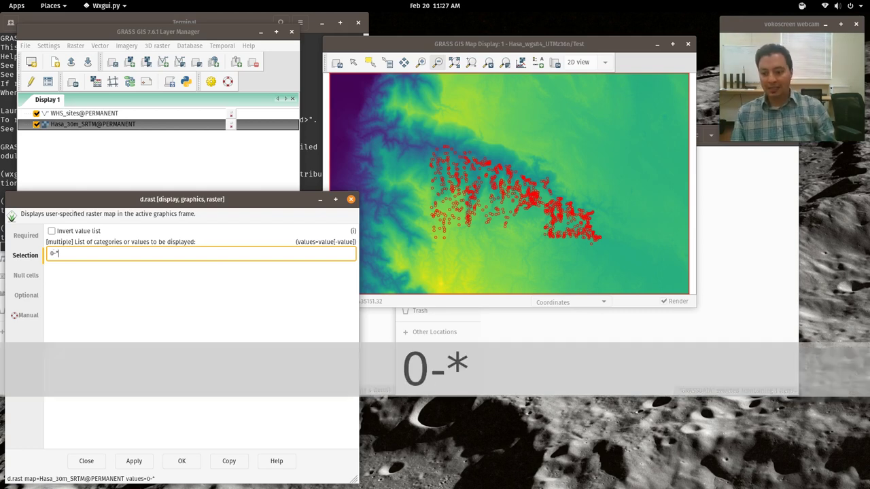
{"action": "left_click", "coordinate": [133, 461]}
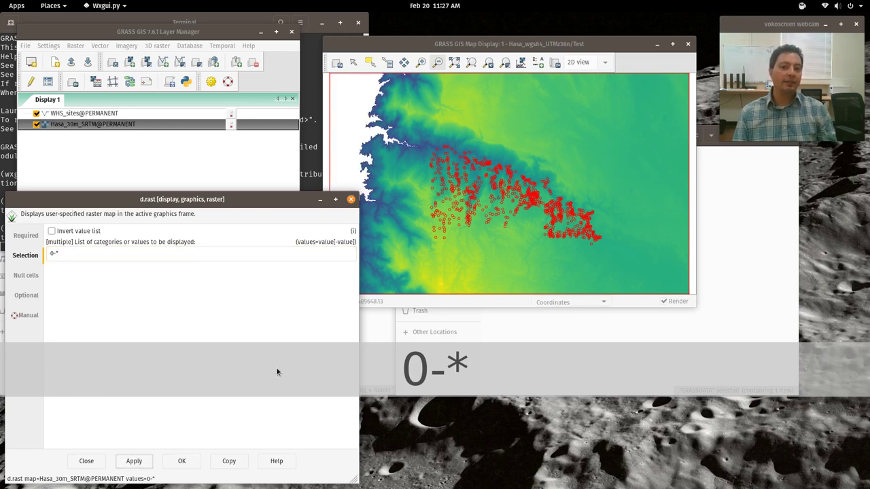
Clear the raster's list of displayed values, apply it to the map, and close the display properties.
{"action": "triple_click", "coordinate": [95, 253]}
{"action": "key", "text": "BackSpace"}
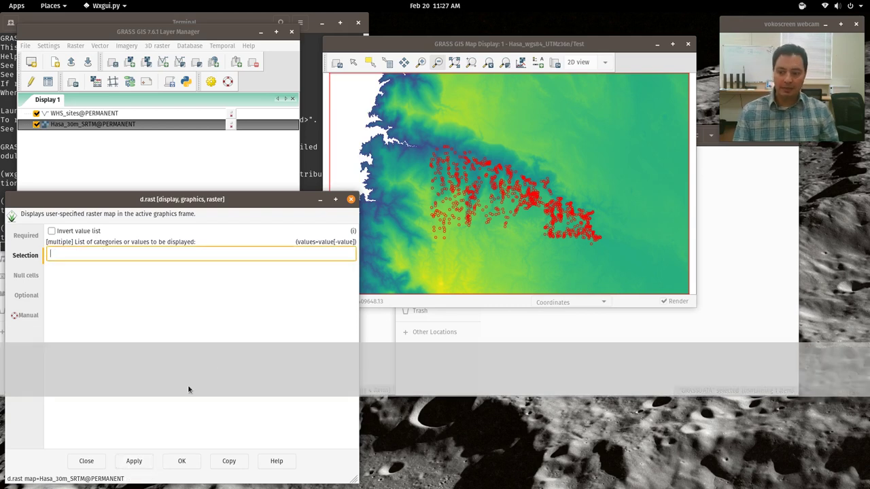
{"action": "left_click", "coordinate": [134, 461]}
{"action": "left_click", "coordinate": [181, 461]}
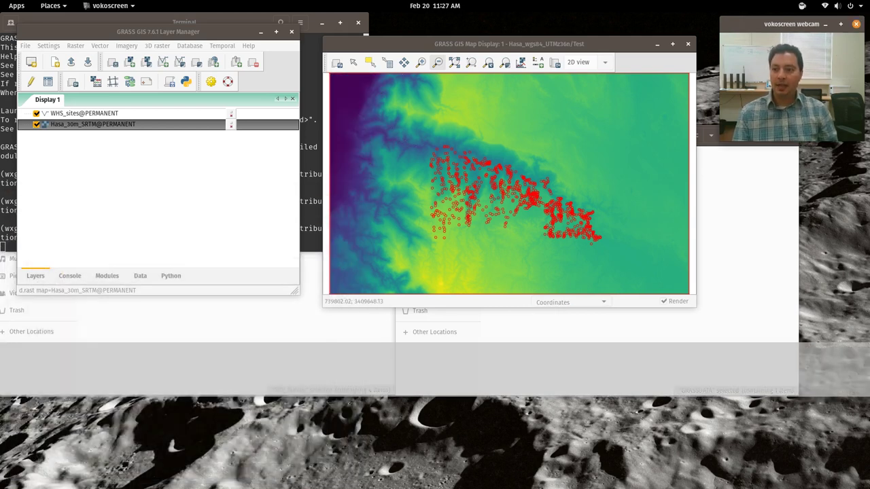
Set the color table of the Hasa_30m_SRTM raster to srtm with r.colors and run it.
{"action": "right_click", "coordinate": [80, 127]}
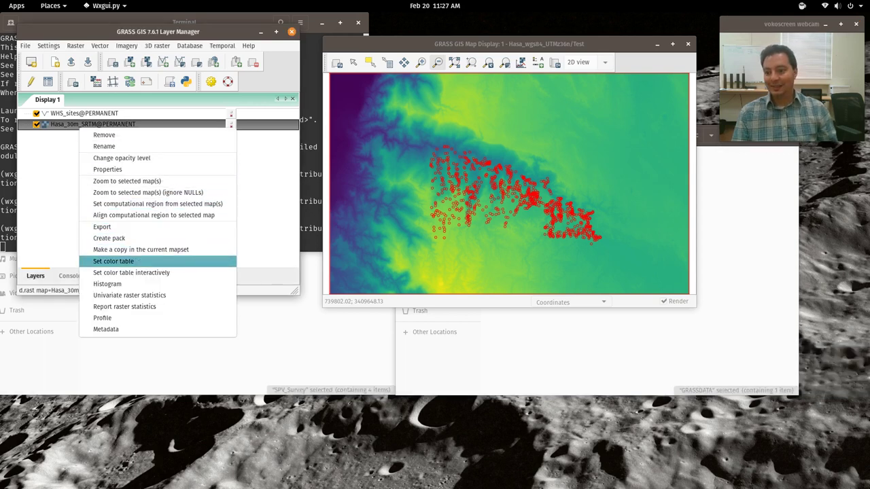
{"action": "left_click", "coordinate": [114, 261]}
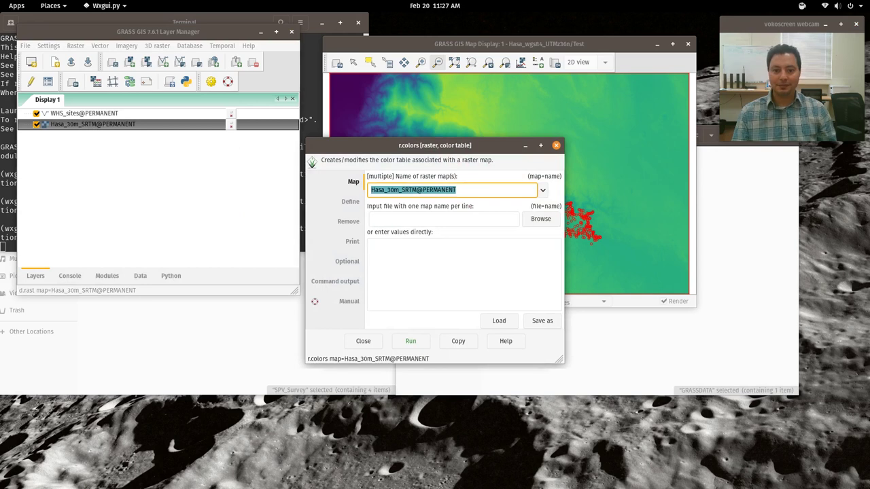
{"action": "left_click_drag", "start_coordinate": [435, 145], "coordinate": [207, 150]}
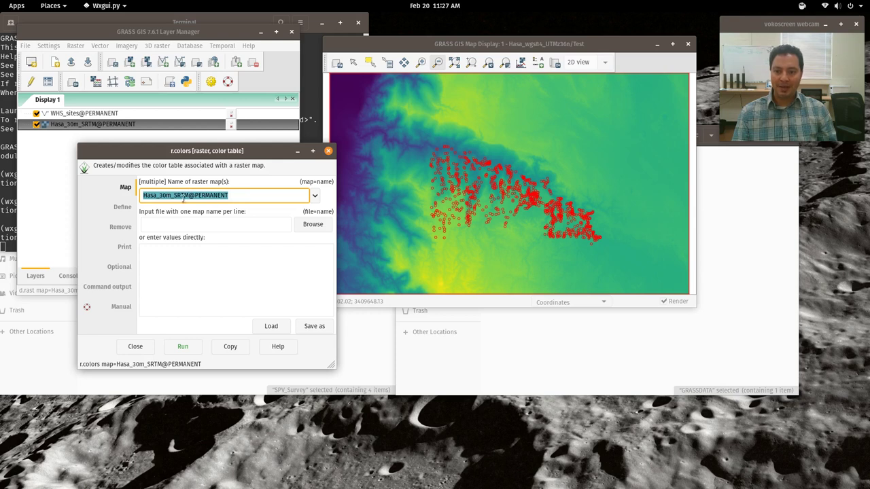
{"action": "left_click", "coordinate": [122, 207]}
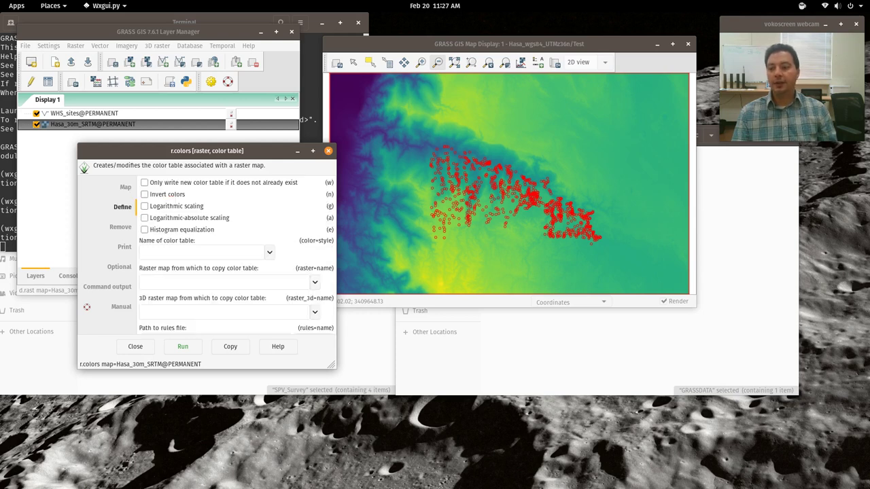
{"action": "left_click", "coordinate": [259, 247]}
{"action": "scroll", "coordinate": [204, 407], "scroll_direction": "down", "scroll_amount": 3}
{"action": "scroll", "coordinate": [204, 401], "scroll_direction": "down", "scroll_amount": 3}
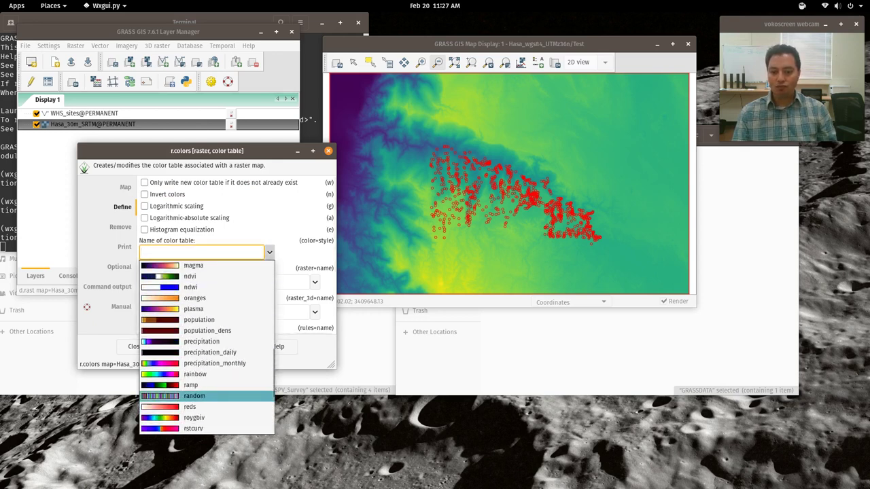
{"action": "scroll", "coordinate": [204, 401], "scroll_direction": "down", "scroll_amount": 4}
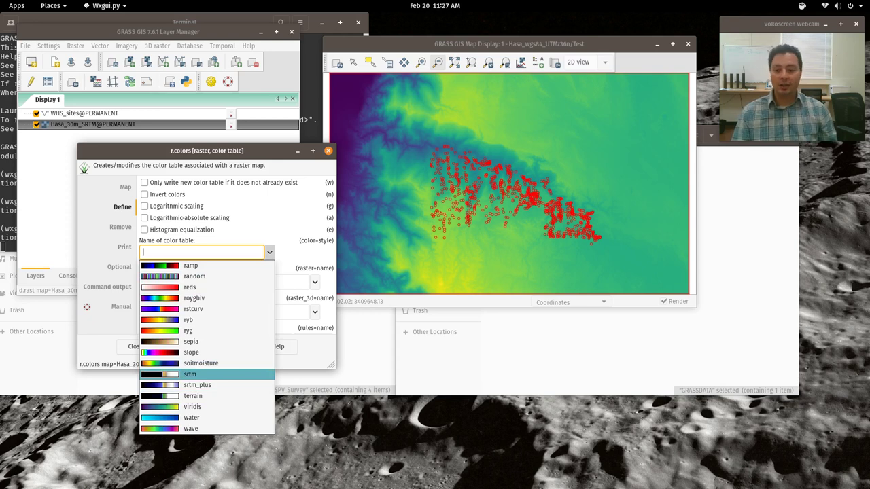
{"action": "left_click", "coordinate": [190, 373]}
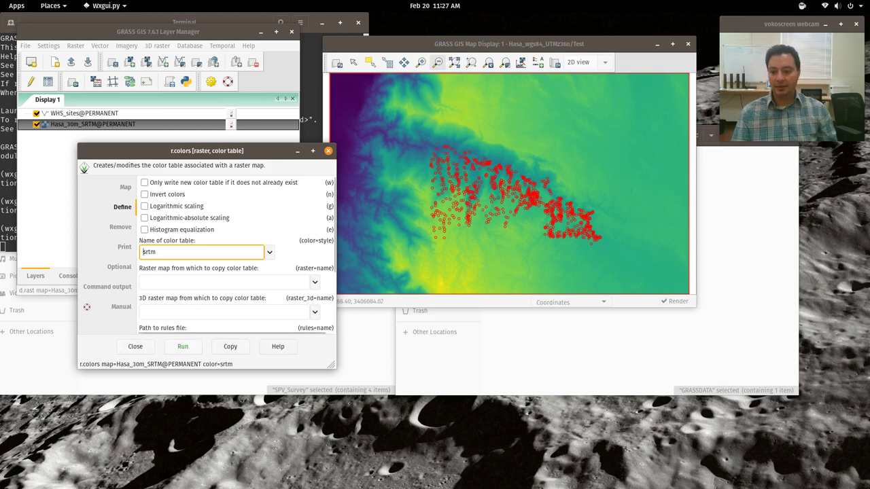
{"action": "left_click", "coordinate": [182, 347]}
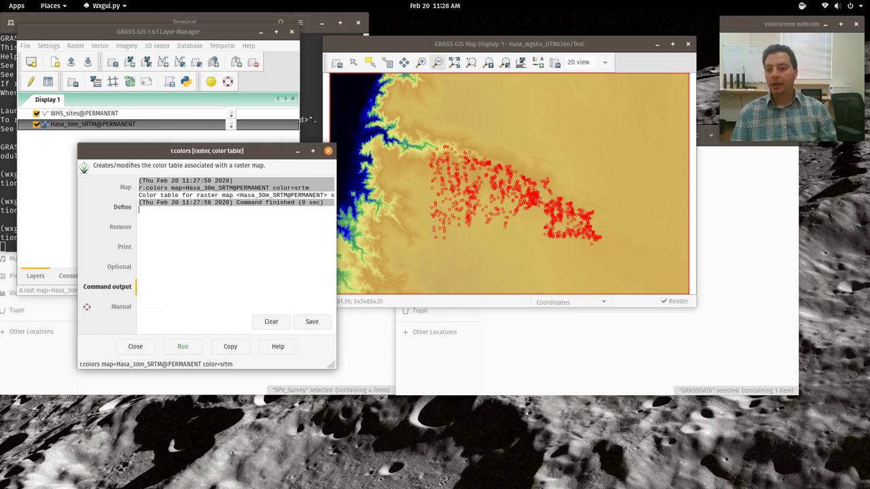
Apply the reds color table to the Hasa_30m_SRTM raster.
{"action": "left_click", "coordinate": [122, 207]}
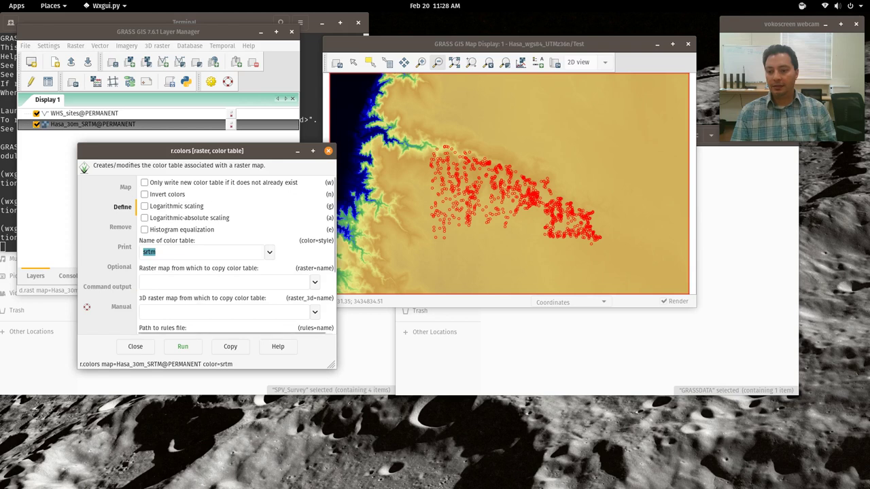
{"action": "left_click", "coordinate": [269, 252]}
{"action": "left_click", "coordinate": [204, 289]}
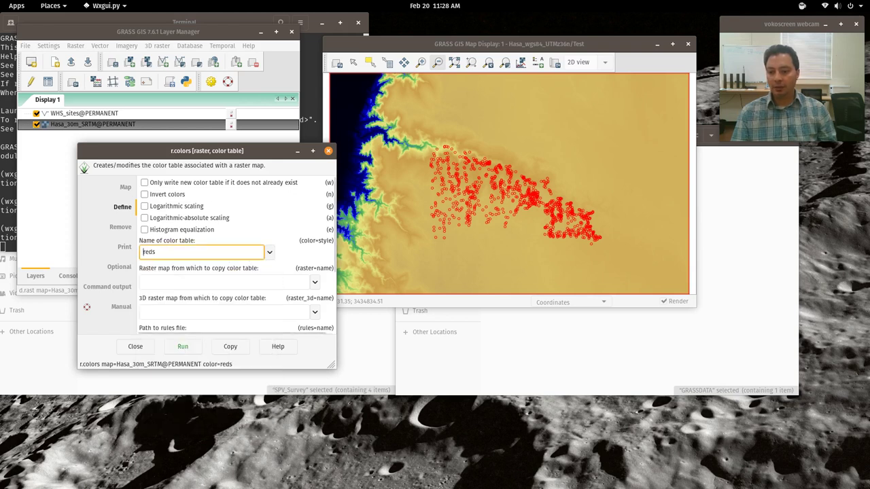
{"action": "key", "text": "Return"}
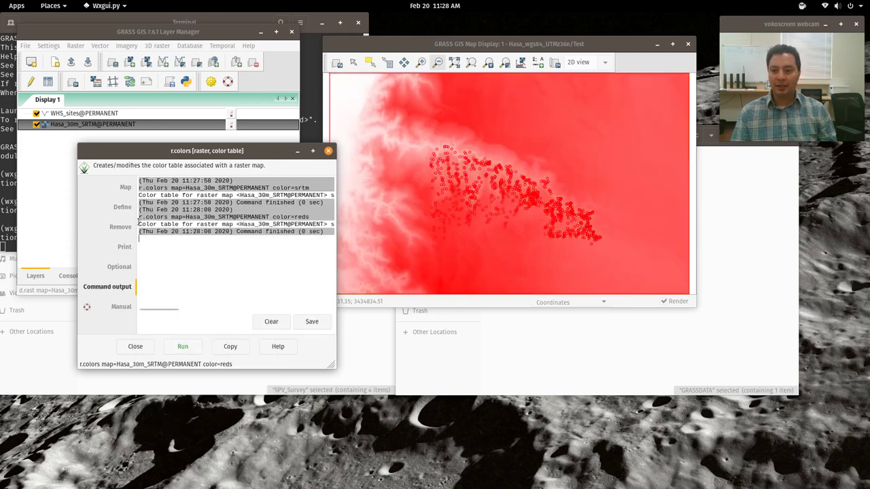
Apply the roygbiv color table to the Hasa_30m_SRTM raster.
{"action": "left_click", "coordinate": [122, 207]}
{"action": "left_click", "coordinate": [269, 252]}
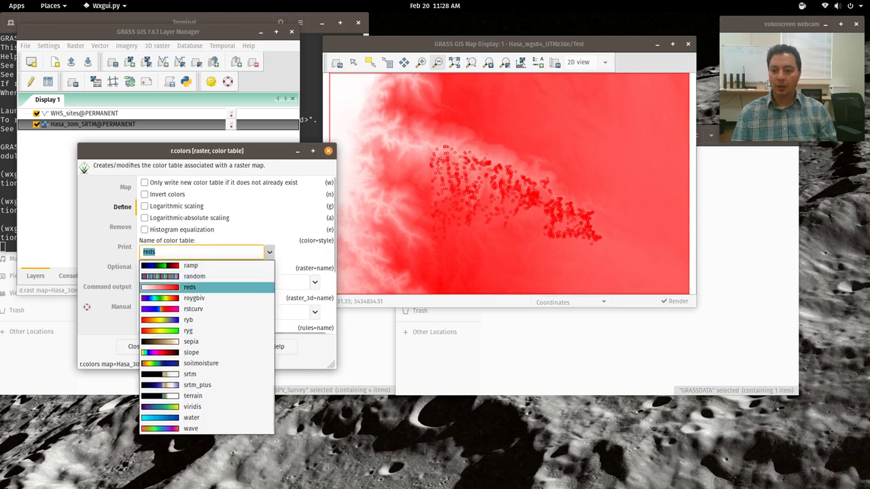
{"action": "left_click", "coordinate": [217, 299]}
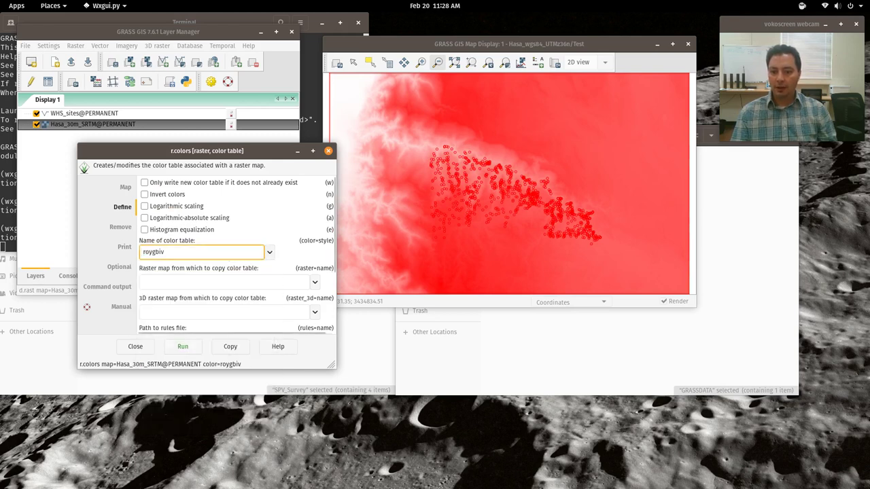
{"action": "key", "text": "Return"}
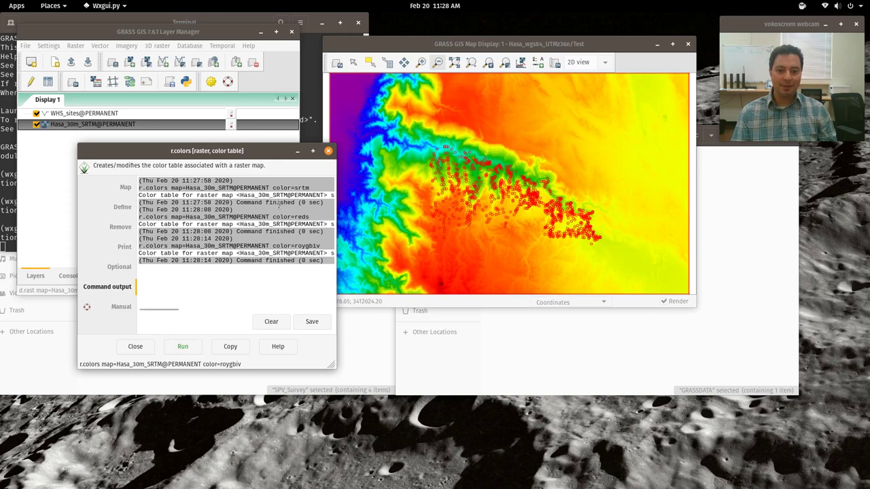
Apply the terrain color table to the Hasa_30m_SRTM raster.
{"action": "left_click", "coordinate": [122, 206]}
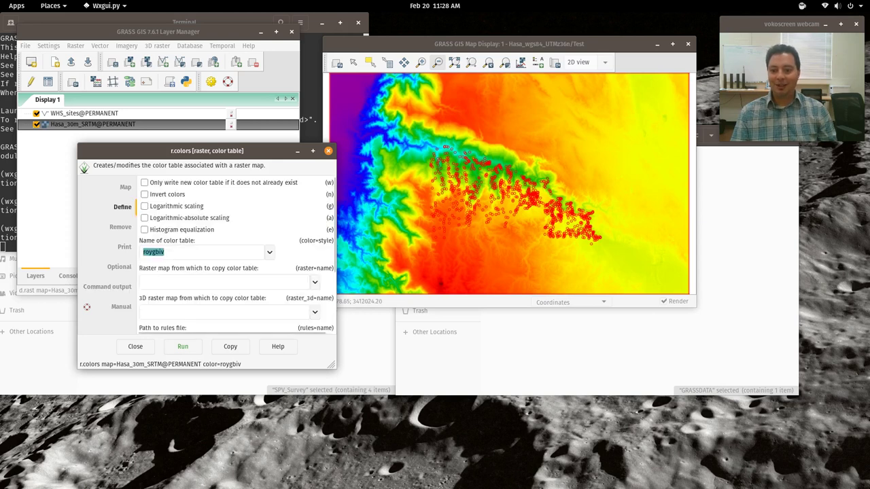
{"action": "left_click", "coordinate": [269, 252]}
{"action": "key", "text": "Down"}
{"action": "key", "text": "Down"}
{"action": "key", "text": "Down"}
{"action": "key", "text": "Down"}
{"action": "key", "text": "Down"}
{"action": "key", "text": "Down"}
{"action": "key", "text": "Down"}
{"action": "key", "text": "Down"}
{"action": "key", "text": "Down"}
{"action": "key", "text": "Down"}
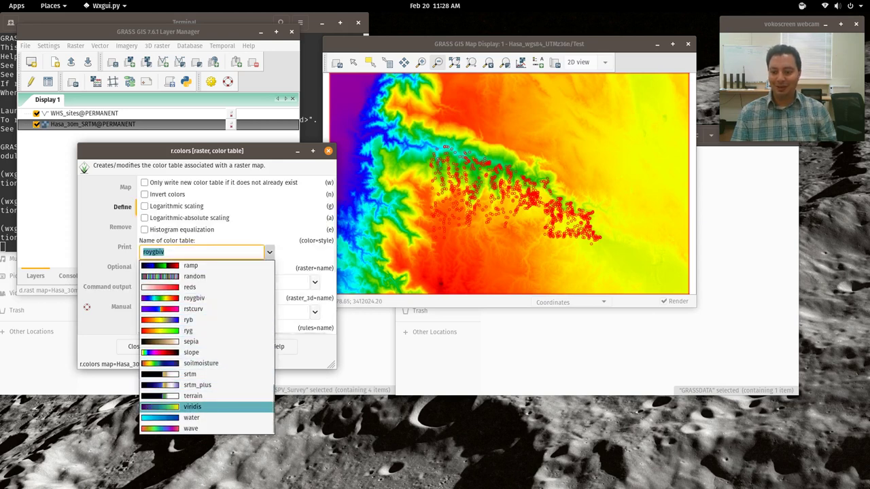
{"action": "key", "text": "Up"}
{"action": "key", "text": "Return"}
{"action": "key", "text": "Return"}
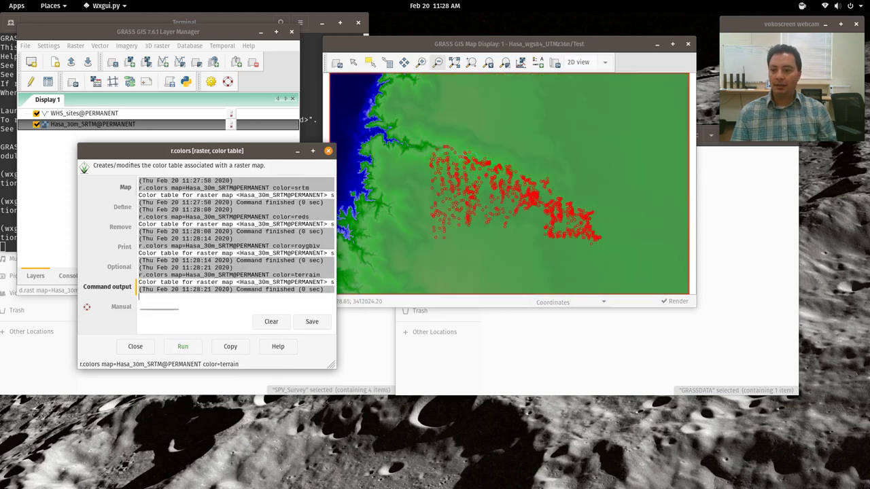
Apply the viridis color table to the Hasa_30m_SRTM raster and close r.colors.
{"action": "left_click", "coordinate": [125, 187]}
{"action": "left_click", "coordinate": [122, 207]}
{"action": "left_click", "coordinate": [269, 252]}
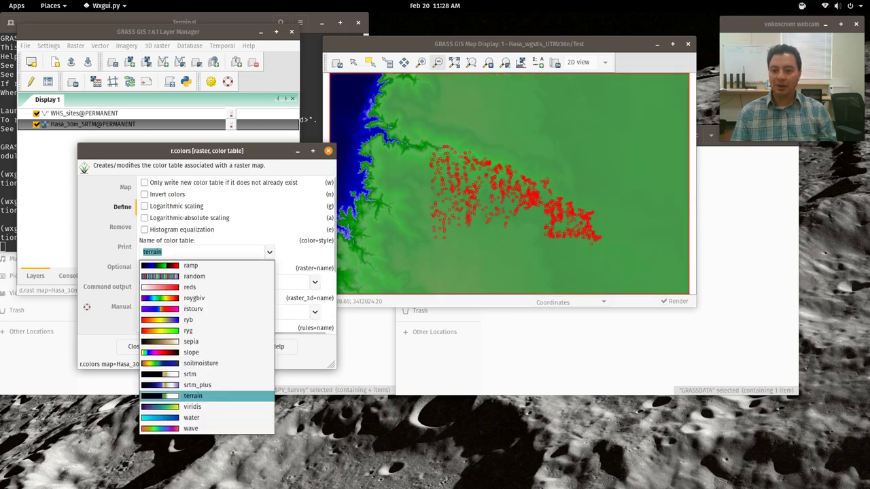
{"action": "key", "text": "Up"}
{"action": "key", "text": "Up"}
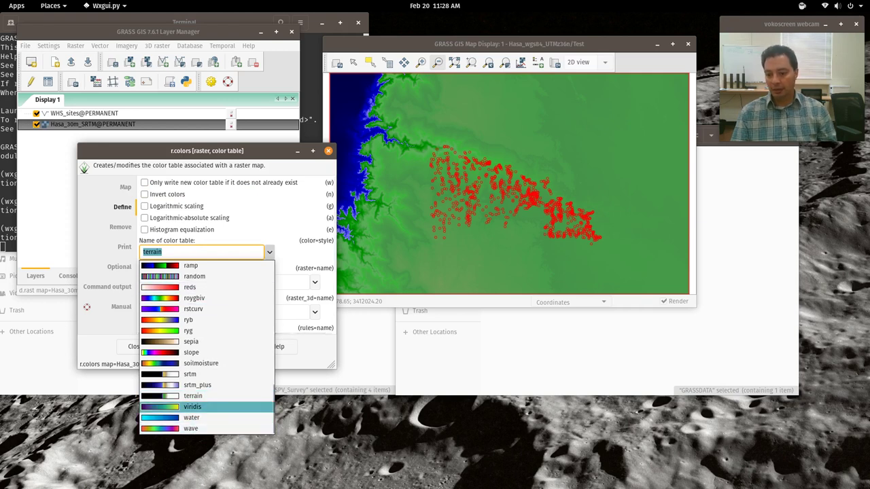
{"action": "key", "text": "Return"}
{"action": "left_click", "coordinate": [183, 346]}
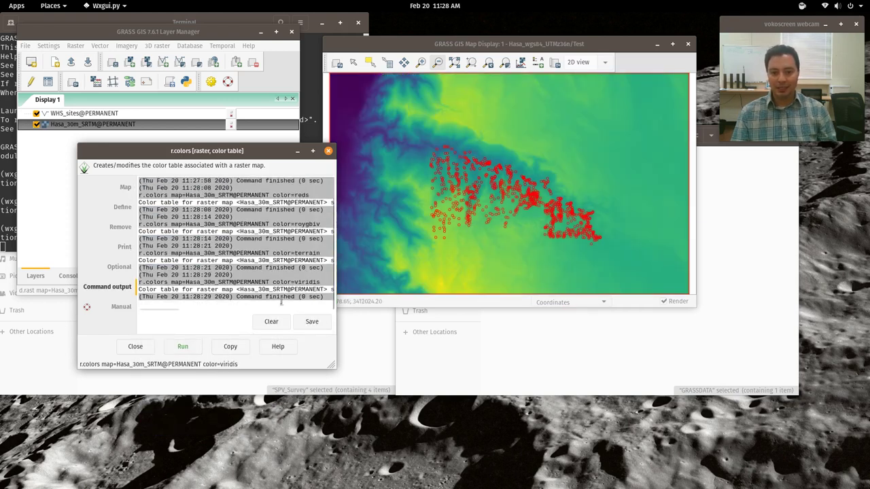
{"action": "left_click", "coordinate": [135, 346]}
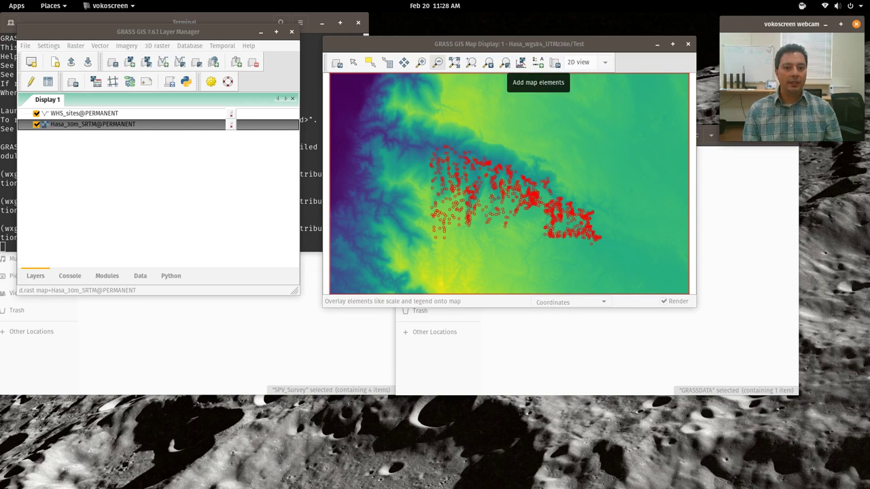
Add a classic-style scale bar with 4 segments to the map and place it in the map's lower-right corner.
{"action": "left_click", "coordinate": [534, 43]}
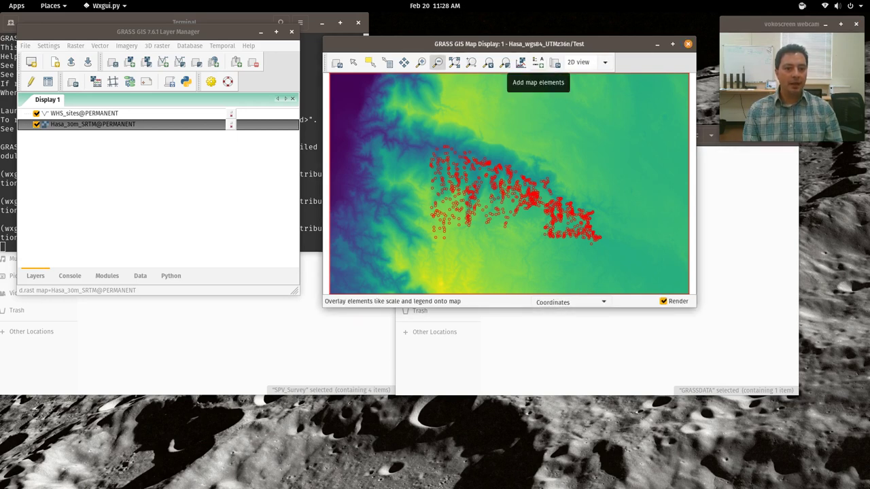
{"action": "left_click", "coordinate": [537, 62]}
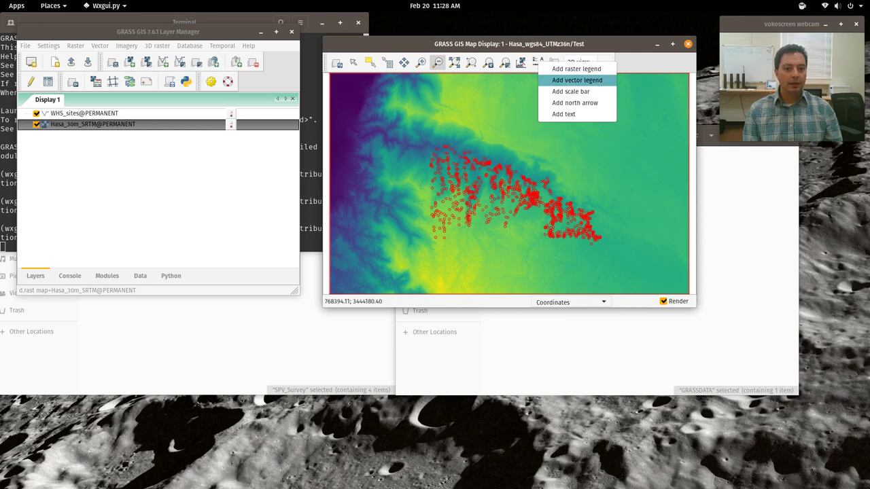
{"action": "left_click", "coordinate": [564, 91]}
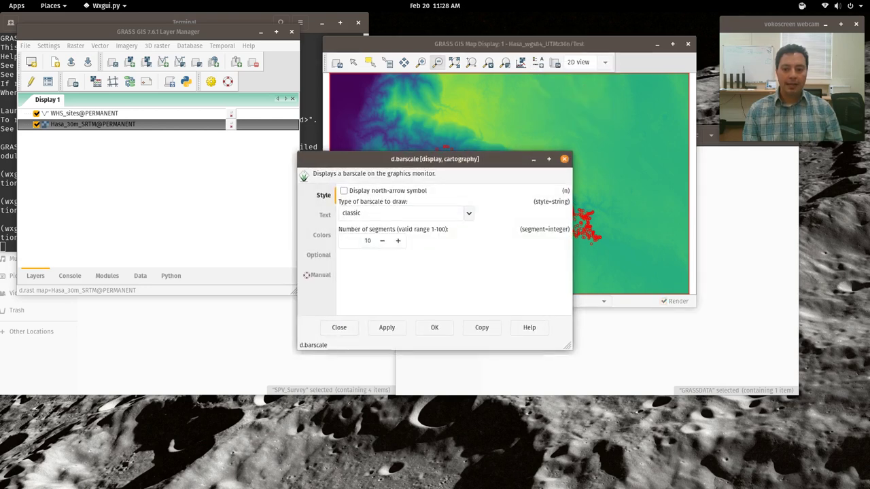
{"action": "left_click", "coordinate": [445, 216]}
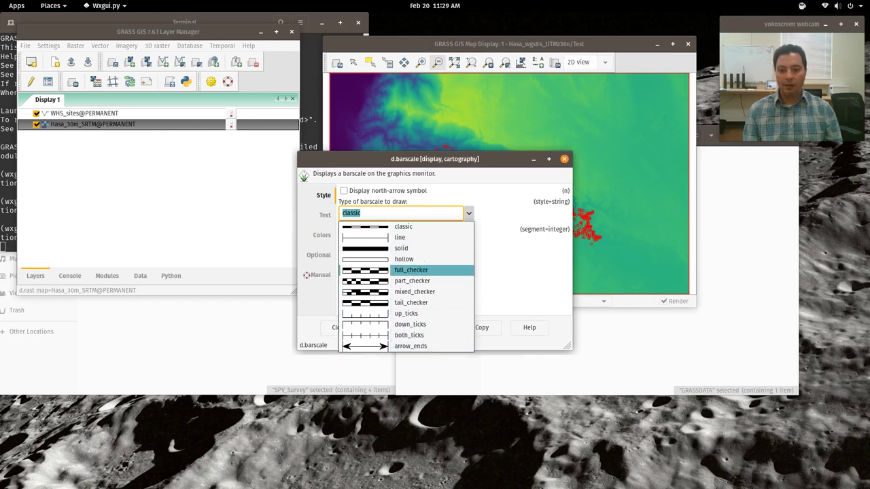
{"action": "left_click", "coordinate": [418, 226]}
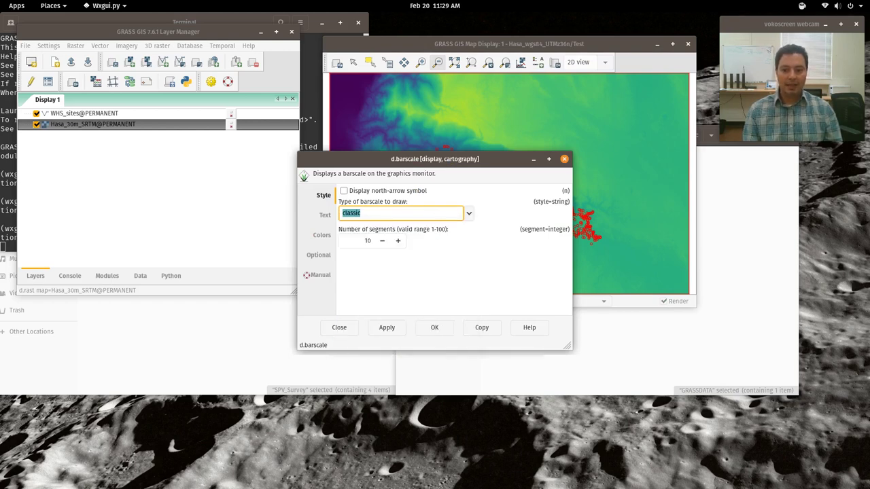
{"action": "key", "text": "Tab"}
{"action": "type", "text": "7"}
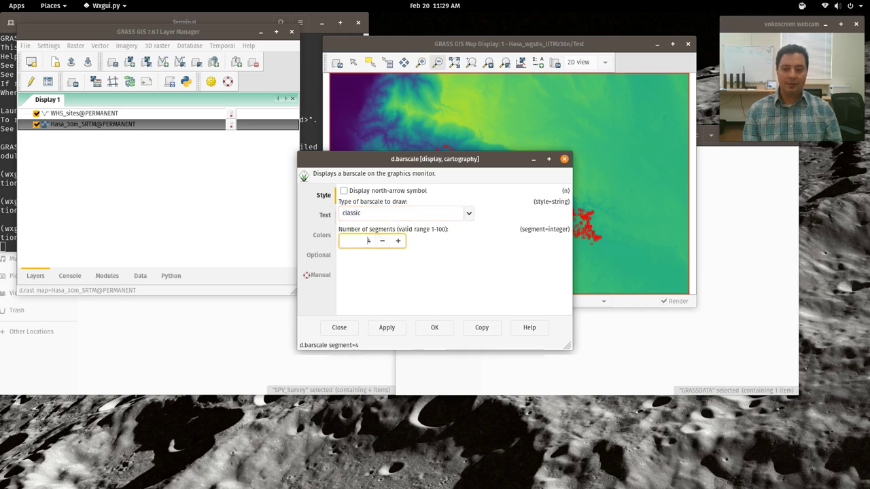
{"action": "left_click", "coordinate": [325, 215]}
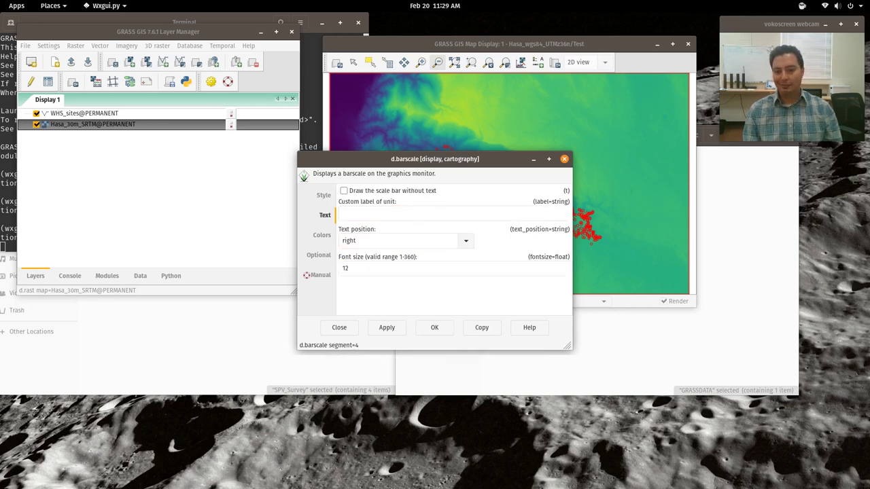
{"action": "left_click", "coordinate": [322, 235]}
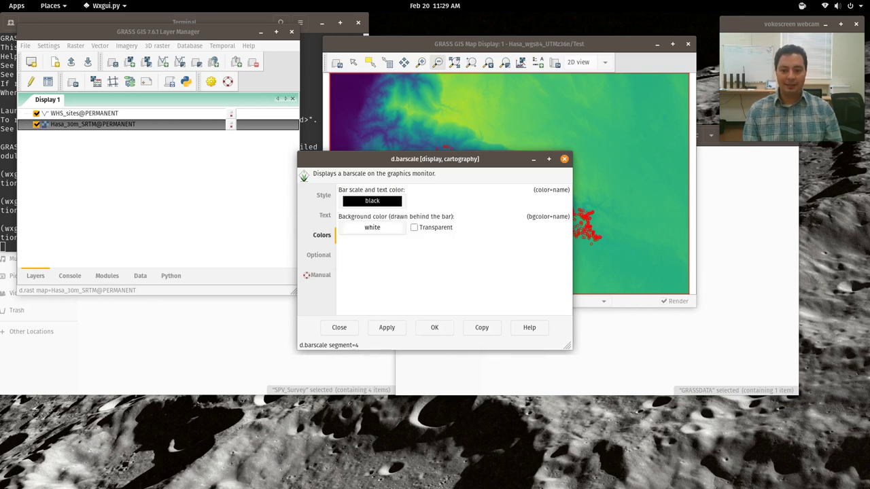
{"action": "left_click", "coordinate": [434, 327]}
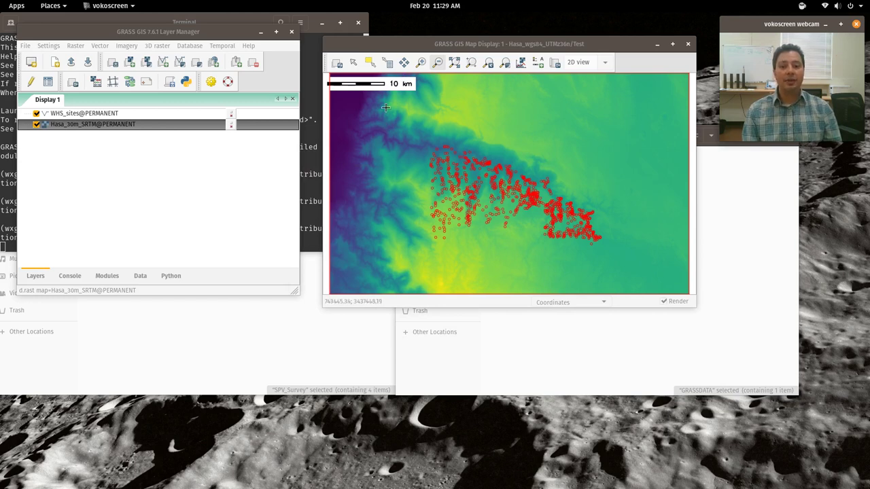
{"action": "left_click", "coordinate": [353, 62]}
{"action": "left_click_drag", "start_coordinate": [354, 83], "coordinate": [614, 281]}
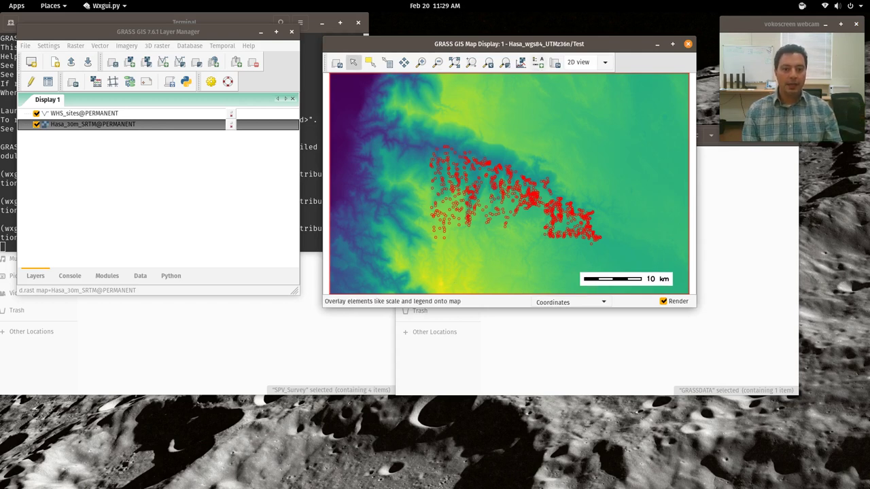
Add a style 9 north arrow to the map and place it in the map's upper-right corner.
{"action": "left_click", "coordinate": [537, 62]}
{"action": "left_click", "coordinate": [563, 99]}
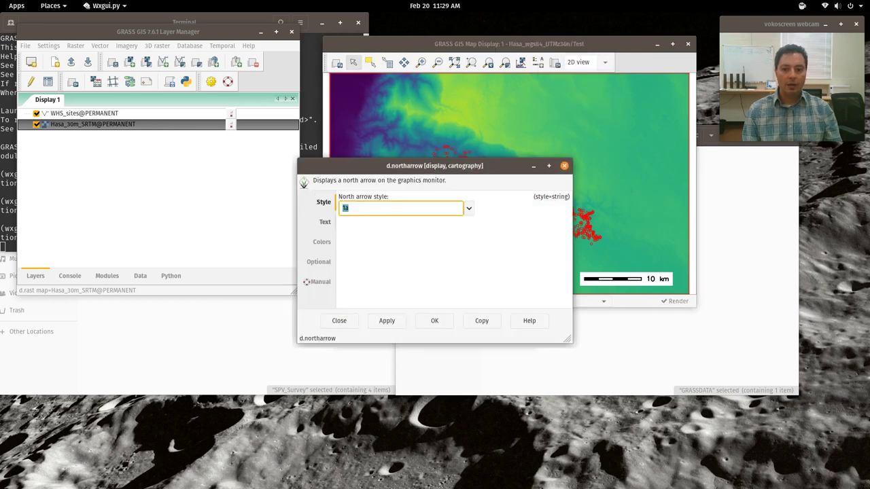
{"action": "left_click", "coordinate": [468, 208]}
{"action": "scroll", "coordinate": [405, 330], "scroll_direction": "down", "scroll_amount": 1}
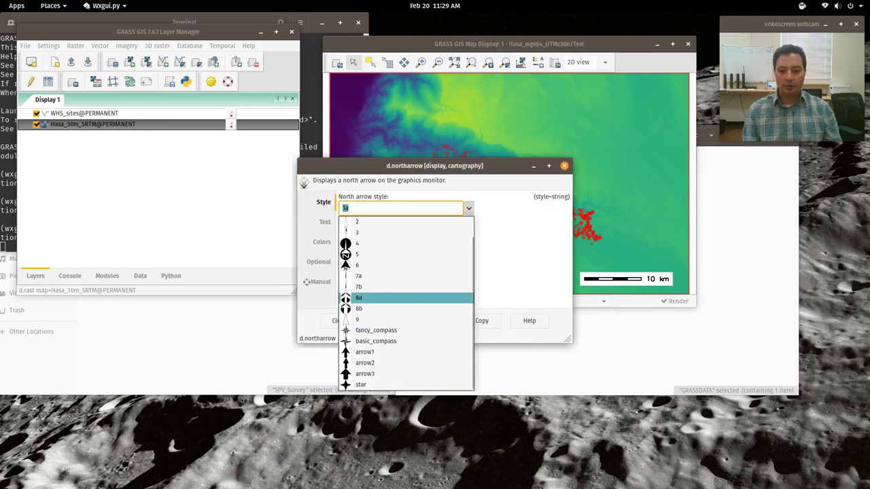
{"action": "left_click", "coordinate": [381, 320]}
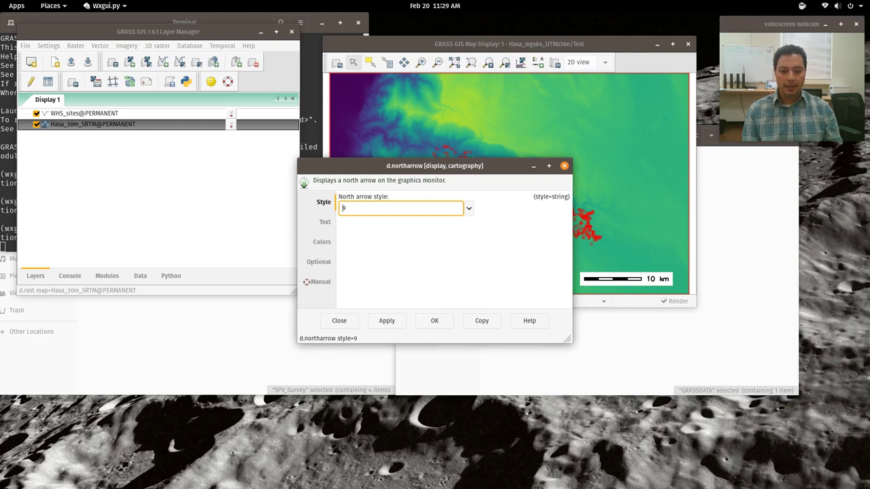
{"action": "left_click", "coordinate": [434, 320]}
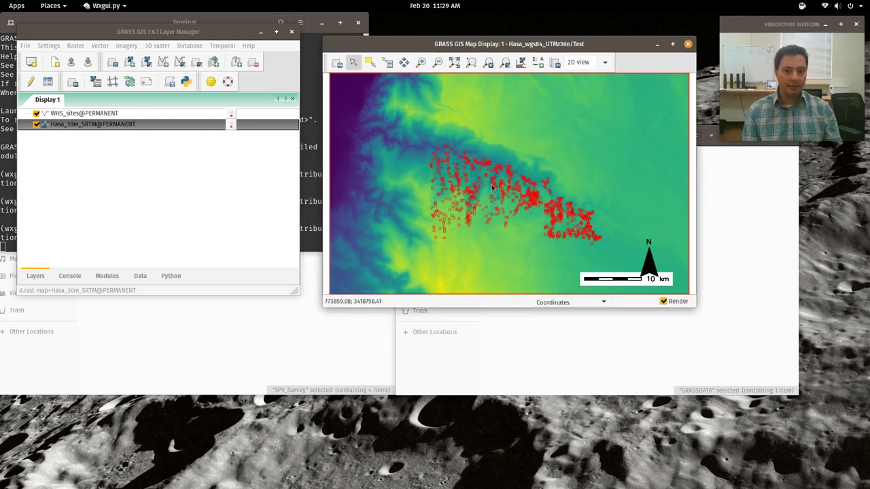
{"action": "left_click_drag", "start_coordinate": [623, 239], "coordinate": [627, 144]}
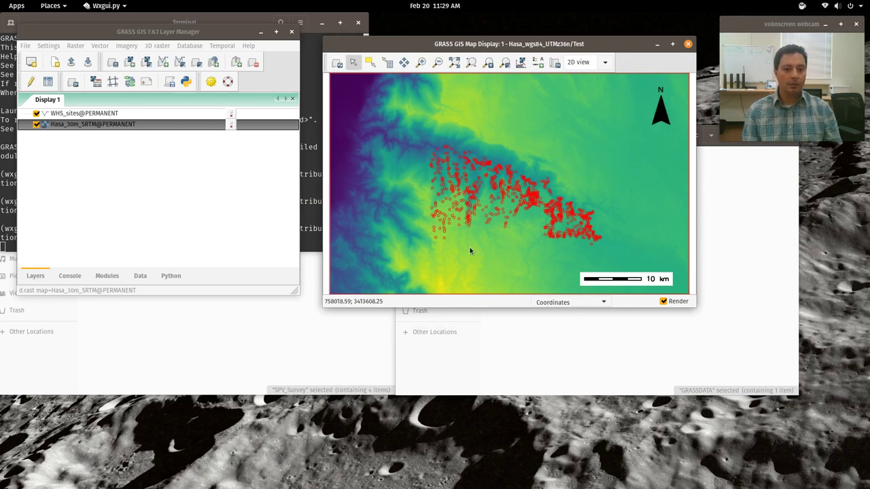
Add a vector legend with default settings and place it just above the scale bar.
{"action": "left_click", "coordinate": [537, 61]}
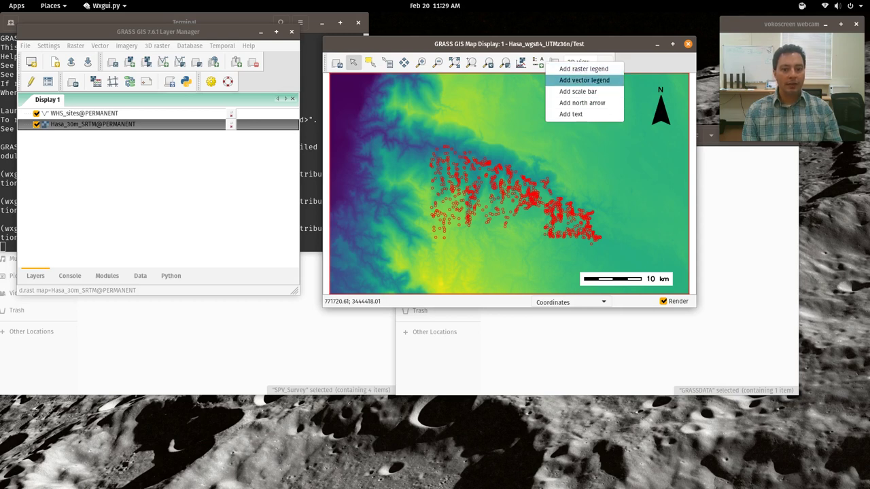
{"action": "left_click", "coordinate": [583, 81]}
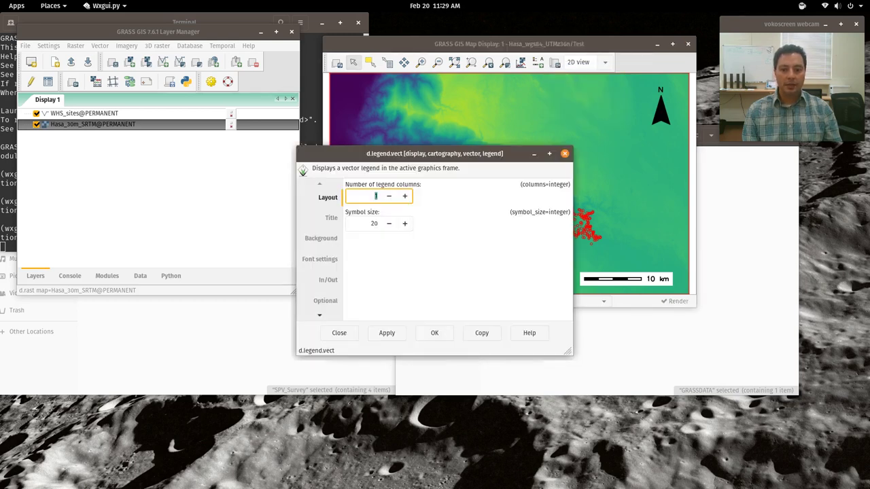
{"action": "left_click", "coordinate": [435, 333]}
{"action": "left_click_drag", "start_coordinate": [418, 119], "coordinate": [658, 241]}
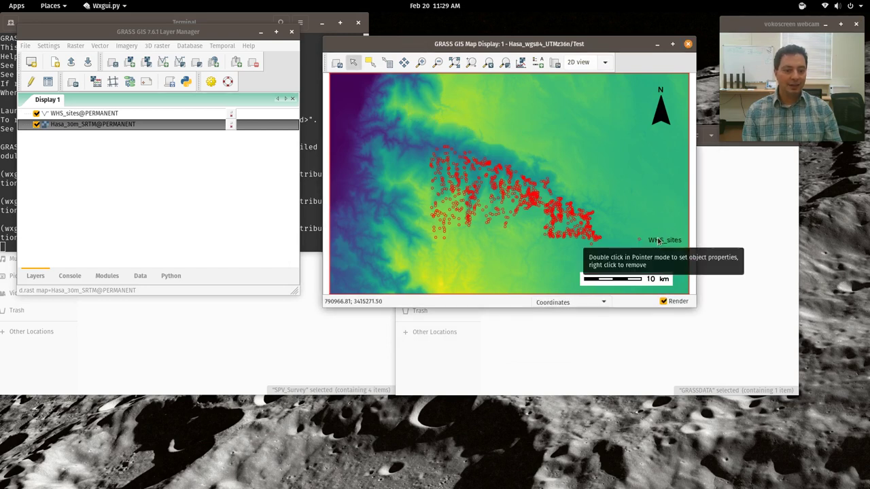
Start adding the WHNBS_sites vector map from PERMANENT with a blue feature color and transparent area fill.
{"action": "left_click", "coordinate": [84, 113]}
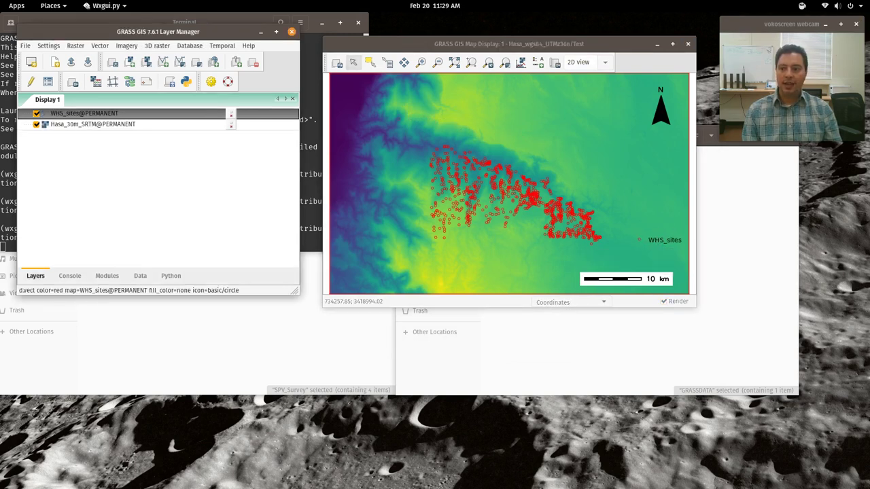
{"action": "left_click", "coordinate": [163, 61]}
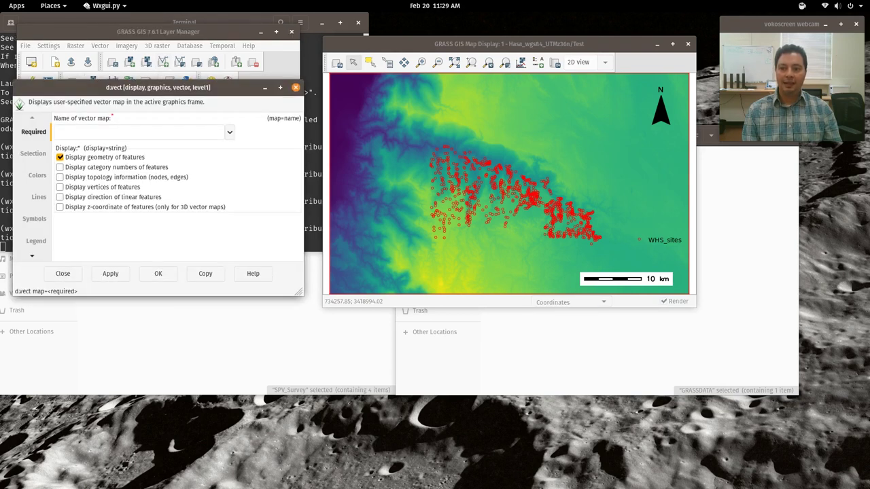
{"action": "left_click", "coordinate": [229, 131]}
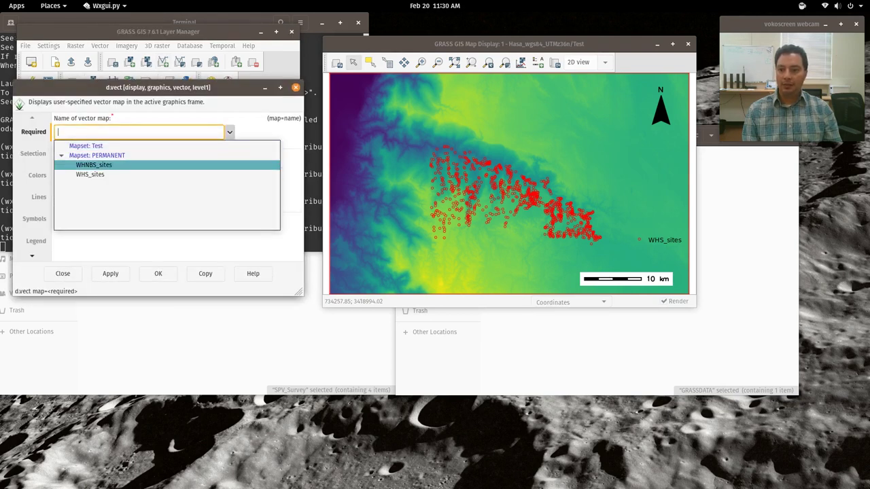
{"action": "left_click", "coordinate": [102, 164]}
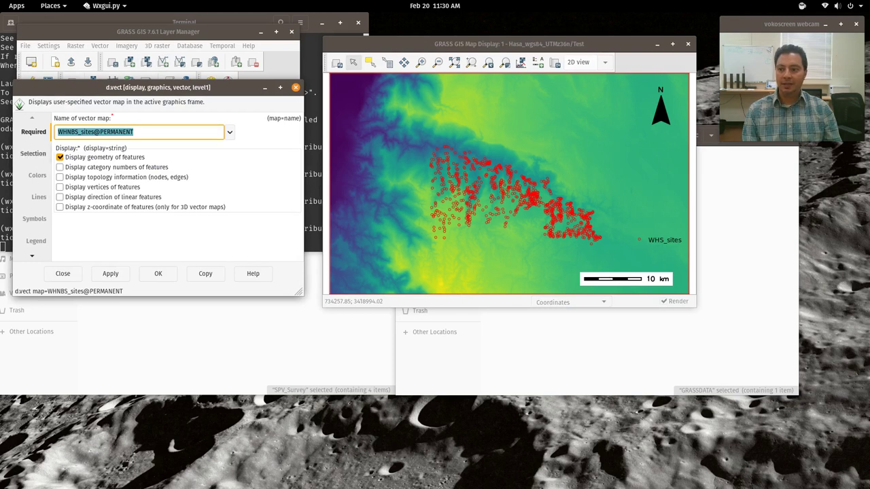
{"action": "left_click", "coordinate": [36, 176]}
{"action": "left_click", "coordinate": [85, 142]}
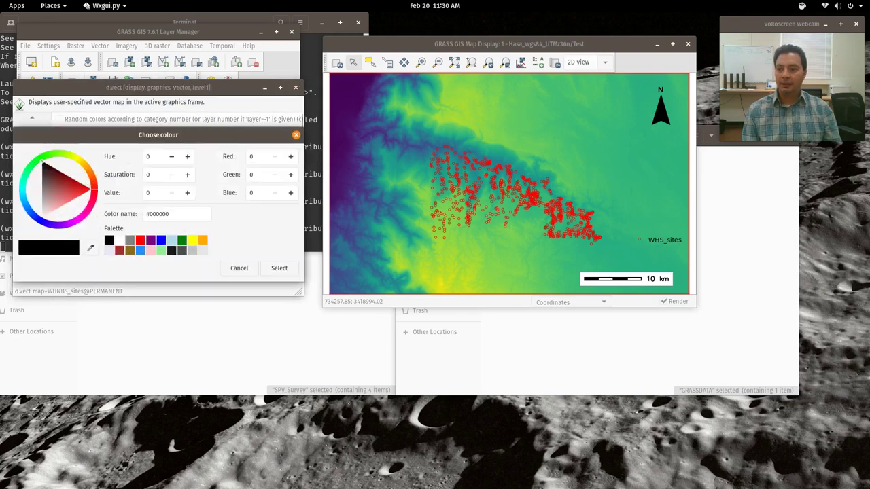
{"action": "left_click", "coordinate": [161, 240]}
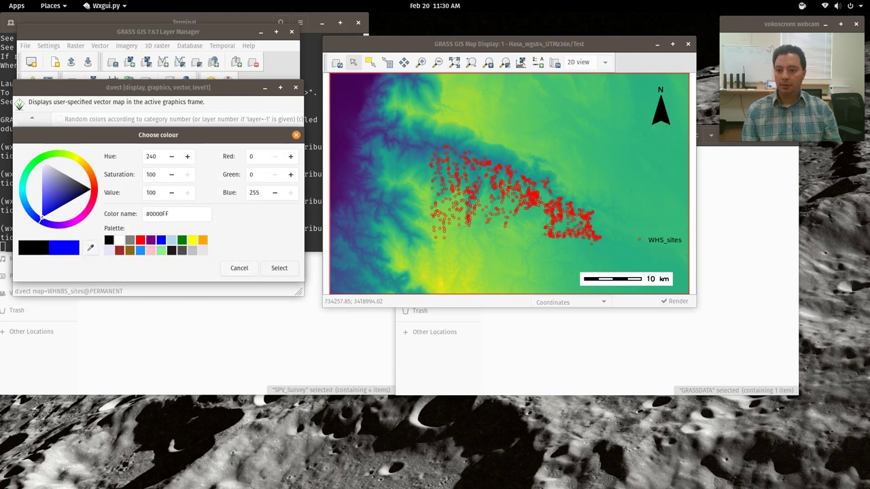
{"action": "key", "text": "Return"}
{"action": "left_click", "coordinate": [129, 167]}
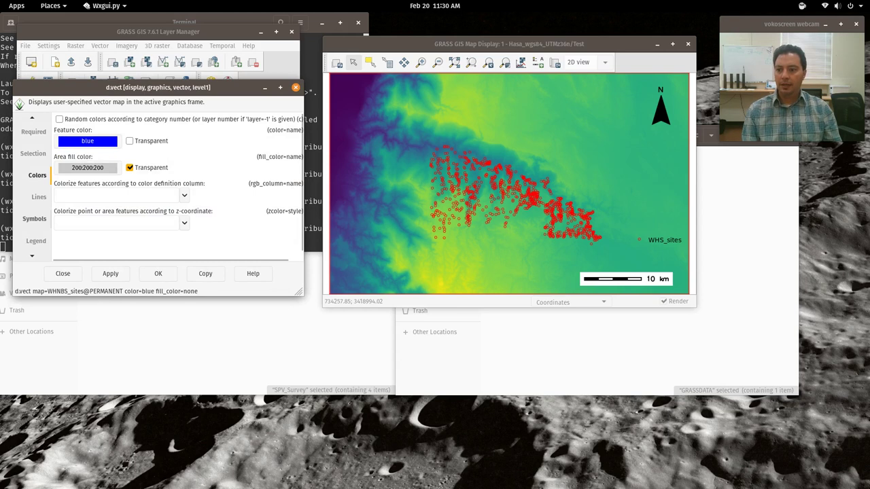
Set the WHNBS_sites point symbol to basic/circle and add the layer to the map.
{"action": "left_click", "coordinate": [34, 218]}
{"action": "left_click", "coordinate": [64, 143]}
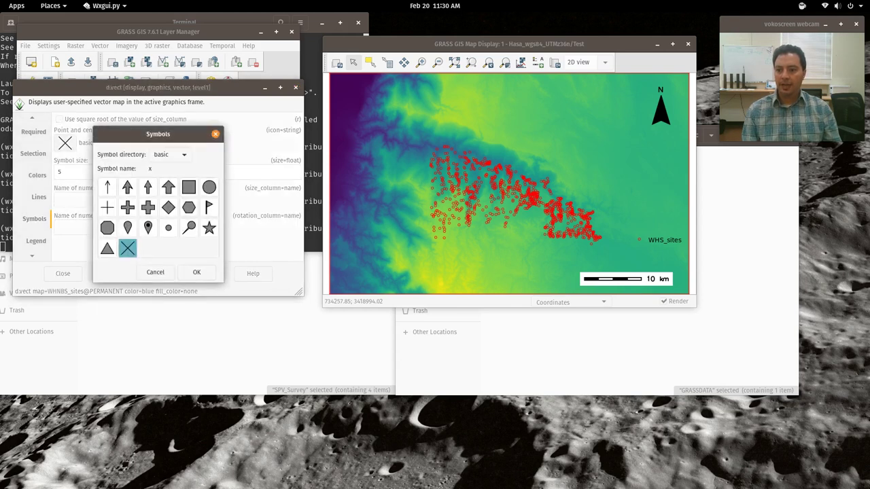
{"action": "left_click", "coordinate": [208, 186]}
{"action": "left_click", "coordinate": [196, 271]}
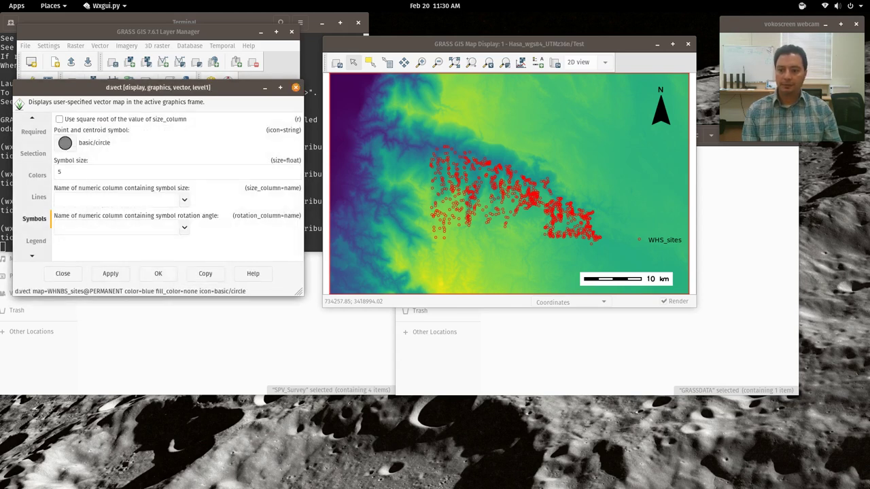
{"action": "left_click", "coordinate": [158, 273]}
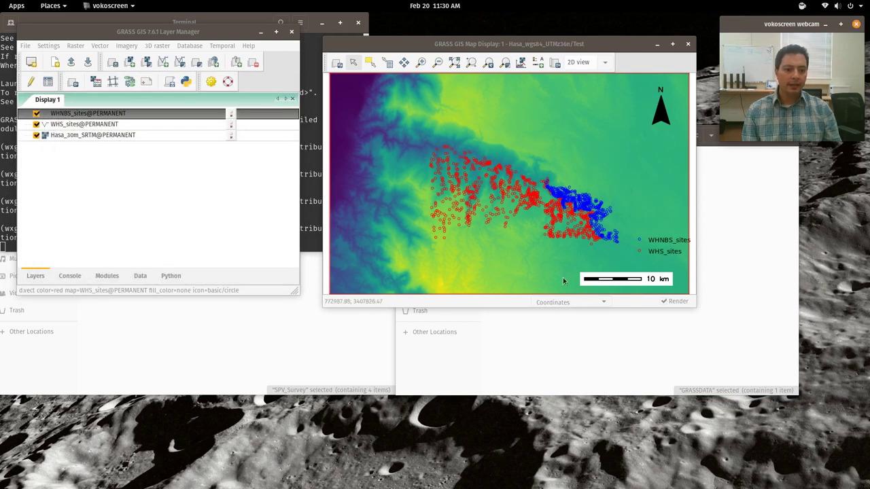
Move the vector legend to the map's lower-left corner and display it with a white background and black border.
{"action": "left_click_drag", "start_coordinate": [652, 244], "coordinate": [361, 275]}
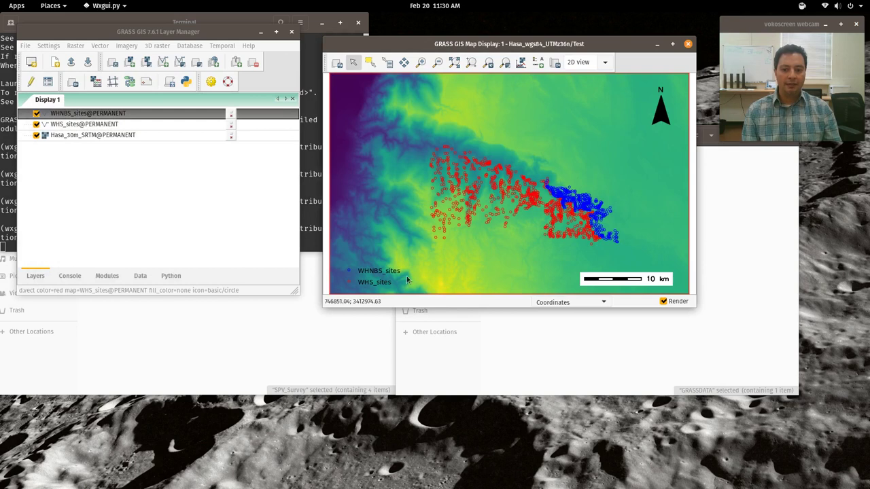
{"action": "double_click", "coordinate": [381, 277]}
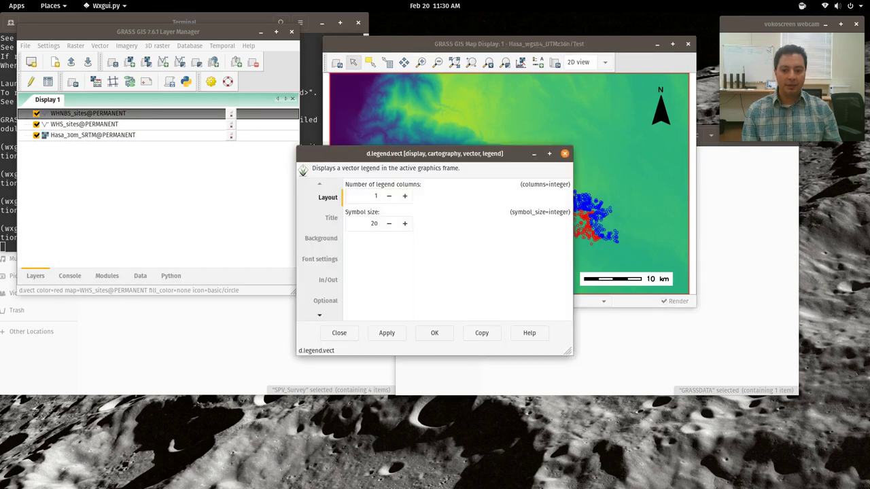
{"action": "left_click", "coordinate": [321, 238]}
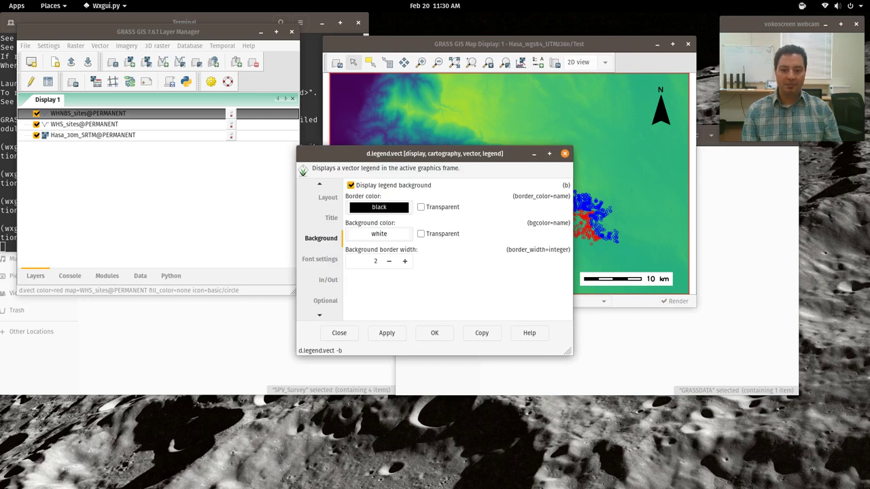
{"action": "left_click", "coordinate": [433, 333]}
{"action": "mouse_move", "coordinate": [398, 289]}
{"action": "left_mouse_down"}
{"action": "mouse_move", "coordinate": [382, 267]}
{"action": "mouse_move", "coordinate": [385, 280]}
{"action": "left_mouse_up"}
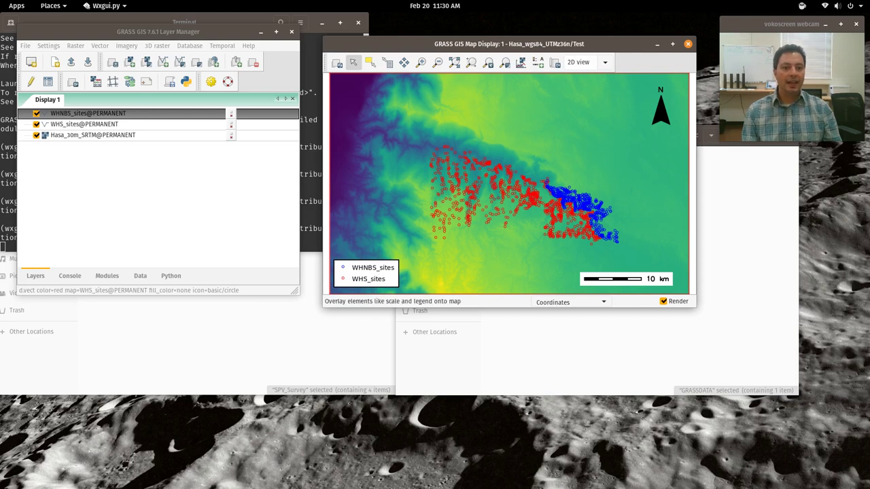
Add a raster legend for Hasa_30m_SRTM@PERMANENT and place it at the map's left edge above the vector legend.
{"action": "left_click", "coordinate": [537, 62]}
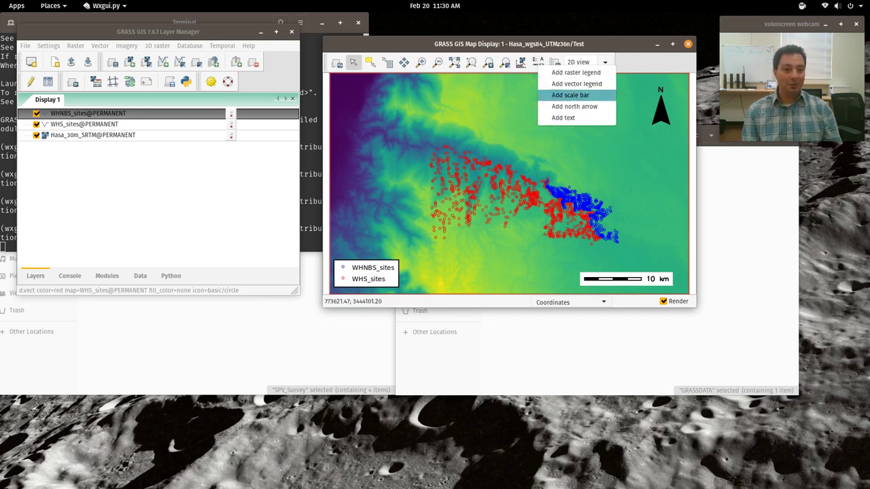
{"action": "left_click", "coordinate": [576, 72]}
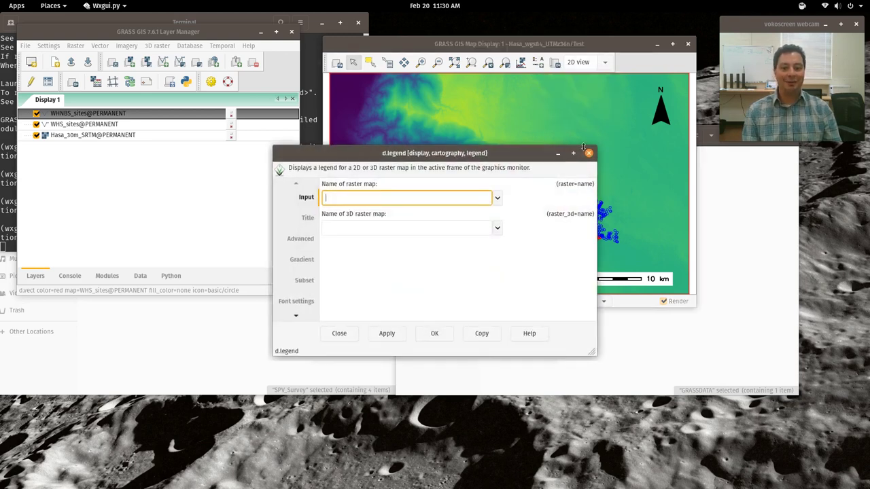
{"action": "left_click", "coordinate": [496, 198]}
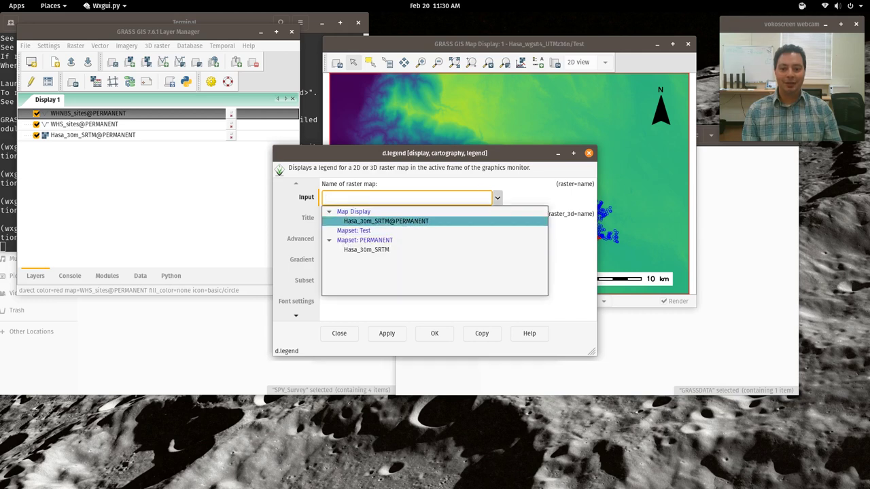
{"action": "left_click", "coordinate": [411, 222]}
{"action": "left_click", "coordinate": [445, 334]}
{"action": "left_click_drag", "start_coordinate": [365, 242], "coordinate": [349, 162]}
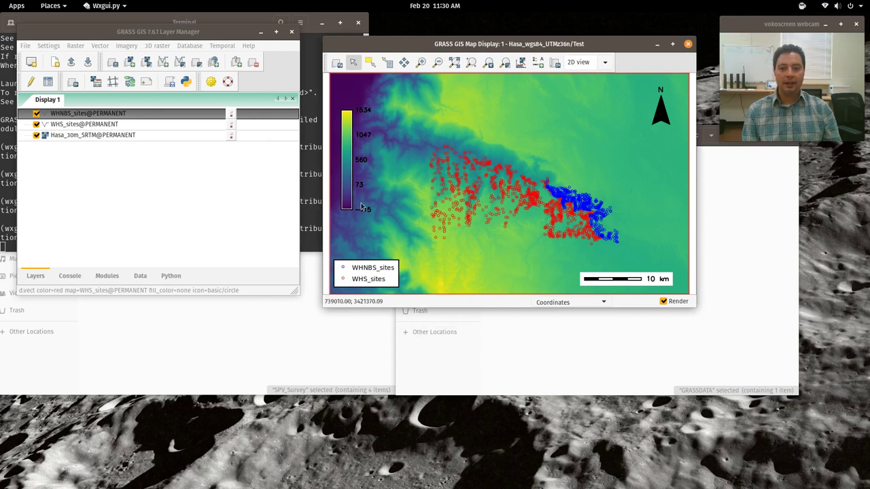
Give the raster legend the title Elevation and apply it.
{"action": "double_click", "coordinate": [348, 180]}
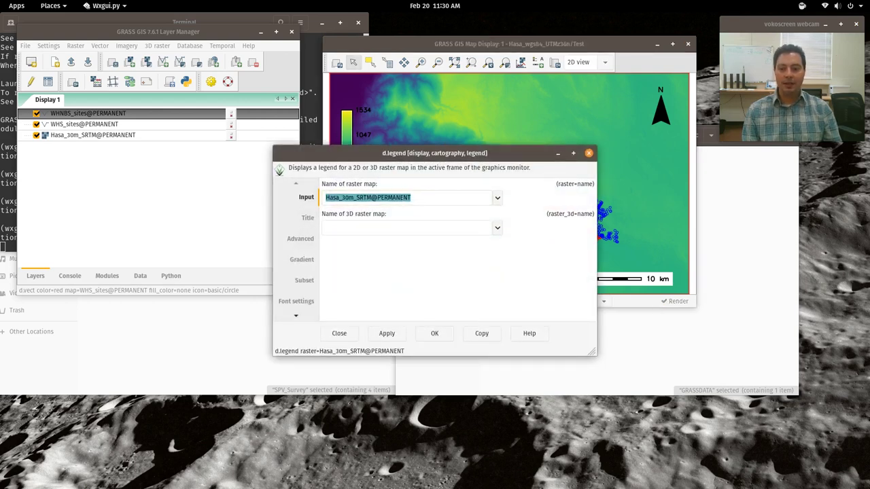
{"action": "left_click", "coordinate": [308, 218]}
{"action": "left_click", "coordinate": [395, 192]}
{"action": "type", "text": "Elevation"}
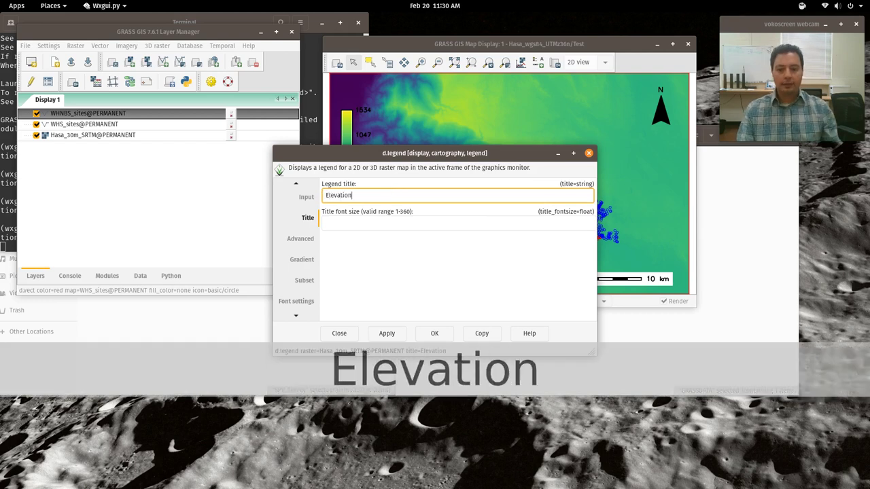
{"action": "left_click", "coordinate": [387, 333]}
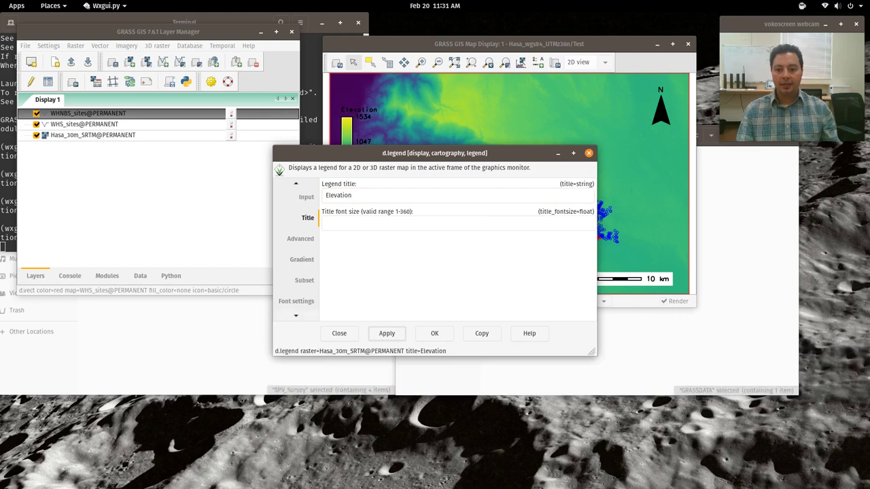
Show a white background with a black border behind the raster legend.
{"action": "left_click", "coordinate": [300, 238]}
{"action": "left_click", "coordinate": [301, 259]}
{"action": "left_click", "coordinate": [296, 315]}
{"action": "left_click", "coordinate": [295, 316]}
{"action": "left_click", "coordinate": [295, 315]}
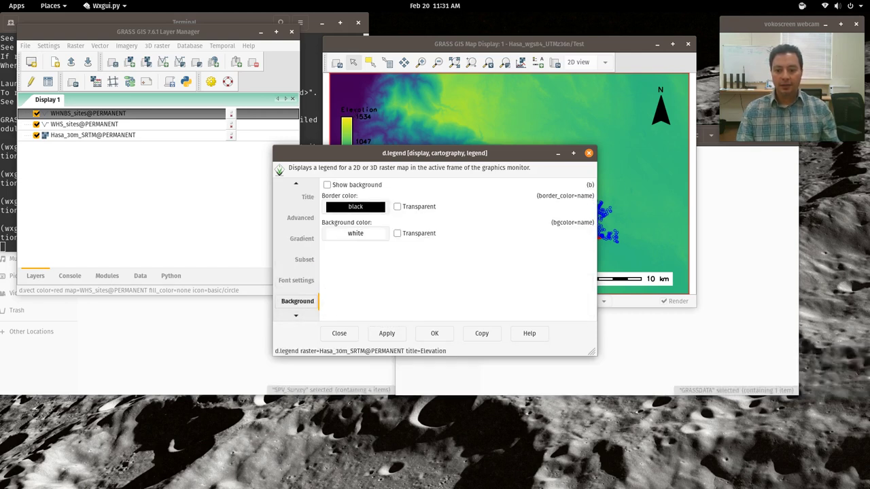
{"action": "left_click", "coordinate": [326, 185]}
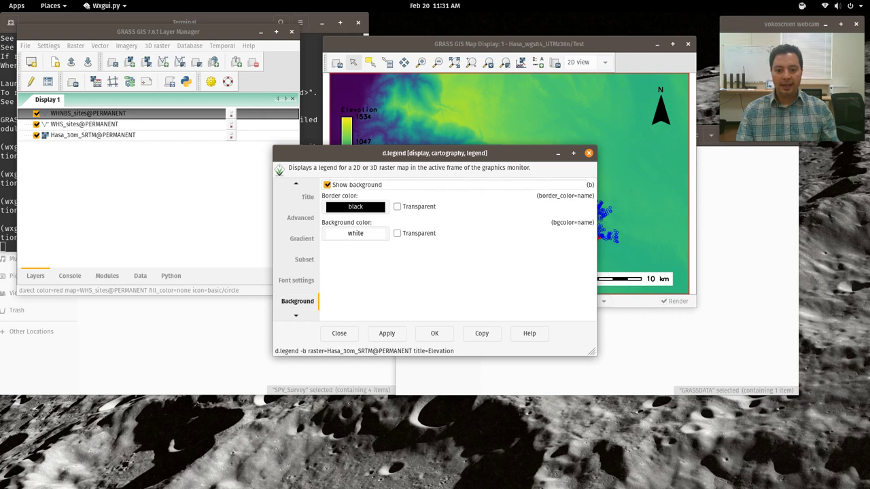
{"action": "left_click", "coordinate": [387, 333]}
{"action": "left_click", "coordinate": [434, 333]}
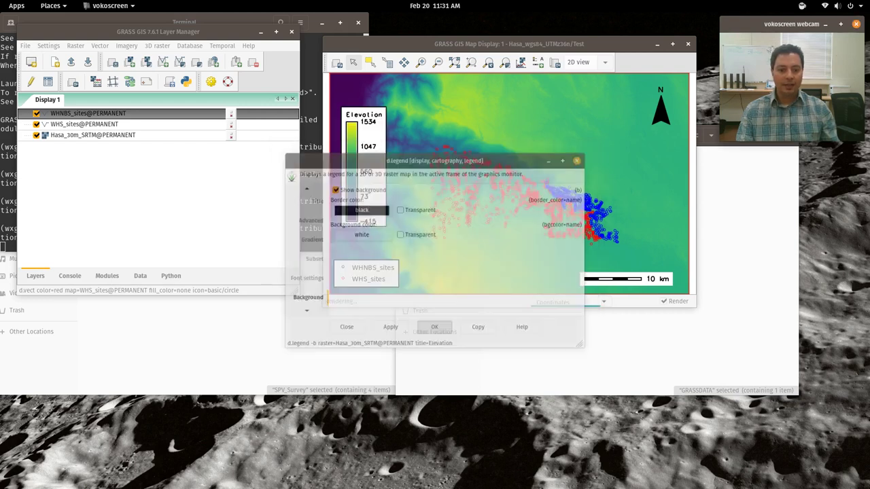
Maximize the map display and rearrange the scale bar, north arrow and both legends into the map's four corners.
{"action": "left_click", "coordinate": [672, 43]}
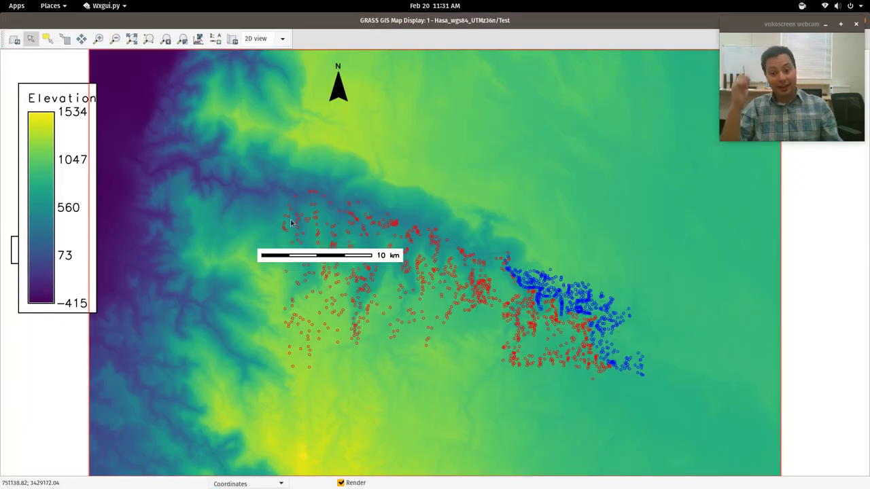
{"action": "left_click_drag", "start_coordinate": [348, 271], "coordinate": [719, 468]}
{"action": "left_click_drag", "start_coordinate": [339, 78], "coordinate": [704, 102]}
{"action": "left_click_drag", "start_coordinate": [55, 165], "coordinate": [180, 154]}
{"action": "left_click_drag", "start_coordinate": [59, 250], "coordinate": [202, 373]}
{"action": "left_click_drag", "start_coordinate": [180, 168], "coordinate": [138, 161]}
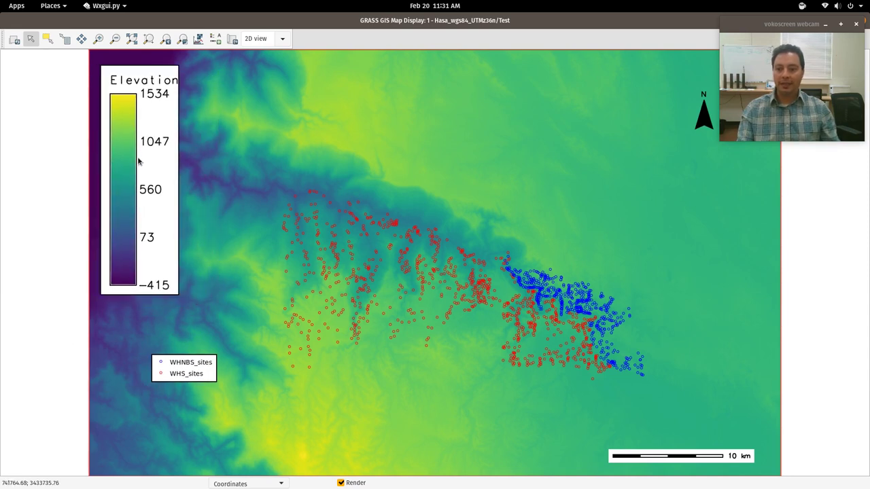
{"action": "left_click_drag", "start_coordinate": [184, 375], "coordinate": [140, 383]}
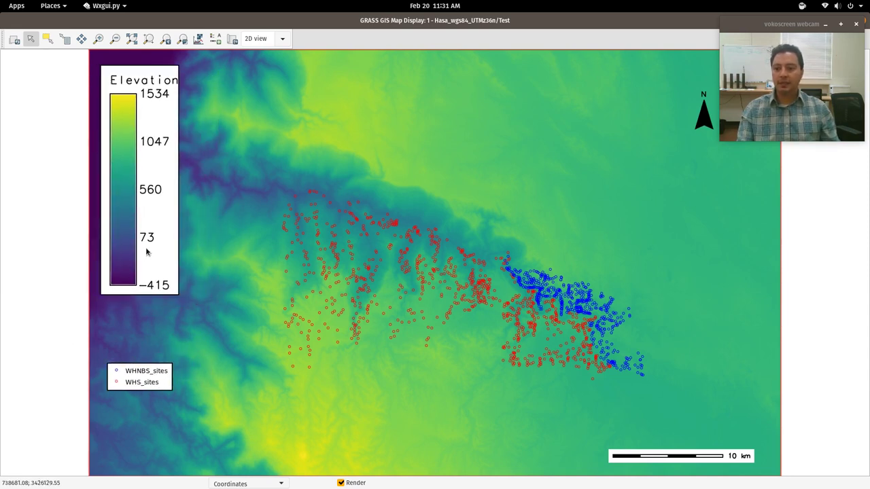
Try a larger size and a wider, shorter size for the elevation legend.
{"action": "right_click", "coordinate": [146, 252]}
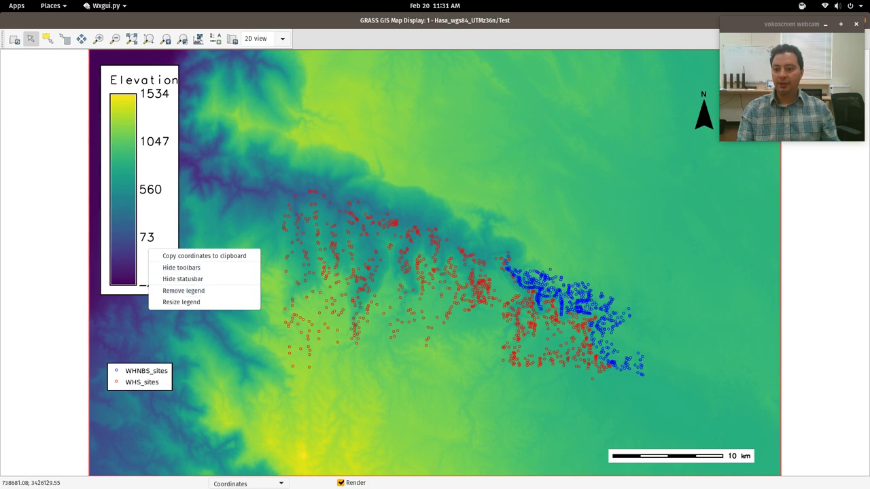
{"action": "left_click", "coordinate": [180, 301]}
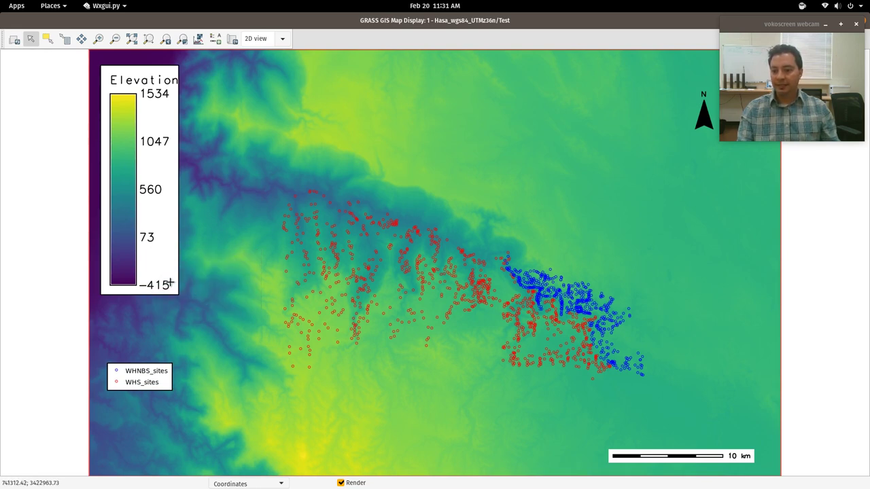
{"action": "left_click_drag", "start_coordinate": [106, 72], "coordinate": [151, 344]}
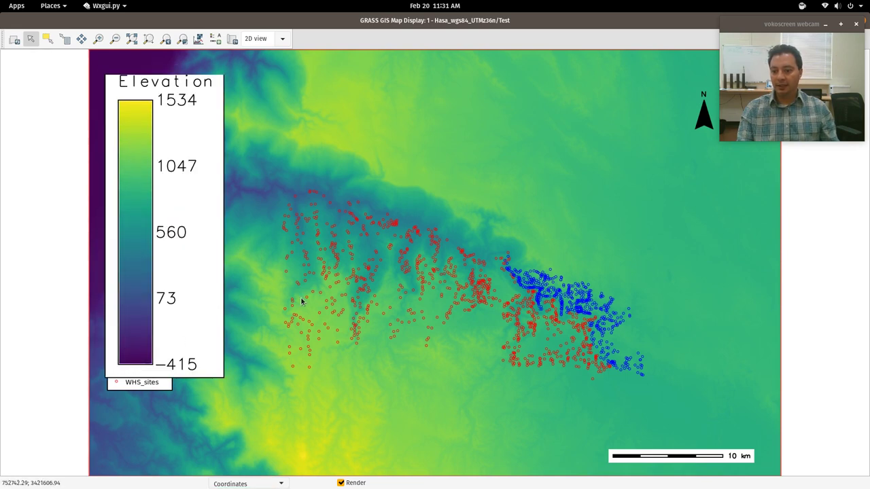
{"action": "right_click", "coordinate": [140, 196]}
{"action": "left_click", "coordinate": [175, 248]}
{"action": "left_click_drag", "start_coordinate": [113, 84], "coordinate": [158, 203]}
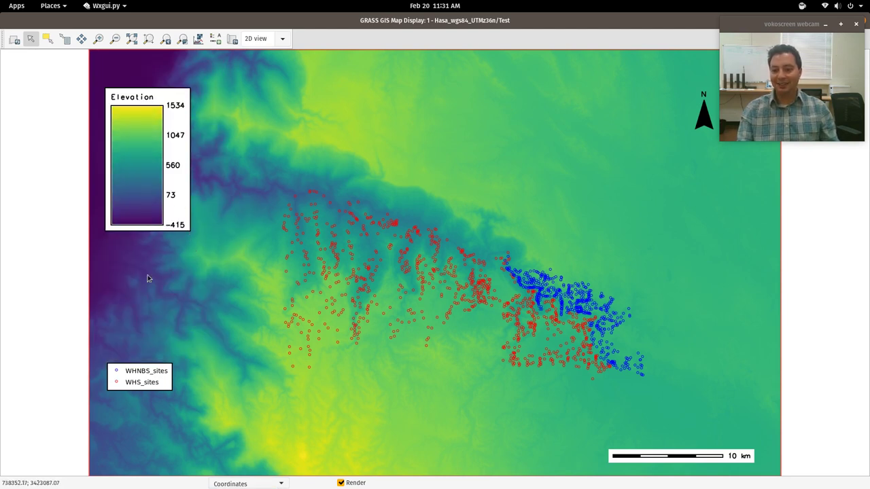
Resize the elevation legend to a small narrow vertical bar and place it in the map's upper-left area.
{"action": "right_click", "coordinate": [165, 180]}
{"action": "left_click", "coordinate": [200, 232]}
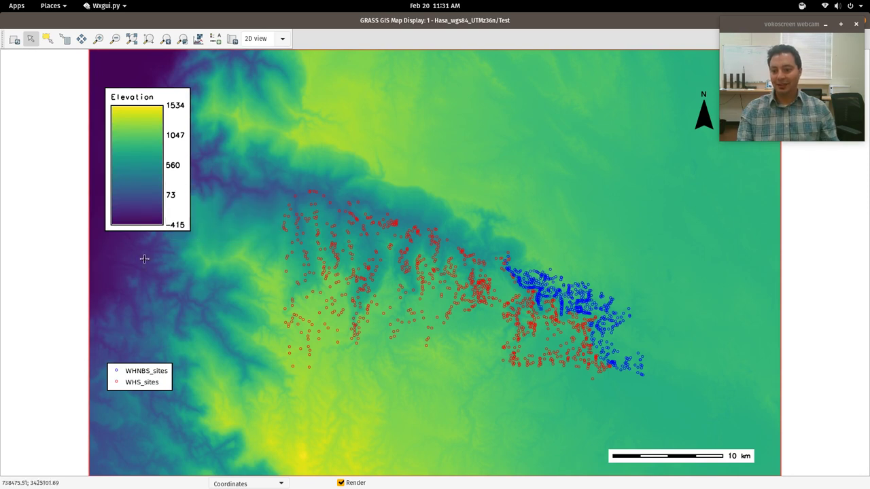
{"action": "left_click_drag", "start_coordinate": [98, 88], "coordinate": [124, 203]}
{"action": "left_click_drag", "start_coordinate": [115, 165], "coordinate": [152, 172]}
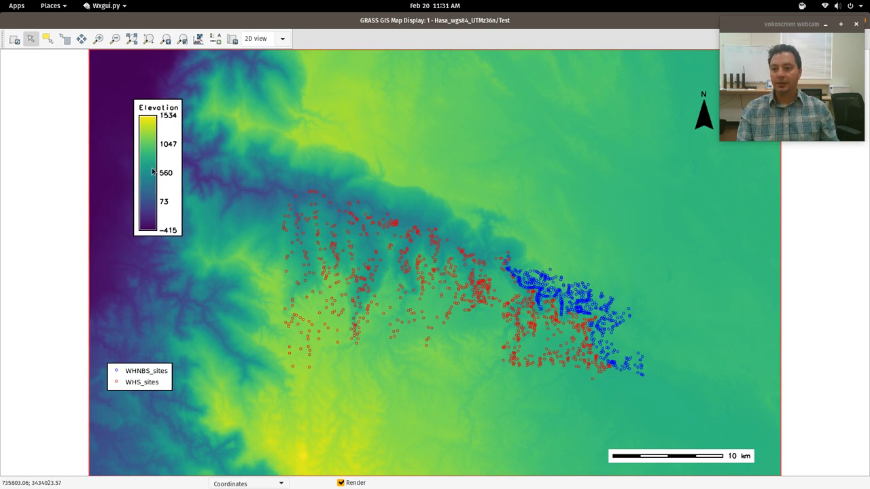
Move the vector legend up below the elevation legend and the north arrow beside the scale bar.
{"action": "left_click_drag", "start_coordinate": [147, 379], "coordinate": [165, 316]}
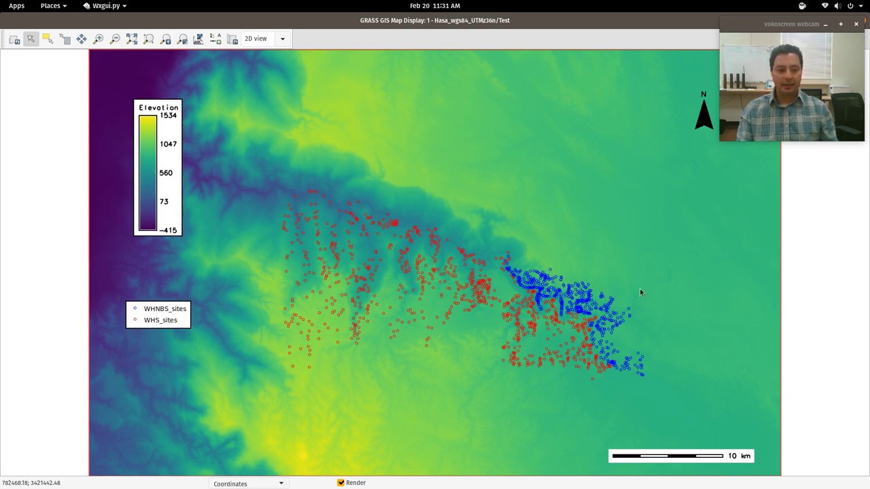
{"action": "left_click_drag", "start_coordinate": [704, 113], "coordinate": [586, 447]}
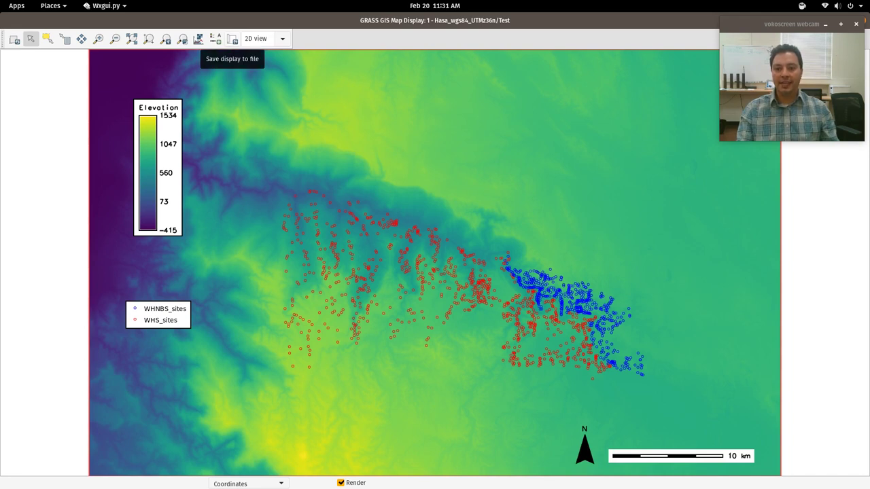
Save the map display as a PNG file named test_map in the Project 2 folder.
{"action": "left_click", "coordinate": [232, 38]}
{"action": "key", "text": "Return"}
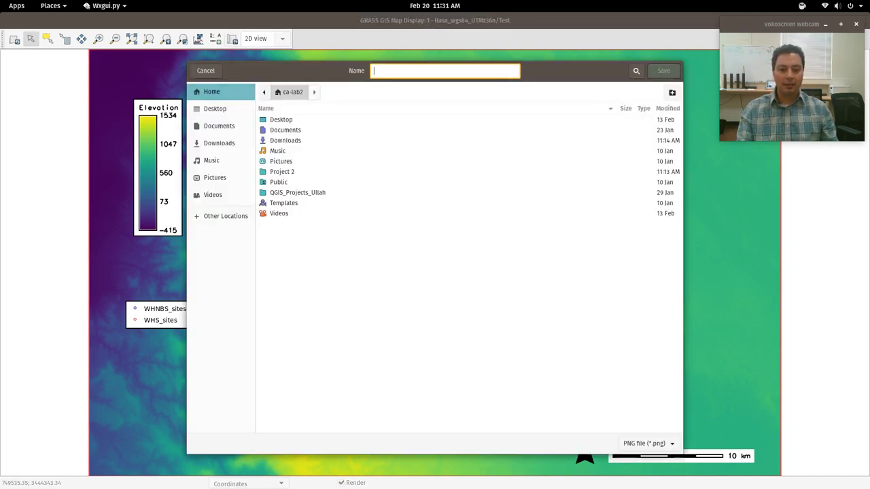
{"action": "double_click", "coordinate": [330, 172]}
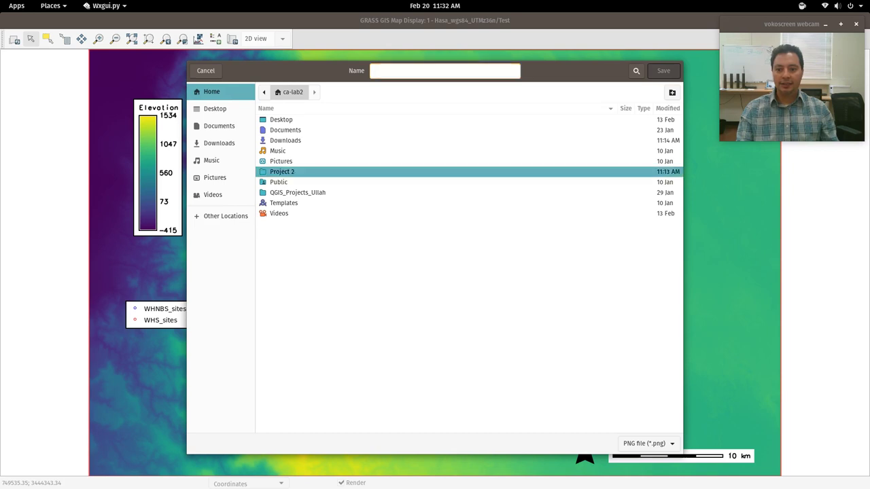
{"action": "left_click", "coordinate": [445, 70]}
{"action": "type", "text": "test"}
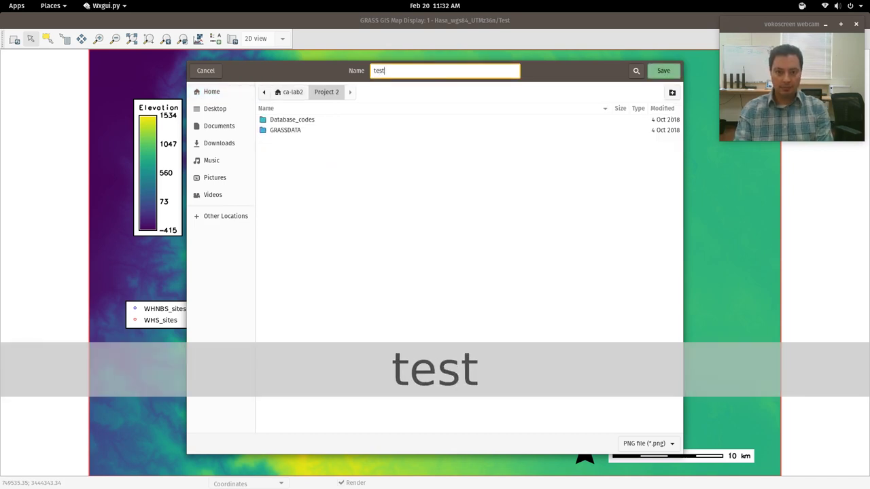
{"action": "type", "text": "_map"}
{"action": "key", "text": "Return"}
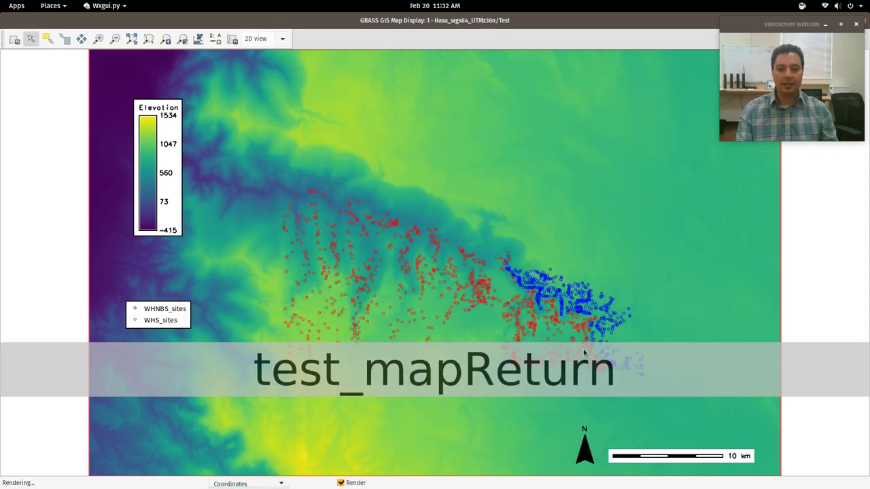
Restore the map display to its smaller size and open test_map.png from the Project 2 folder for viewing.
{"action": "mouse_move", "coordinate": [571, 20]}
{"action": "left_mouse_down"}
{"action": "mouse_move", "coordinate": [544, 84]}
{"action": "mouse_move", "coordinate": [547, 33]}
{"action": "mouse_move", "coordinate": [581, 19]}
{"action": "left_mouse_up"}
{"action": "left_click", "coordinate": [464, 362]}
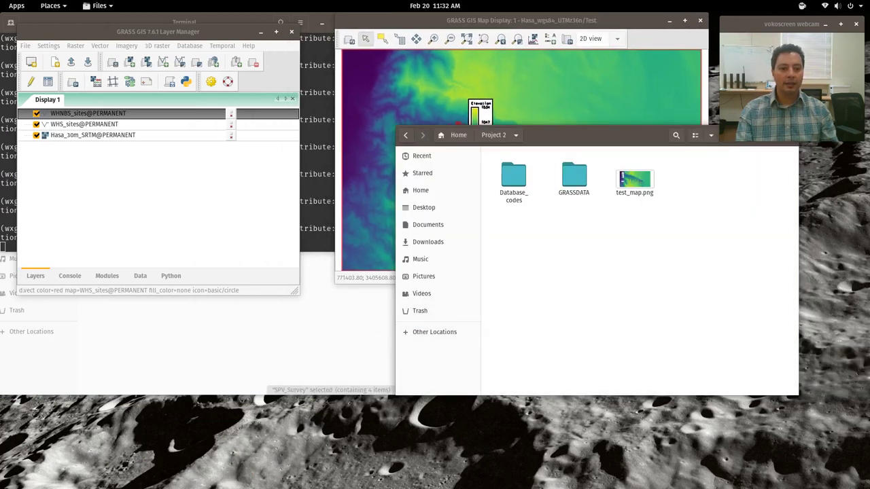
{"action": "double_click", "coordinate": [633, 181]}
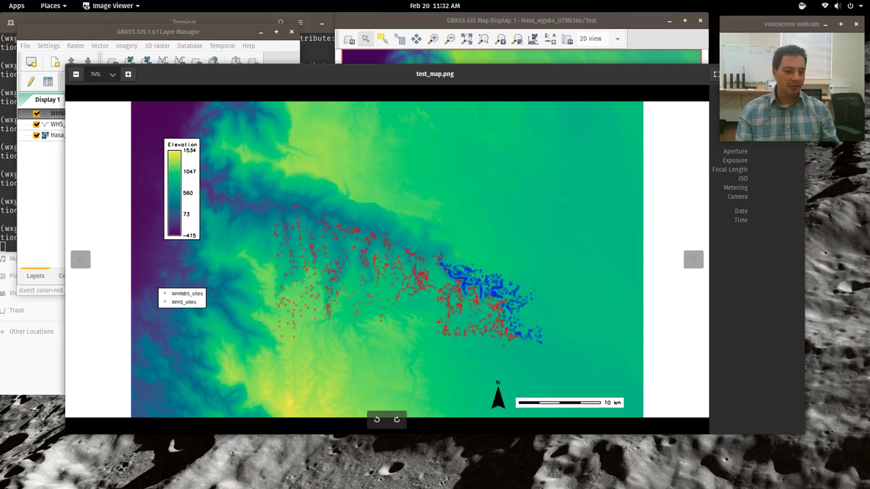
Switch back to the GRASS GIS map display and reposition the elevation legend near the display's upper-left corner.
{"action": "left_click", "coordinate": [536, 15]}
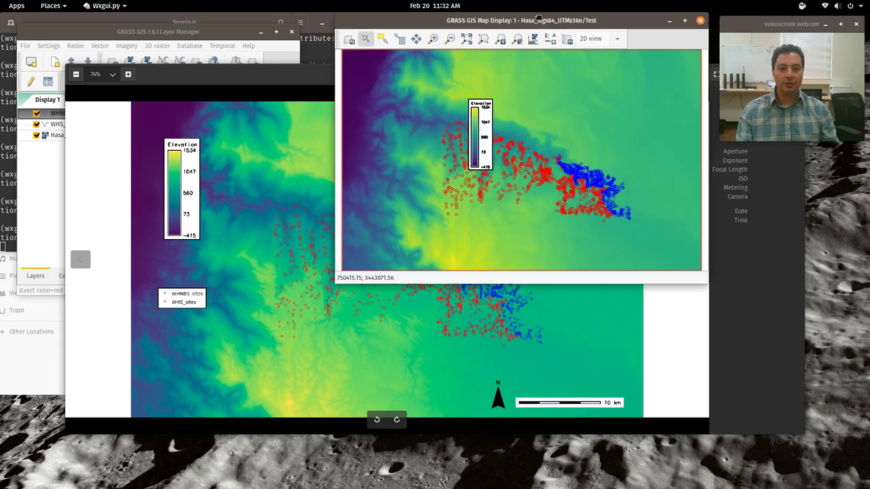
{"action": "left_click_drag", "start_coordinate": [511, 158], "coordinate": [396, 123]}
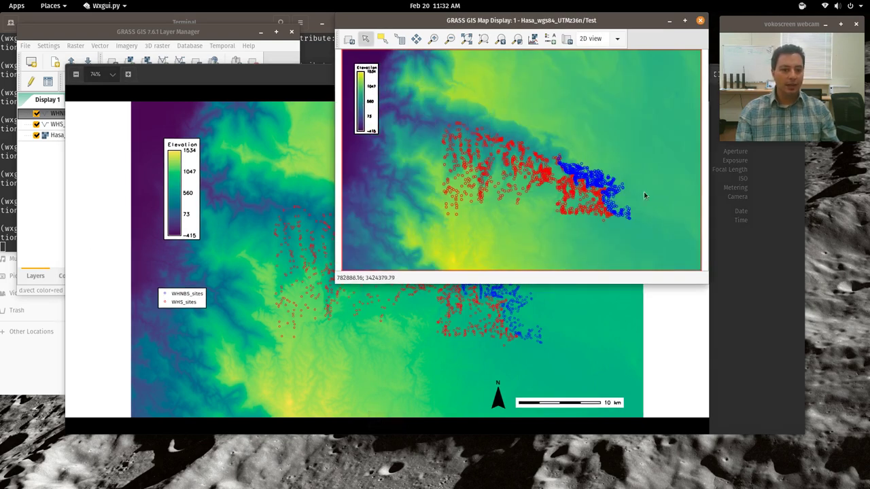
{"action": "scroll", "coordinate": [650, 207], "scroll_direction": "down", "scroll_amount": 2}
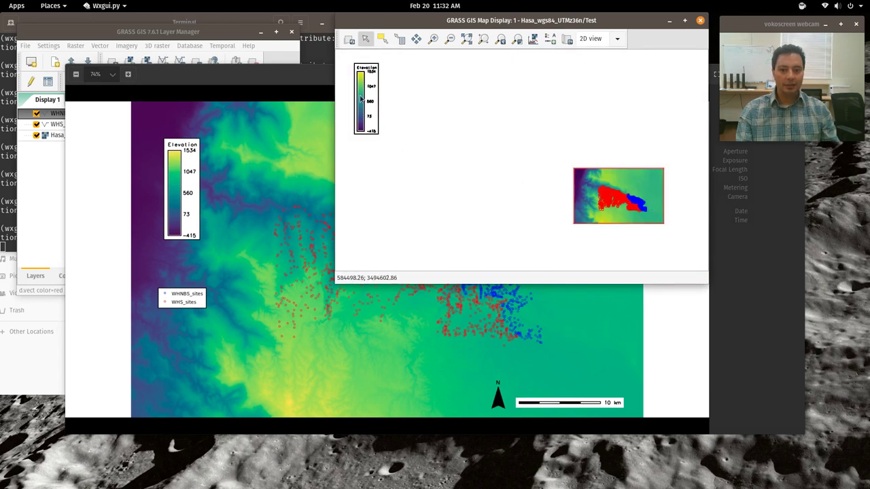
{"action": "left_click_drag", "start_coordinate": [365, 102], "coordinate": [383, 114]}
Add a classic-style scale bar to the map display and place it in the blank area below the raster.
{"action": "left_click", "coordinate": [550, 39]}
{"action": "left_click", "coordinate": [548, 38]}
{"action": "left_click", "coordinate": [548, 38]}
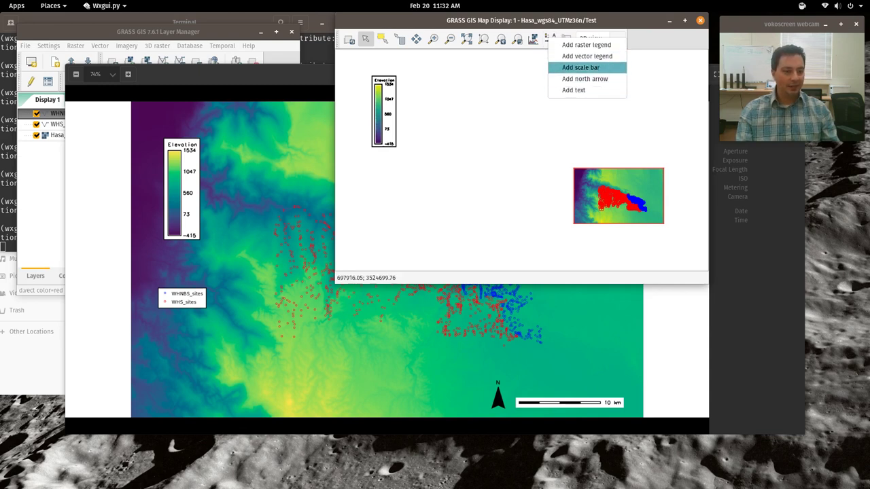
{"action": "left_click", "coordinate": [580, 67]}
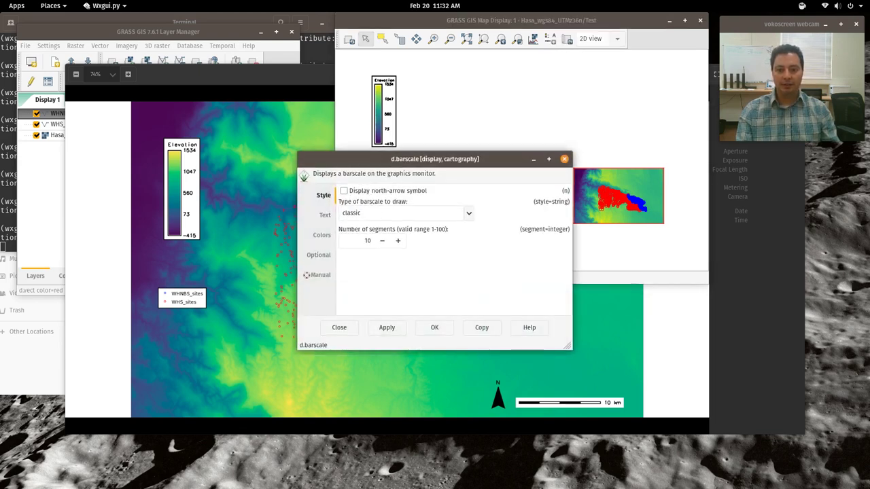
{"action": "left_click", "coordinate": [324, 214]}
{"action": "left_click", "coordinate": [323, 195]}
{"action": "left_click", "coordinate": [434, 327]}
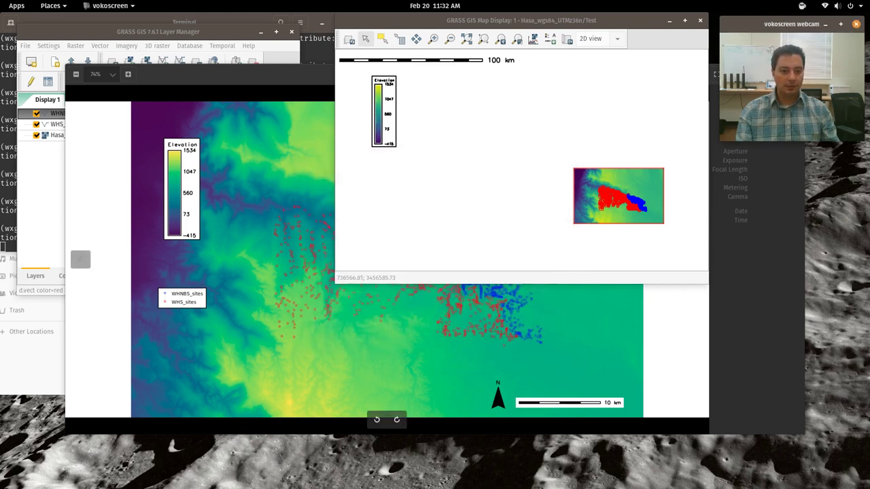
{"action": "left_click_drag", "start_coordinate": [449, 59], "coordinate": [513, 241]}
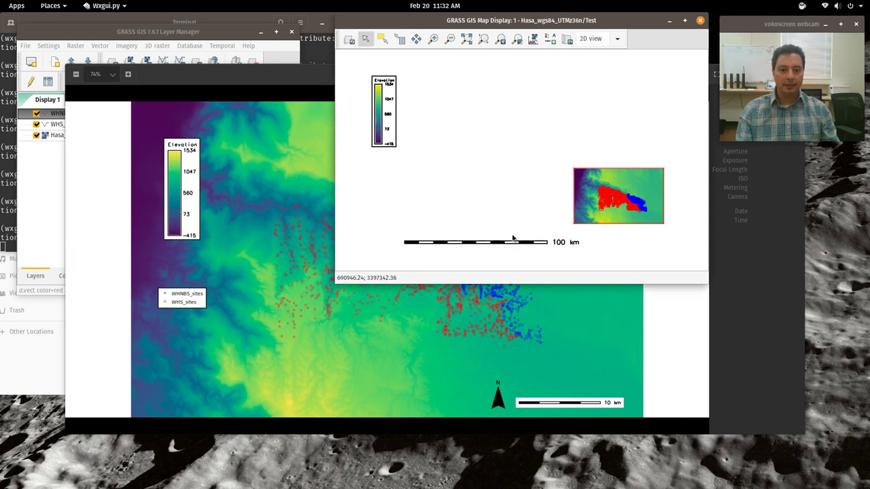
Remove the scale bar and the elevation legend from the map display.
{"action": "right_click", "coordinate": [516, 242]}
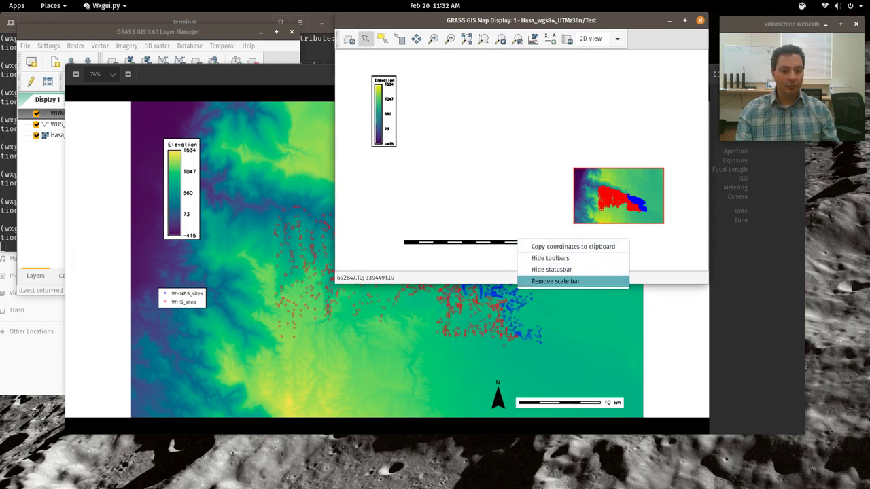
{"action": "left_click", "coordinate": [554, 281]}
{"action": "right_click", "coordinate": [381, 111]}
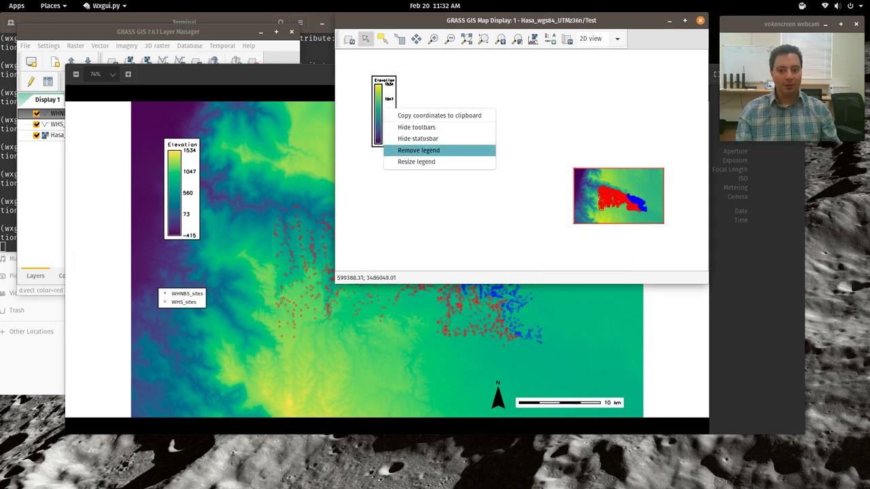
{"action": "left_click", "coordinate": [435, 150]}
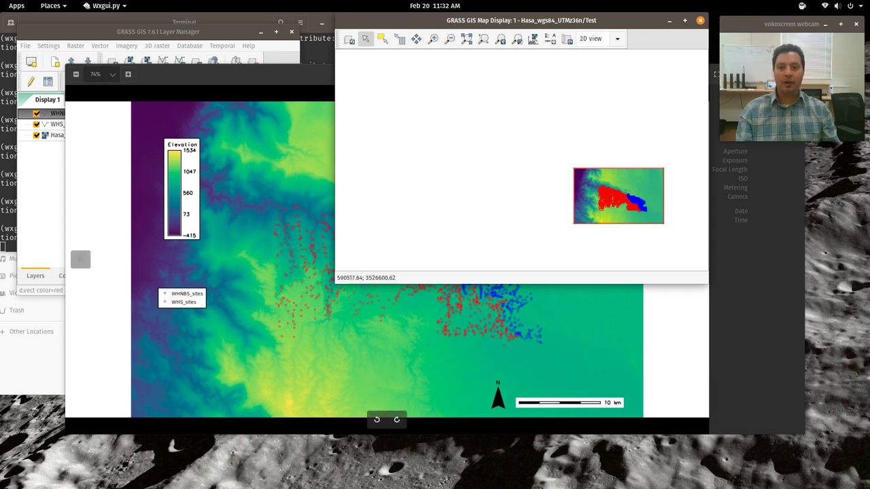
Fit the map display to the extent of the Hasa_30m_SRTM raster layer.
{"action": "key", "text": "alt+Tab"}
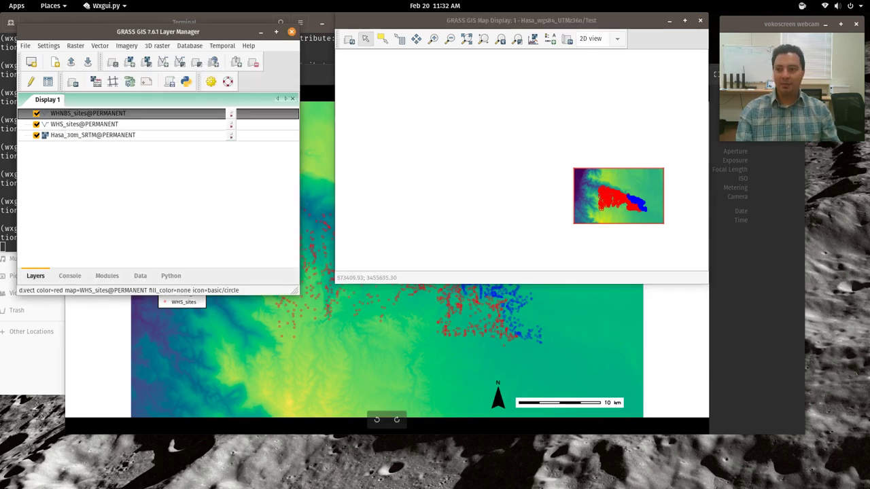
{"action": "right_click", "coordinate": [83, 113]}
{"action": "left_click", "coordinate": [129, 166]}
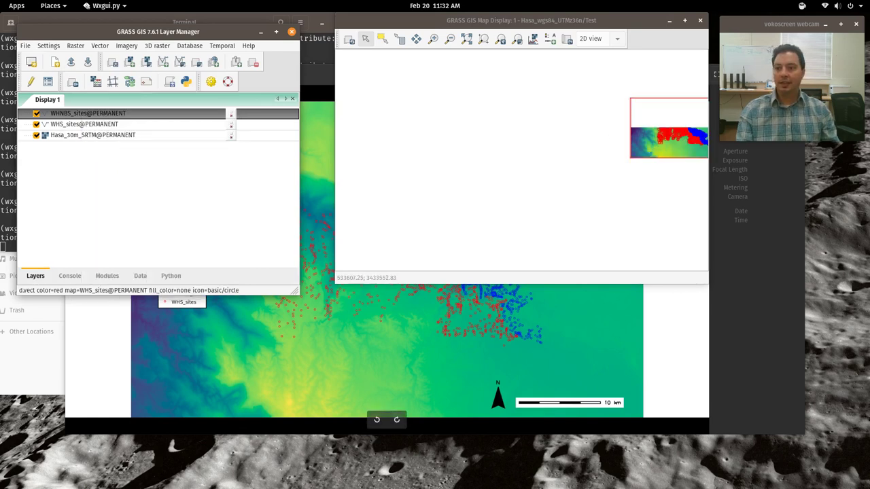
{"action": "right_click", "coordinate": [73, 135]}
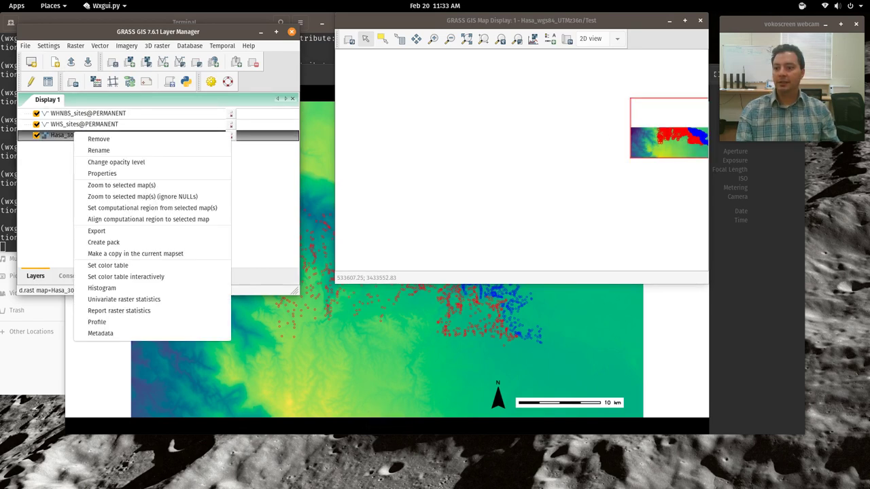
{"action": "left_click", "coordinate": [121, 185]}
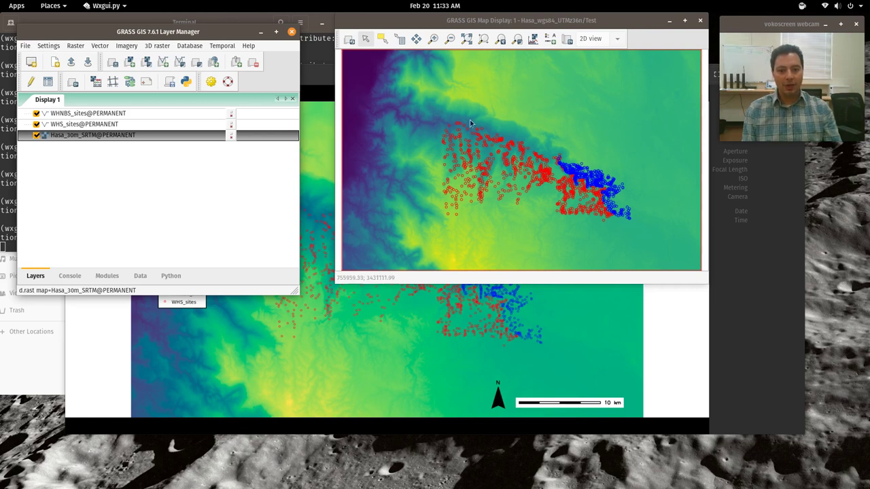
Zoom in on the western WHS_sites points and set the computational region extent from the display.
{"action": "left_click", "coordinate": [433, 39]}
{"action": "left_click_drag", "start_coordinate": [424, 101], "coordinate": [477, 164]}
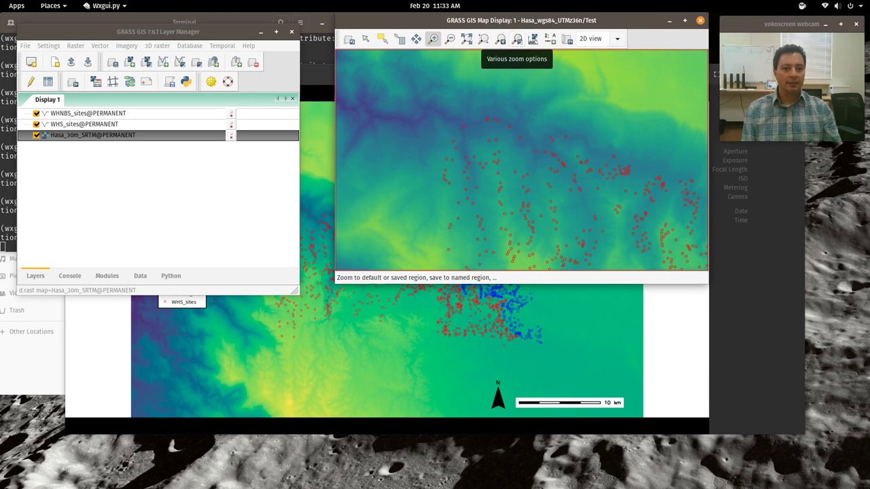
{"action": "left_click", "coordinate": [516, 38]}
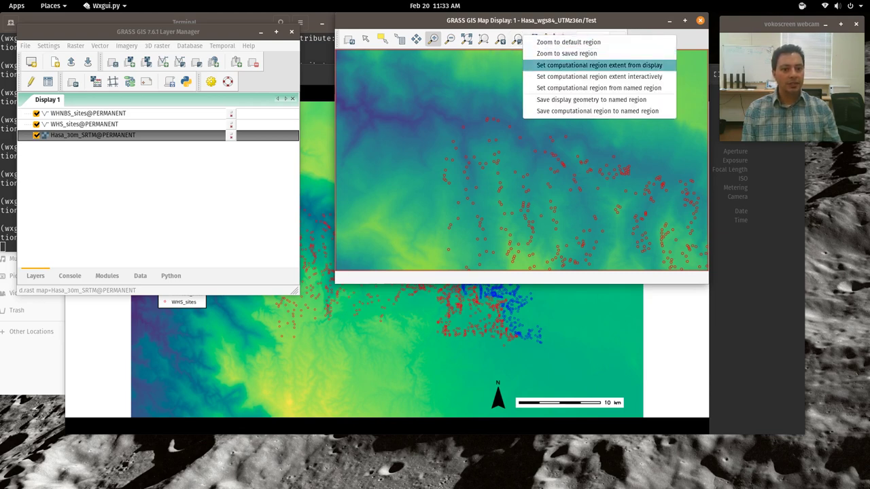
{"action": "left_click", "coordinate": [599, 65]}
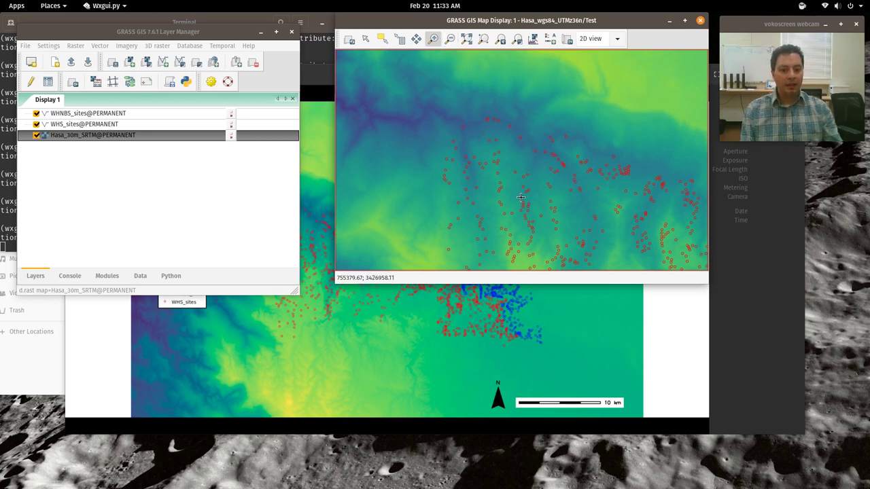
Set the computational region extent from a display zoomed to a small area in the raster's northwest corner.
{"action": "scroll", "coordinate": [521, 197], "scroll_direction": "down", "scroll_amount": 3}
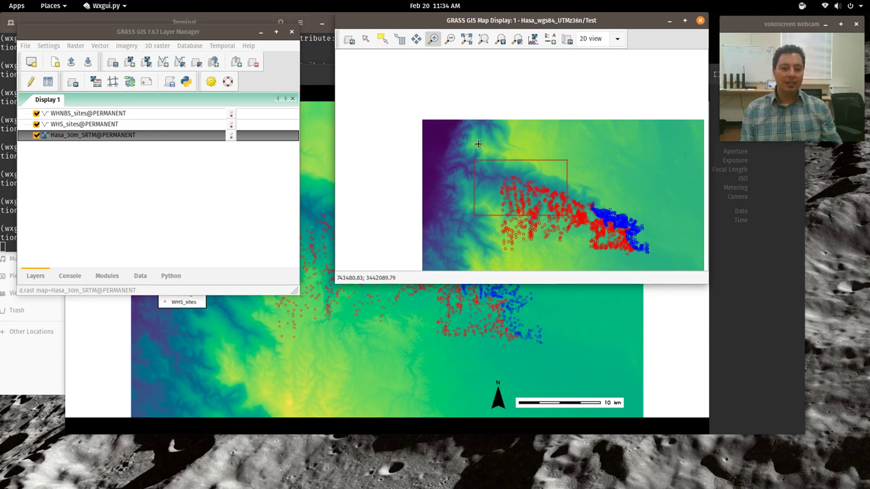
{"action": "left_click_drag", "start_coordinate": [433, 132], "coordinate": [448, 141]}
{"action": "left_click", "coordinate": [517, 39]}
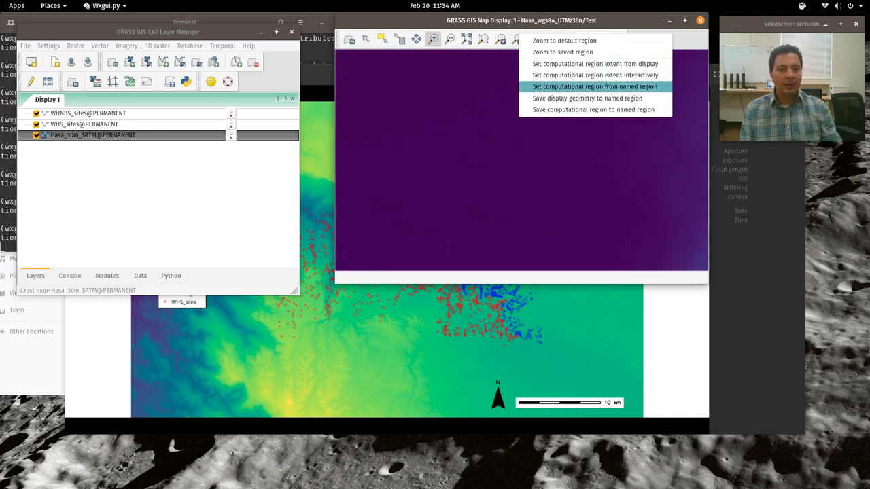
{"action": "left_click", "coordinate": [595, 64]}
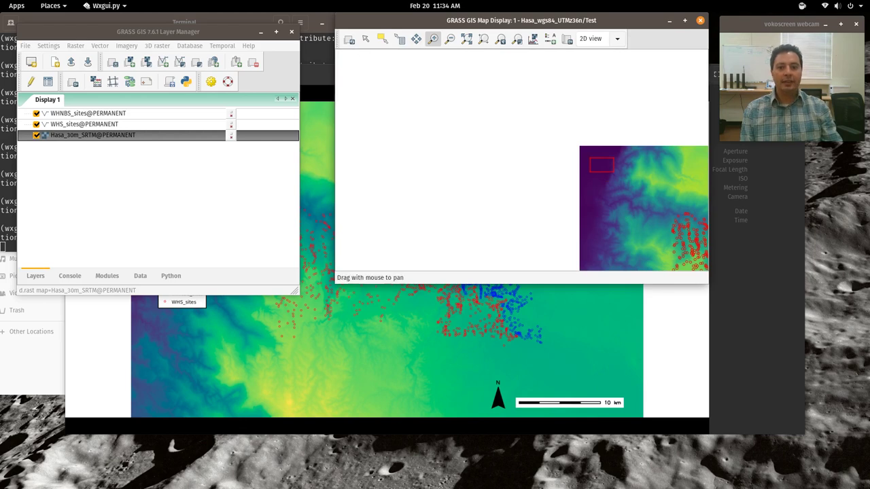
Center the raster in a zoomed-out display with wide margins and set the computational region extent from that display.
{"action": "left_click", "coordinate": [416, 38]}
{"action": "left_click_drag", "start_coordinate": [684, 244], "coordinate": [496, 180]}
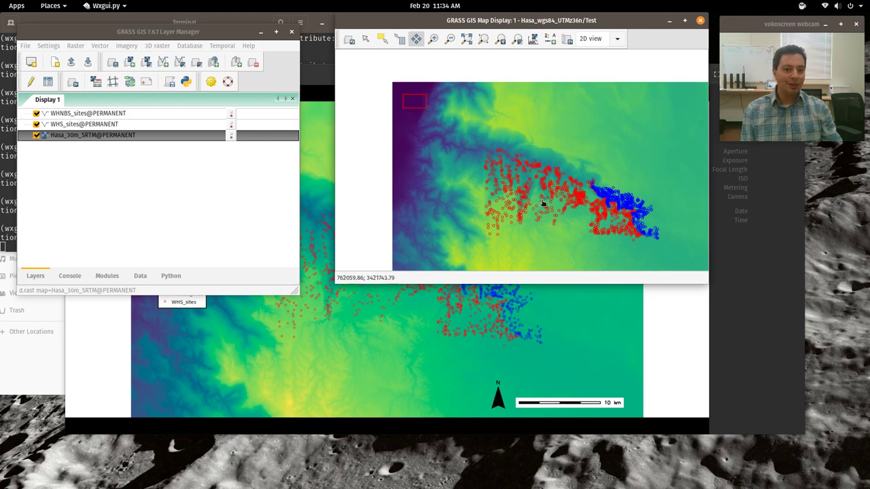
{"action": "scroll", "coordinate": [543, 202], "scroll_direction": "down", "scroll_amount": 2}
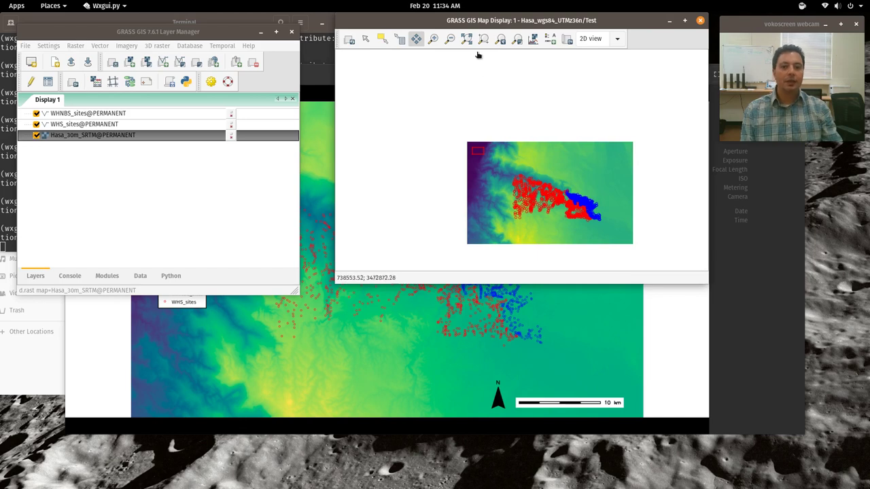
{"action": "left_click_drag", "start_coordinate": [554, 174], "coordinate": [525, 162]}
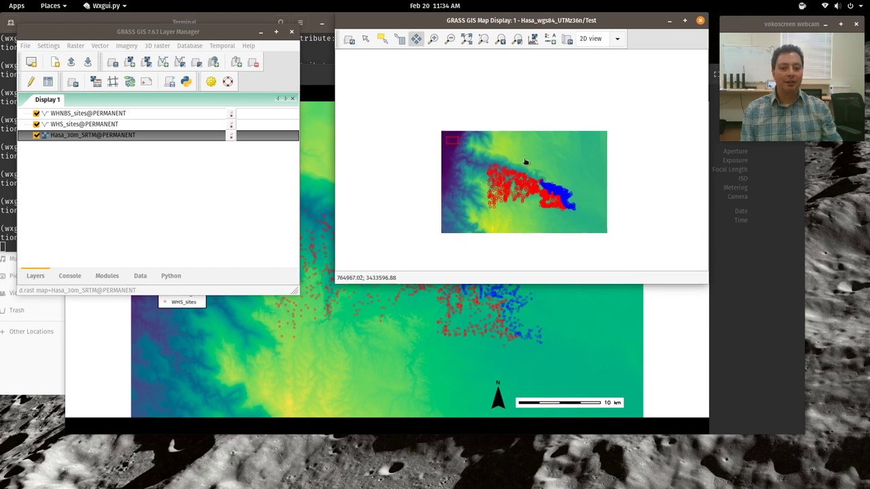
{"action": "scroll", "coordinate": [525, 162], "scroll_direction": "down", "scroll_amount": 1}
{"action": "left_click", "coordinate": [517, 38]}
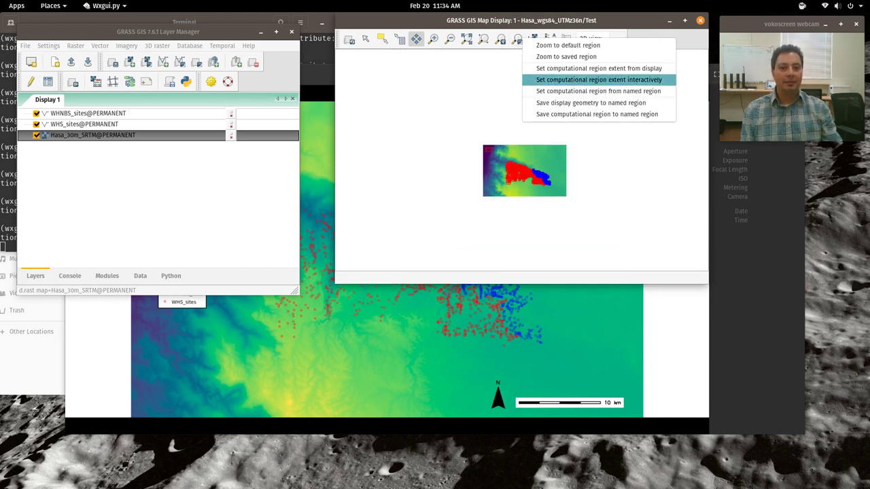
{"action": "left_click", "coordinate": [566, 68]}
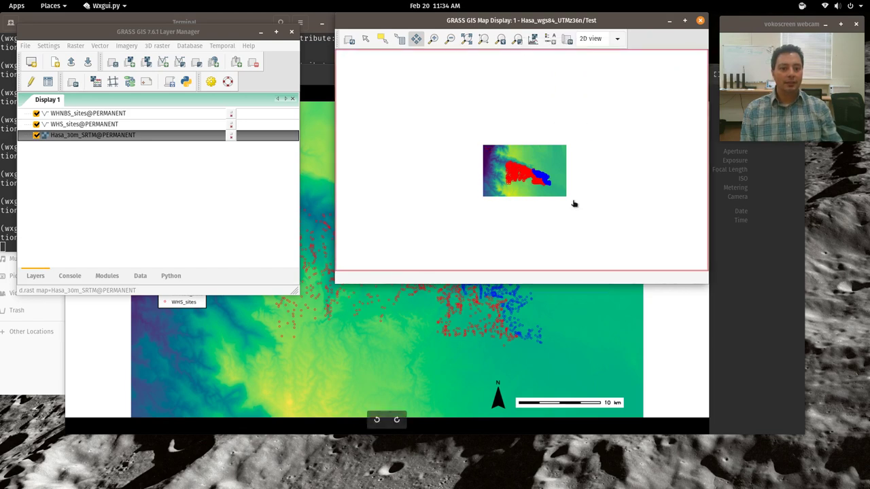
Set the computational region from the Hasa_30m_SRTM raster map.
{"action": "scroll", "coordinate": [573, 202], "scroll_direction": "down", "scroll_amount": 2}
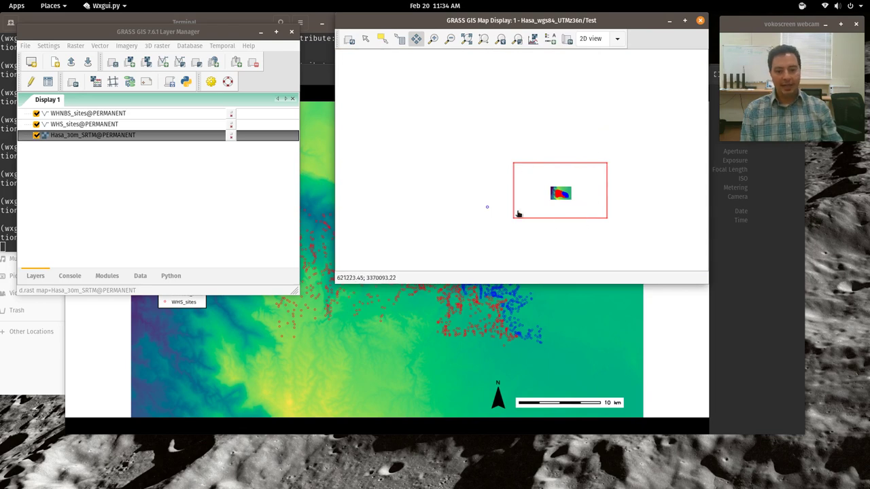
{"action": "scroll", "coordinate": [602, 206], "scroll_direction": "up", "scroll_amount": 1}
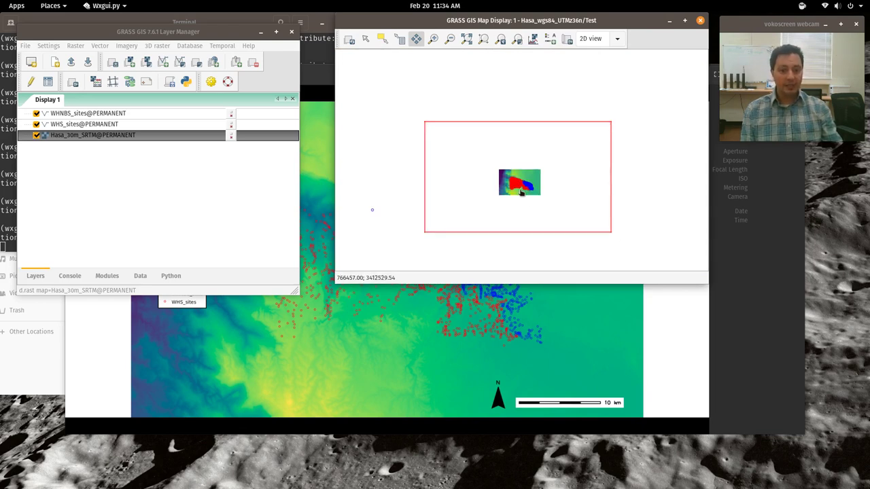
{"action": "scroll", "coordinate": [501, 149], "scroll_direction": "down", "scroll_amount": 1}
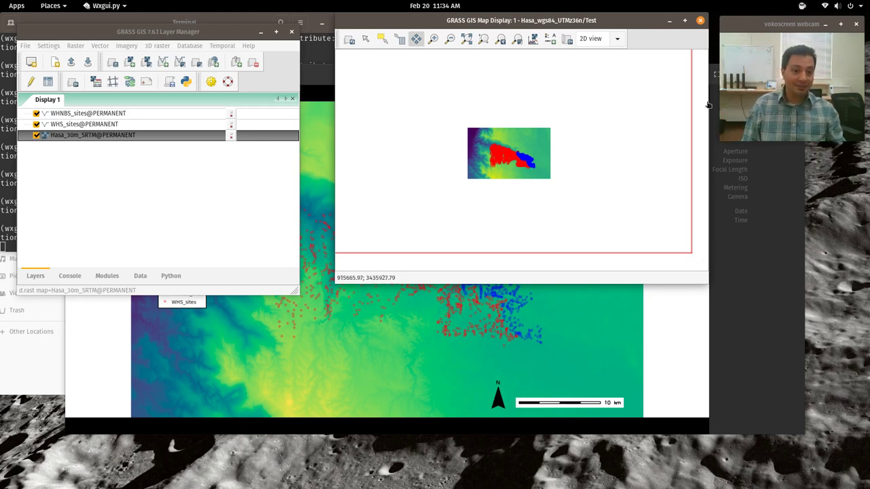
{"action": "scroll", "coordinate": [576, 195], "scroll_direction": "down", "scroll_amount": 2}
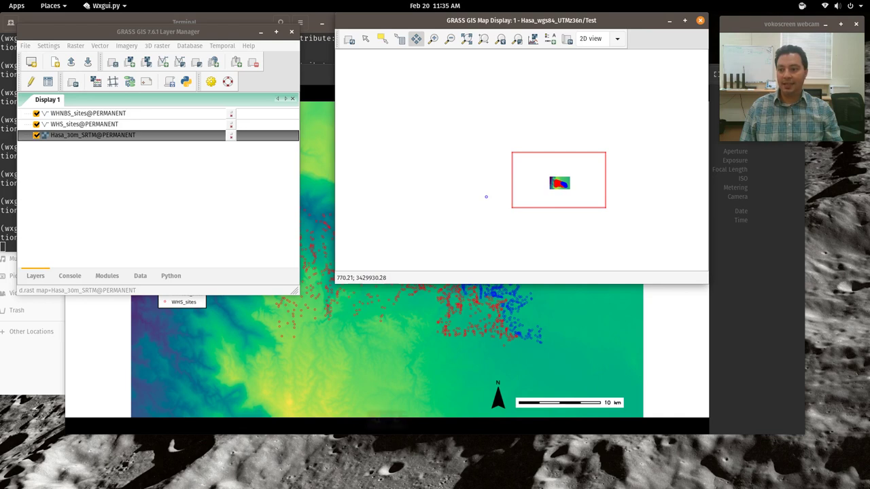
{"action": "right_click", "coordinate": [76, 135]}
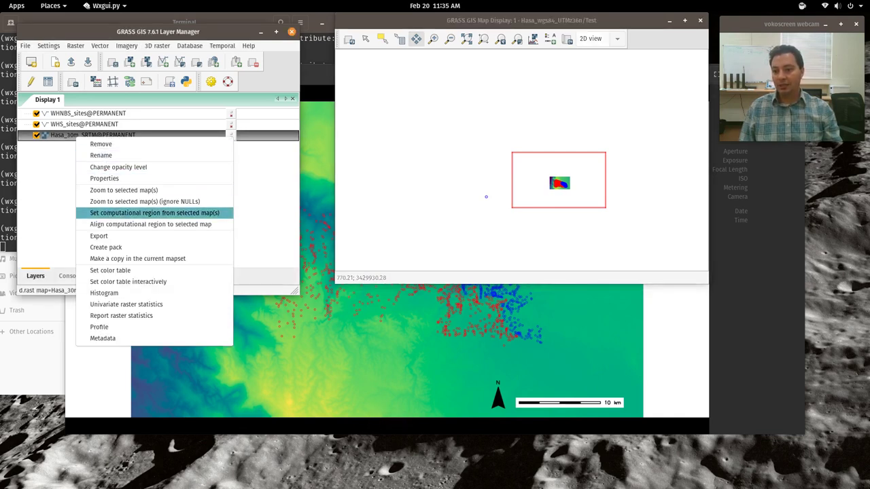
{"action": "left_click", "coordinate": [154, 213]}
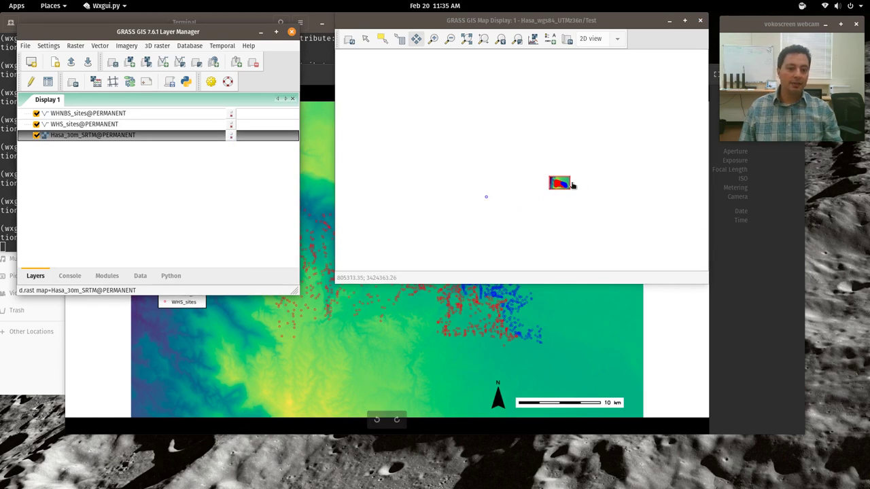
Zoom and centre the map display on the Hasa_30m_SRTM raster and its red and blue site points.
{"action": "scroll", "coordinate": [573, 185], "scroll_direction": "up", "scroll_amount": 3}
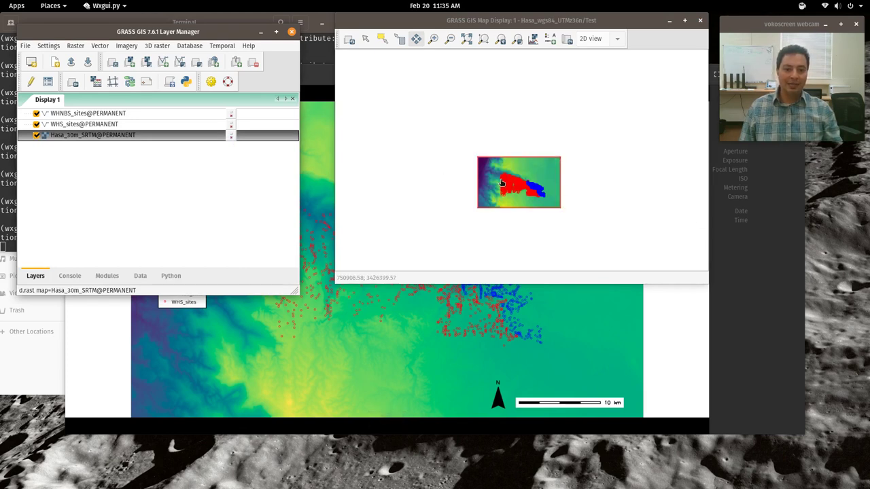
{"action": "scroll", "coordinate": [502, 182], "scroll_direction": "up", "scroll_amount": 2}
{"action": "left_click_drag", "start_coordinate": [570, 160], "coordinate": [503, 137]}
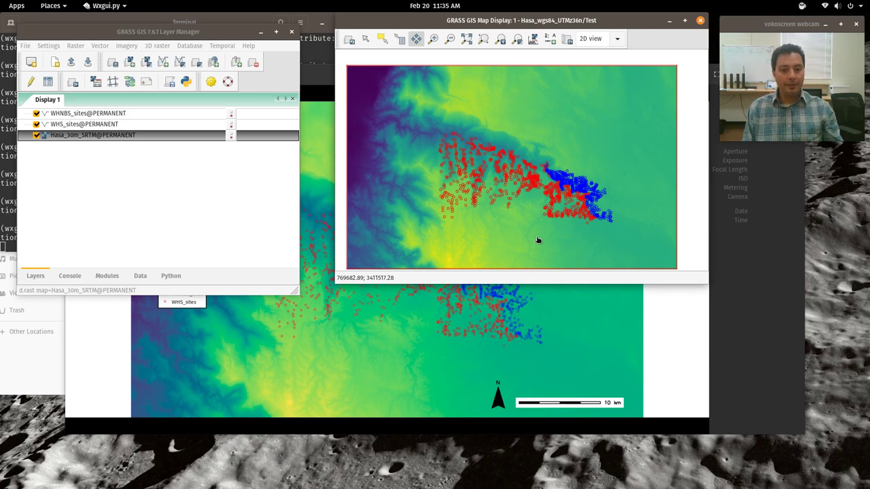
{"action": "mouse_move", "coordinate": [523, 223]}
{"action": "left_mouse_down"}
{"action": "mouse_move", "coordinate": [529, 203]}
{"action": "mouse_move", "coordinate": [537, 229]}
{"action": "mouse_move", "coordinate": [528, 220]}
{"action": "left_mouse_up"}
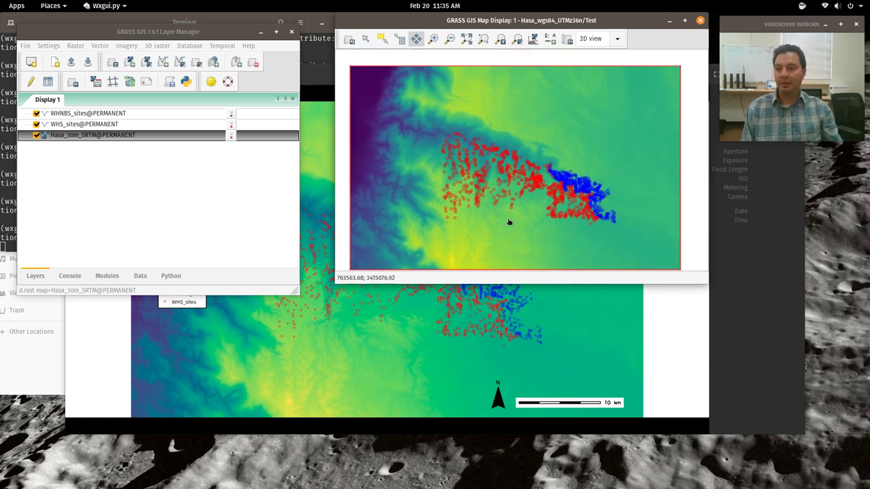
{"action": "left_click", "coordinate": [190, 31]}
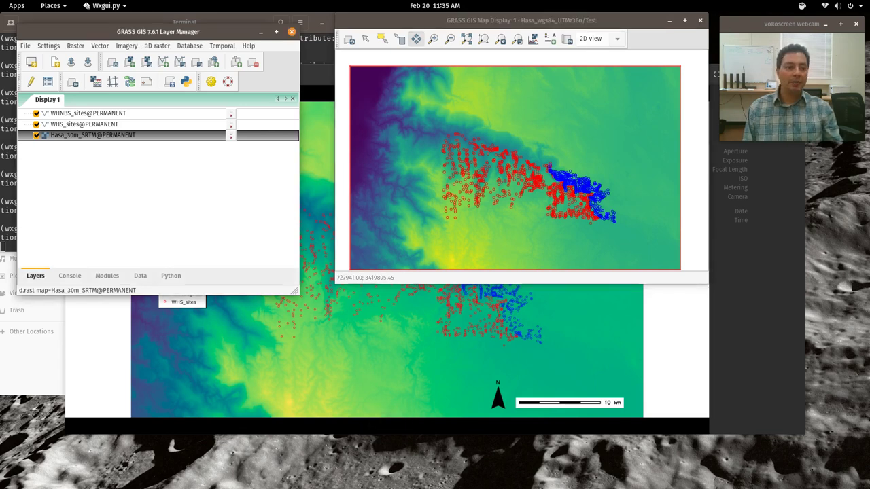
{"action": "left_click", "coordinate": [99, 45]}
{"action": "key", "text": "Left"}
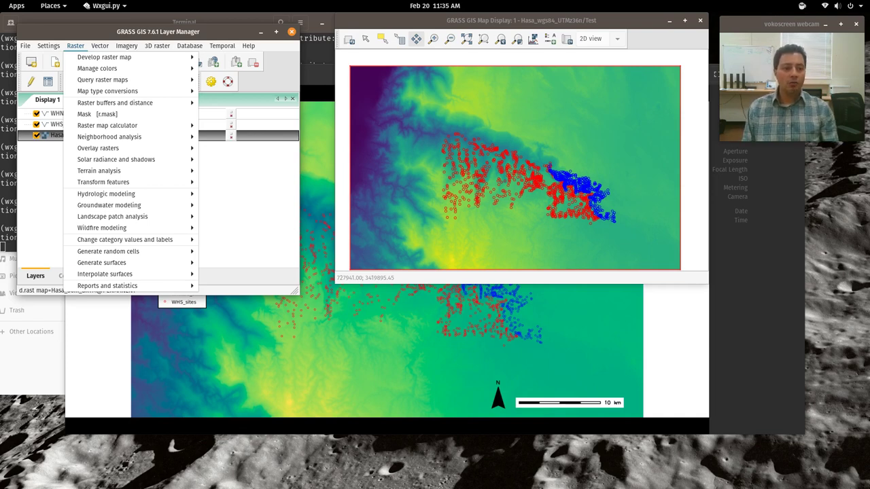
{"action": "key", "text": "Right"}
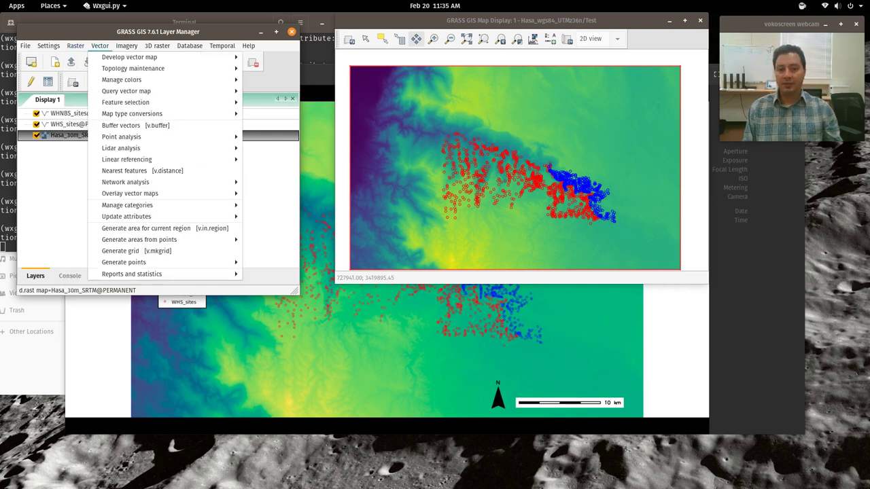
{"action": "key", "text": "Escape"}
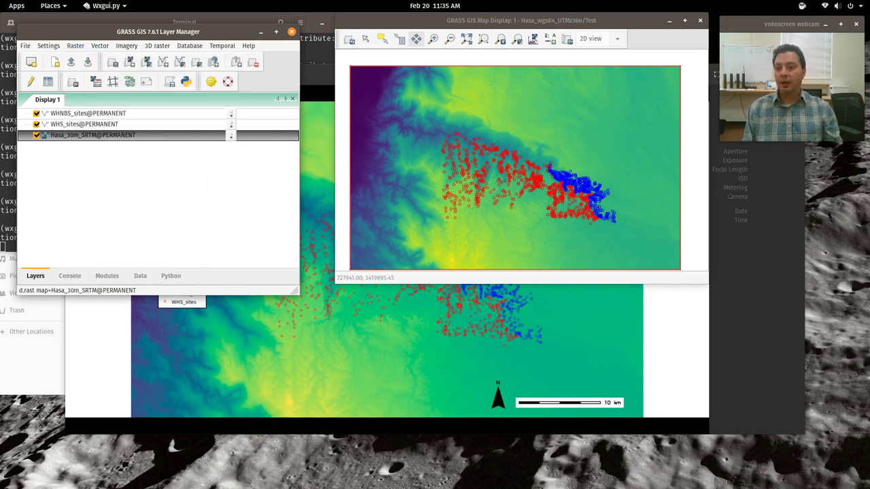
Show the attribute data of the WHS_sites vector map.
{"action": "left_click", "coordinate": [85, 125]}
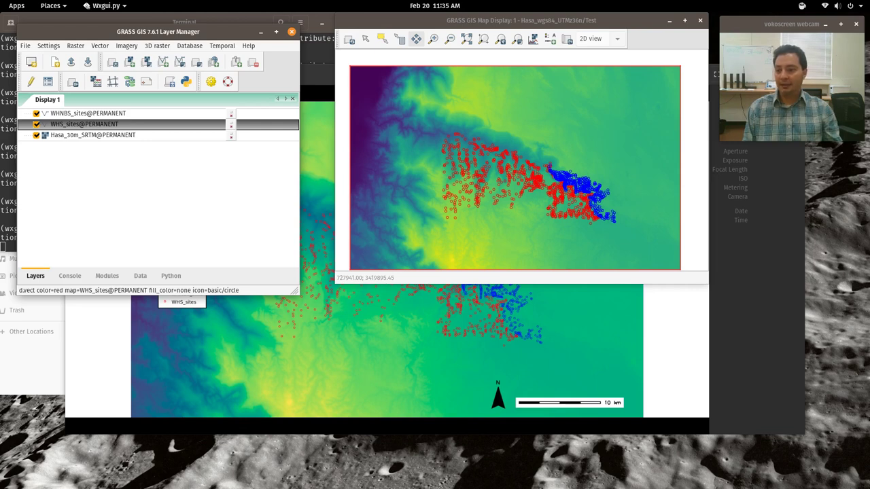
{"action": "right_click", "coordinate": [83, 125]}
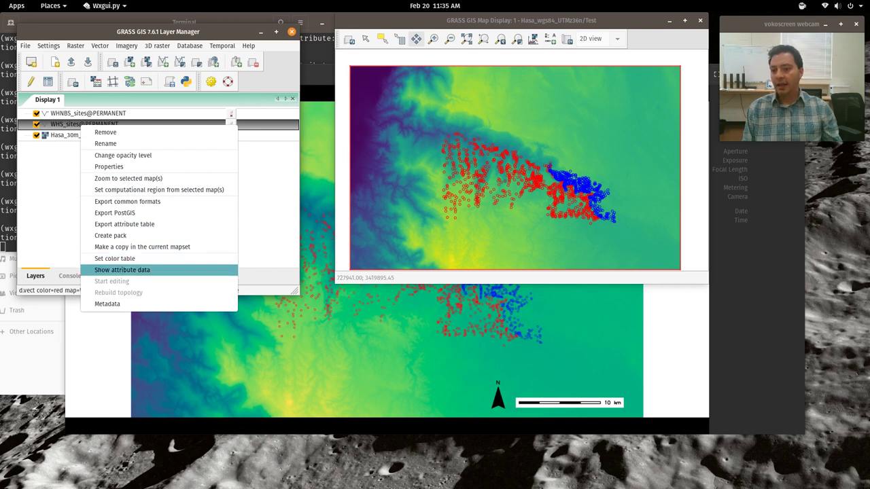
{"action": "left_click", "coordinate": [122, 269]}
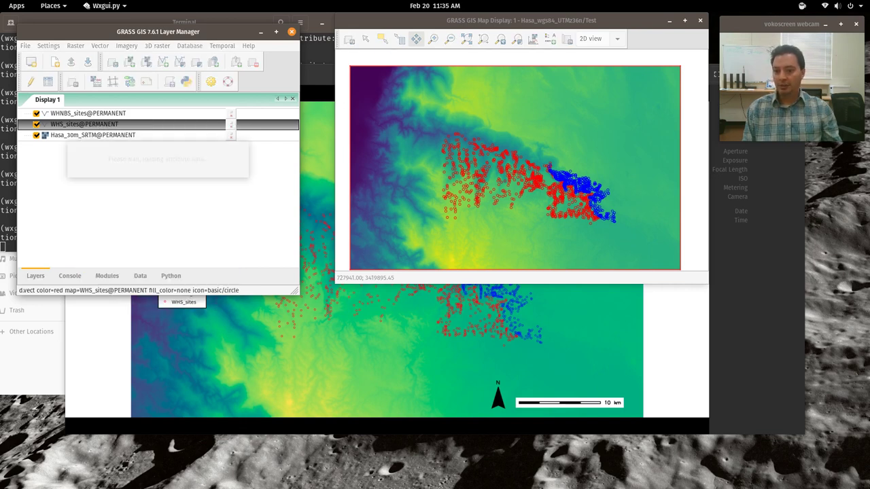
{"action": "left_click_drag", "start_coordinate": [275, 95], "coordinate": [227, 110]}
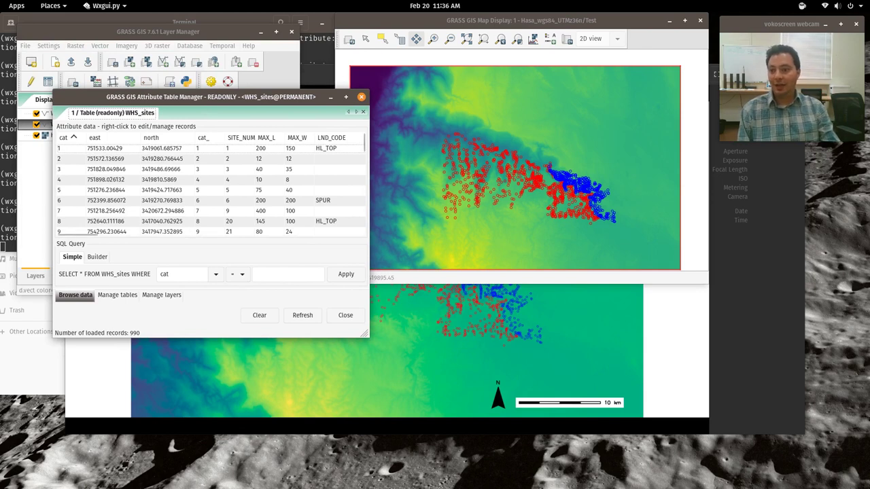
Sort the WHS_sites attribute records by MAX_L and by cat in descending order, and browse the site dimensions.
{"action": "left_click", "coordinate": [263, 138]}
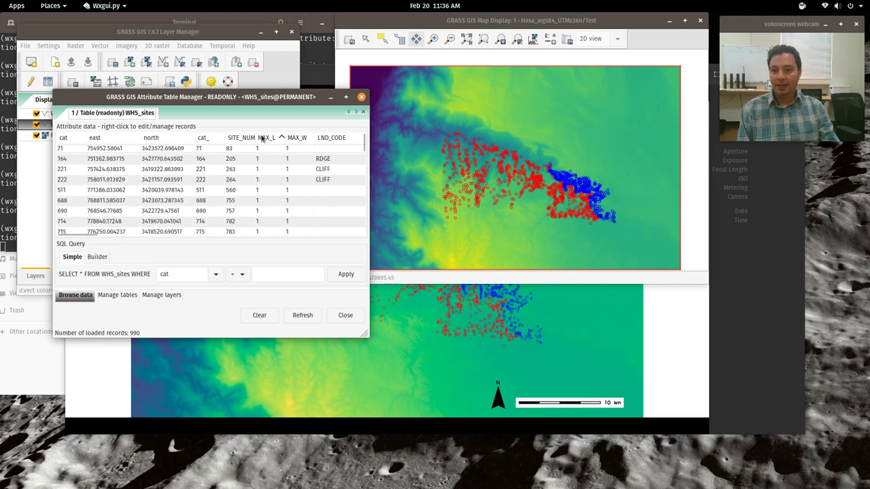
{"action": "left_click", "coordinate": [64, 138]}
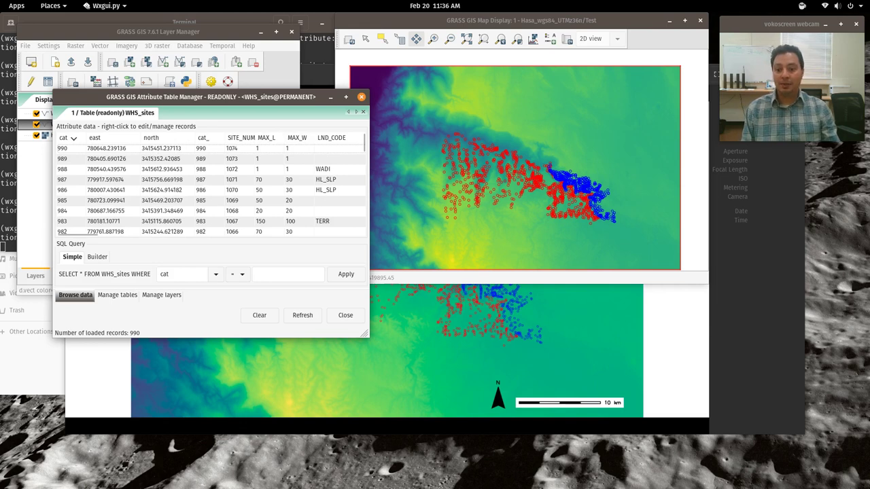
{"action": "scroll", "coordinate": [211, 190], "scroll_direction": "down", "scroll_amount": 17}
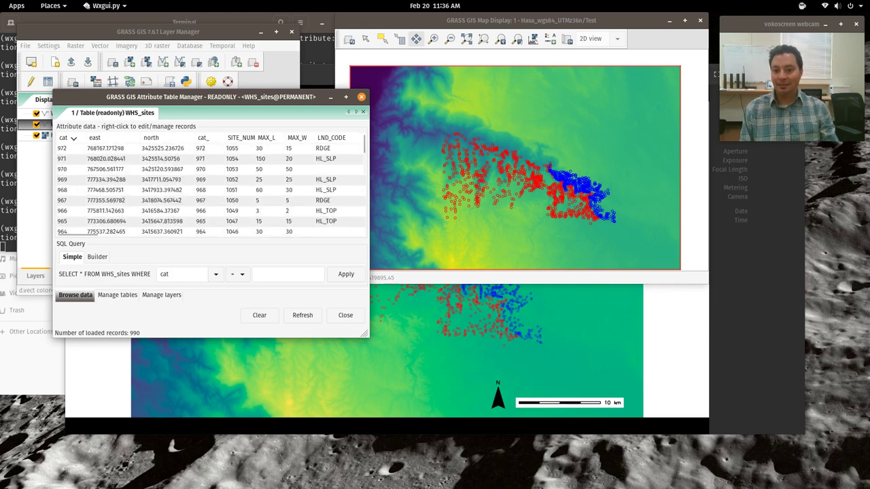
{"action": "scroll", "coordinate": [211, 190], "scroll_direction": "up", "scroll_amount": 3}
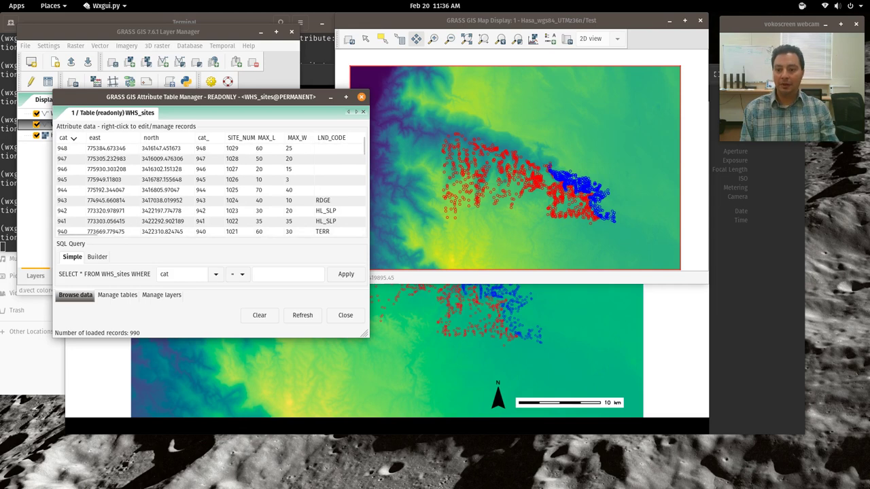
{"action": "left_click_drag", "start_coordinate": [275, 97], "coordinate": [231, 381]}
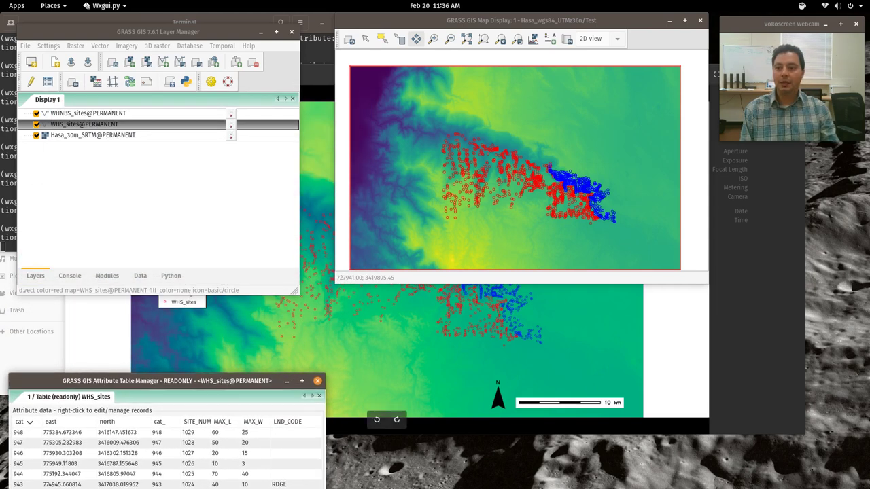
Open the Buffer vectors (v.buffer) tool with WHS_sites@PERMANENT as the input vector map.
{"action": "left_click", "coordinate": [88, 113]}
{"action": "left_click", "coordinate": [84, 124]}
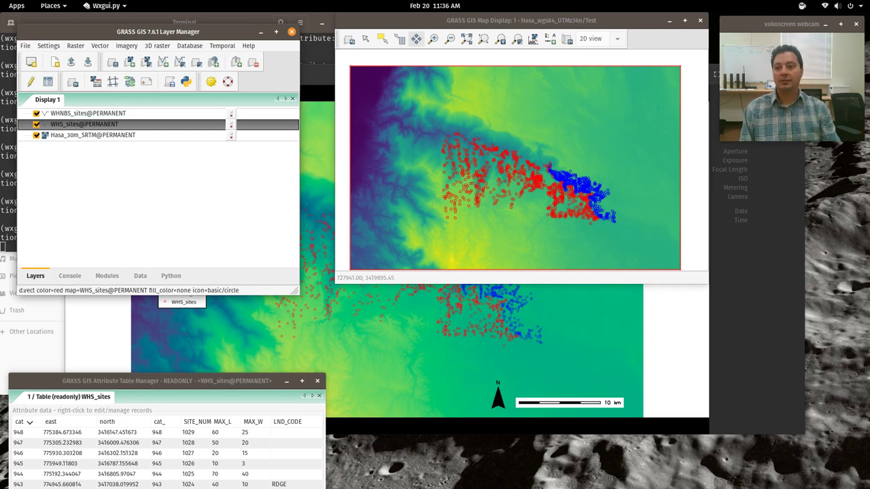
{"action": "left_click", "coordinate": [99, 45]}
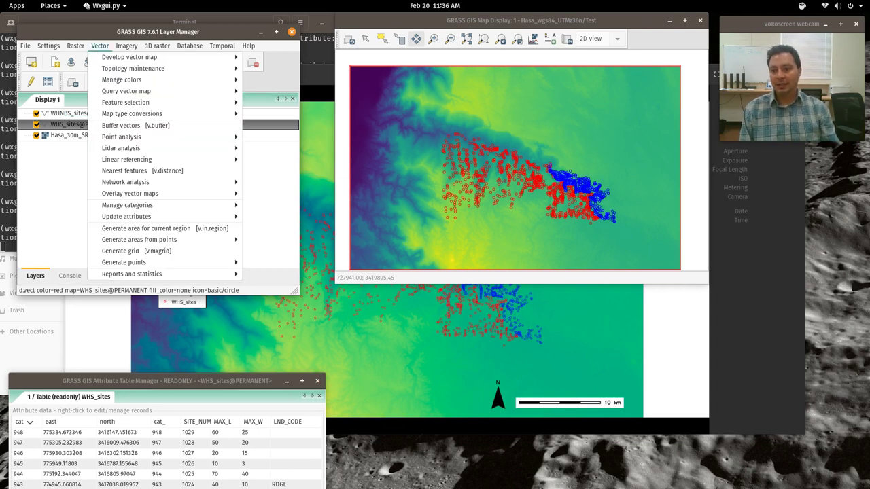
{"action": "key", "text": "Down"}
{"action": "key", "text": "Down"}
{"action": "key", "text": "Down"}
{"action": "key", "text": "Down"}
{"action": "key", "text": "Down"}
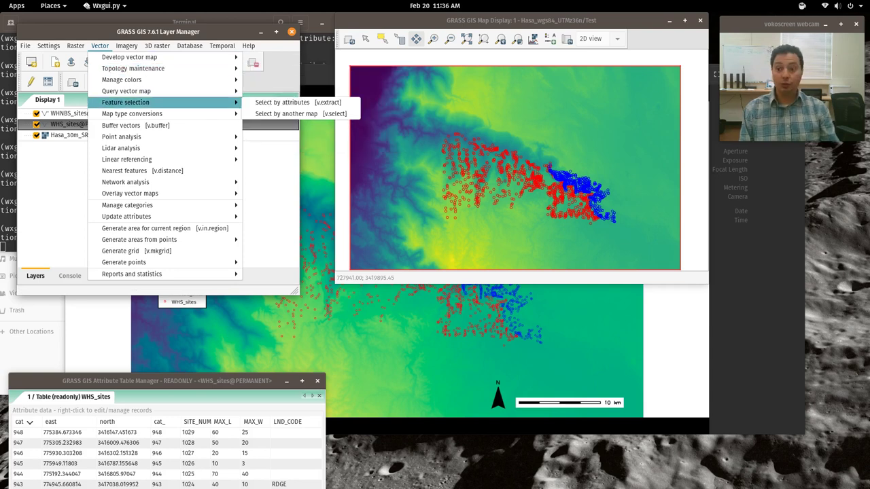
{"action": "key", "text": "Down"}
{"action": "key", "text": "Down"}
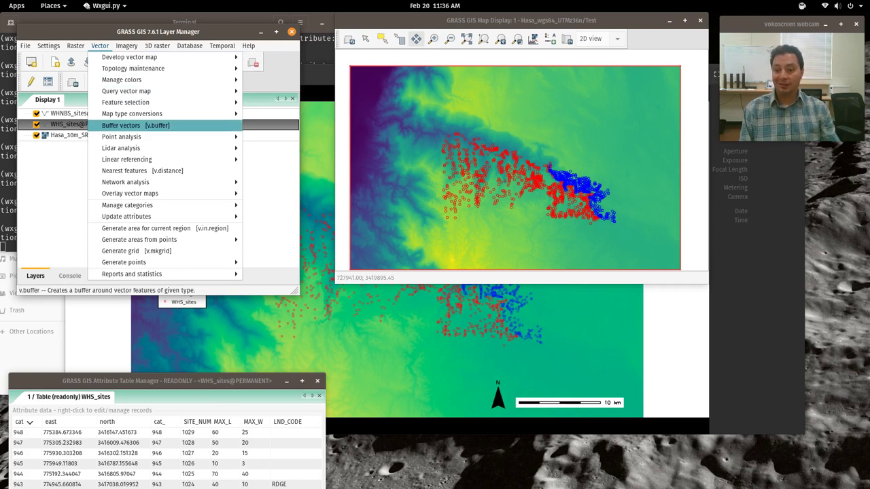
{"action": "key", "text": "Down"}
{"action": "key", "text": "Right"}
{"action": "key", "text": "Down"}
{"action": "key", "text": "Down"}
{"action": "key", "text": "Down"}
{"action": "key", "text": "Down"}
{"action": "key", "text": "Up"}
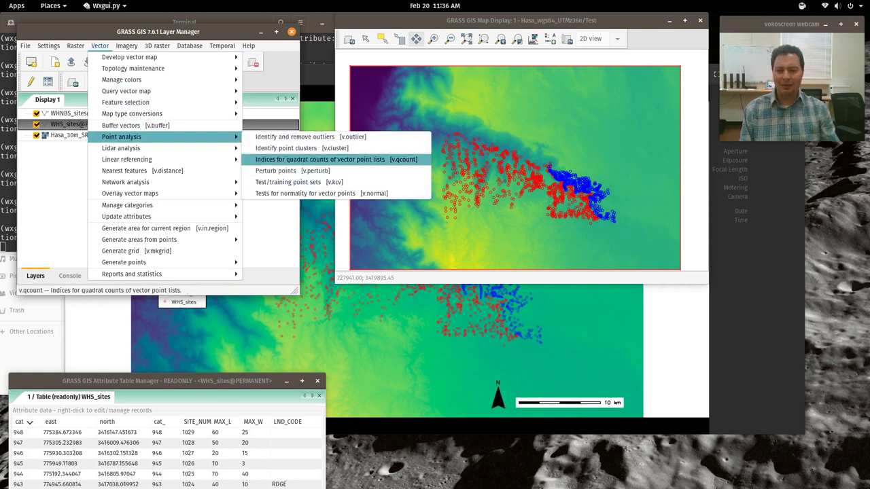
{"action": "key", "text": "Up"}
{"action": "key", "text": "Left"}
{"action": "key", "text": "Down"}
{"action": "key", "text": "Right"}
{"action": "key", "text": "Down"}
{"action": "key", "text": "Down"}
{"action": "key", "text": "Left"}
{"action": "key", "text": "Down"}
{"action": "key", "text": "Right"}
{"action": "key", "text": "Down"}
{"action": "key", "text": "Down"}
{"action": "key", "text": "Down"}
{"action": "key", "text": "Left"}
{"action": "key", "text": "Up"}
{"action": "key", "text": "Up"}
{"action": "key", "text": "Up"}
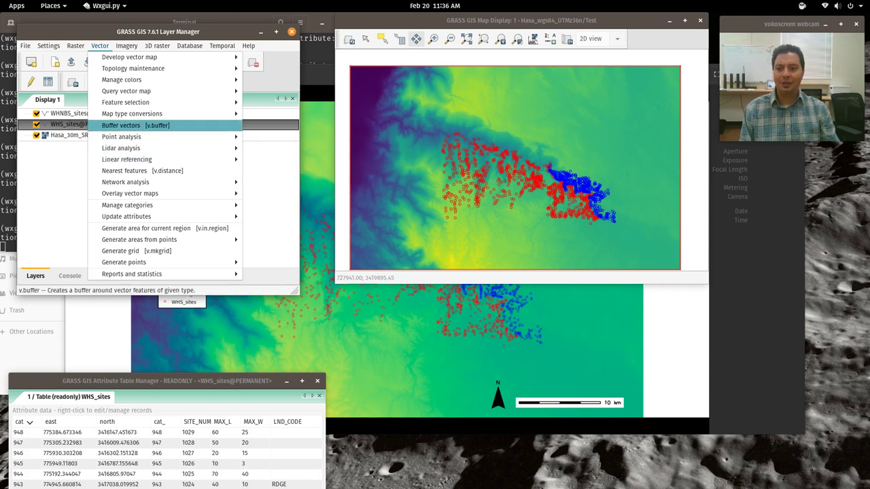
{"action": "key", "text": "Return"}
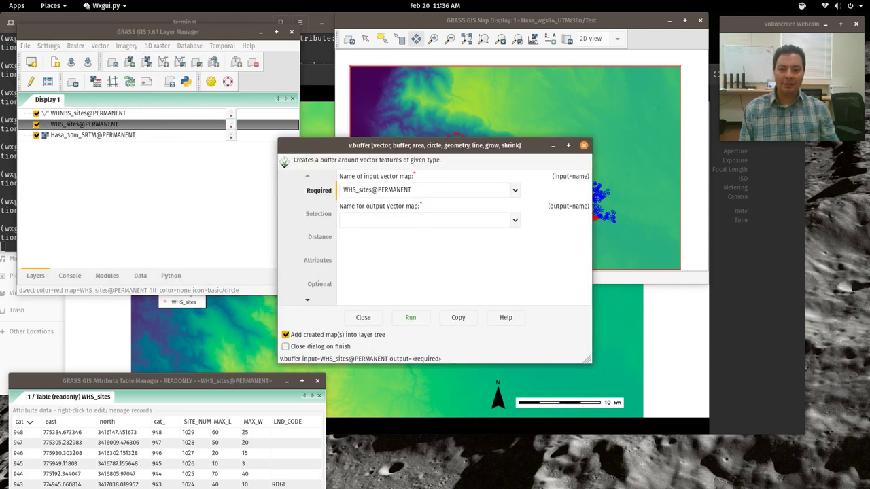
{"action": "left_click_drag", "start_coordinate": [405, 145], "coordinate": [463, 145]}
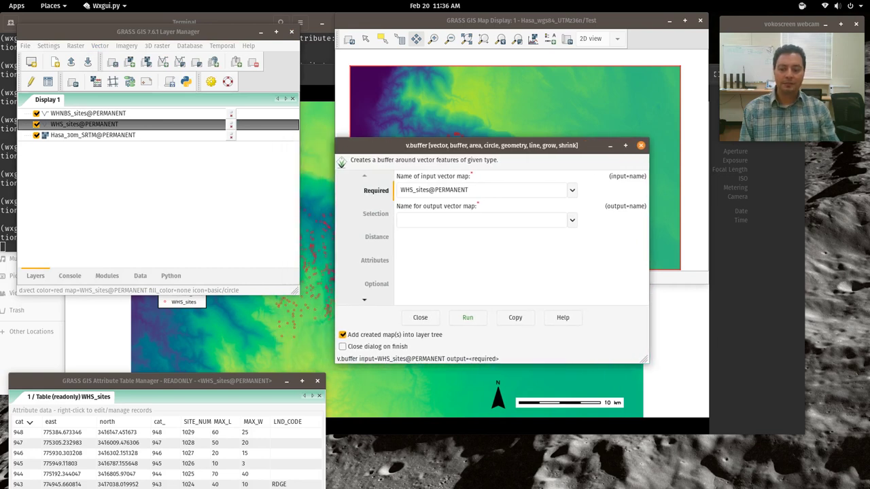
Run the v.buffer command from the GRASS command prompt and close the additional dialog it opens.
{"action": "left_click", "coordinate": [69, 275]}
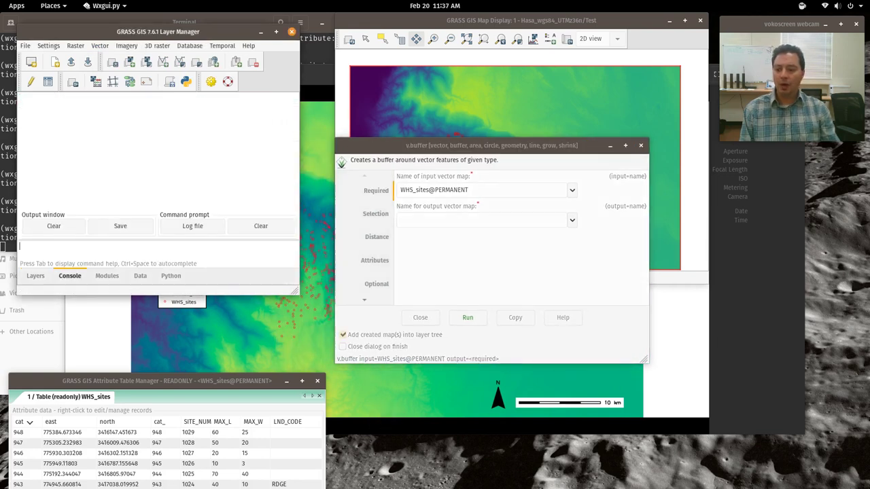
{"action": "left_click", "coordinate": [36, 276]}
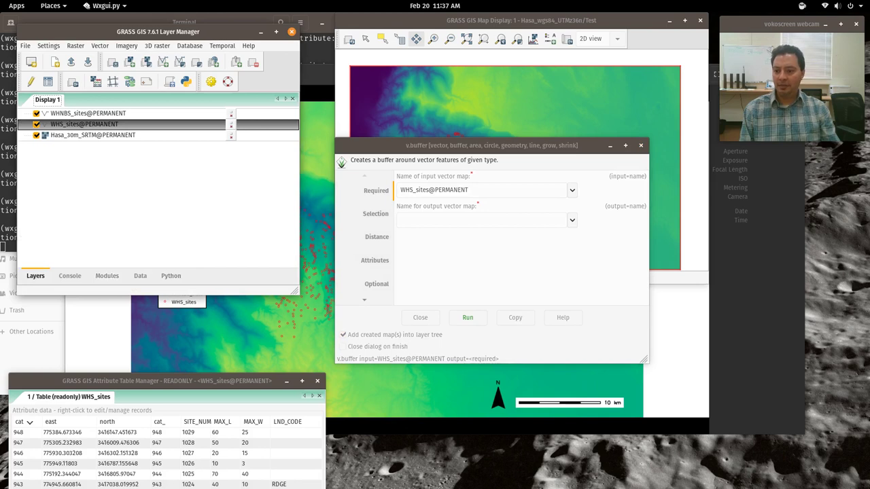
{"action": "left_click", "coordinate": [70, 276]}
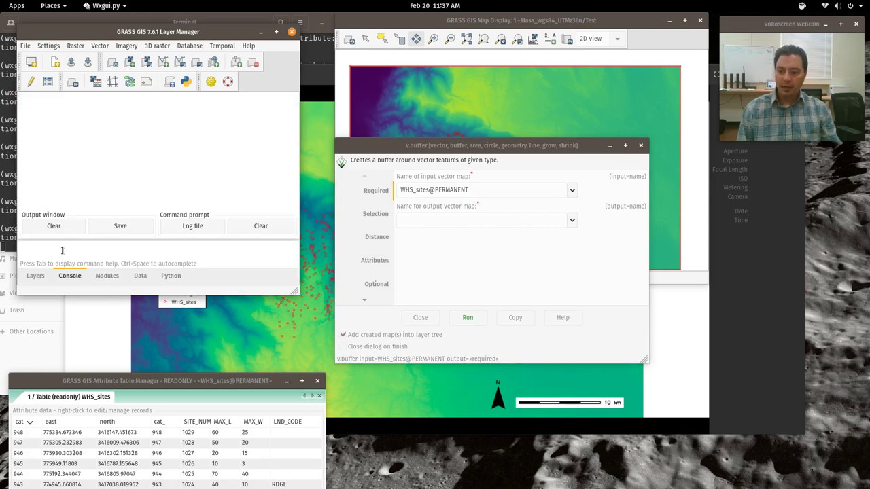
{"action": "type", "text": "v.b"}
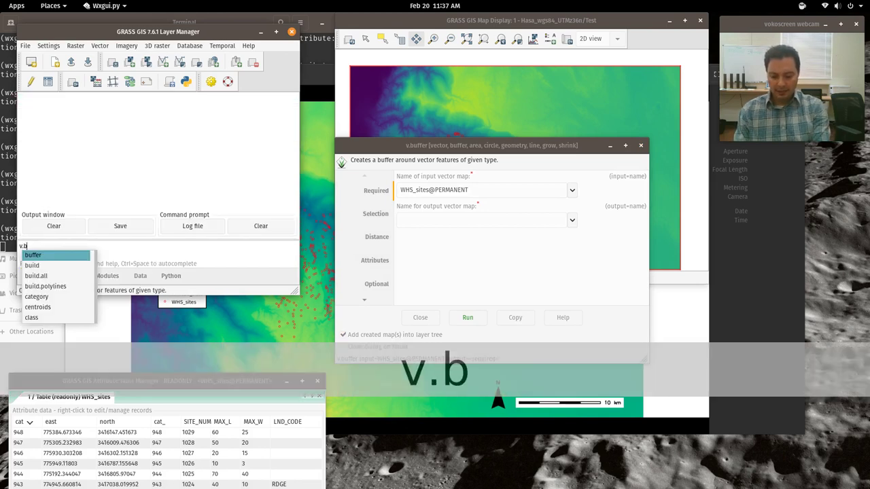
{"action": "type", "text": "uffer"}
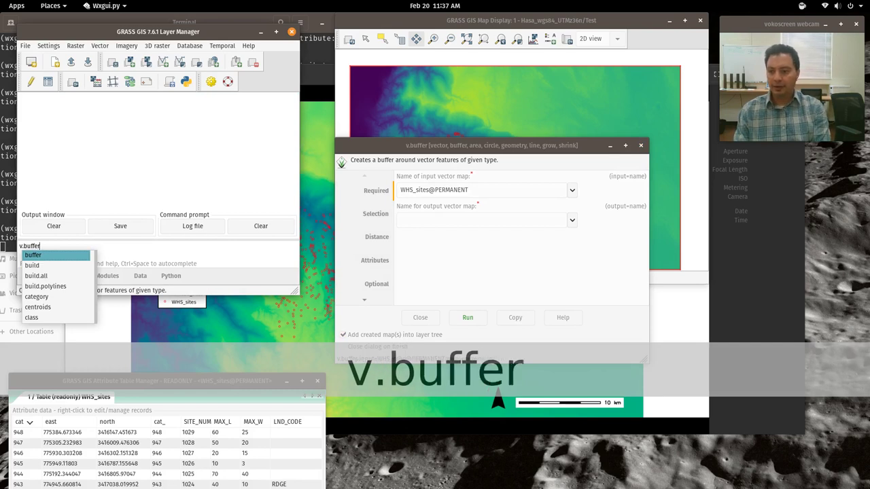
{"action": "key", "text": "Return"}
{"action": "key", "text": "Return"}
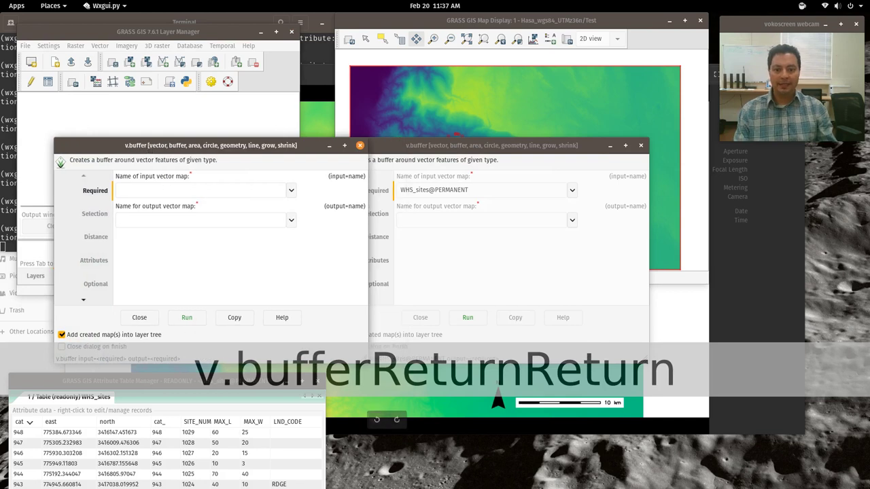
{"action": "left_click_drag", "start_coordinate": [494, 146], "coordinate": [537, 137]}
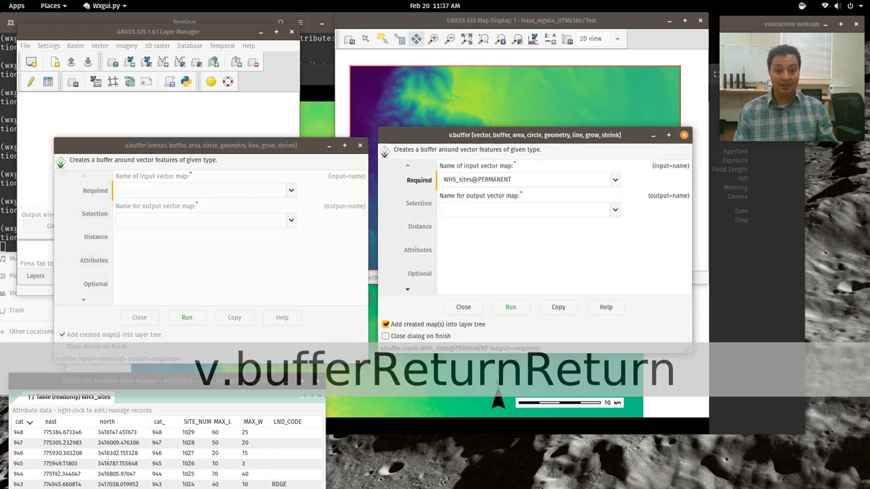
{"action": "left_click", "coordinate": [360, 145]}
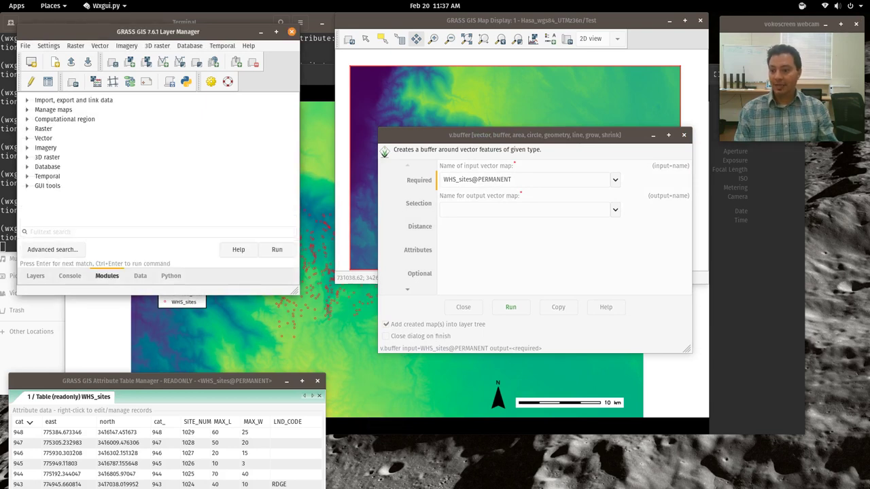
Open a new Buffer vectors (v.buffer) dialog from the Vector group of the module tree.
{"action": "left_click", "coordinate": [27, 137]}
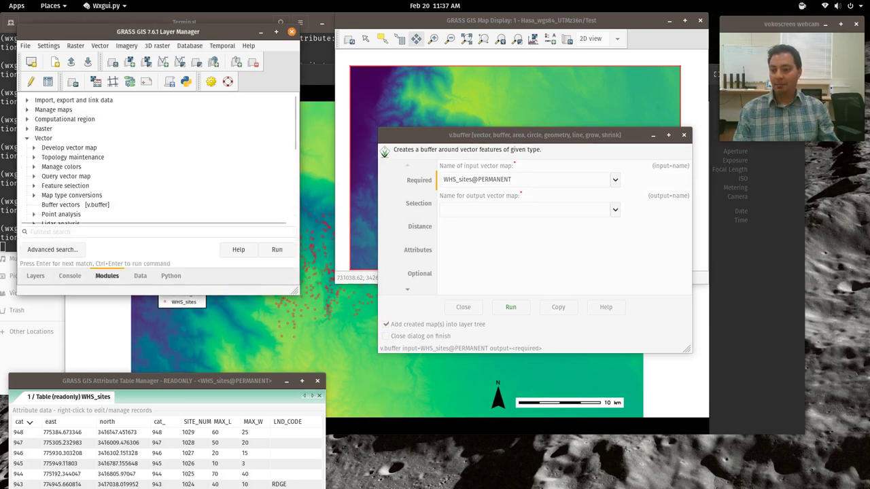
{"action": "scroll", "coordinate": [34, 155], "scroll_direction": "down", "scroll_amount": 3}
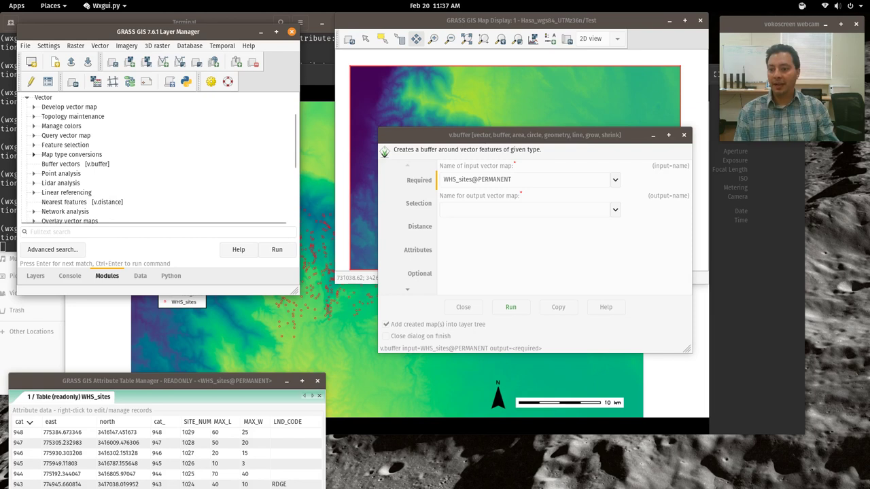
{"action": "left_click_drag", "start_coordinate": [434, 144], "coordinate": [297, 169]}
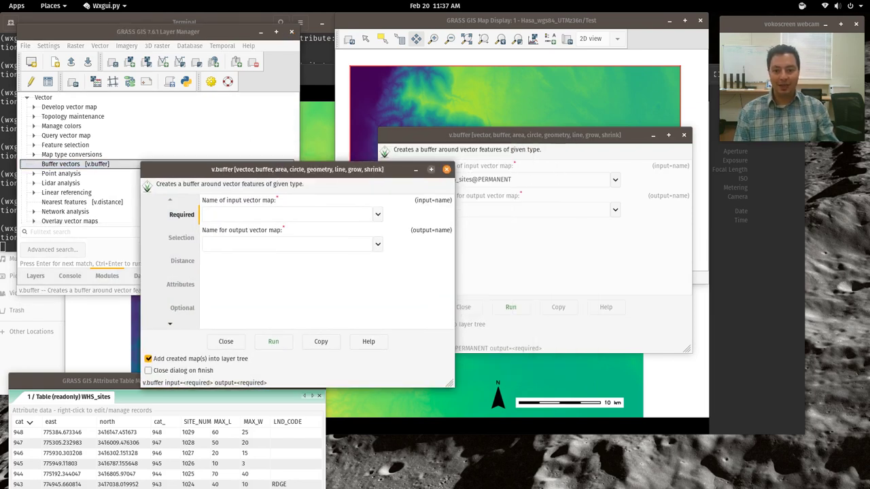
Close the extra v.buffer dialog and view the data catalog, Python shell and command console before returning to the layer list.
{"action": "left_click", "coordinate": [446, 169]}
{"action": "left_click", "coordinate": [140, 276]}
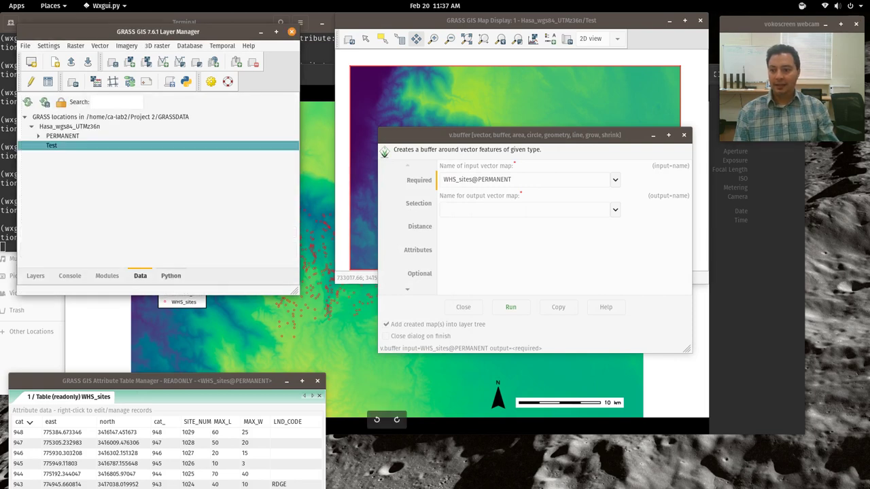
{"action": "left_click", "coordinate": [171, 275]}
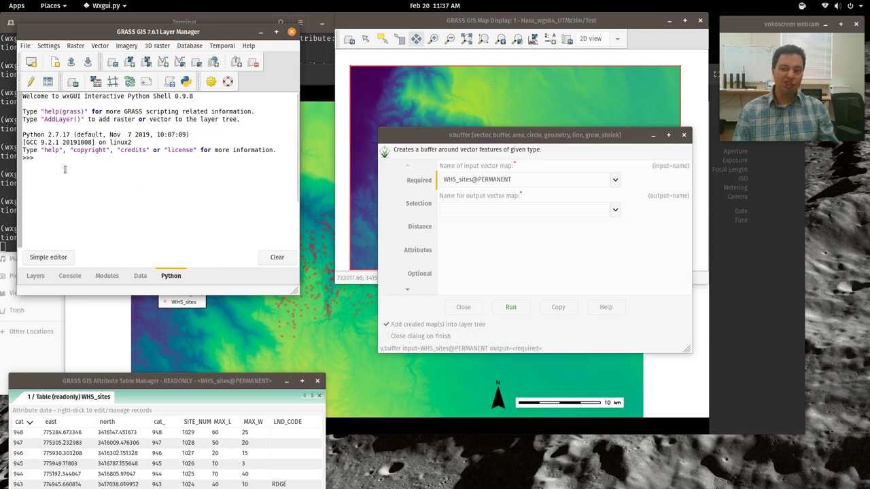
{"action": "left_click", "coordinate": [69, 276]}
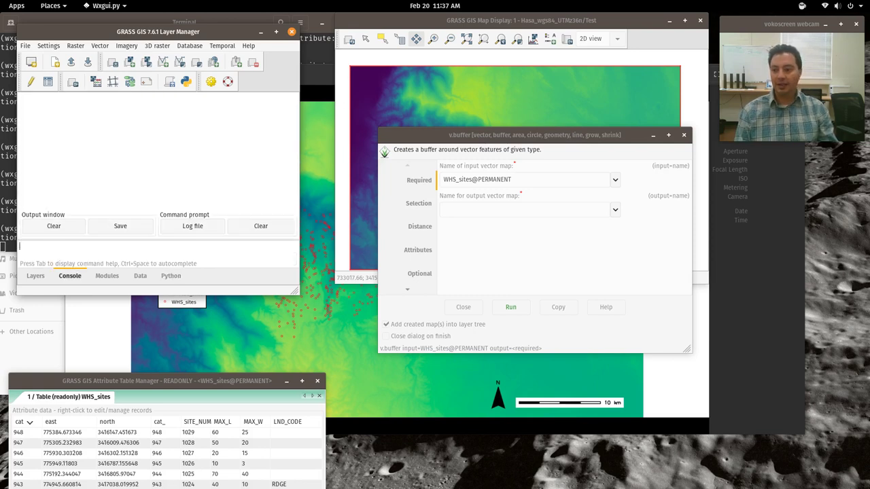
{"action": "left_click", "coordinate": [36, 276]}
Set WHS_sites@PERMANENT as the v.buffer input map and name the output vector map WHS_buffers_20m.
{"action": "left_click_drag", "start_coordinate": [587, 134], "coordinate": [509, 136]}
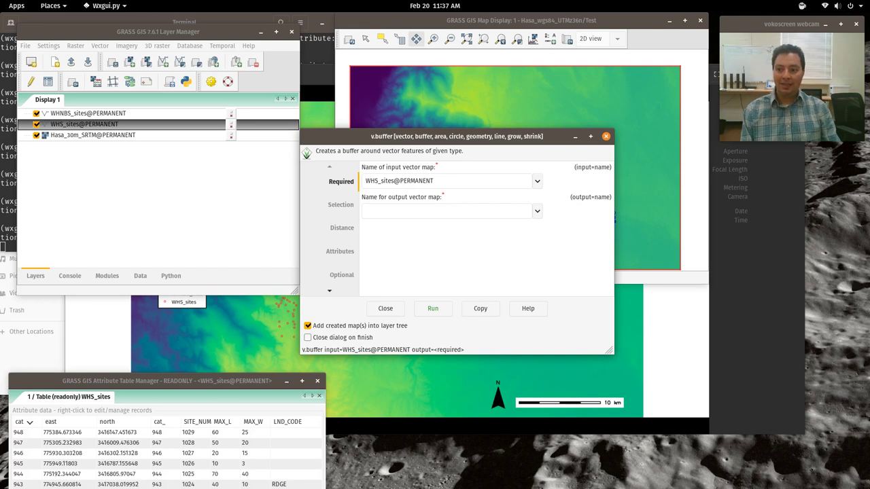
{"action": "left_click", "coordinate": [537, 181]}
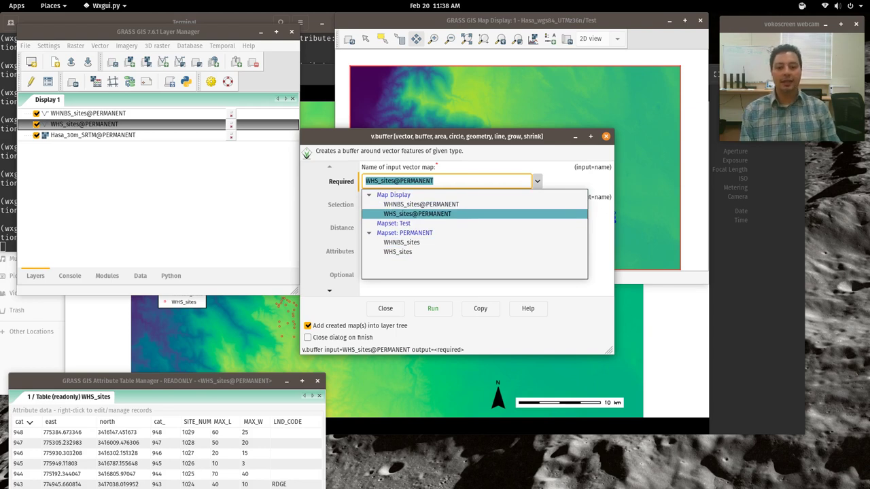
{"action": "left_click", "coordinate": [417, 213]}
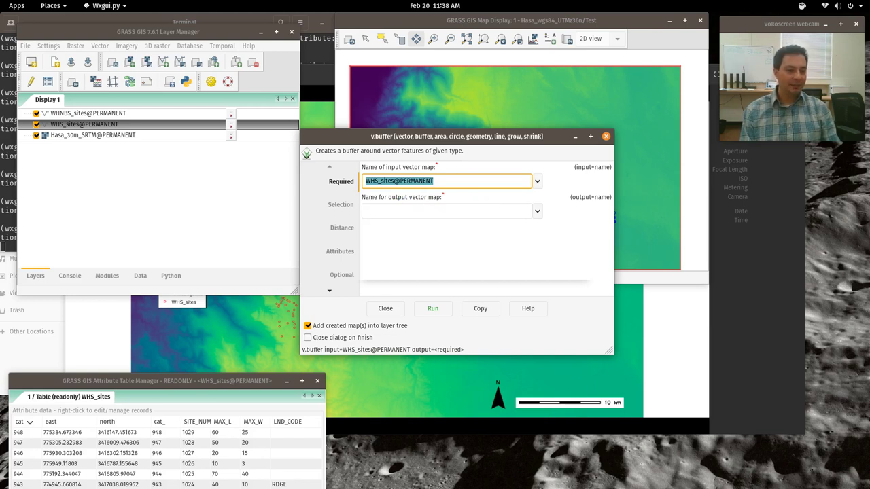
{"action": "left_click", "coordinate": [436, 211]}
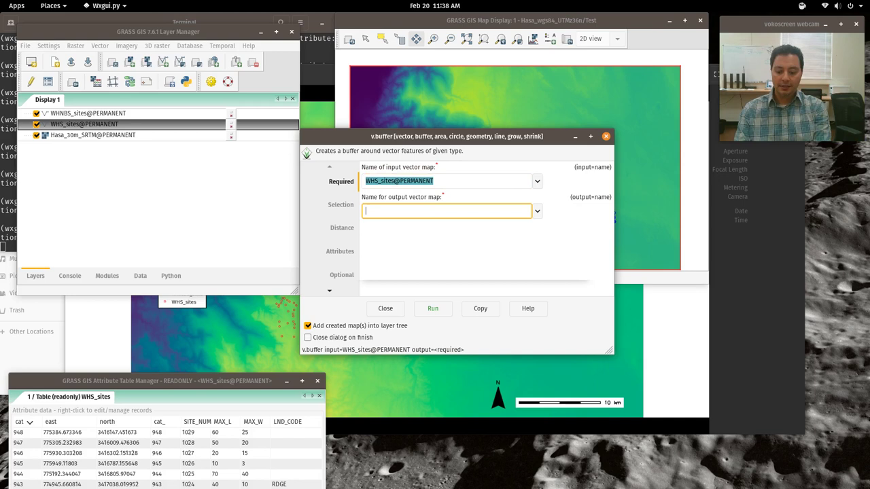
{"action": "type", "text": "WHS"}
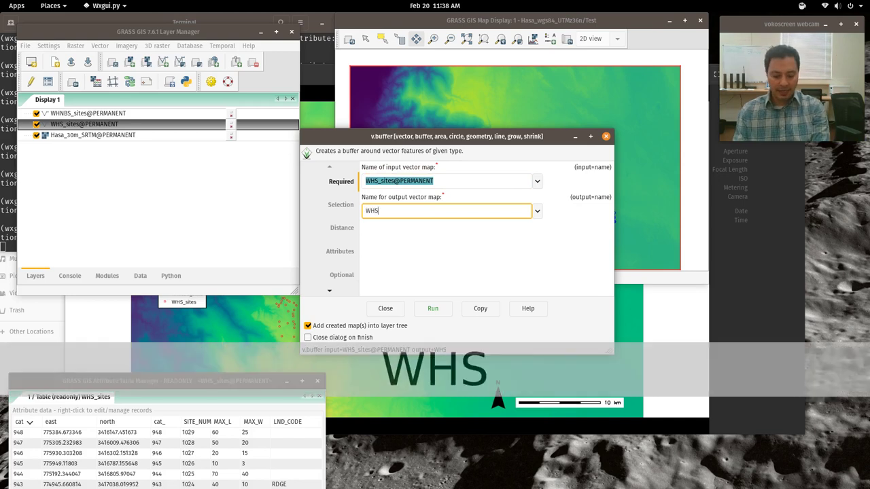
{"action": "type", "text": "_buffers"}
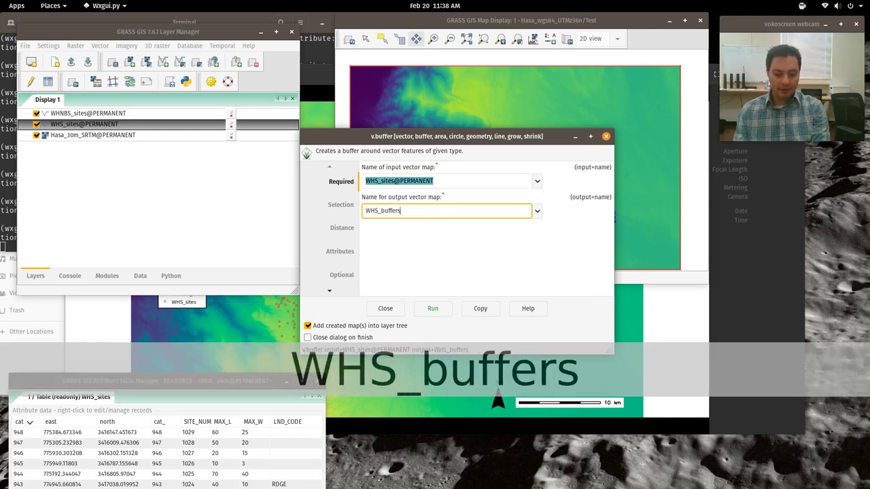
{"action": "type", "text": "_20m"}
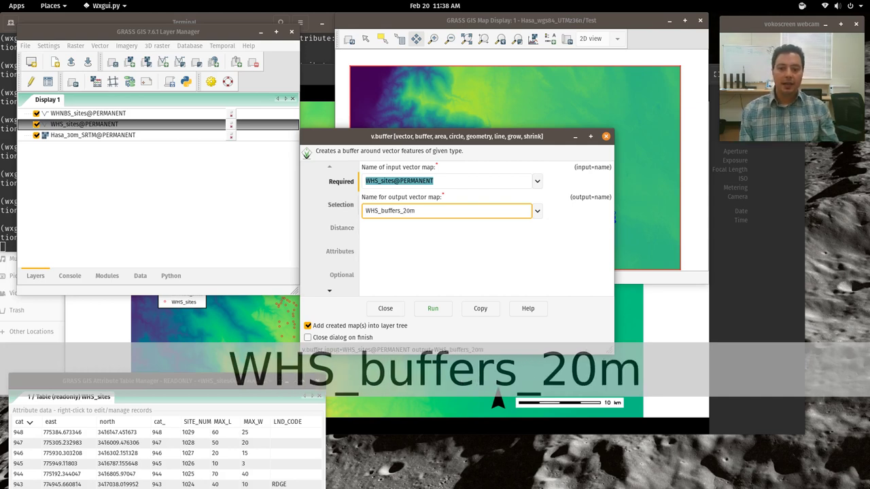
Set the major-axis buffer distance to 20 map units, run v.buffer, and uncover the map display.
{"action": "left_click", "coordinate": [342, 228]}
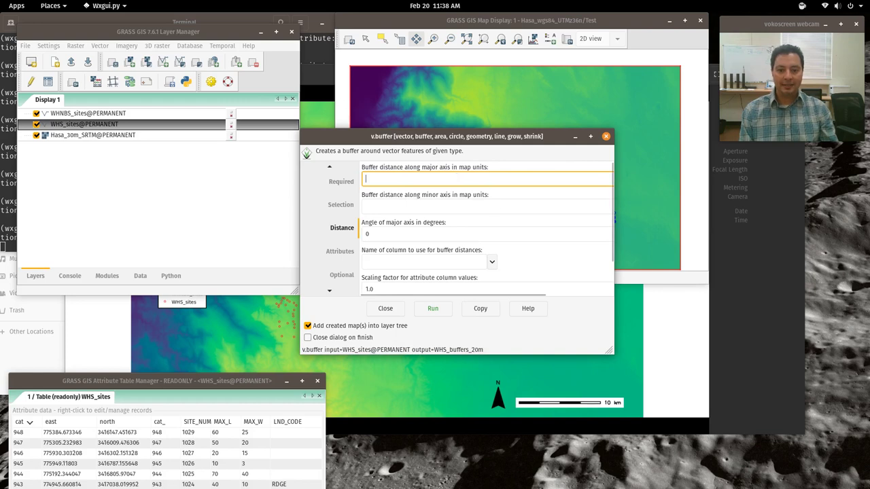
{"action": "type", "text": "20"}
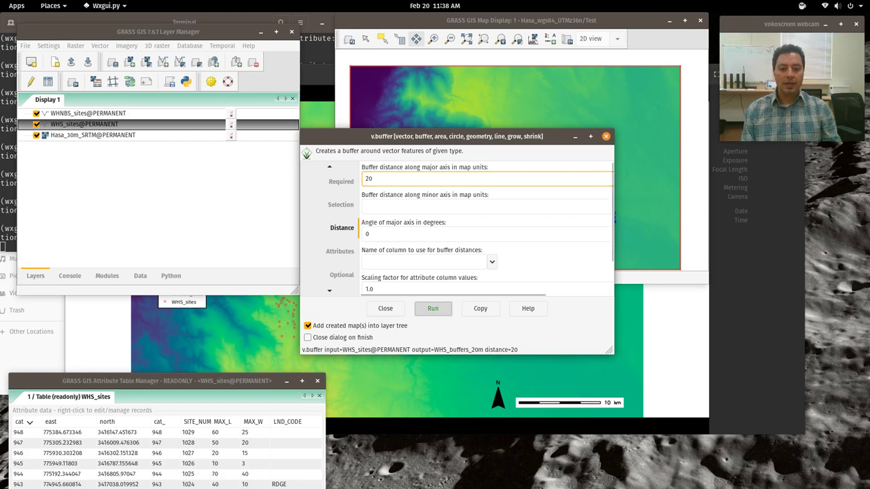
{"action": "left_click", "coordinate": [433, 308]}
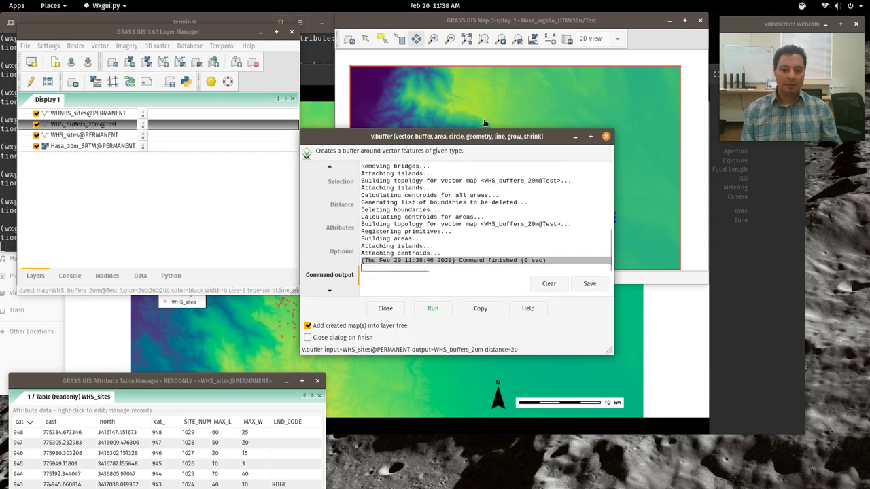
{"action": "left_click_drag", "start_coordinate": [489, 137], "coordinate": [372, 298]}
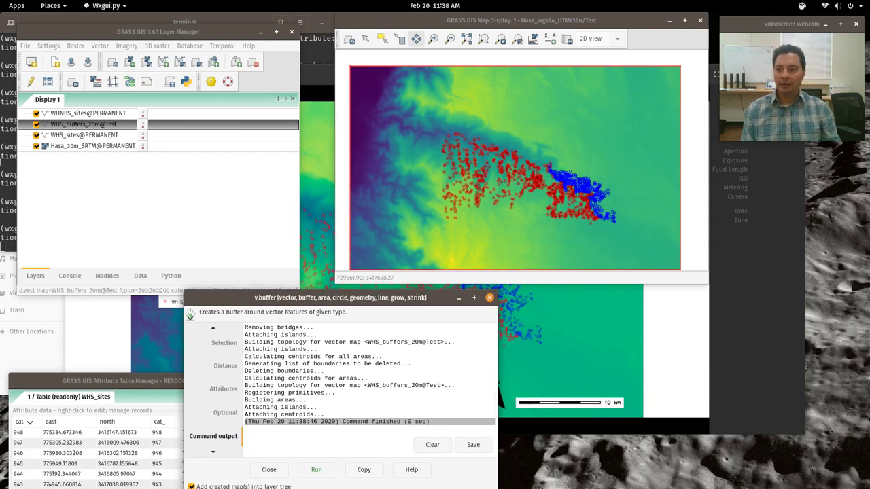
Place WHS_buffers_20m at the top of the layer order, hide WHNBS_sites and WHS_sites, and inspect the 20 m buffers up close.
{"action": "left_click", "coordinate": [83, 125]}
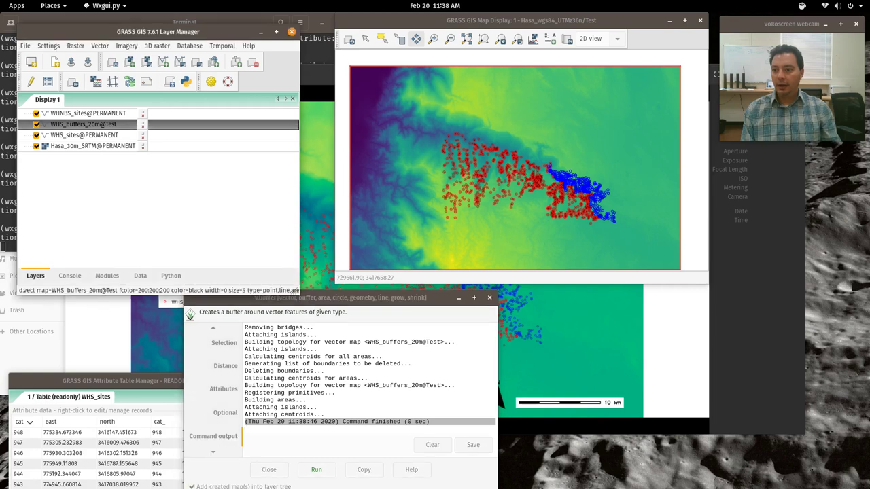
{"action": "left_click", "coordinate": [36, 112]}
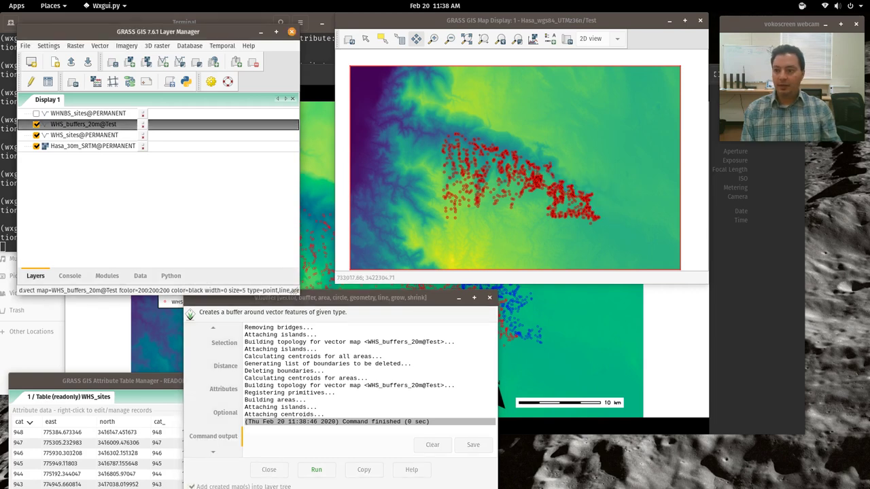
{"action": "left_click", "coordinate": [36, 134]}
{"action": "left_click_drag", "start_coordinate": [64, 121], "coordinate": [65, 113]}
{"action": "left_click", "coordinate": [36, 124]}
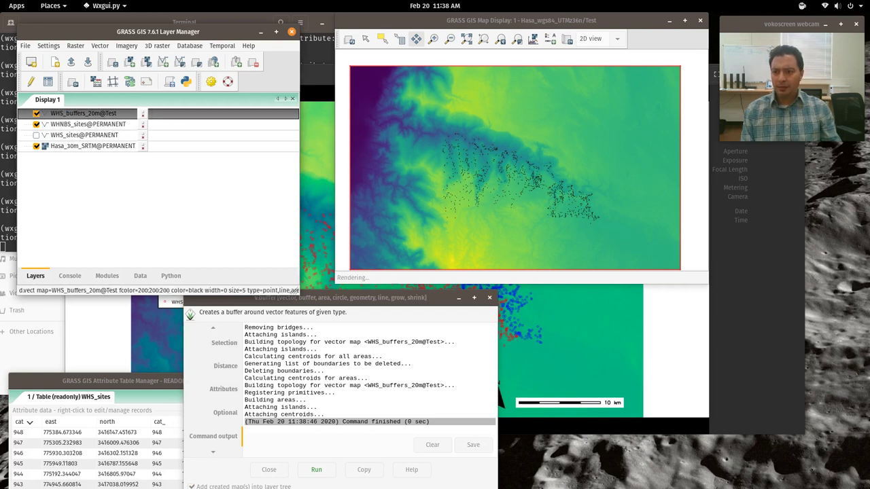
{"action": "left_click", "coordinate": [36, 124]}
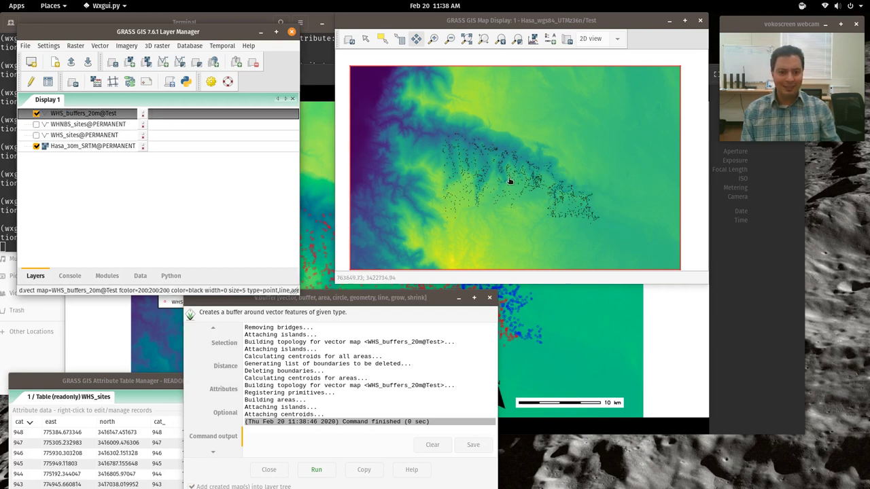
{"action": "scroll", "coordinate": [510, 181], "scroll_direction": "up", "scroll_amount": 1}
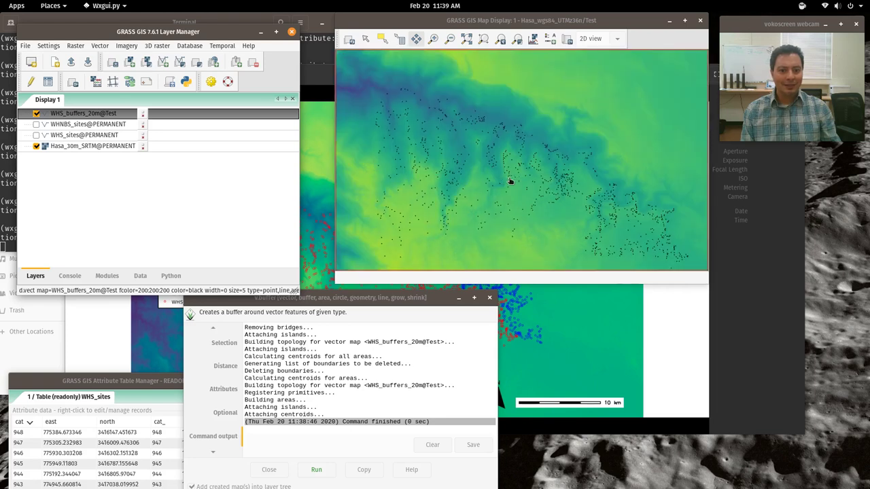
{"action": "scroll", "coordinate": [511, 175], "scroll_direction": "up", "scroll_amount": 1}
{"action": "scroll", "coordinate": [511, 173], "scroll_direction": "up", "scroll_amount": 1}
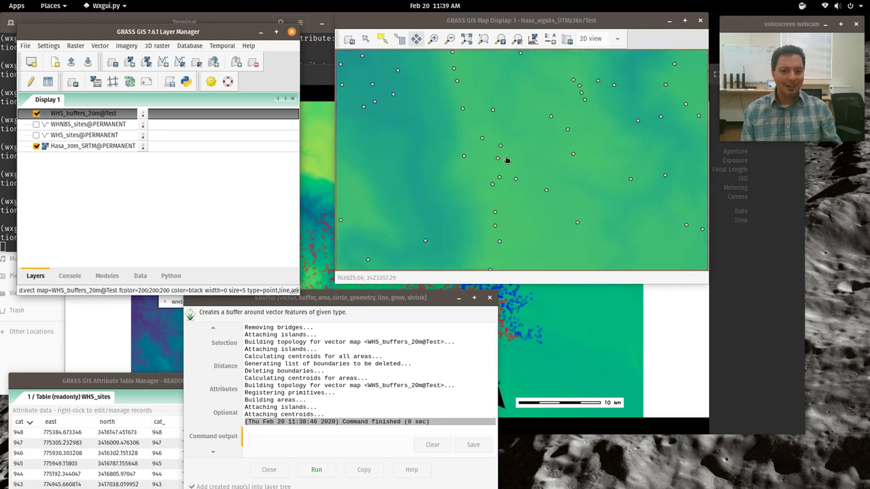
{"action": "scroll", "coordinate": [498, 161], "scroll_direction": "down", "scroll_amount": 1}
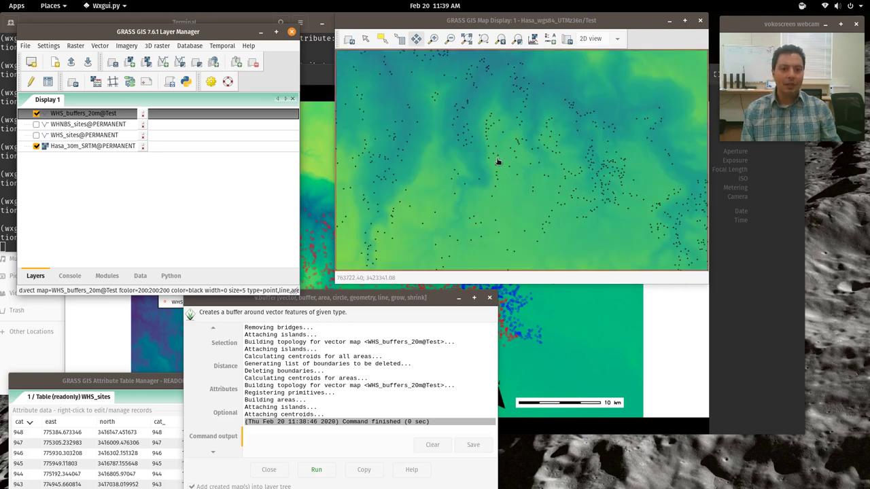
{"action": "scroll", "coordinate": [497, 161], "scroll_direction": "down", "scroll_amount": 1}
Return to the v.buffer required settings and change the output vector map name to WHS_buffers_200m.
{"action": "left_click_drag", "start_coordinate": [461, 297], "coordinate": [556, 110]}
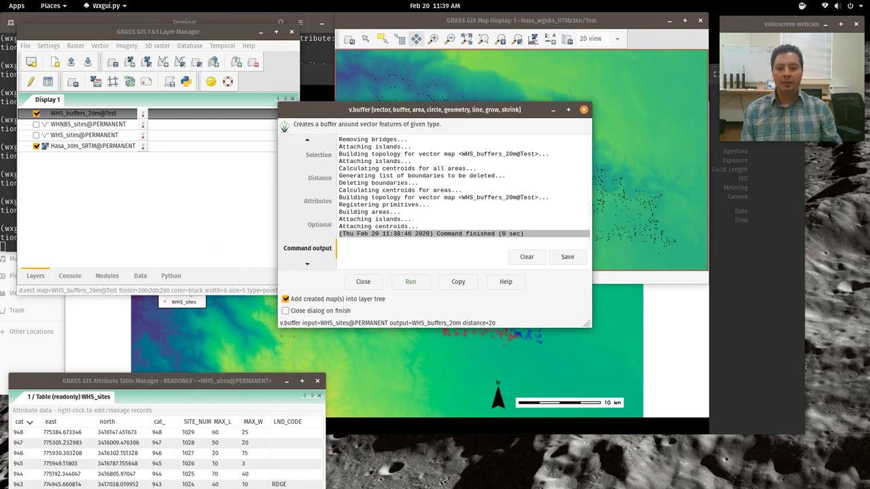
{"action": "left_click", "coordinate": [307, 139]}
{"action": "left_click", "coordinate": [307, 139]}
{"action": "left_click", "coordinate": [307, 140]}
{"action": "left_click", "coordinate": [307, 139]}
{"action": "scroll", "coordinate": [318, 197], "scroll_direction": "up", "scroll_amount": 1}
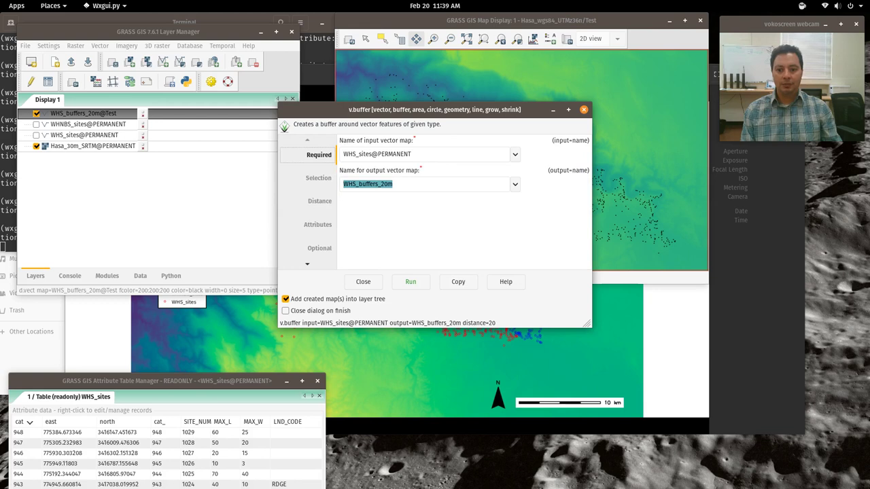
{"action": "left_click", "coordinate": [406, 184]}
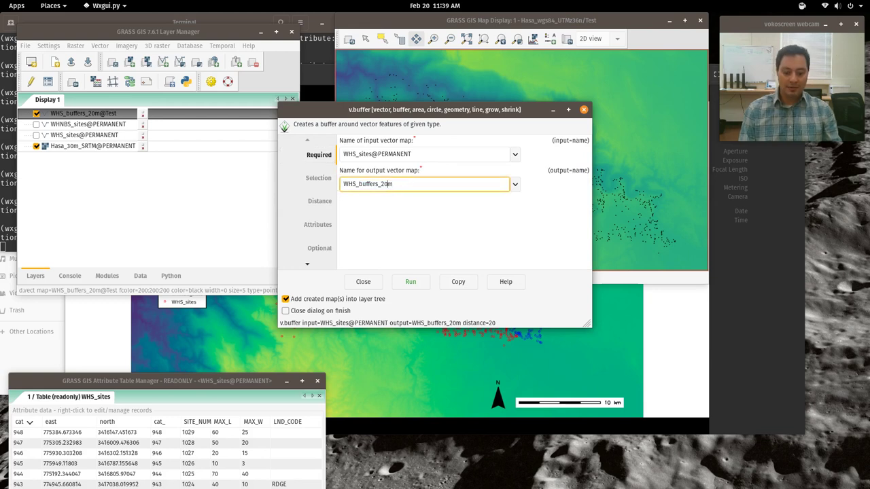
{"action": "type", "text": "0"}
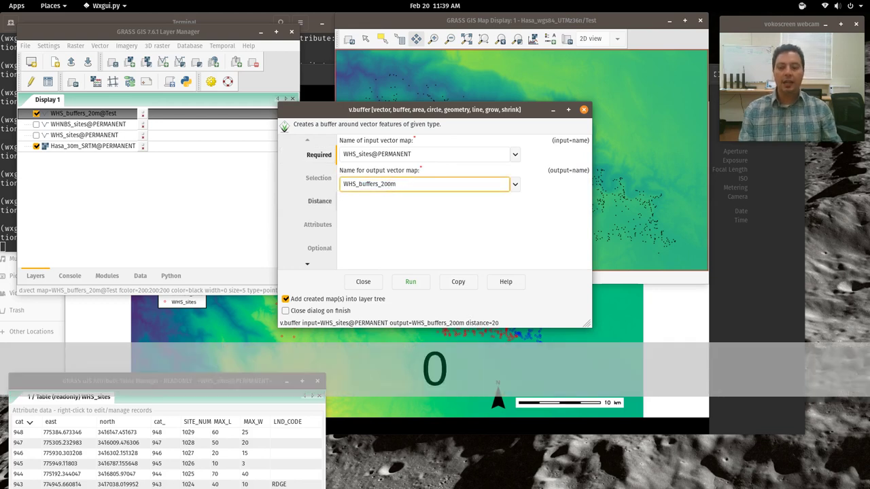
Set the major-axis buffer distance to 200 map units and run v.buffer.
{"action": "left_click", "coordinate": [319, 201]}
{"action": "left_click", "coordinate": [387, 154]}
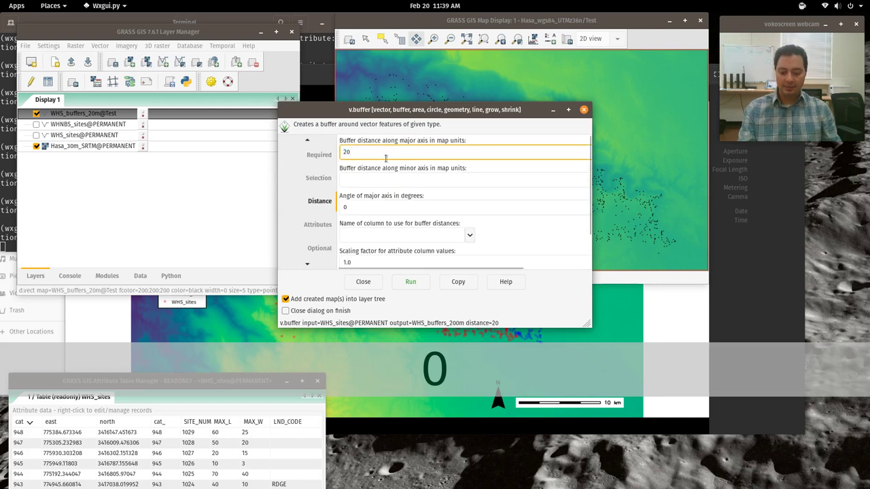
{"action": "type", "text": "0"}
{"action": "left_click", "coordinate": [411, 282]}
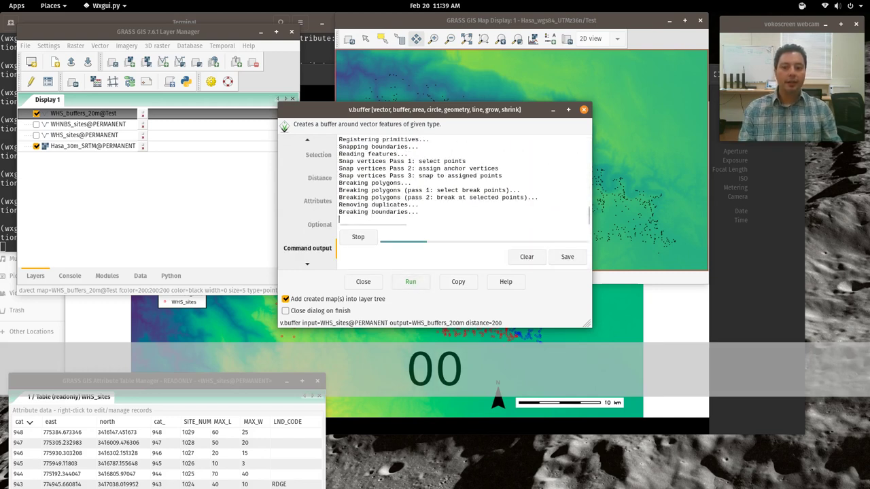
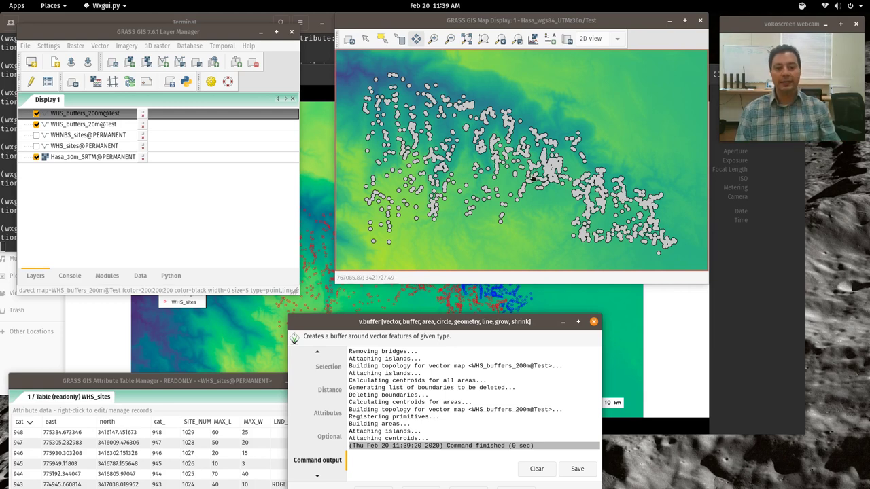
Place WHS_buffers_200m below WHS_buffers_20m in the layer order and toggle the 20 m buffers off and on to compare them.
{"action": "left_click", "coordinate": [65, 119]}
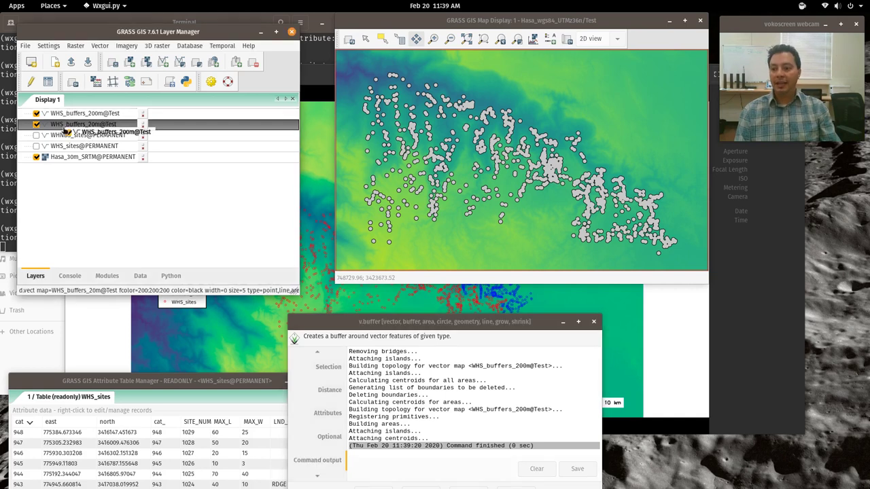
{"action": "left_click_drag", "start_coordinate": [66, 117], "coordinate": [68, 135]}
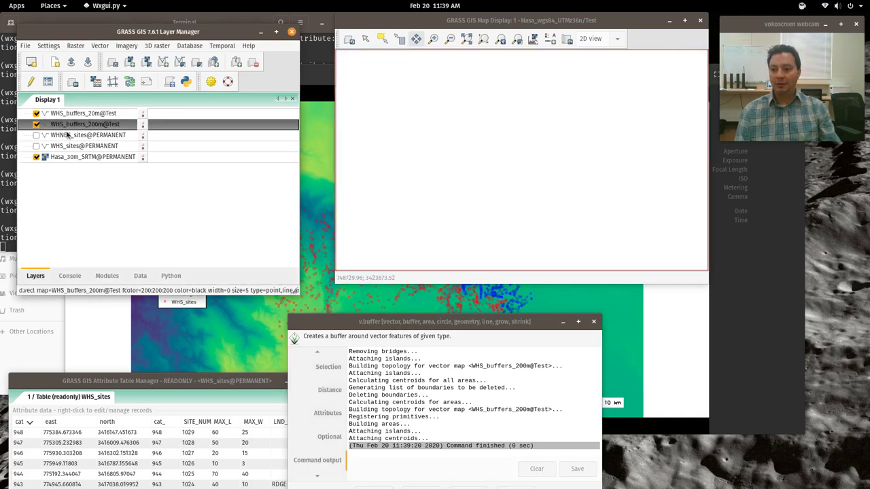
{"action": "left_click", "coordinate": [36, 114]}
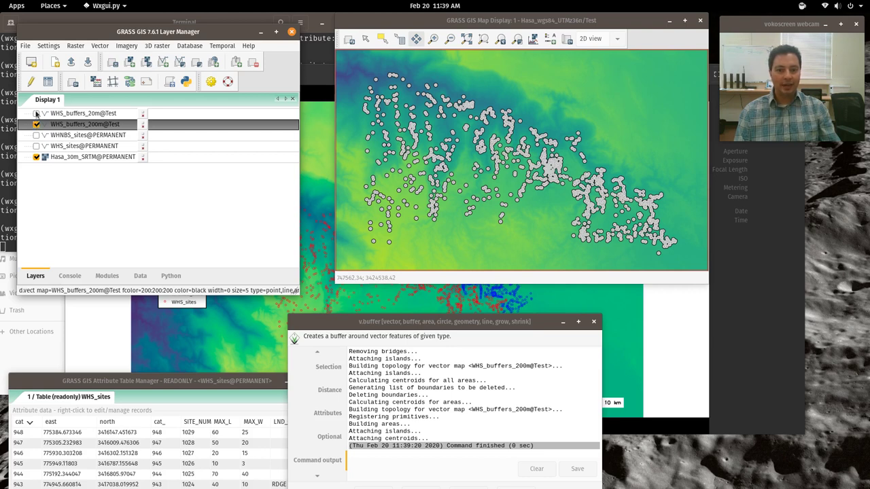
{"action": "left_click", "coordinate": [36, 113]}
Open the dialog for adding a vector map layer (d.vect) and browse the available vector maps without choosing one.
{"action": "left_click", "coordinate": [129, 62]}
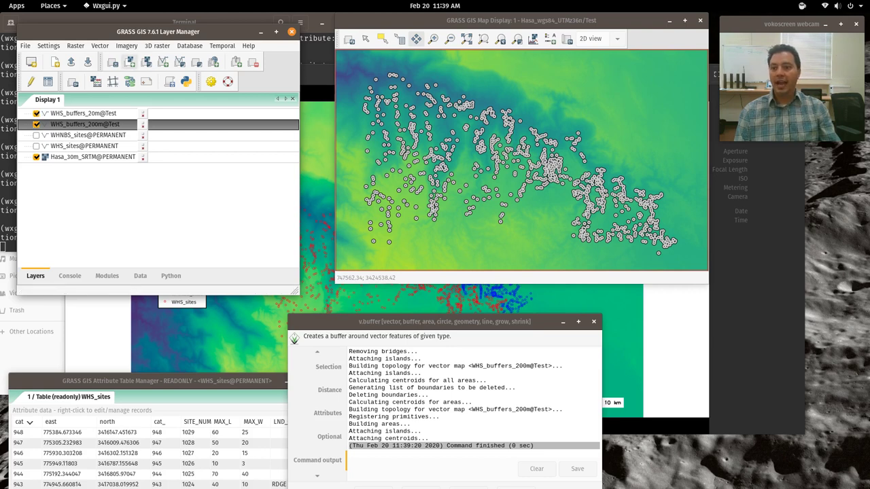
{"action": "left_click", "coordinate": [284, 122]}
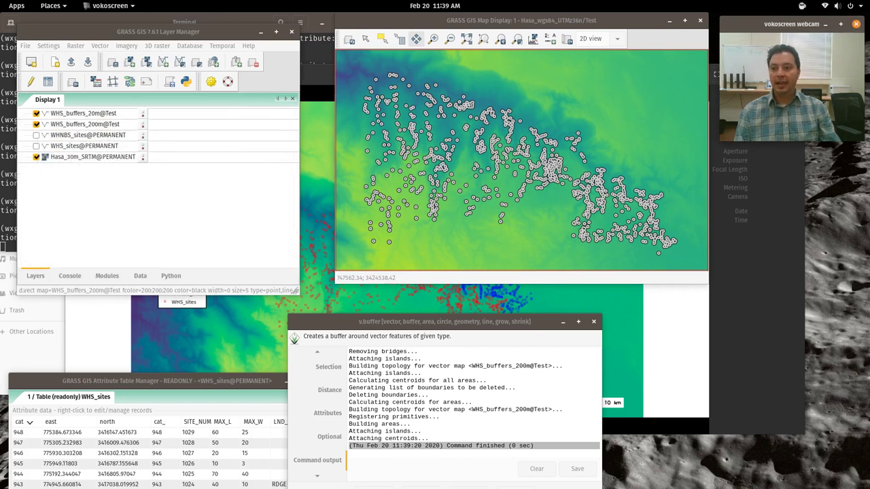
{"action": "left_click", "coordinate": [163, 61]}
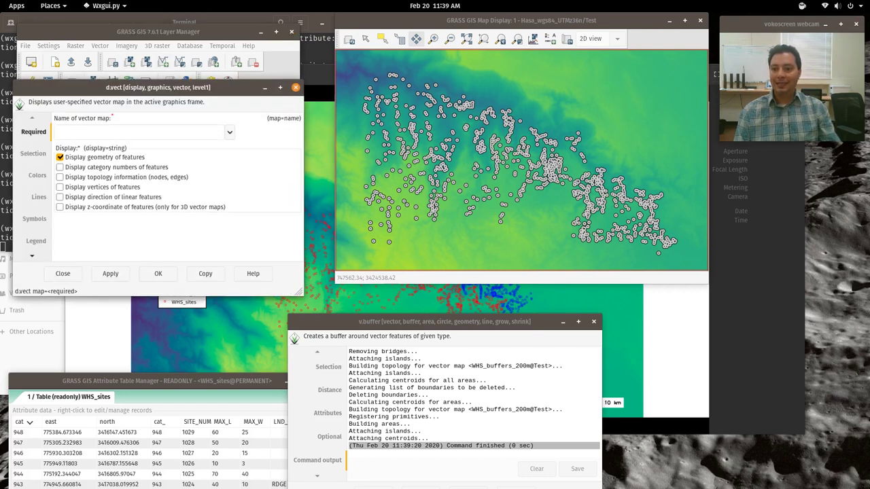
{"action": "left_click", "coordinate": [219, 134]}
{"action": "key", "text": "Up"}
{"action": "key", "text": "Down"}
{"action": "key", "text": "Up"}
{"action": "key", "text": "Up"}
{"action": "key", "text": "Down"}
{"action": "key", "text": "Down"}
{"action": "key", "text": "Down"}
{"action": "key", "text": "Down"}
{"action": "key", "text": "Down"}
{"action": "key", "text": "Up"}
{"action": "key", "text": "Down"}
{"action": "key", "text": "Up"}
{"action": "key", "text": "Up"}
{"action": "key", "text": "Down"}
{"action": "key", "text": "Up"}
{"action": "key", "text": "Escape"}
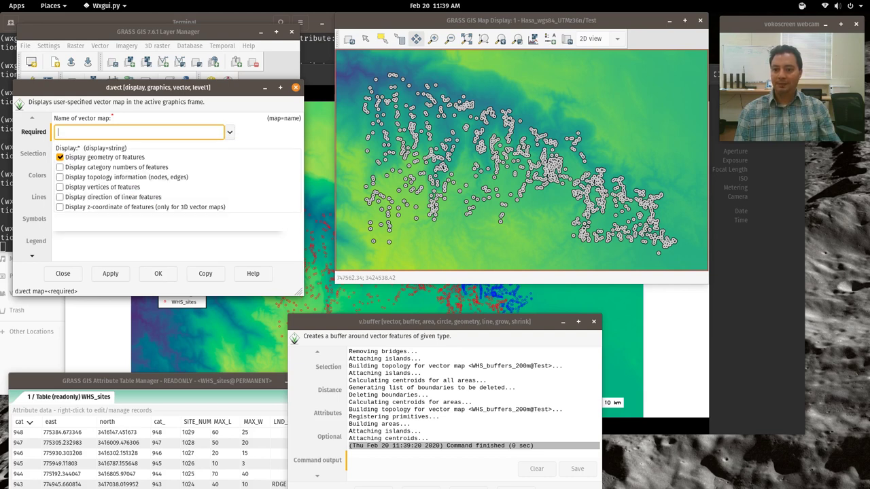
Leave the dialog for adding a vector map and open the map deletion tool (g.remove).
{"action": "key", "text": "Escape"}
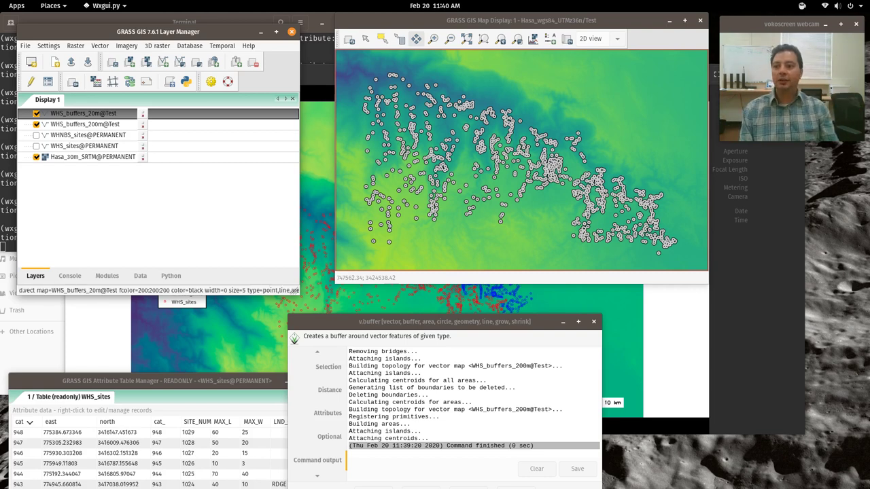
{"action": "left_click", "coordinate": [25, 45]}
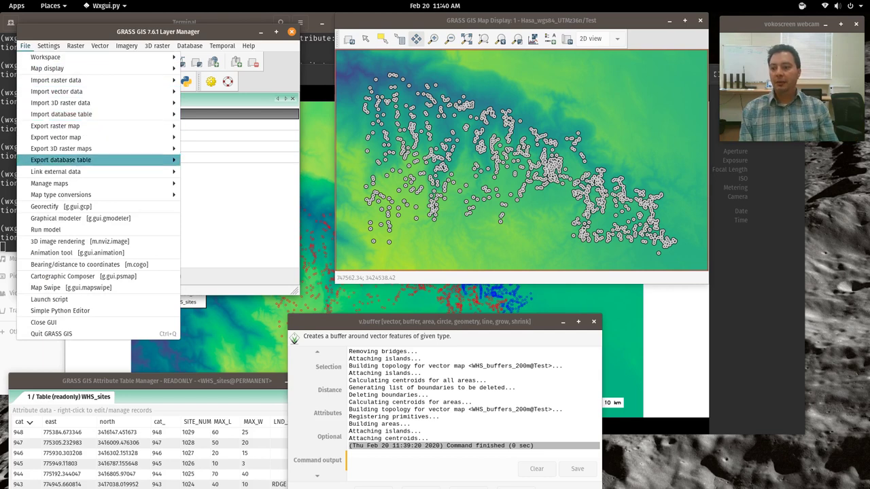
{"action": "mouse_move", "coordinate": [49, 183]}
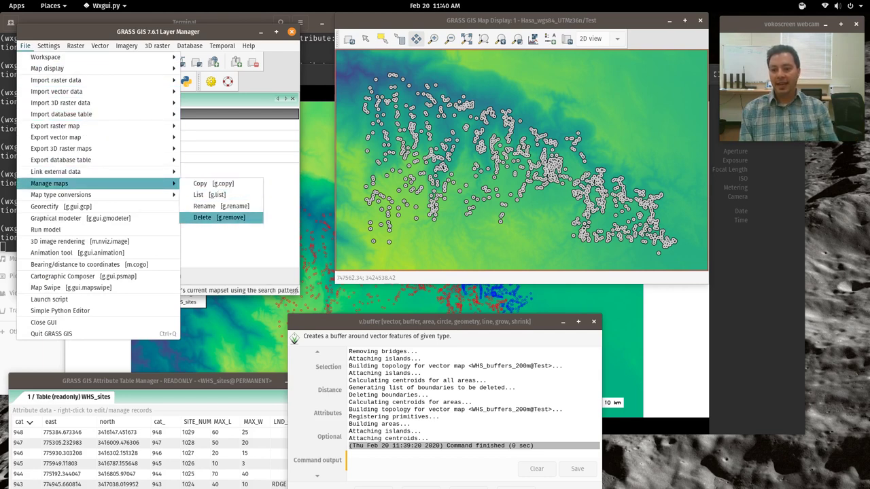
{"action": "left_click", "coordinate": [211, 217]}
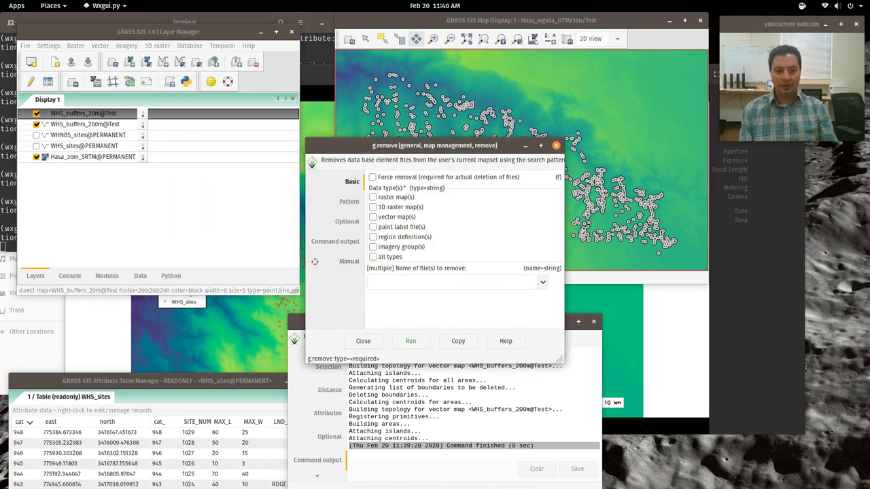
{"action": "left_click_drag", "start_coordinate": [435, 146], "coordinate": [296, 116]}
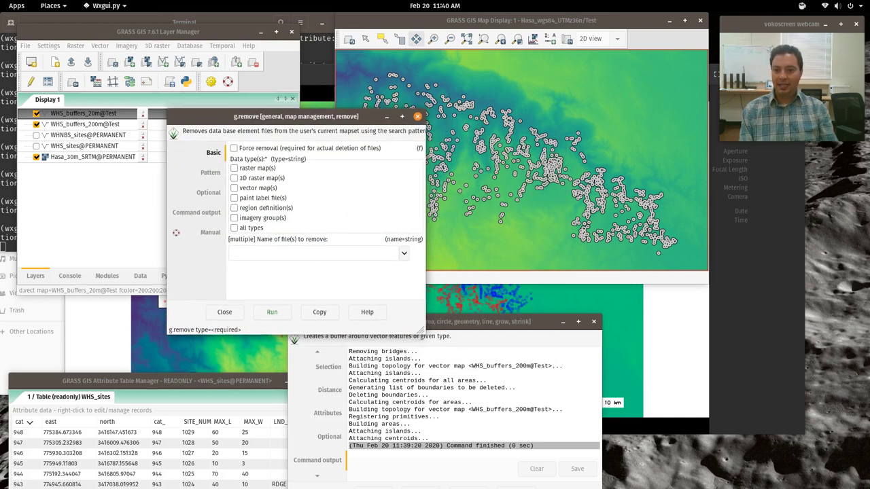
Choose vector maps as the data type and WHS_buffers_20m as the map to remove, and run g.remove without forced removal.
{"action": "left_click", "coordinate": [233, 187]}
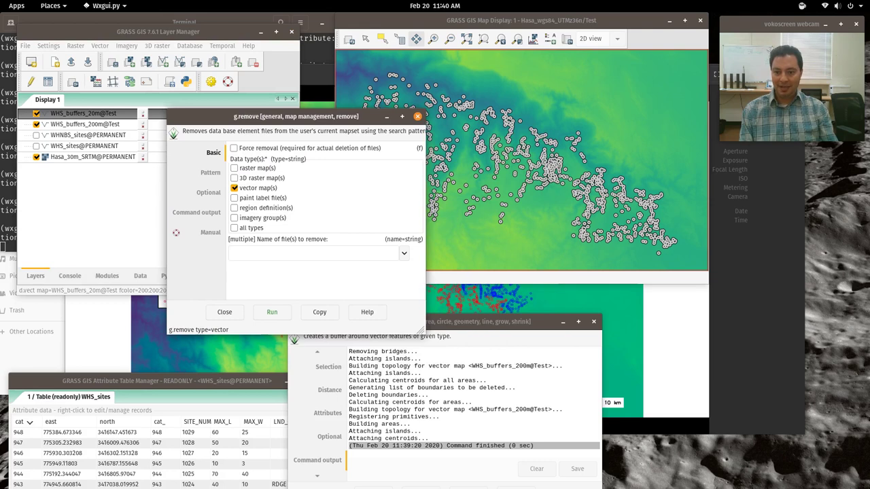
{"action": "left_click", "coordinate": [403, 252]}
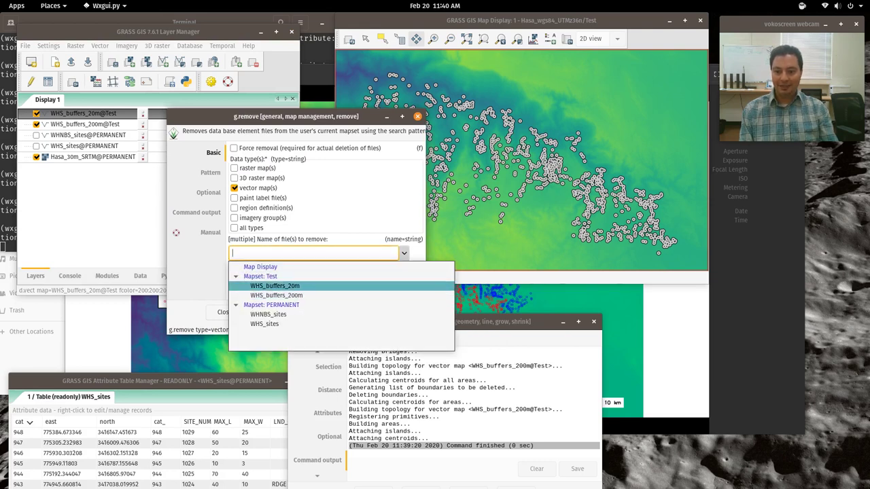
{"action": "left_click", "coordinate": [274, 285]}
{"action": "left_click", "coordinate": [234, 188]}
{"action": "left_click", "coordinate": [404, 253]}
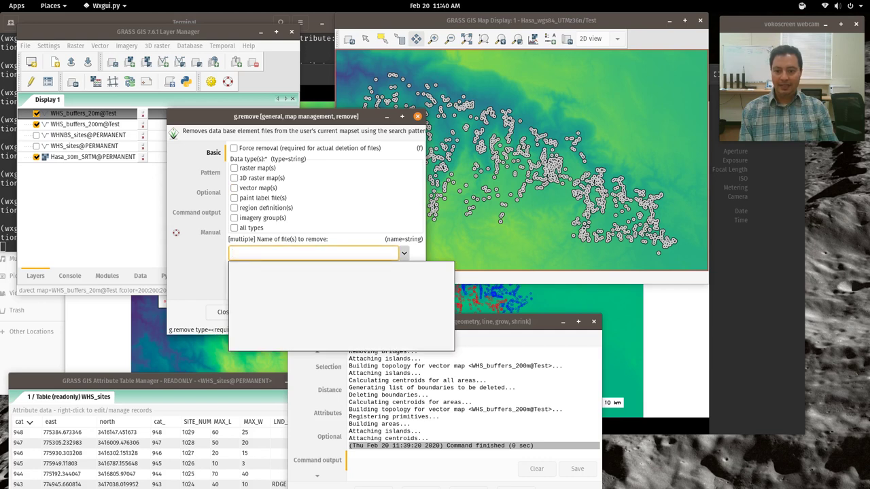
{"action": "key", "text": "Escape"}
{"action": "left_click", "coordinate": [234, 187]}
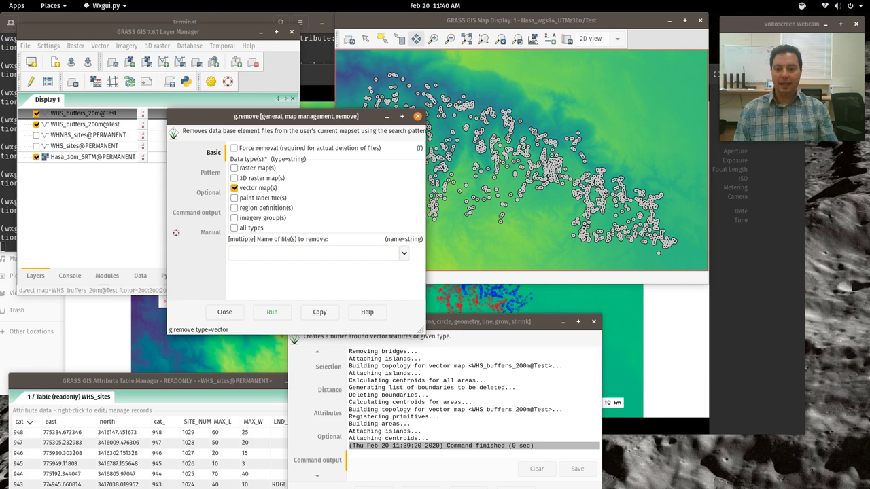
{"action": "left_click", "coordinate": [404, 252]}
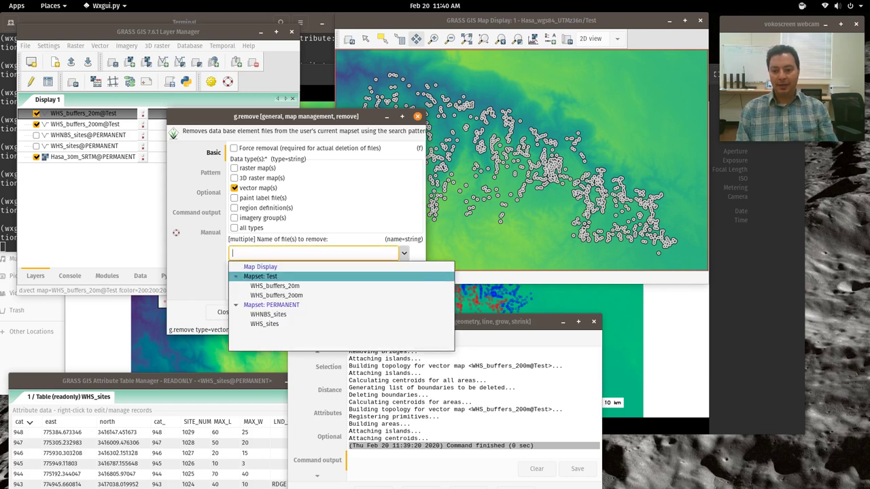
{"action": "key", "text": "Down"}
{"action": "key", "text": "Return"}
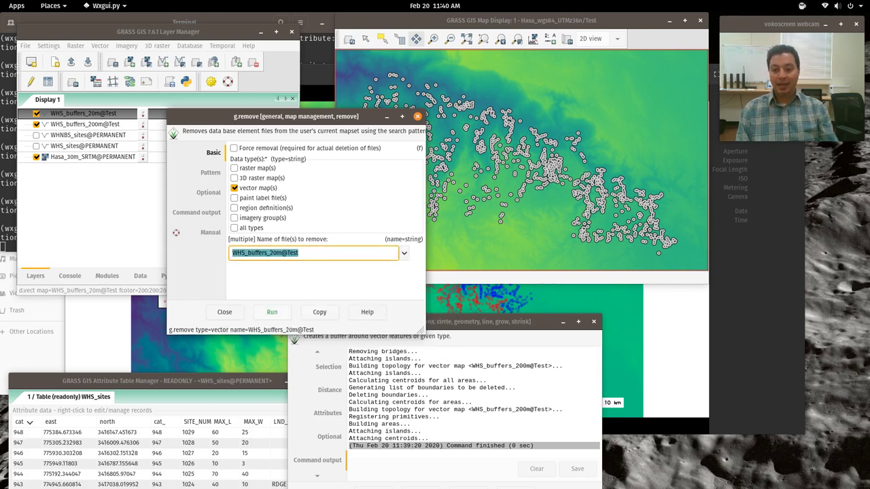
{"action": "left_click", "coordinate": [272, 312]}
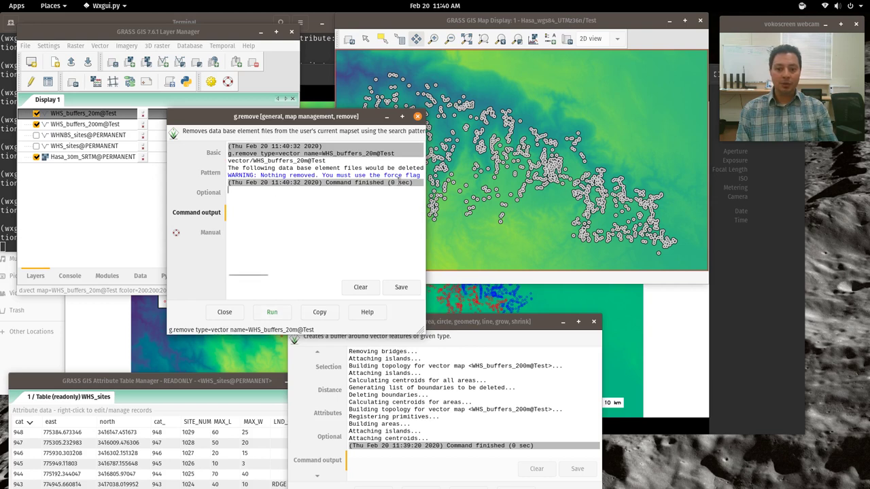
Enable forced removal, delete WHS_buffers_20m from the mapset and close g.remove.
{"action": "left_click", "coordinate": [214, 152]}
{"action": "left_click", "coordinate": [234, 148]}
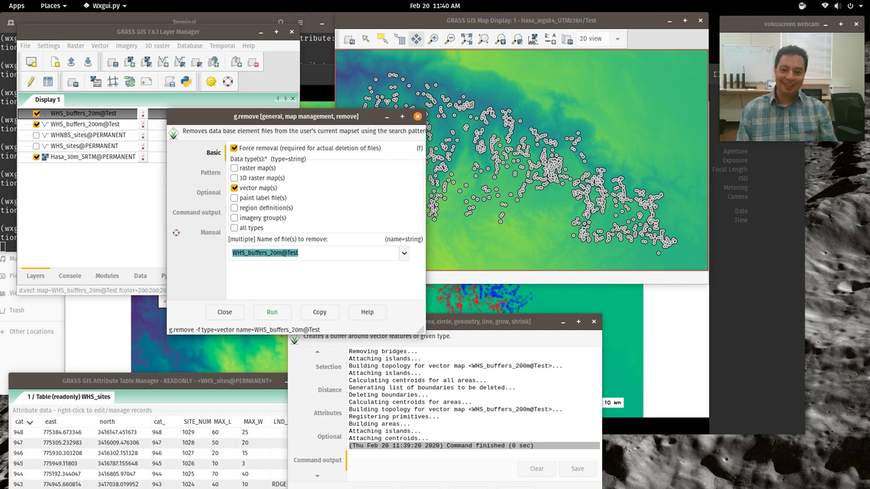
{"action": "left_click", "coordinate": [272, 312]}
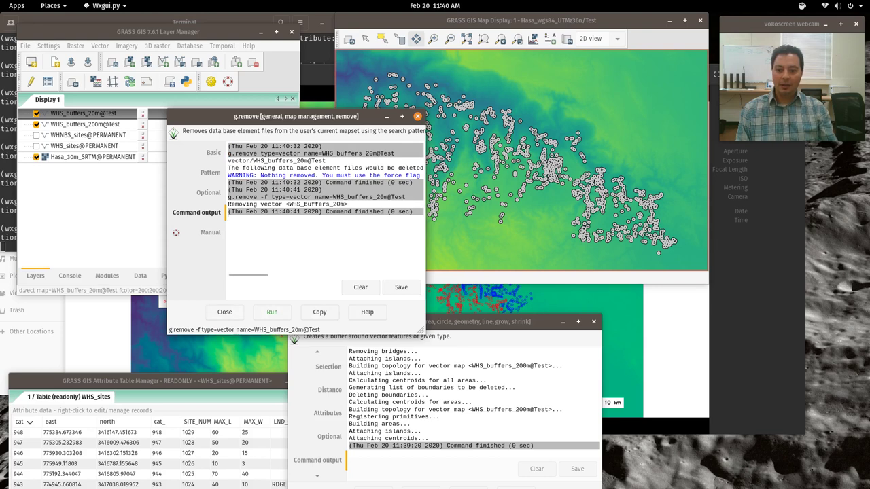
{"action": "left_click", "coordinate": [225, 312]}
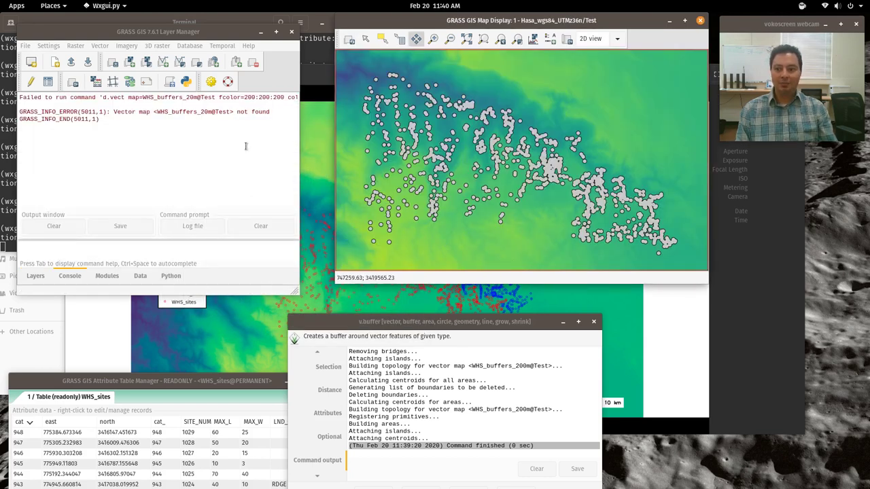
Return to the layer list and remove the WHS_buffers_20m layer from the layer tree.
{"action": "left_click", "coordinate": [35, 275]}
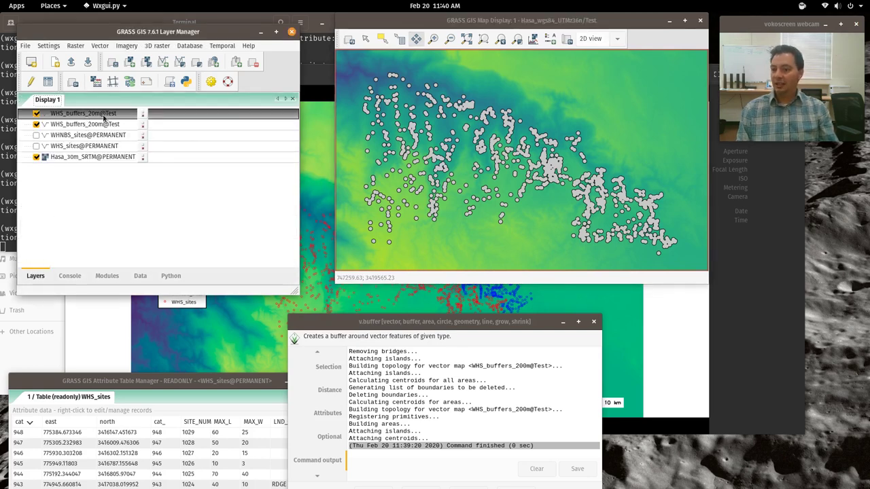
{"action": "right_click", "coordinate": [104, 115]}
{"action": "left_click", "coordinate": [130, 122]}
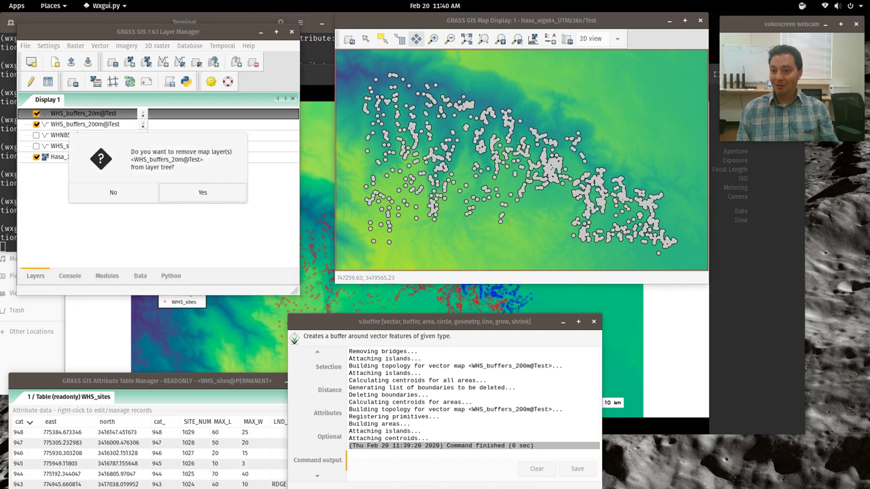
{"action": "left_click", "coordinate": [220, 195]}
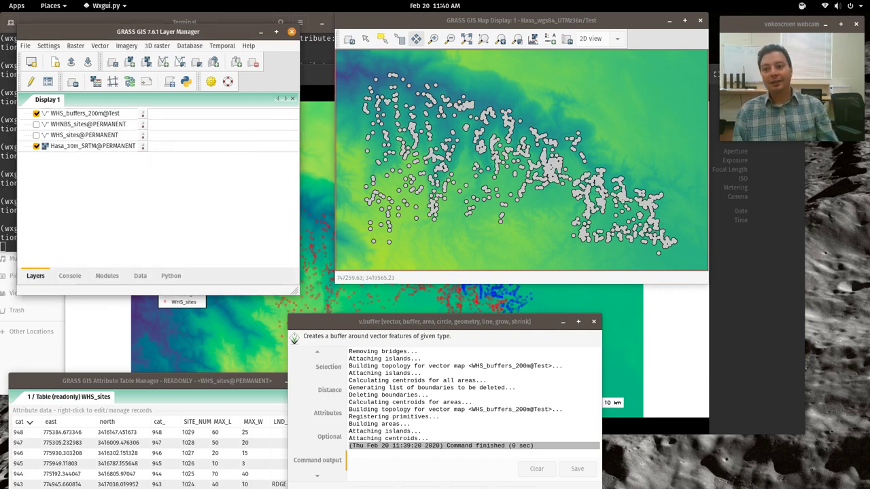
Check which vector maps are available in the d.vect dialog and close it without adding a layer.
{"action": "left_click", "coordinate": [163, 62]}
{"action": "left_click", "coordinate": [230, 132]}
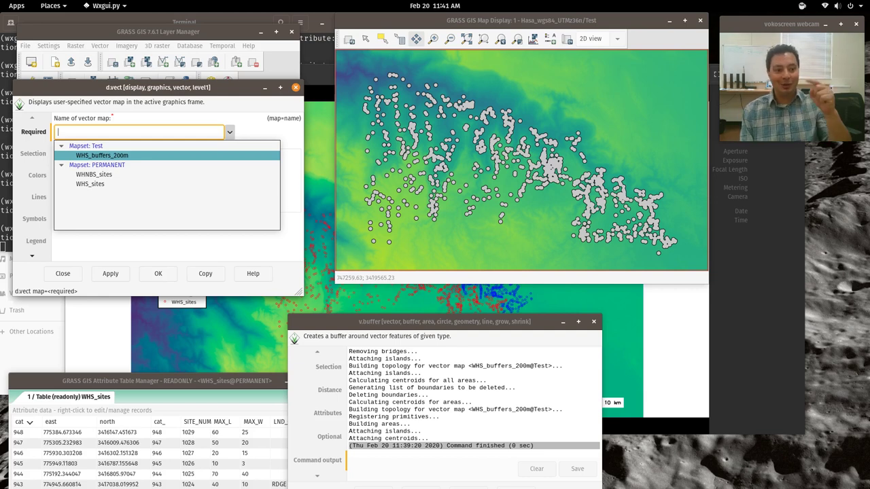
{"action": "left_click", "coordinate": [102, 155]}
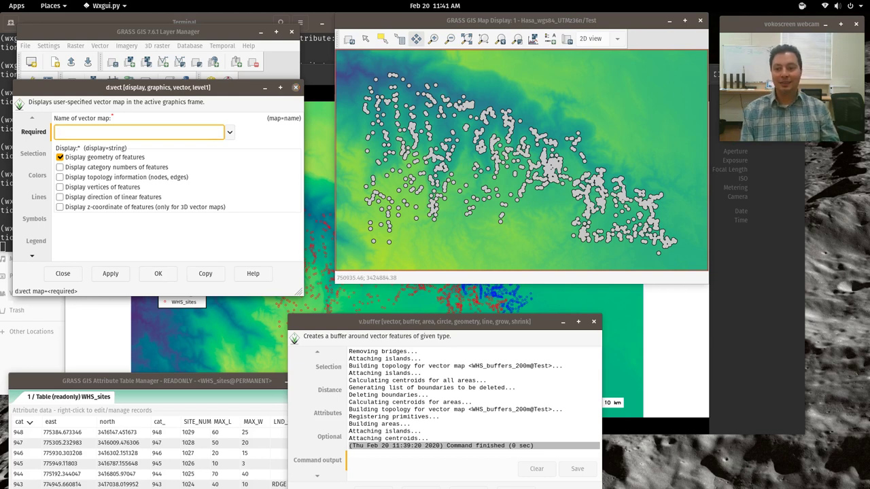
{"action": "left_click", "coordinate": [295, 87]}
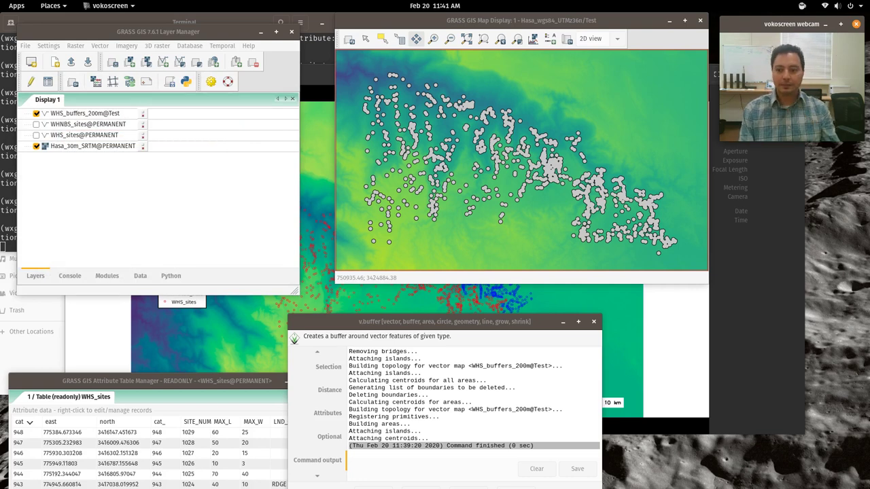
Go back to the v.buffer required settings and change the output vector map name to WHS_buffers_variable.
{"action": "left_click_drag", "start_coordinate": [441, 321], "coordinate": [310, 101]}
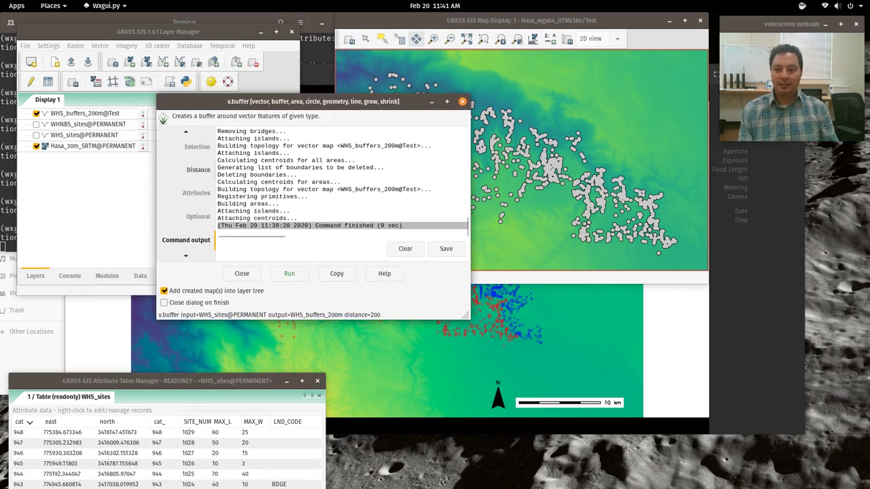
{"action": "left_click", "coordinate": [186, 132]}
{"action": "left_click", "coordinate": [185, 132]}
{"action": "left_click", "coordinate": [185, 132]}
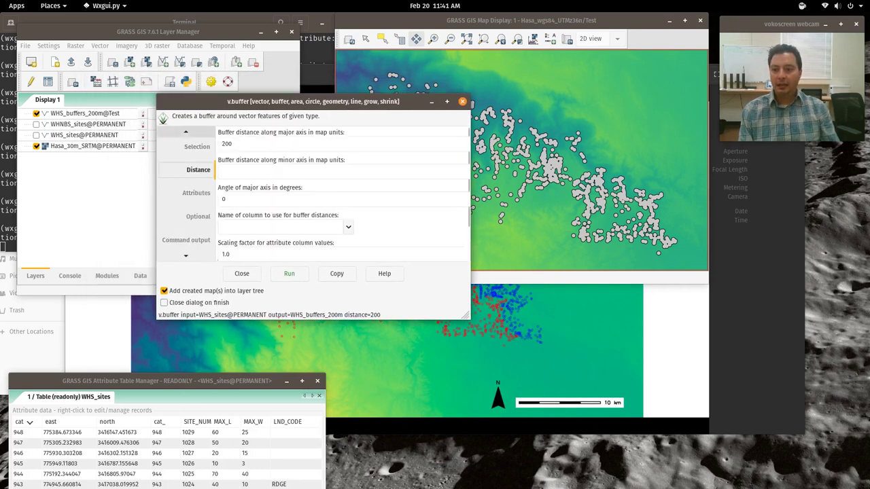
{"action": "left_click", "coordinate": [185, 132]}
{"action": "left_click", "coordinate": [185, 131]}
{"action": "left_click", "coordinate": [325, 172]}
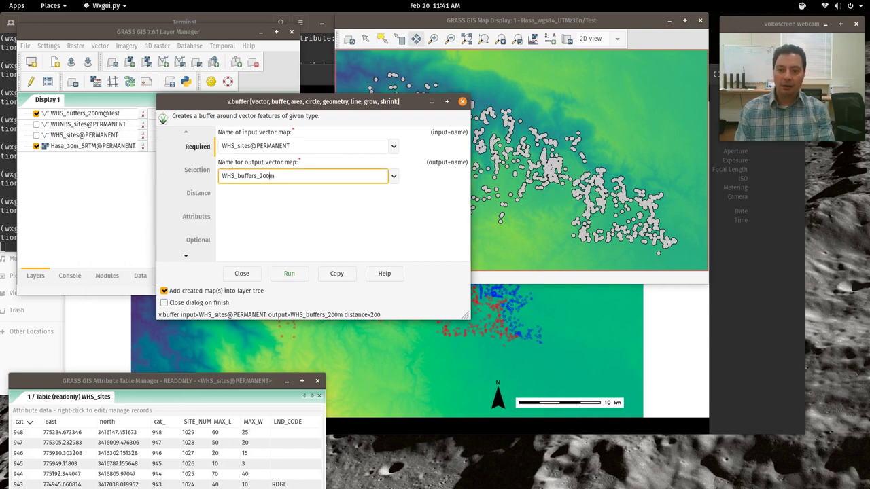
{"action": "key", "text": "BackSpace"}
{"action": "key", "text": "BackSpace"}
{"action": "key", "text": "BackSpace"}
{"action": "key", "text": "BackSpace"}
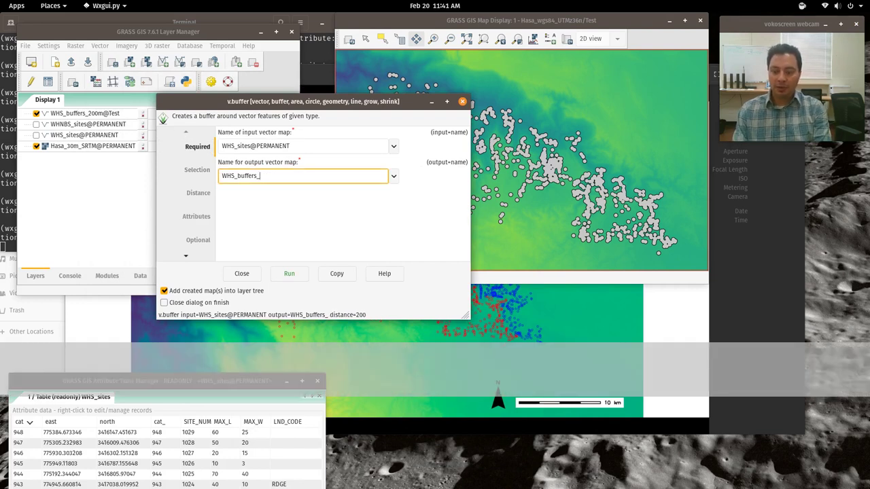
{"action": "type", "text": "variable"}
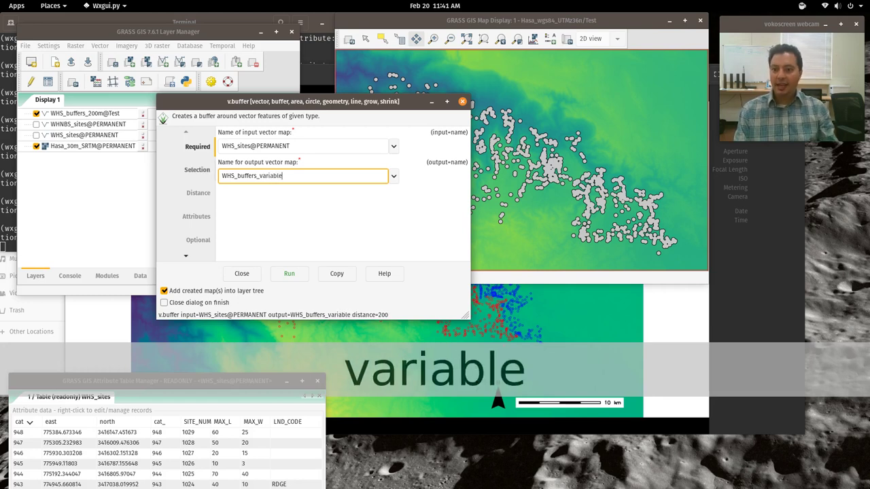
Clear the major-axis buffer distance in an enlarged v.buffer dialog and try to list the columns for buffer distances.
{"action": "left_click", "coordinate": [198, 192]}
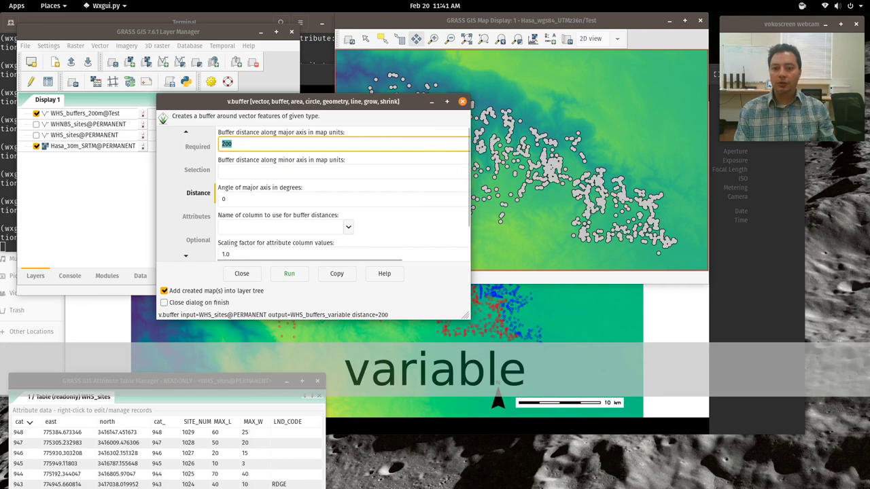
{"action": "left_click_drag", "start_coordinate": [466, 314], "coordinate": [642, 411]}
{"action": "left_click_drag", "start_coordinate": [253, 144], "coordinate": [198, 140]}
{"action": "key", "text": "BackSpace"}
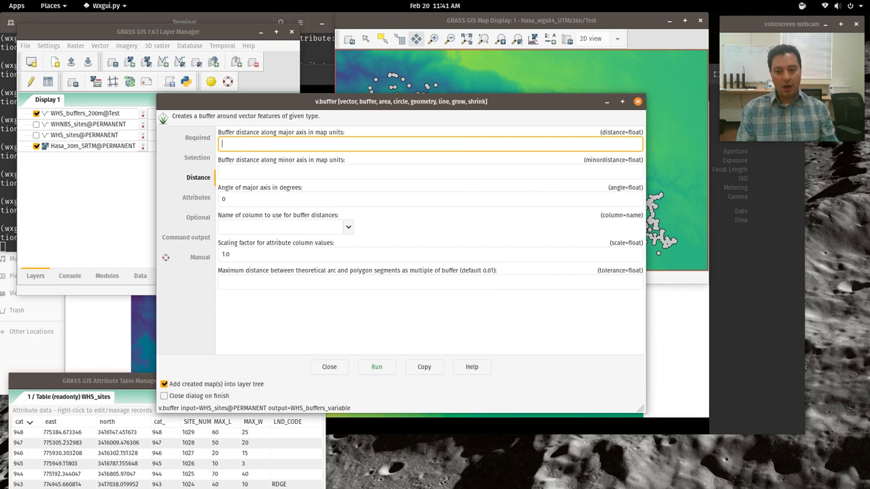
{"action": "left_click", "coordinate": [348, 227]}
{"action": "left_click", "coordinate": [347, 227]}
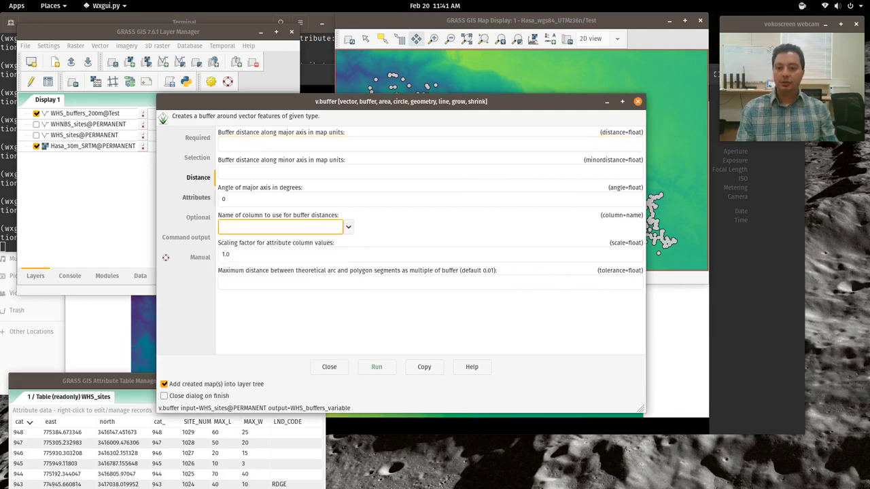
Set the input layer number to 1 in the v.buffer selection settings.
{"action": "left_click", "coordinate": [197, 158]}
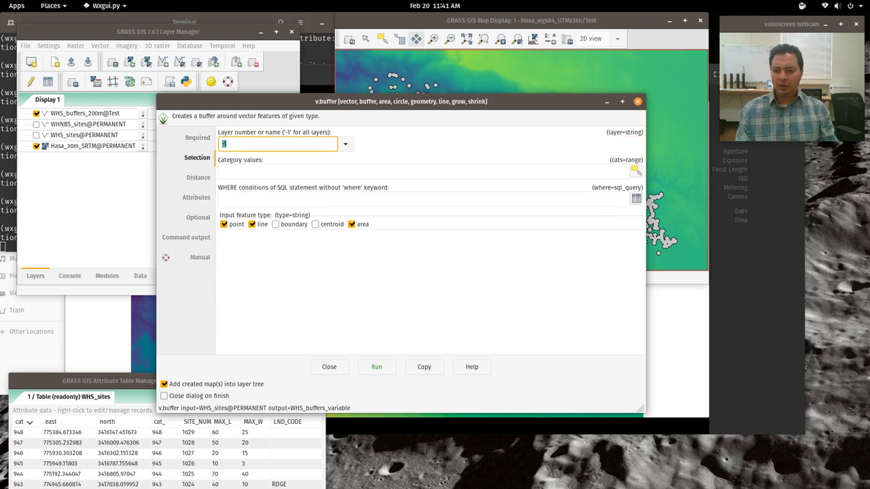
{"action": "left_click", "coordinate": [345, 144]}
{"action": "left_click", "coordinate": [275, 175]}
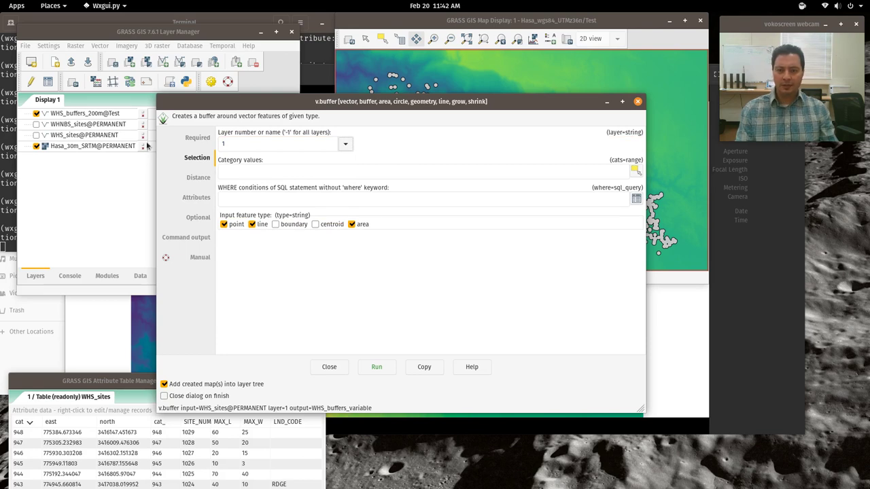
Use the MAX_L column for the buffer distances and set the scaling factor for its values to 0.5.
{"action": "left_click", "coordinate": [199, 177]}
{"action": "left_click", "coordinate": [348, 226]}
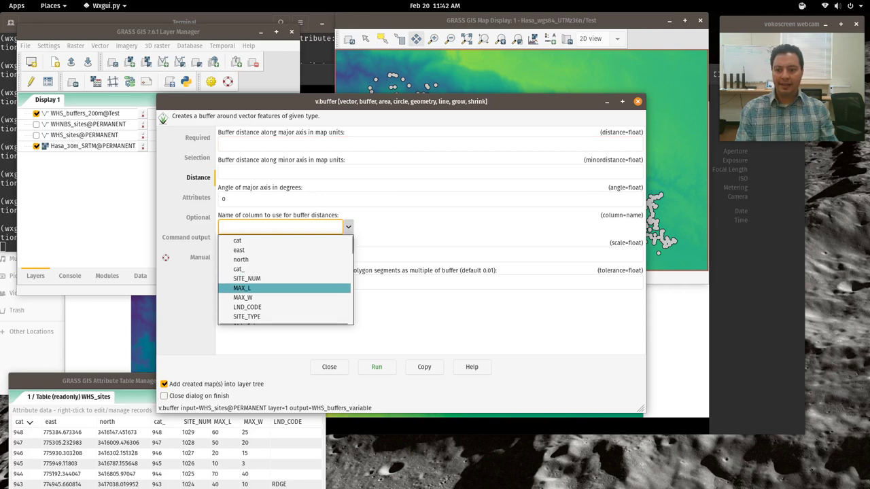
{"action": "left_click", "coordinate": [241, 288]}
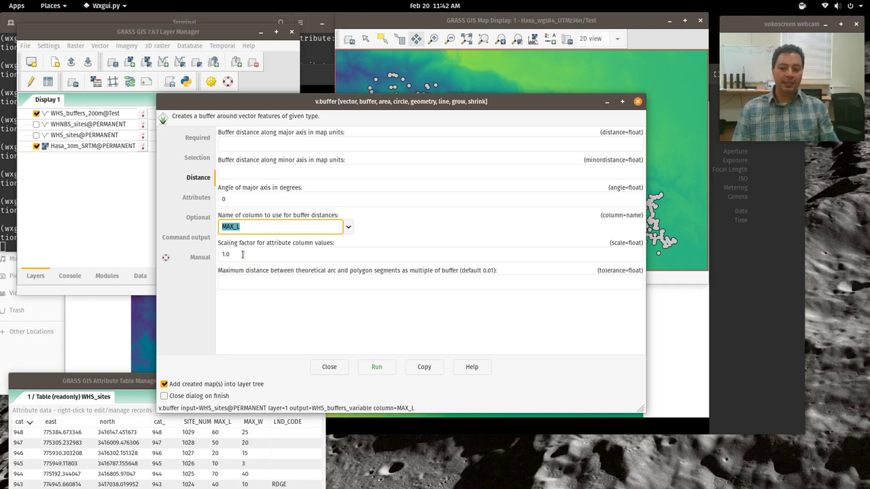
{"action": "left_click", "coordinate": [229, 254]}
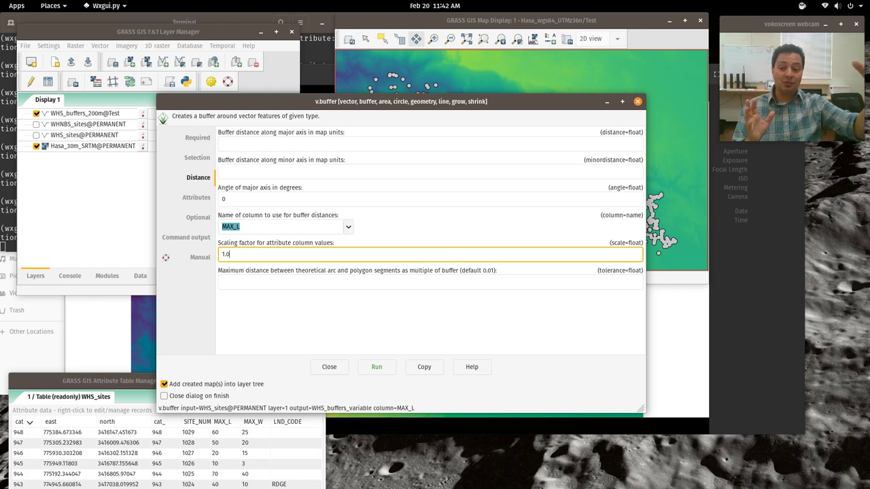
{"action": "left_click_drag", "start_coordinate": [249, 254], "coordinate": [209, 252]}
{"action": "type", "text": "0.5"}
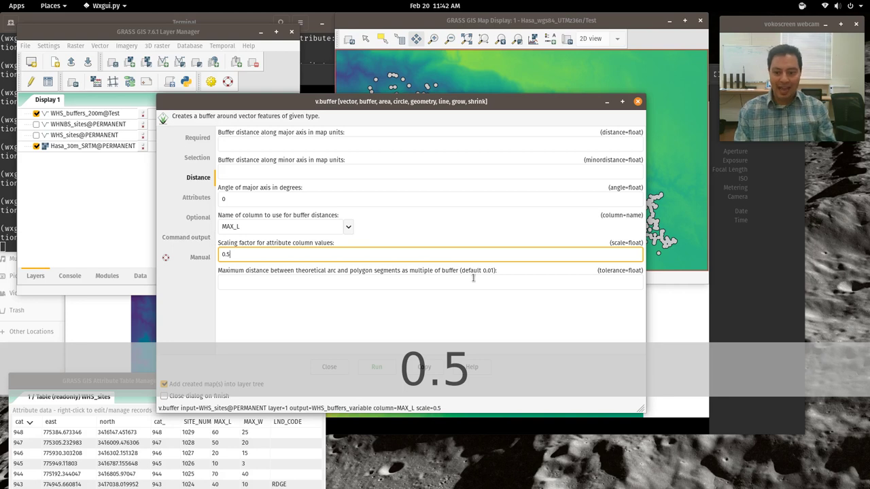
Run v.buffer to create the WHS_buffers_variable map and hide the WHS_buffers_200m layer in the map display.
{"action": "left_click_drag", "start_coordinate": [412, 102], "coordinate": [357, 54]}
{"action": "left_click", "coordinate": [322, 319]}
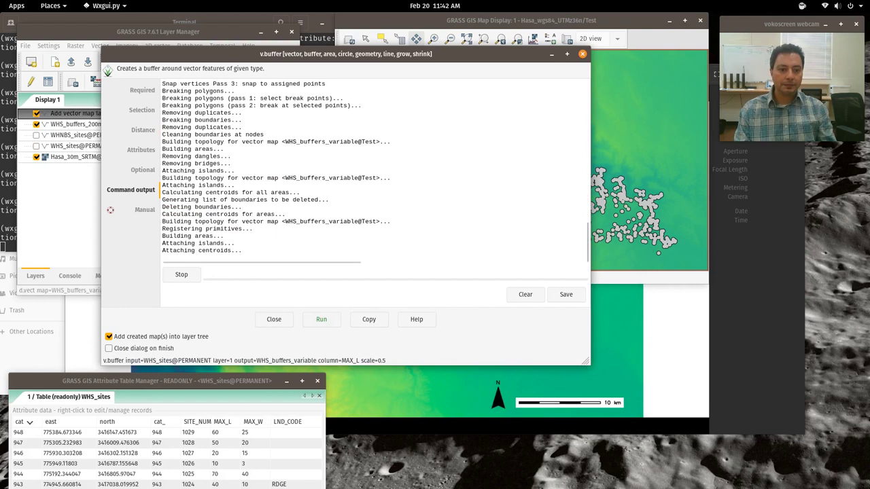
{"action": "left_click_drag", "start_coordinate": [379, 55], "coordinate": [387, 319]}
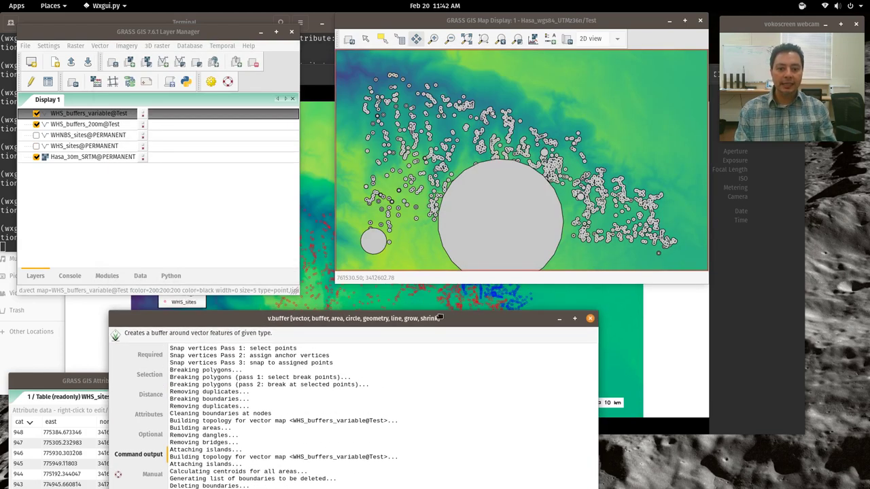
{"action": "left_click", "coordinate": [36, 125]}
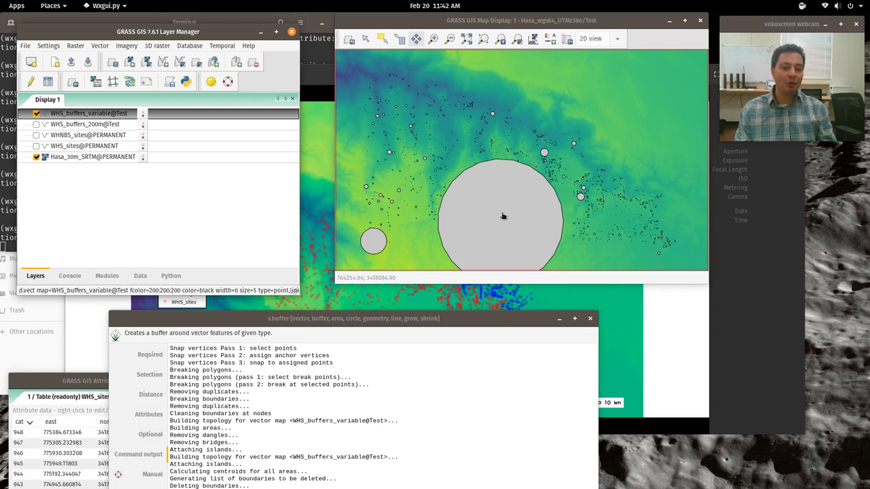
Set MAX_W as the column to use for buffer distances in the v.buffer distance settings.
{"action": "left_click_drag", "start_coordinate": [479, 314], "coordinate": [404, 117]}
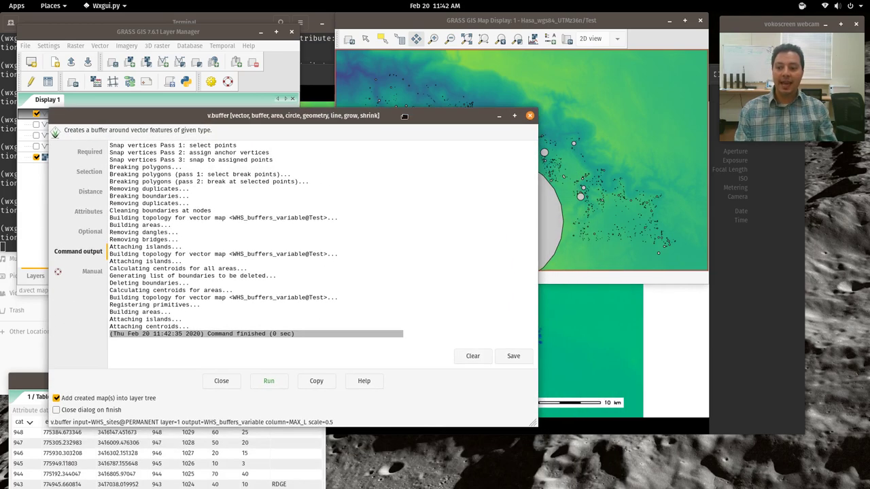
{"action": "left_click", "coordinate": [89, 152]}
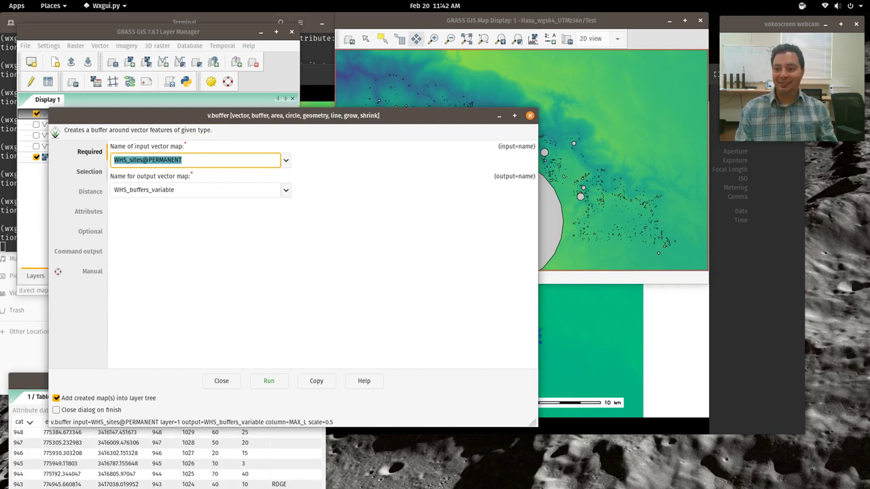
{"action": "left_click", "coordinate": [90, 190]}
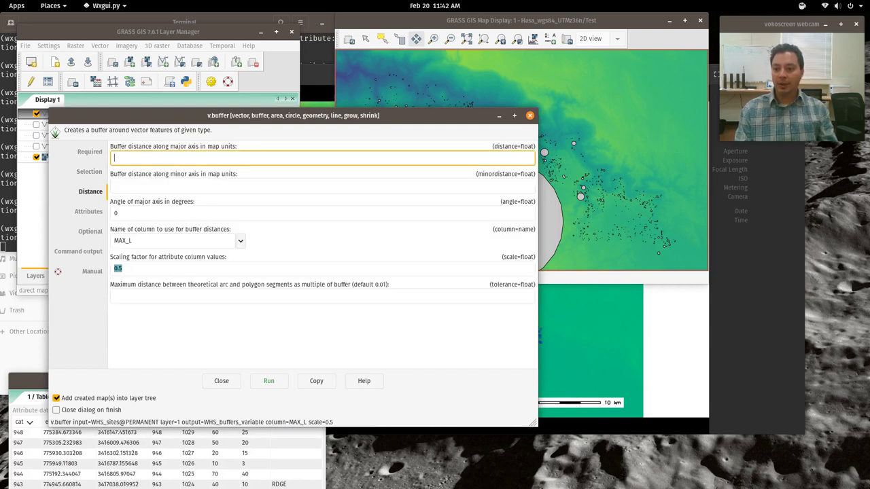
{"action": "left_click", "coordinate": [228, 244]}
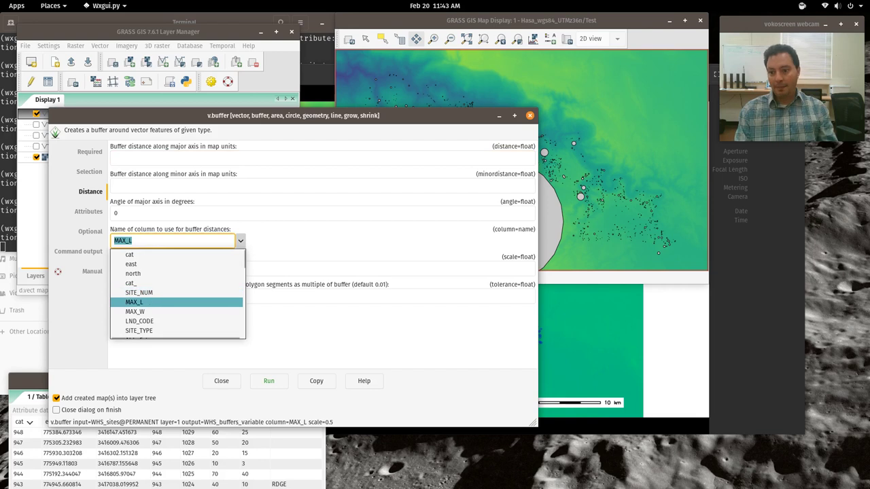
{"action": "key", "text": "Down"}
{"action": "key", "text": "Return"}
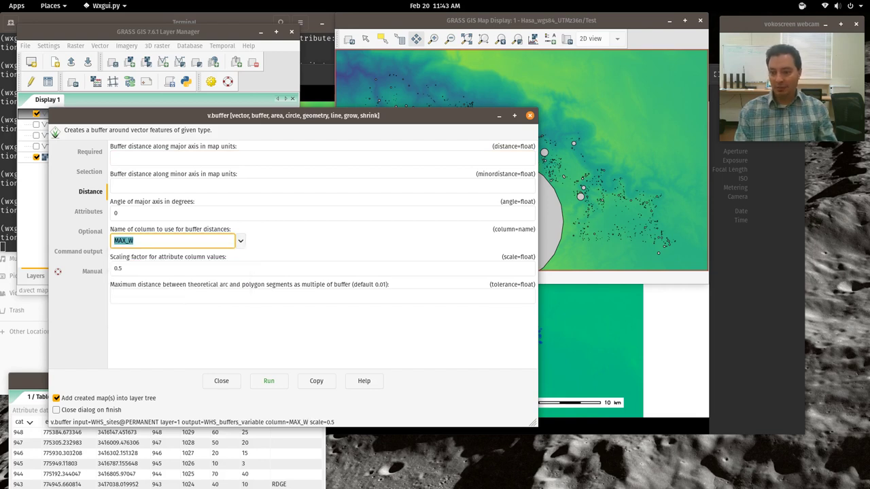
Try to run v.buffer with the MAX_W column and the same output name, leaving overwriting of existing files off.
{"action": "left_click", "coordinate": [89, 231]}
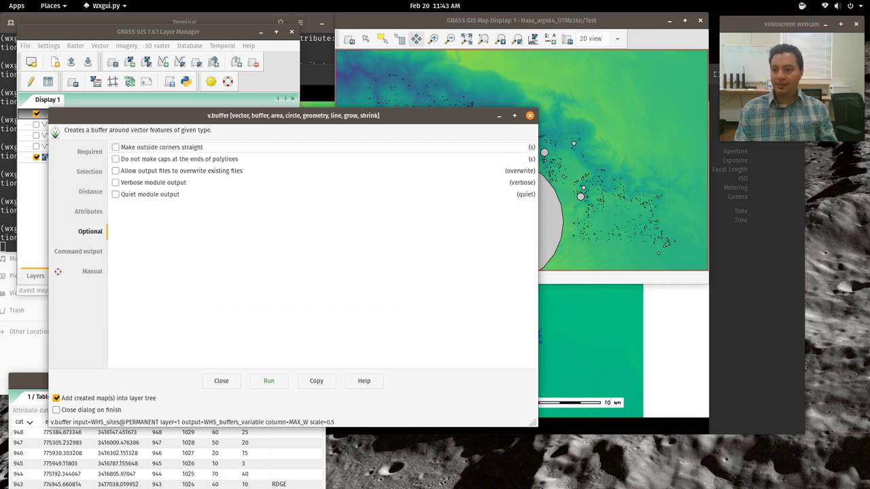
{"action": "left_click", "coordinate": [116, 171]}
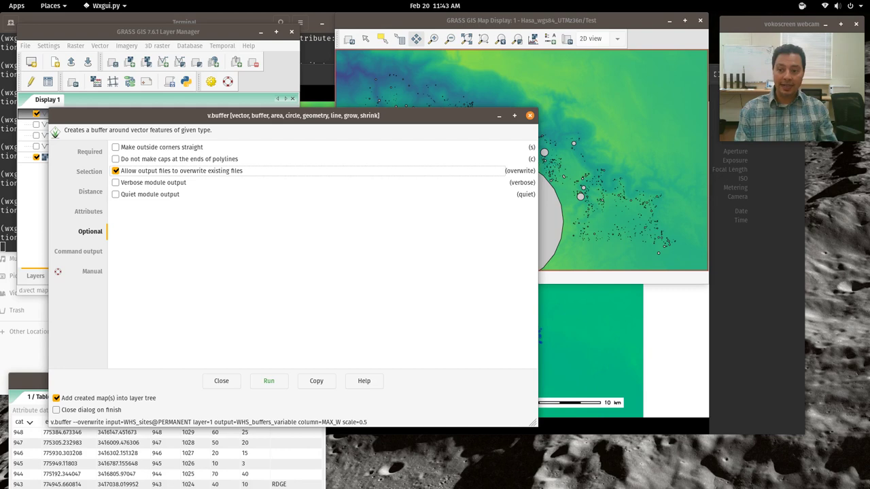
{"action": "left_click", "coordinate": [115, 170]}
{"action": "left_click", "coordinate": [269, 381]}
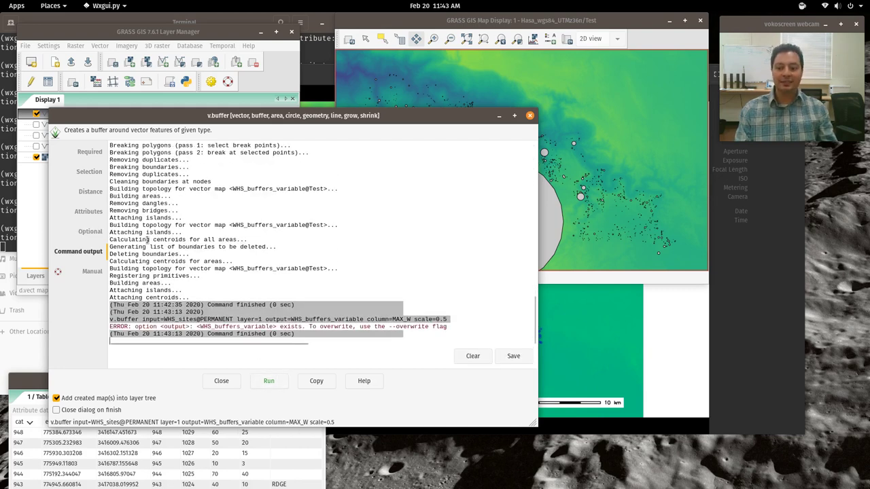
Allow v.buffer to overwrite existing files, rerun it with the MAX_W column and uncover the map display.
{"action": "left_click", "coordinate": [90, 231]}
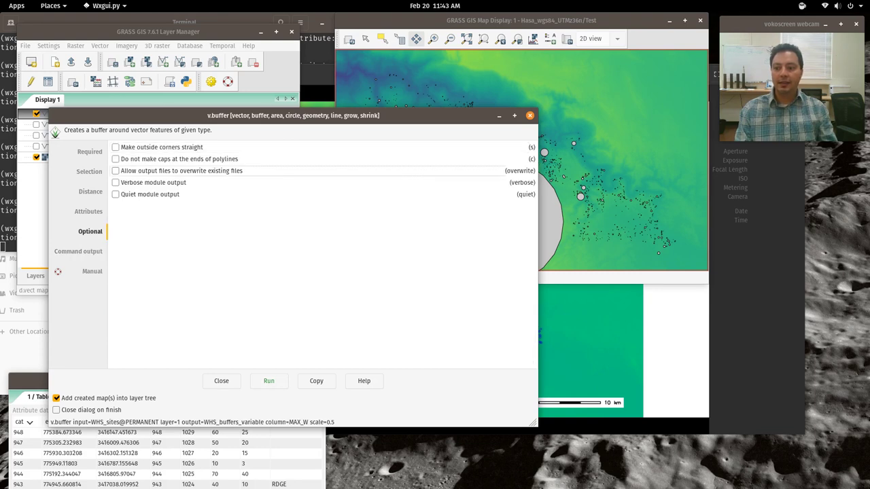
{"action": "left_click", "coordinate": [116, 171]}
{"action": "left_click", "coordinate": [269, 381]}
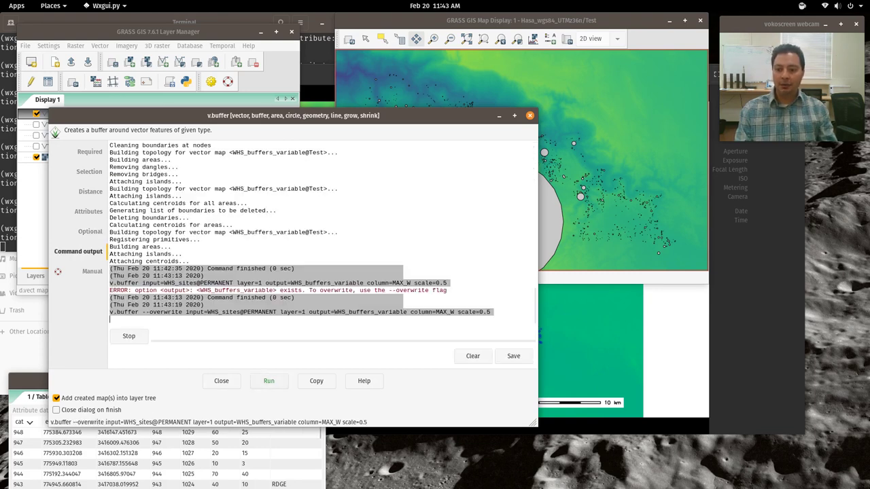
{"action": "left_click_drag", "start_coordinate": [367, 117], "coordinate": [384, 323]}
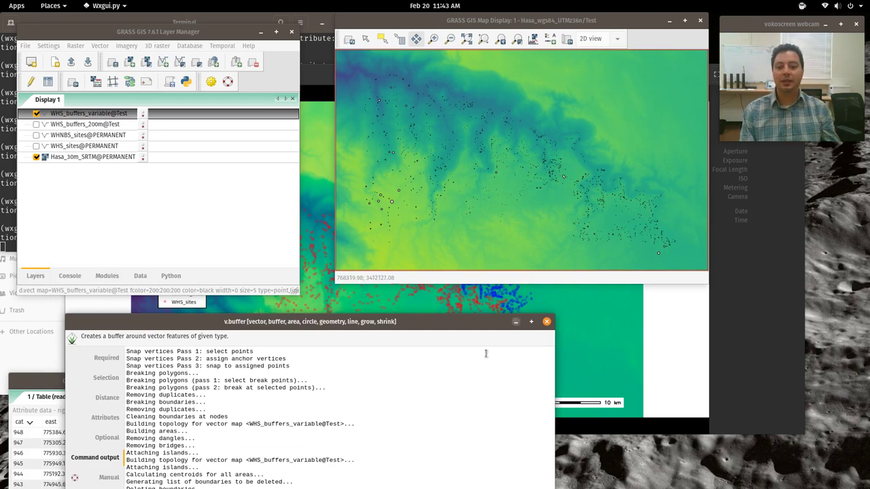
Set the buffer distance column to MAX_L, rerun v.buffer and move its dialog off the map.
{"action": "left_click_drag", "start_coordinate": [428, 324], "coordinate": [463, 153]}
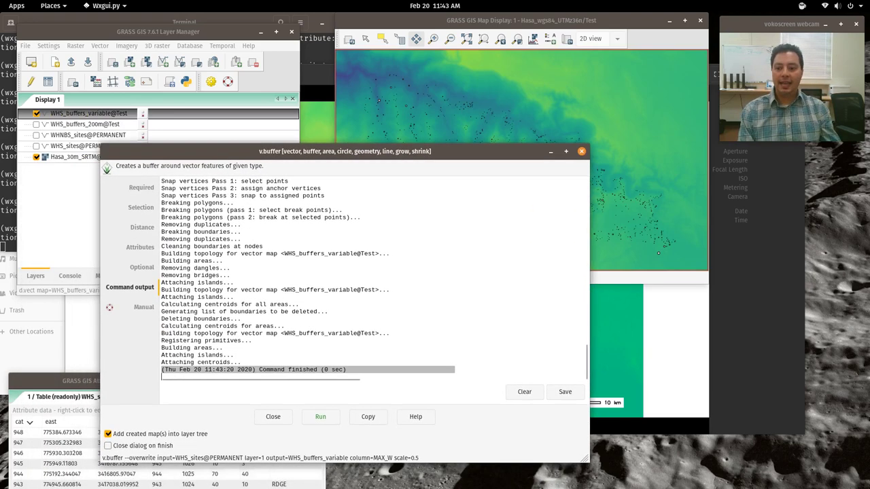
{"action": "left_click", "coordinate": [141, 207]}
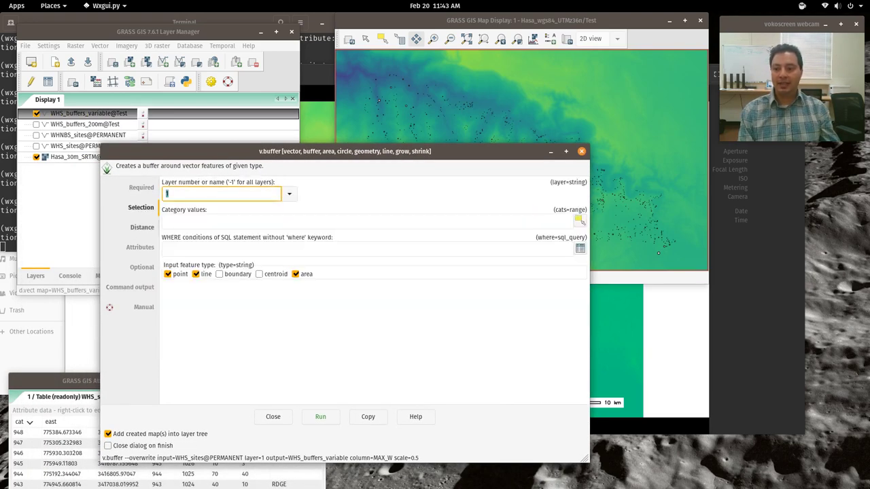
{"action": "left_click", "coordinate": [142, 226]}
{"action": "left_click", "coordinate": [292, 276]}
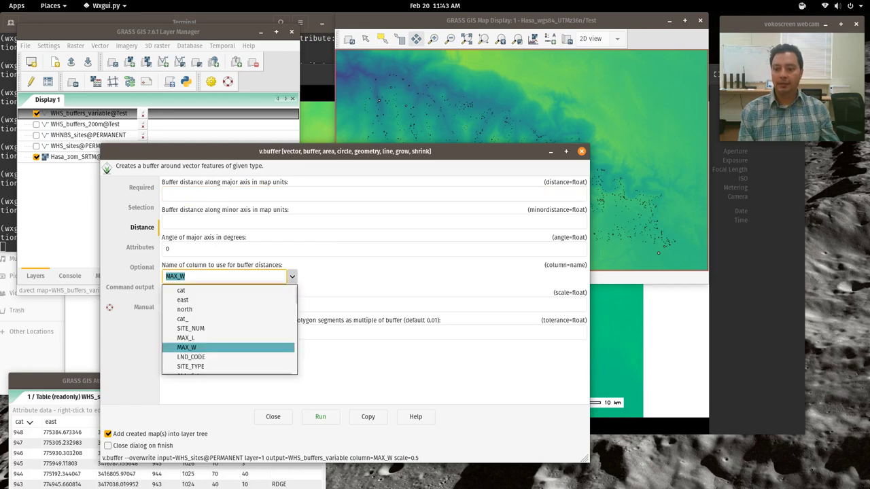
{"action": "key", "text": "Up"}
{"action": "key", "text": "Return"}
{"action": "left_click", "coordinate": [320, 416]}
{"action": "left_click_drag", "start_coordinate": [439, 150], "coordinate": [288, 254]}
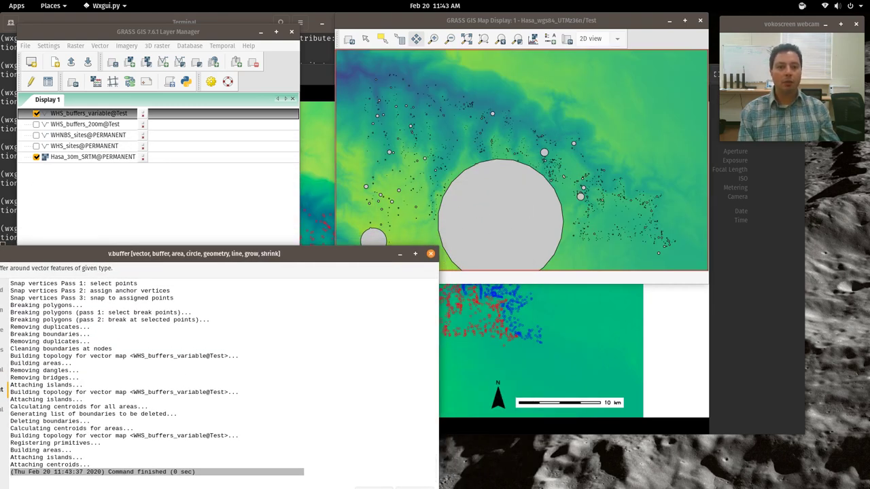
Query the largest WHS_buffers_variable circle in the map display and place the query results beside the map.
{"action": "left_click_drag", "start_coordinate": [553, 15], "coordinate": [557, 15]}
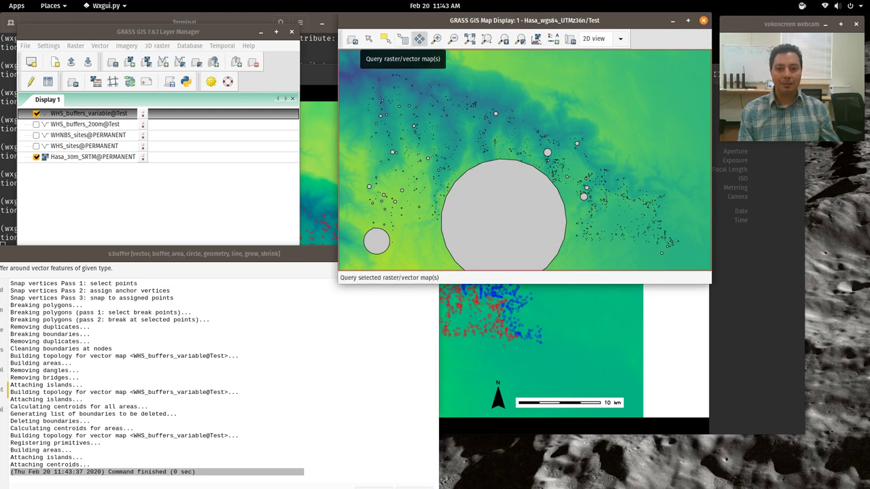
{"action": "left_click", "coordinate": [403, 38]}
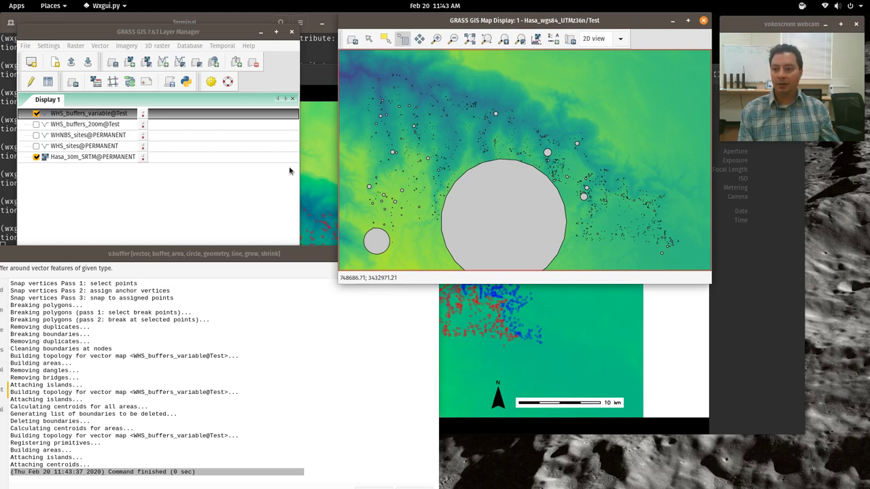
{"action": "left_click", "coordinate": [500, 216]}
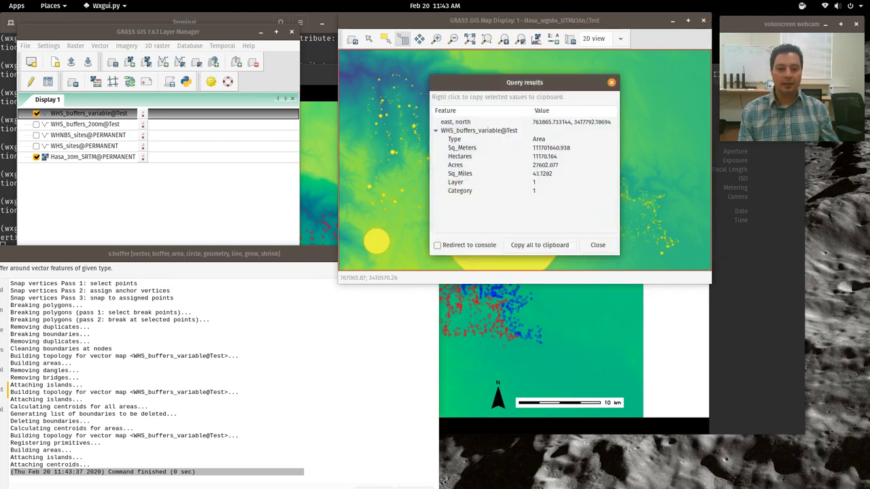
{"action": "left_click_drag", "start_coordinate": [491, 69], "coordinate": [219, 63]}
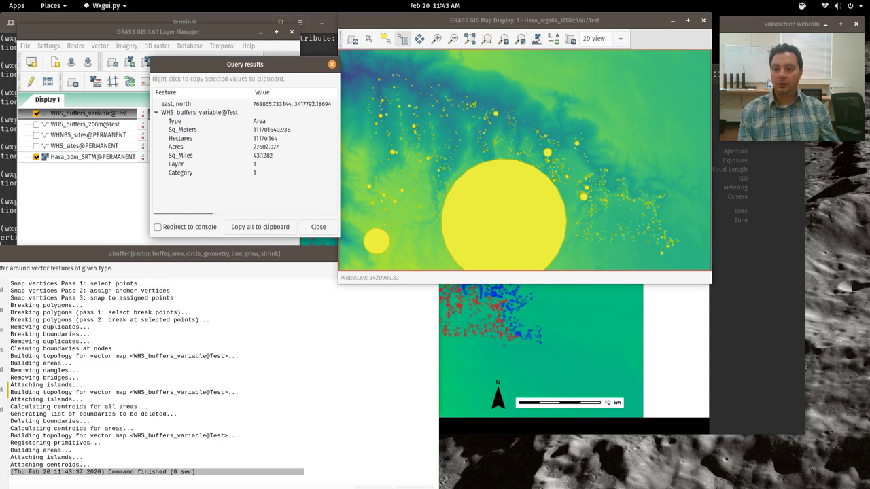
Enable transferring categories and attributes in v.buffer and rerun it to overwrite WHS_buffers_variable.
{"action": "left_click_drag", "start_coordinate": [267, 253], "coordinate": [454, 177]}
{"action": "left_click", "coordinate": [176, 273]}
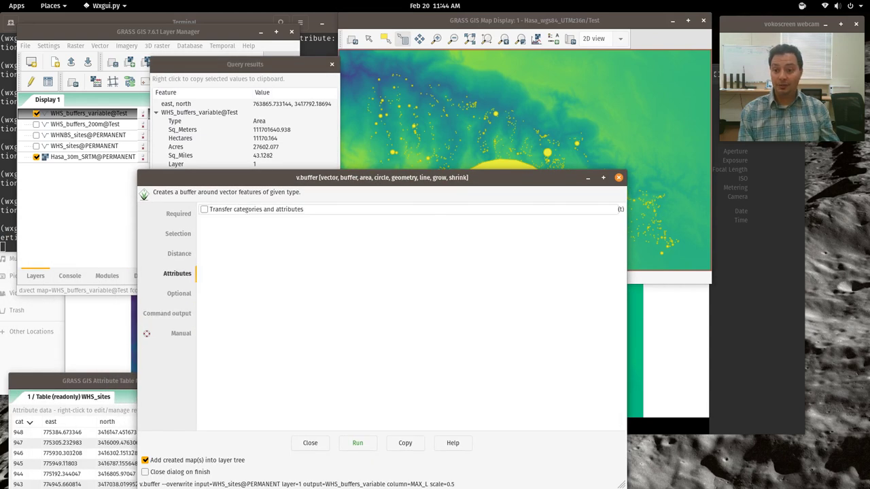
{"action": "left_click", "coordinate": [204, 210]}
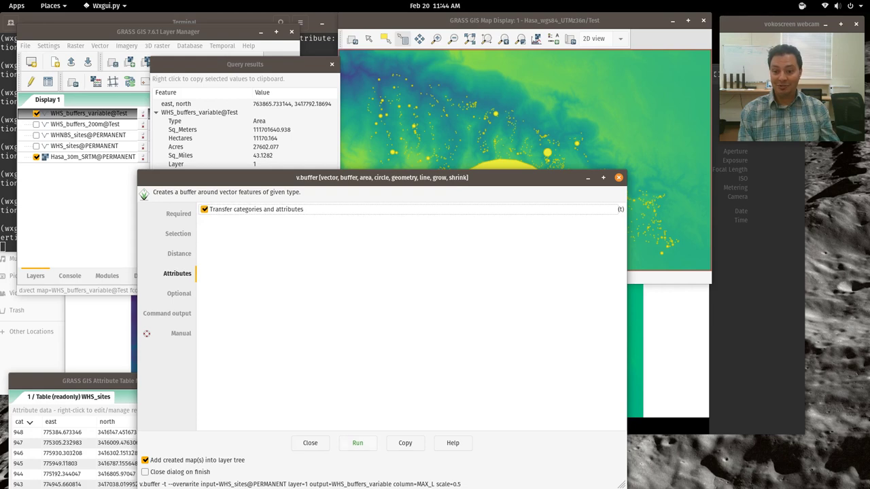
{"action": "left_click", "coordinate": [357, 443]}
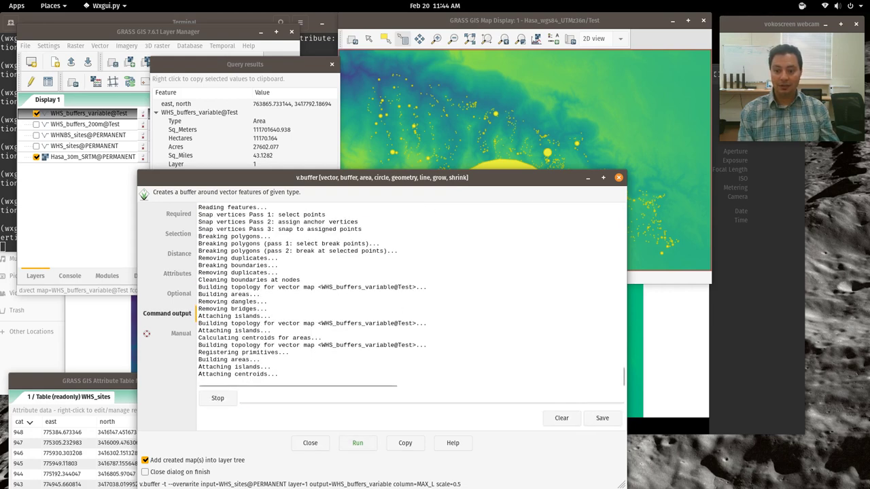
{"action": "left_click_drag", "start_coordinate": [146, 333], "coordinate": [0, 458]}
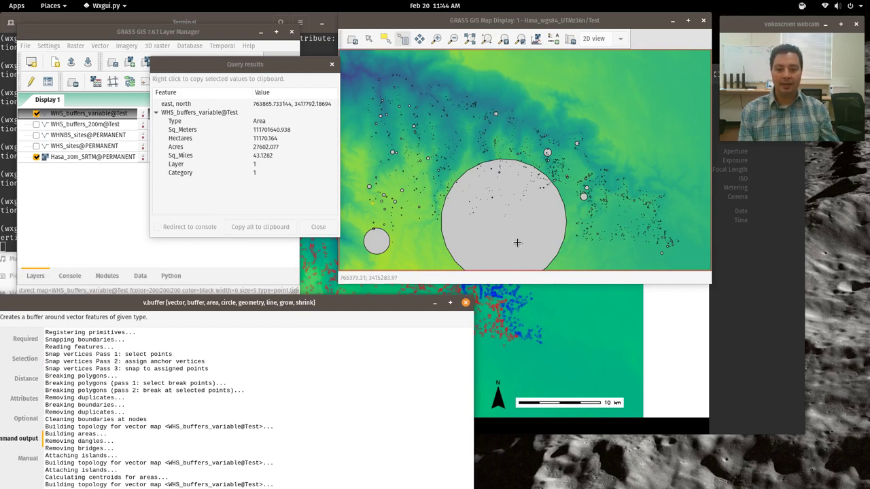
Query the largest buffer circle again and expand its attributes to examine the site's MAX_L, MAX_W and SITE_TYPE.
{"action": "left_click", "coordinate": [517, 242]}
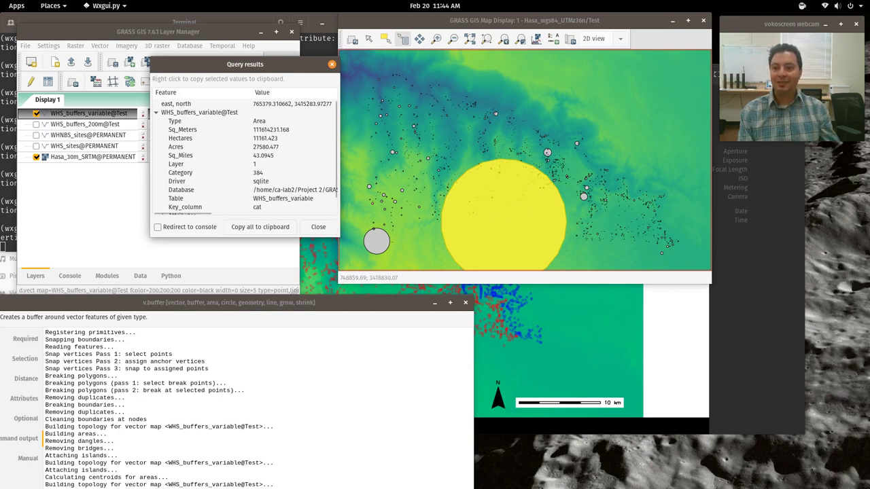
{"action": "scroll", "coordinate": [249, 157], "scroll_direction": "down", "scroll_amount": 1}
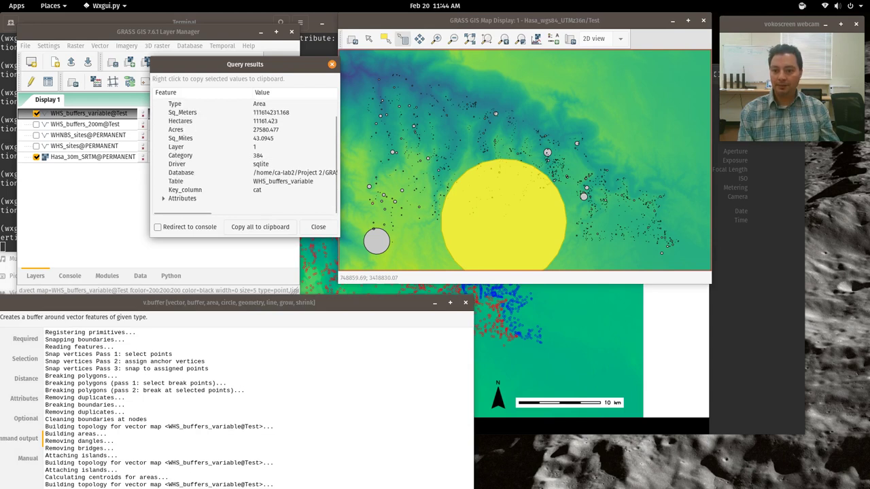
{"action": "left_click", "coordinate": [182, 198]}
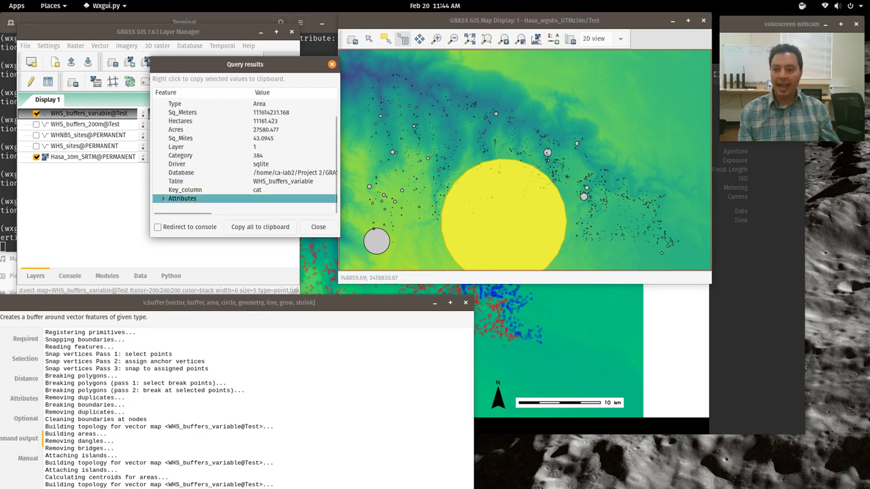
{"action": "left_click", "coordinate": [164, 199]}
{"action": "scroll", "coordinate": [244, 156], "scroll_direction": "down", "scroll_amount": 3}
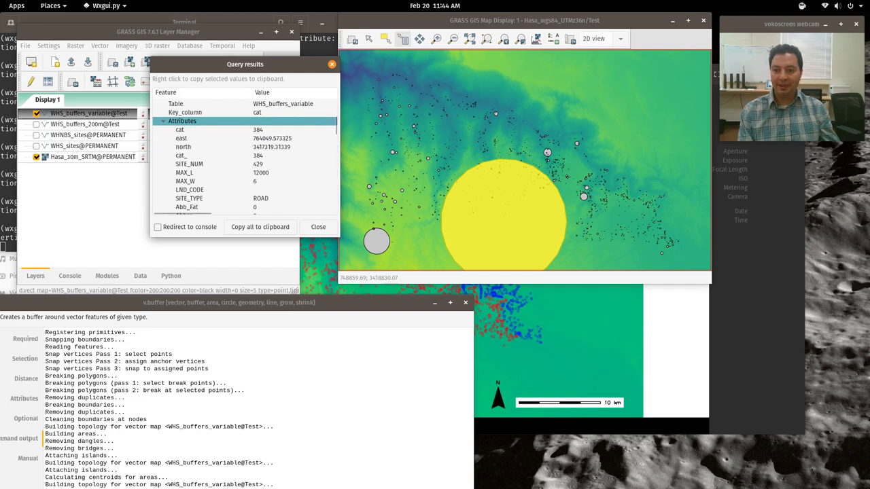
{"action": "key", "text": "Down"}
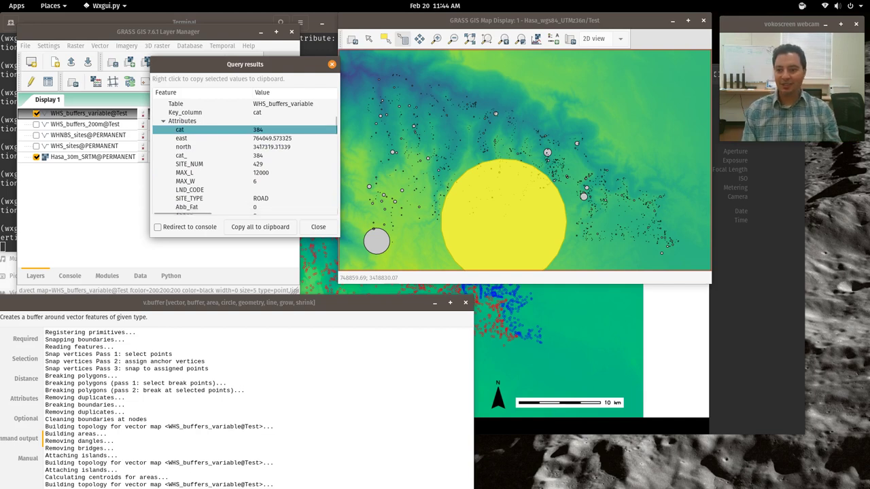
{"action": "scroll", "coordinate": [245, 157], "scroll_direction": "down", "scroll_amount": 1}
Restrict the v.buffer input features to category values 0-383,385-*, leaving out category 384.
{"action": "left_click_drag", "start_coordinate": [207, 301], "coordinate": [317, 260]}
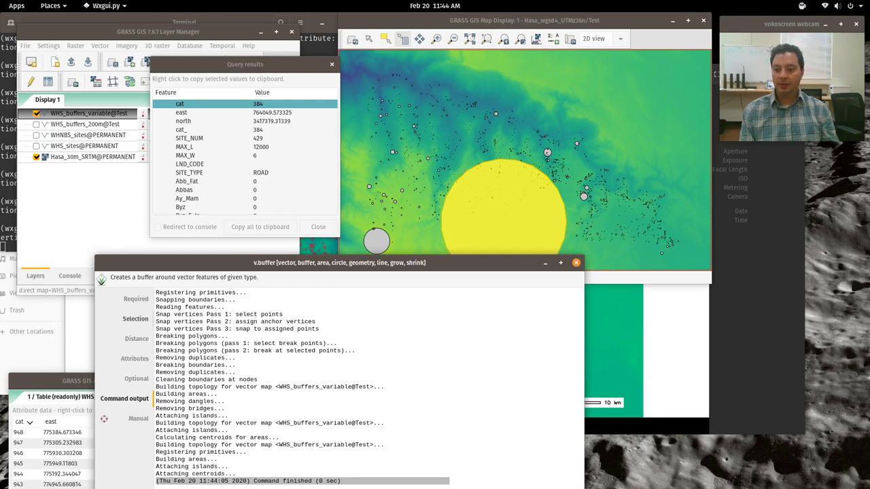
{"action": "left_click", "coordinate": [135, 319]}
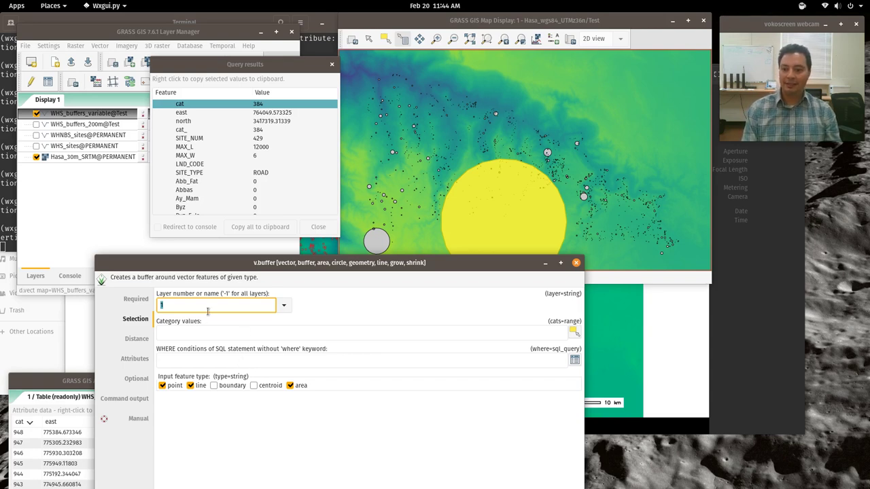
{"action": "left_click", "coordinate": [216, 335]}
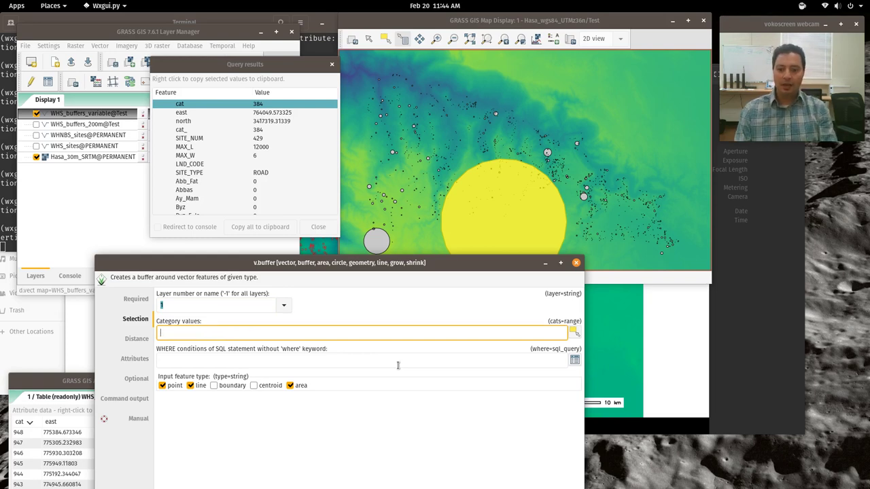
{"action": "type", "text": "0"}
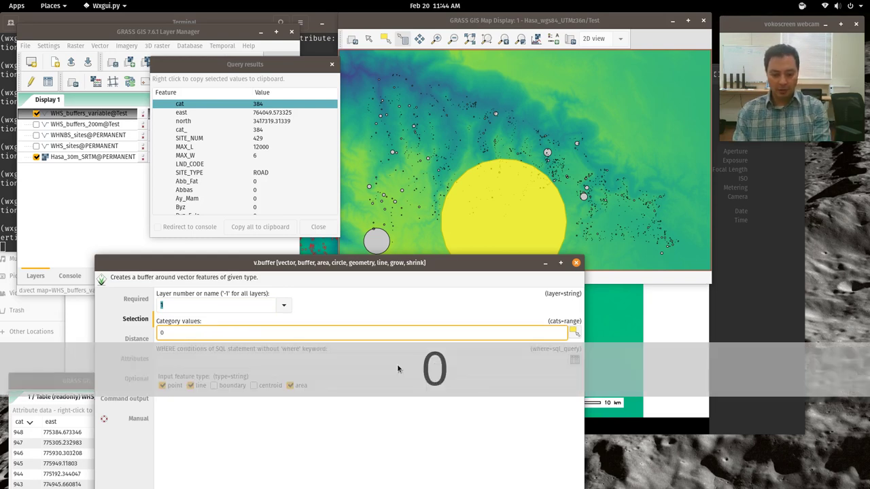
{"action": "type", "text": "-"}
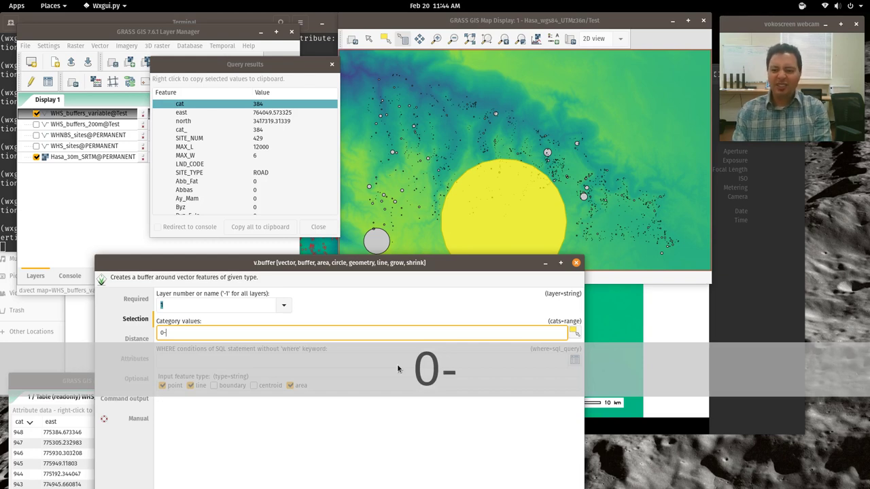
{"action": "type", "text": "38"}
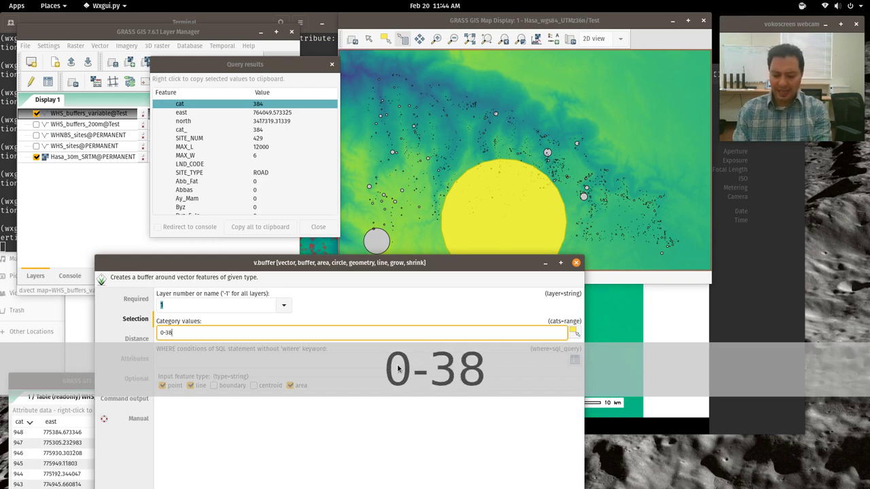
{"action": "type", "text": "3,"}
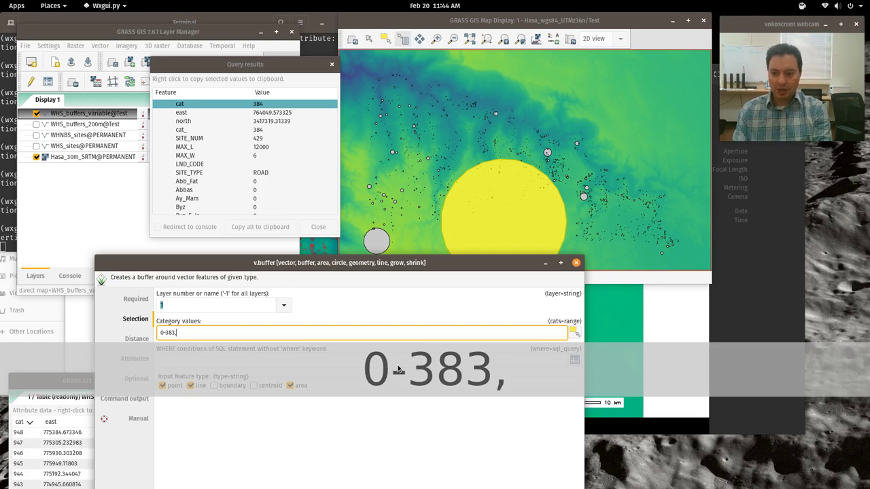
{"action": "type", "text": "38"}
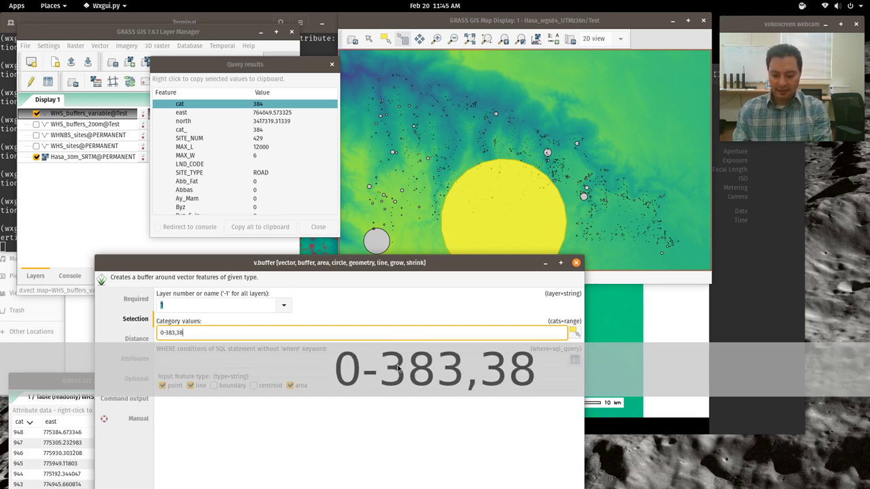
{"action": "type", "text": "5-"}
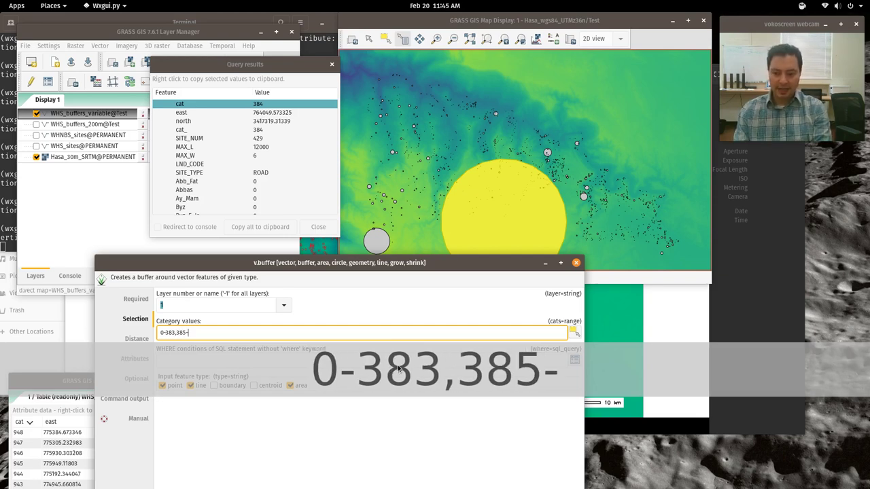
{"action": "type", "text": "*"}
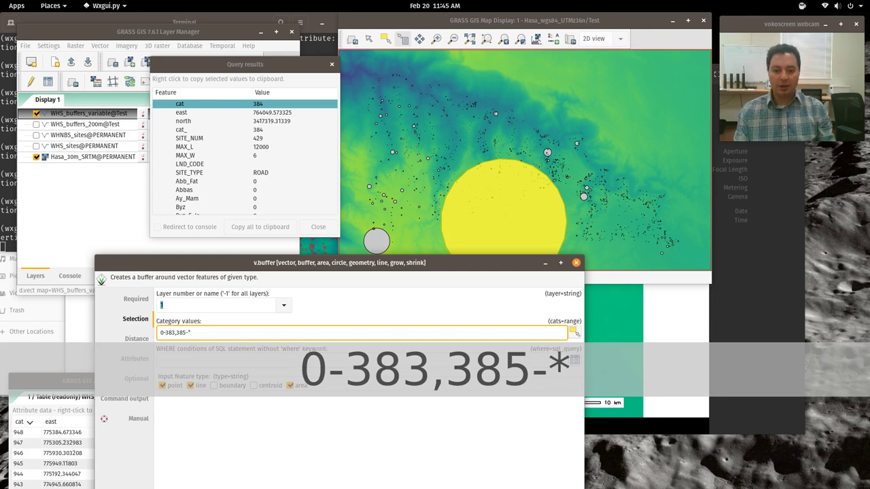
Rerun v.buffer with the category restriction, overwriting WHS_buffers_variable, and move its dialog off the map.
{"action": "left_click_drag", "start_coordinate": [444, 264], "coordinate": [361, 141]}
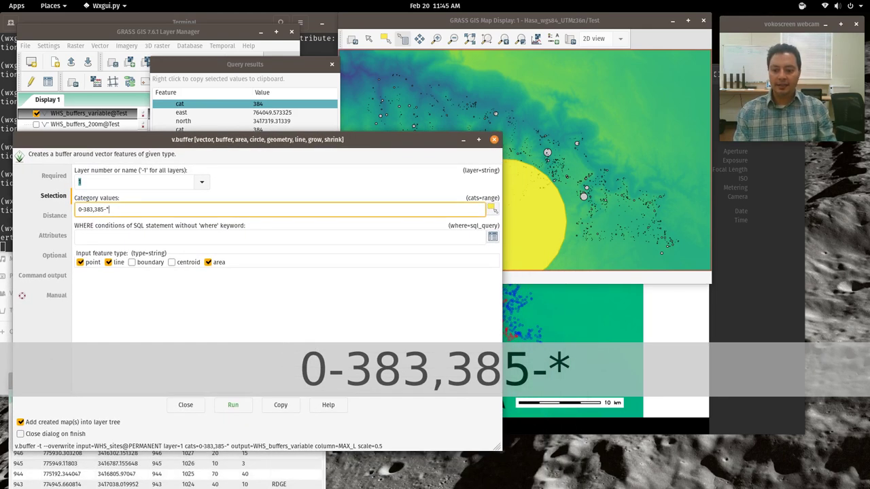
{"action": "left_click", "coordinate": [233, 404]}
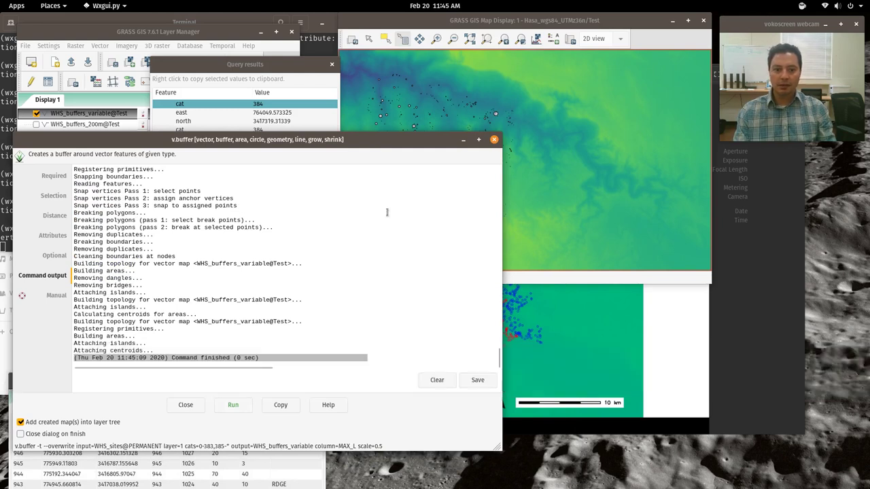
{"action": "left_click_drag", "start_coordinate": [271, 139], "coordinate": [454, 304]}
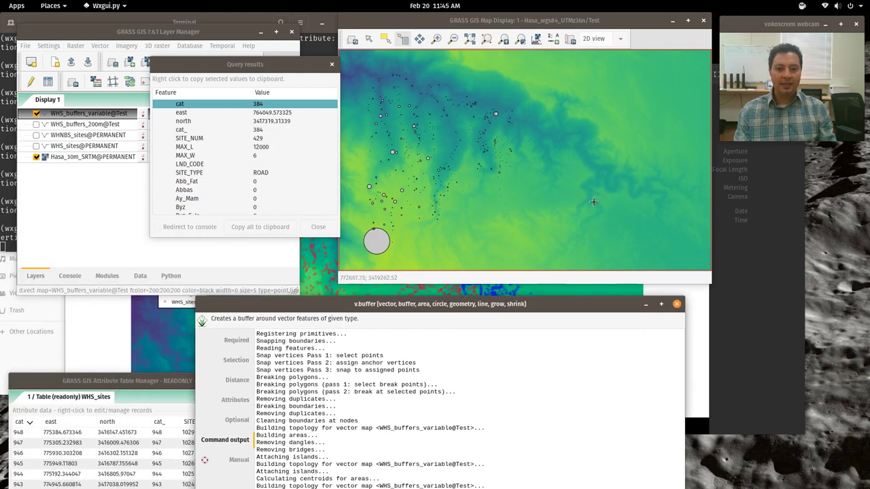
Replace the open-ended upper limit so that the v.buffer category values read 0-383,385-30000.
{"action": "left_click_drag", "start_coordinate": [309, 304], "coordinate": [275, 266]}
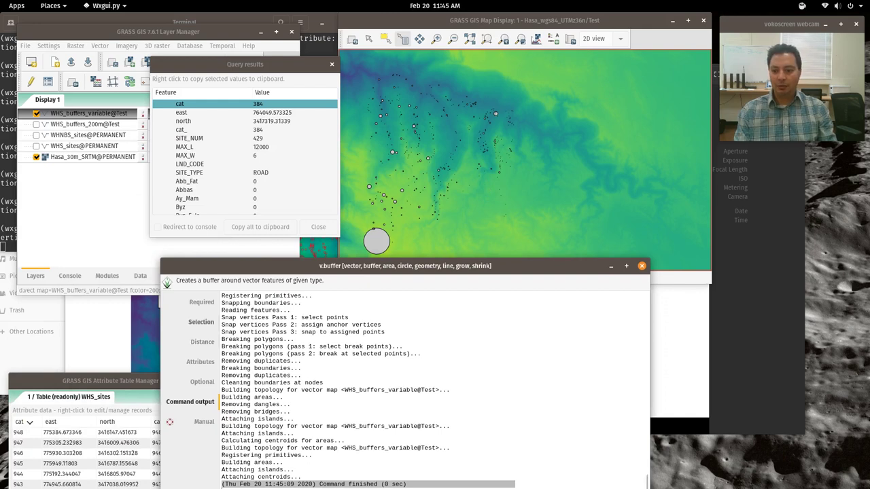
{"action": "left_click", "coordinate": [201, 322]}
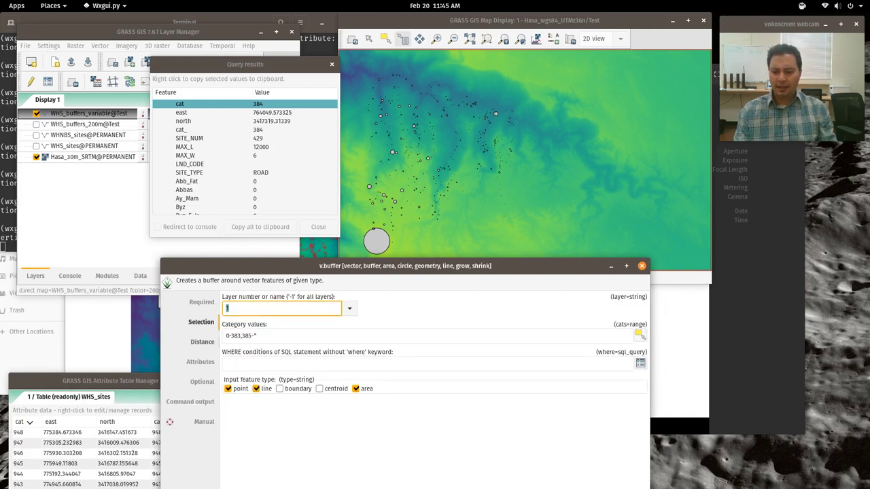
{"action": "left_click", "coordinate": [274, 335]}
{"action": "key", "text": "BackSpace"}
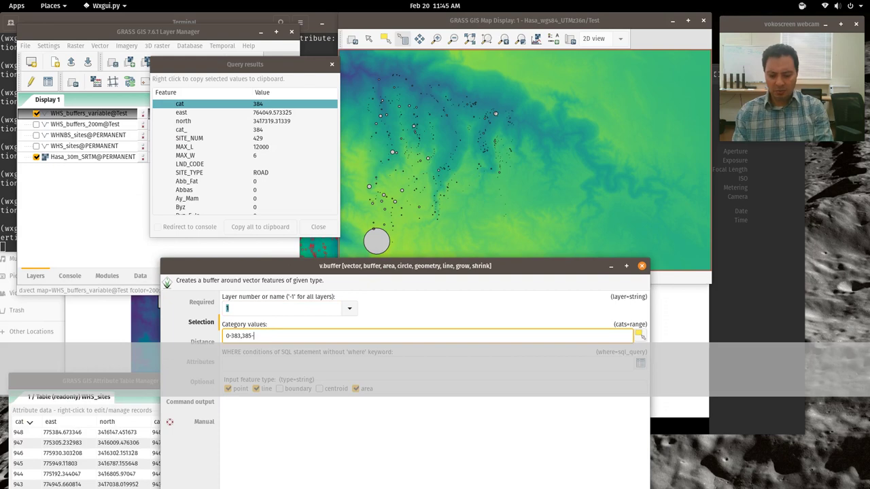
{"action": "type", "text": "3000"}
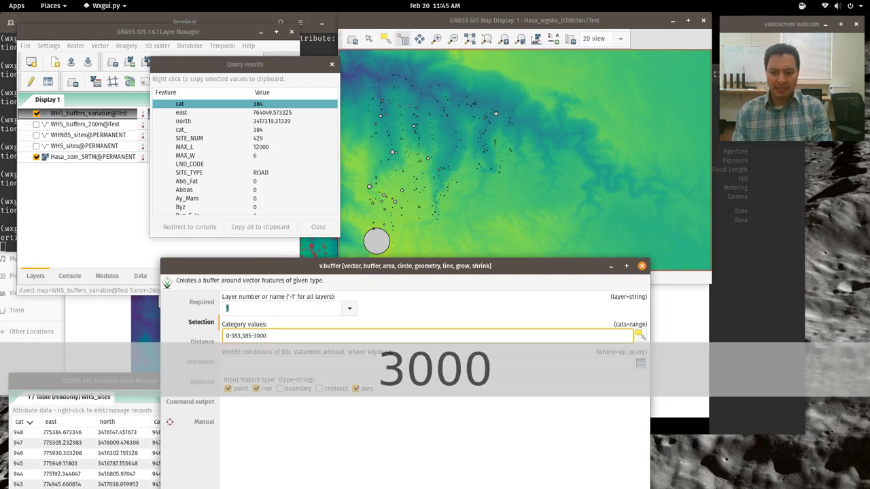
{"action": "type", "text": "0"}
Rerun v.buffer with the corrected category range to overwrite WHS_buffers_variable and uncover the map display.
{"action": "left_click_drag", "start_coordinate": [415, 266], "coordinate": [250, 8]}
{"action": "left_click", "coordinate": [41, 56]}
{"action": "left_click", "coordinate": [411, 443]}
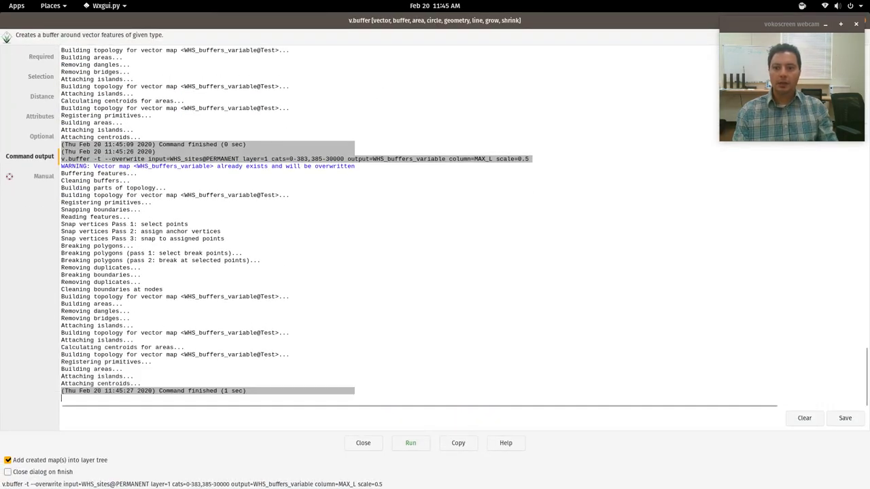
{"action": "key", "text": "super+Down"}
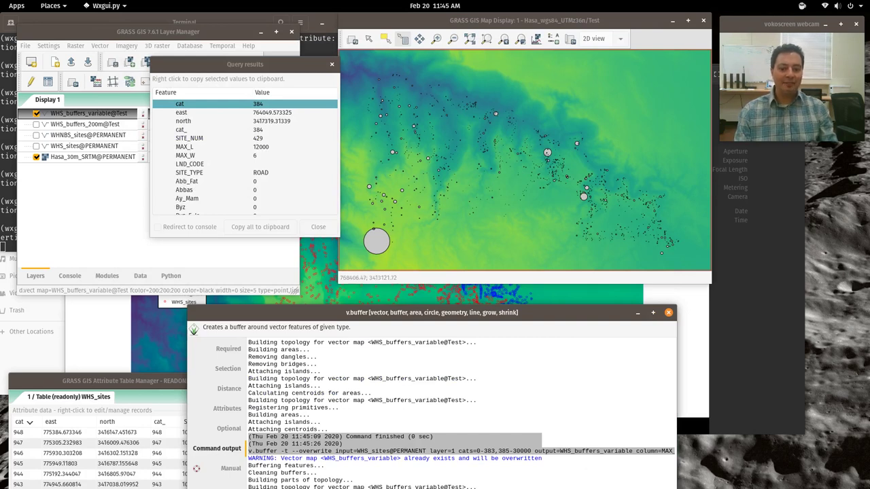
{"action": "left_click_drag", "start_coordinate": [432, 313], "coordinate": [424, 264]}
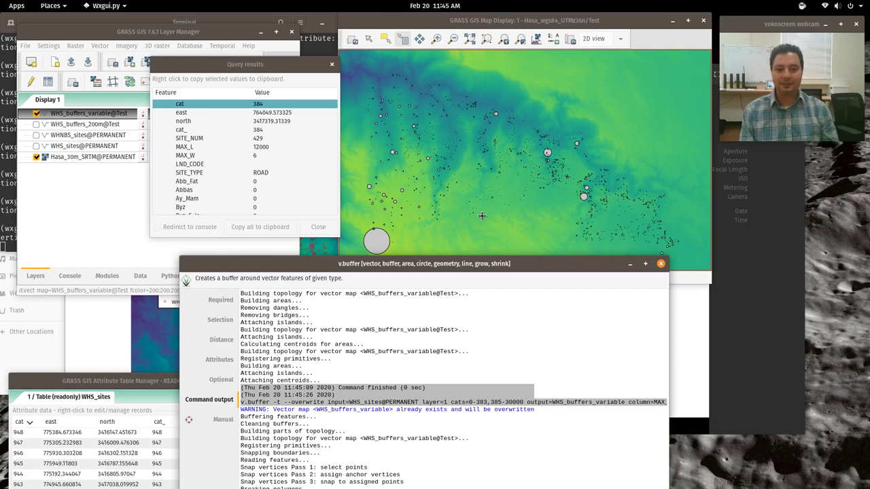
Review the v.buffer feature selection options, including the WHERE condition, and close the dialog and the query results.
{"action": "left_click_drag", "start_coordinate": [423, 264], "coordinate": [369, 184]}
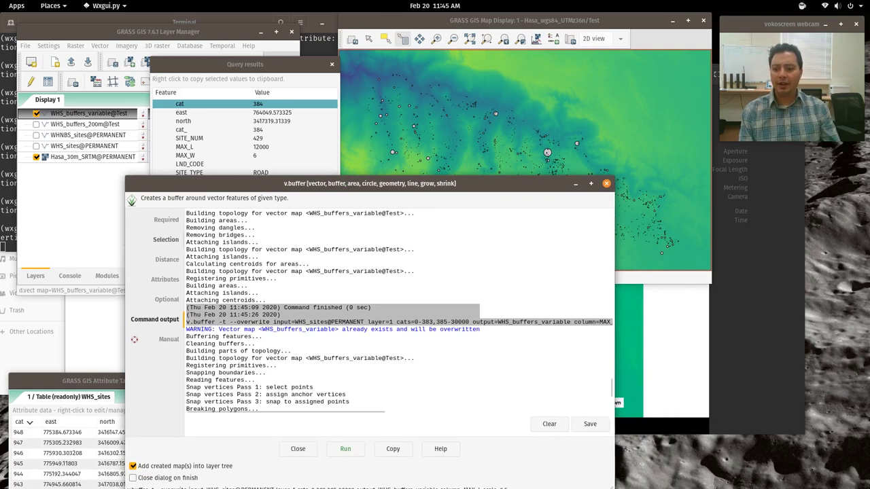
{"action": "left_click", "coordinate": [165, 239]}
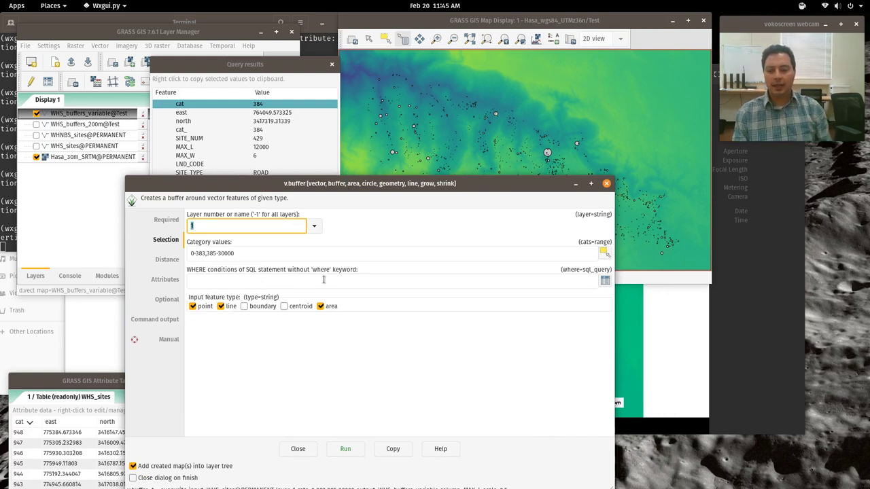
{"action": "left_click", "coordinate": [298, 449]}
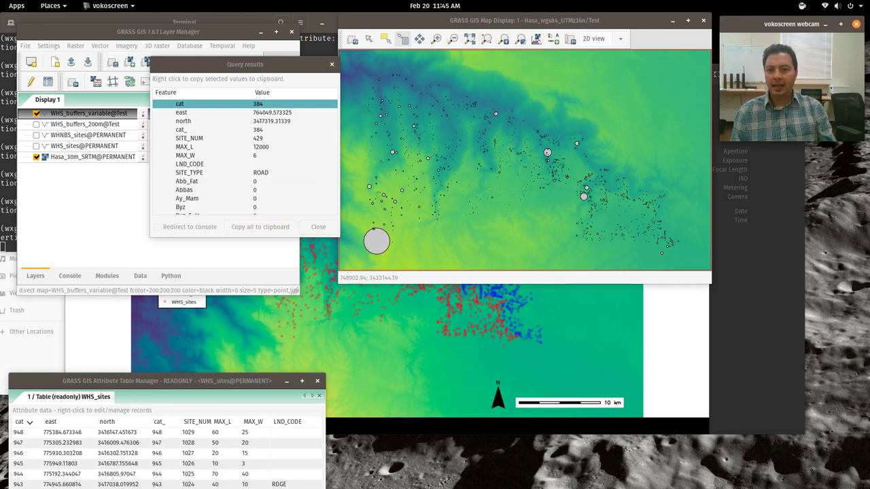
{"action": "left_click", "coordinate": [332, 64]}
Reopen v.buffer and read through its manual, covering the corner settings and buffer examples, and close it.
{"action": "left_click", "coordinate": [100, 46]}
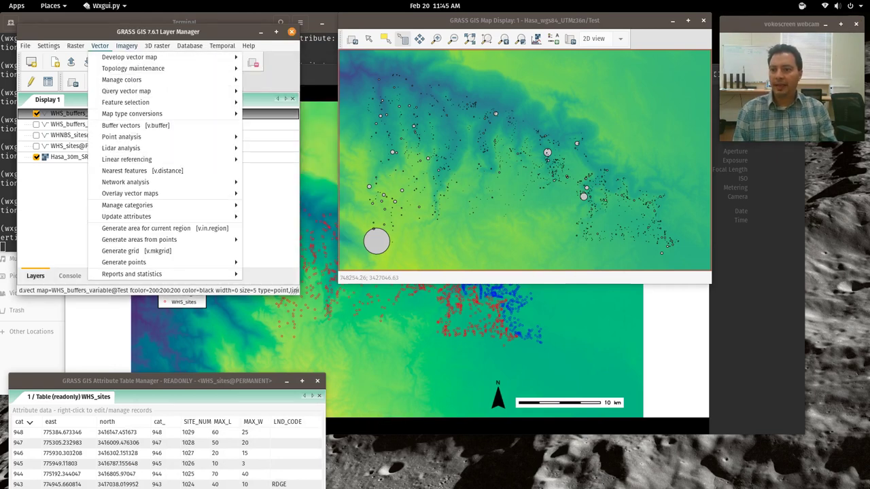
{"action": "left_click", "coordinate": [135, 125]}
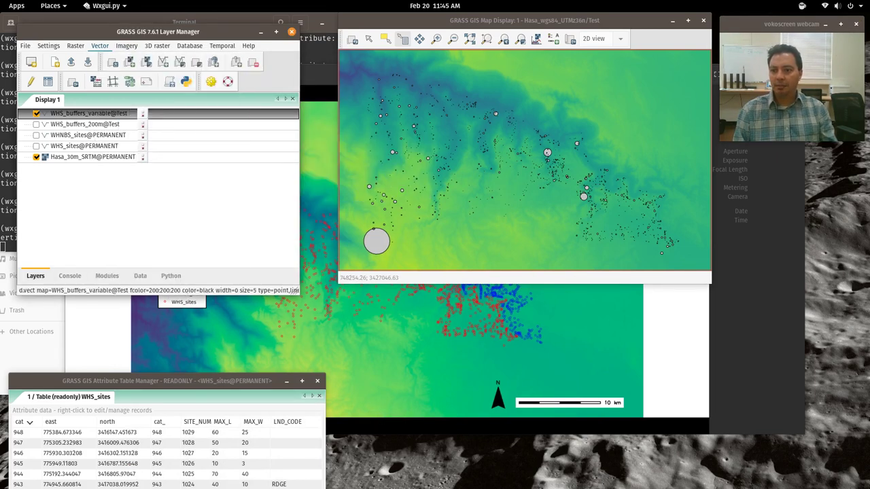
{"action": "scroll", "coordinate": [309, 259], "scroll_direction": "down", "scroll_amount": 6}
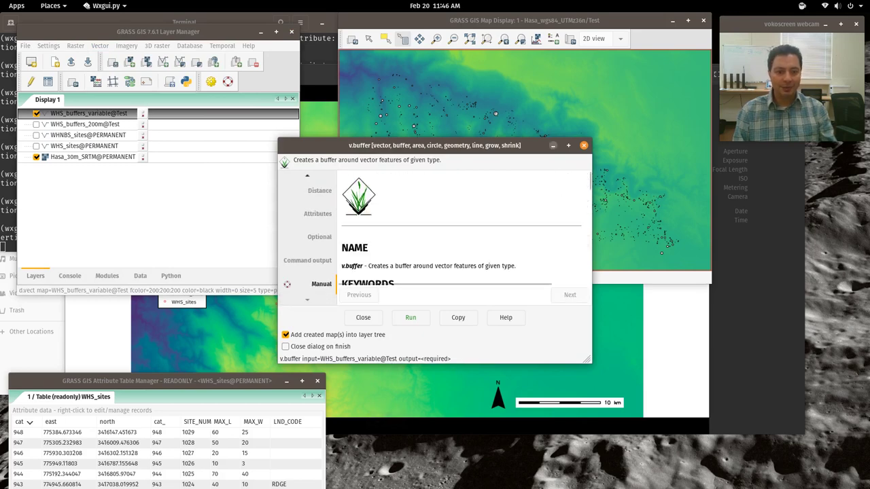
{"action": "left_click", "coordinate": [568, 145]}
{"action": "scroll", "coordinate": [429, 290], "scroll_direction": "down", "scroll_amount": 15}
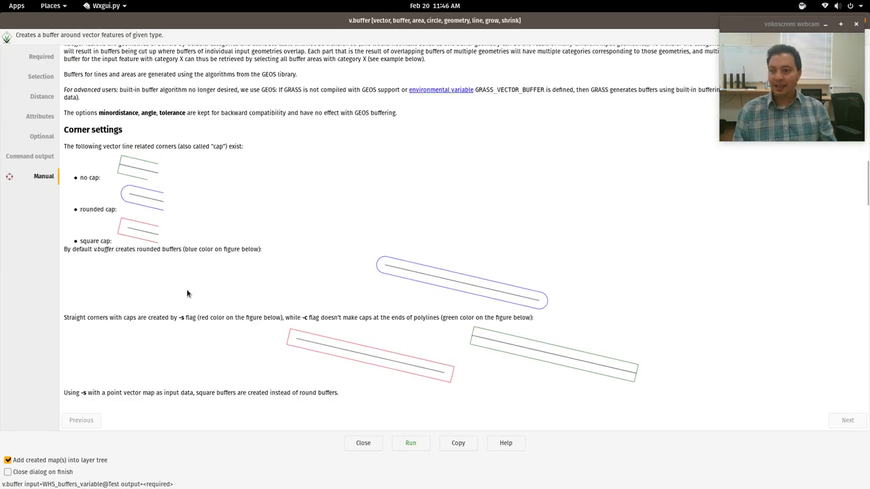
{"action": "scroll", "coordinate": [189, 293], "scroll_direction": "down", "scroll_amount": 4}
{"action": "scroll", "coordinate": [348, 327], "scroll_direction": "down", "scroll_amount": 20}
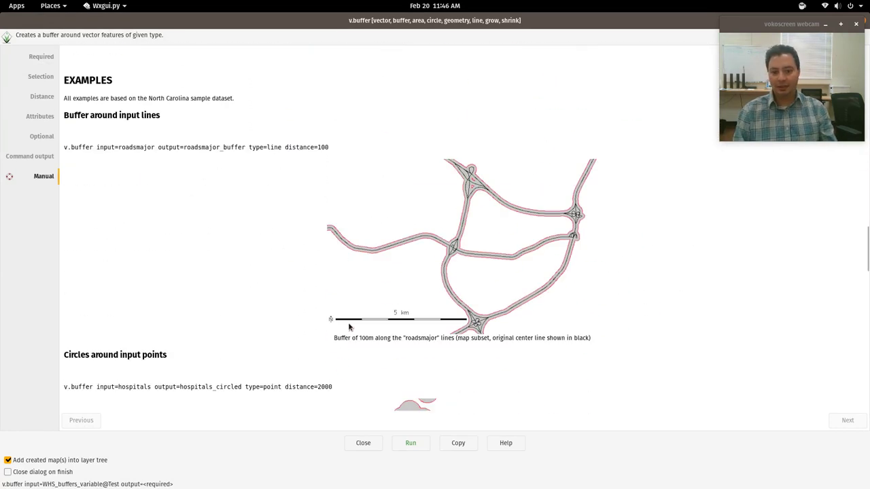
{"action": "scroll", "coordinate": [348, 327], "scroll_direction": "down", "scroll_amount": 20}
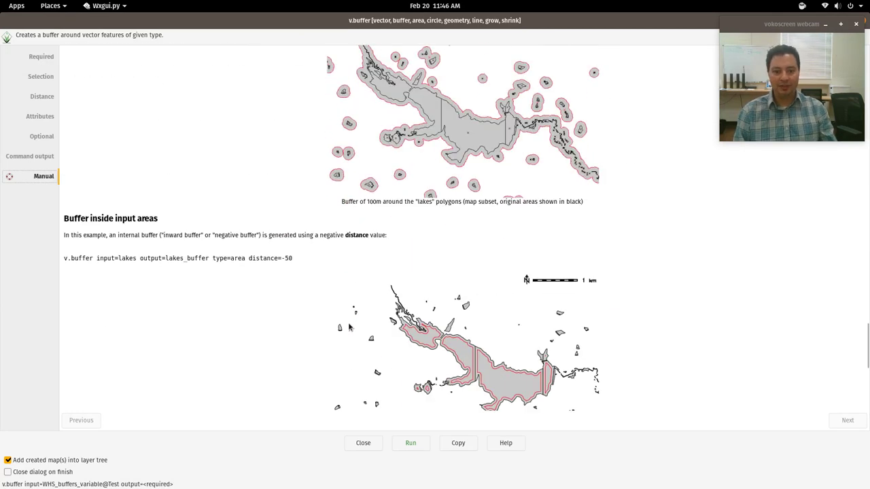
{"action": "left_click_drag", "start_coordinate": [435, 20], "coordinate": [348, 172]}
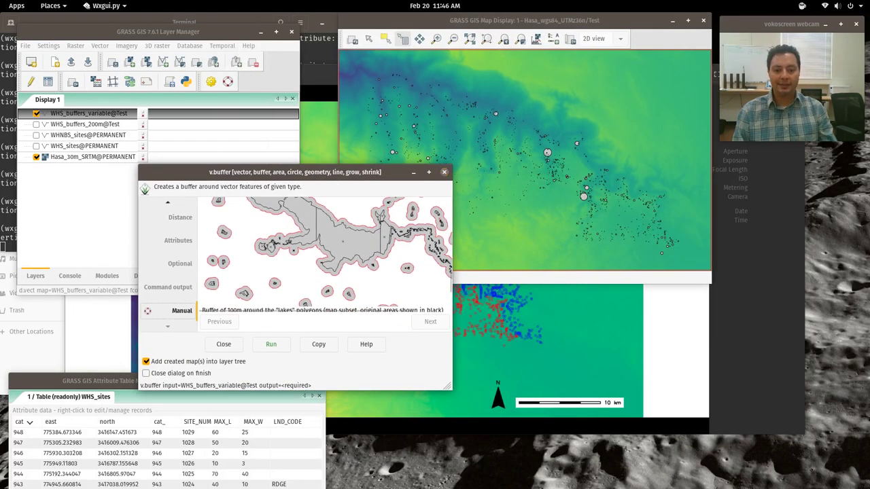
{"action": "left_click", "coordinate": [444, 172]}
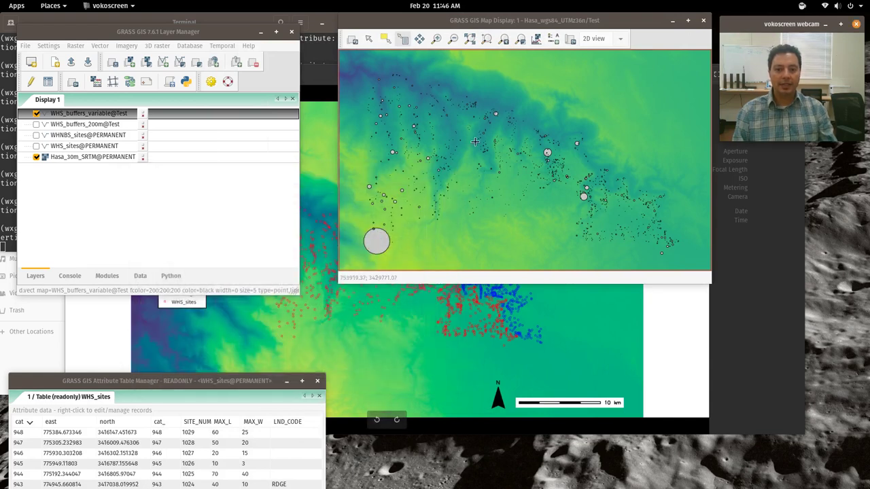
Minimize the Layer Manager, map display and attribute table windows and close the test_map.png image.
{"action": "left_click", "coordinate": [260, 32]}
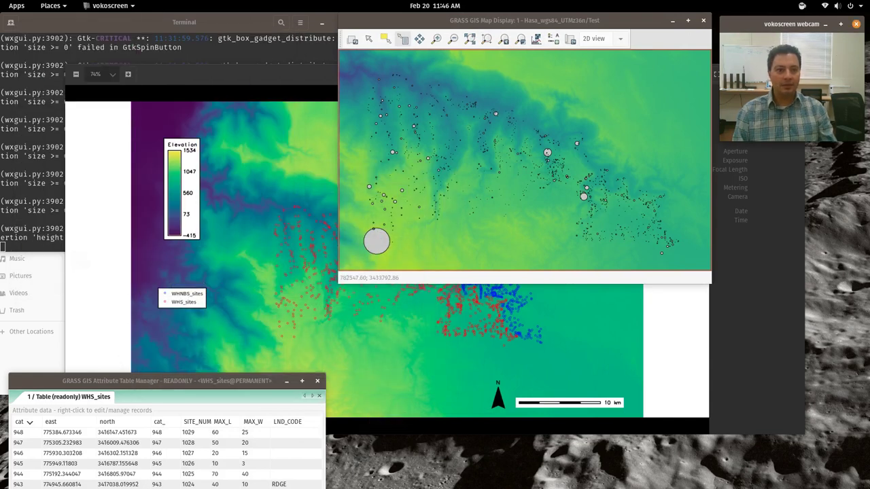
{"action": "left_click", "coordinate": [672, 20]}
{"action": "left_click", "coordinate": [285, 380]}
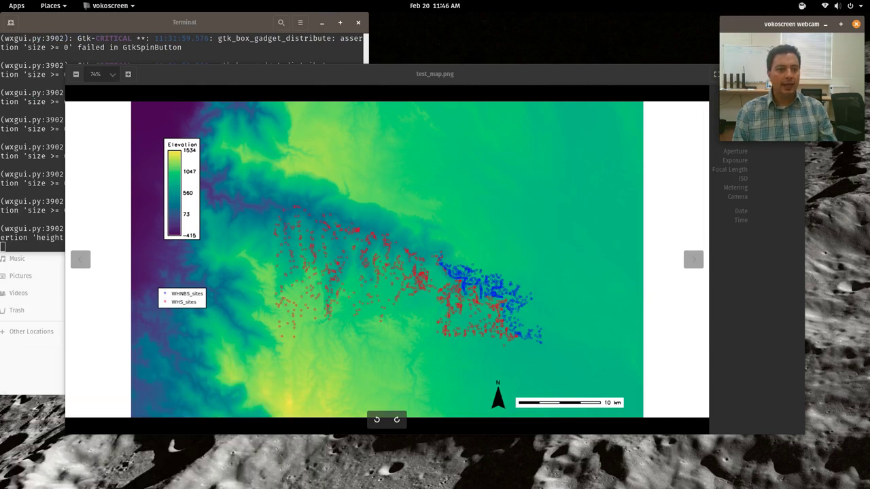
{"action": "left_click_drag", "start_coordinate": [650, 78], "coordinate": [276, 115]}
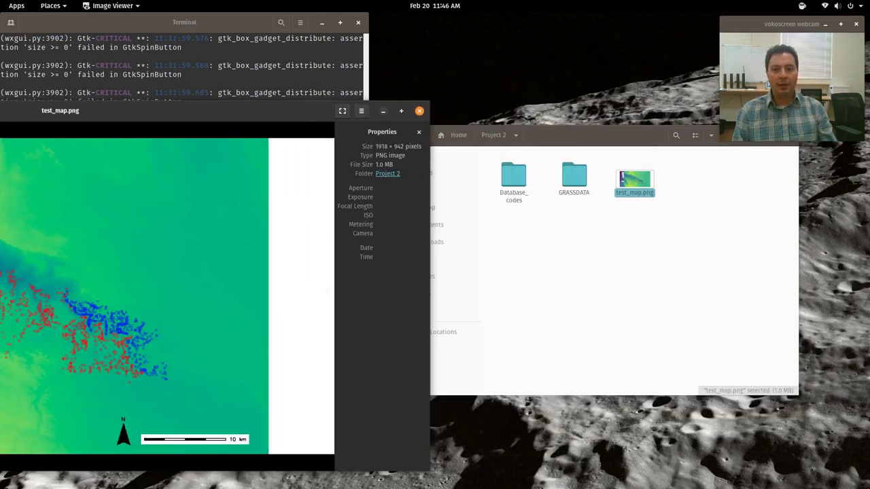
{"action": "left_click", "coordinate": [419, 110]}
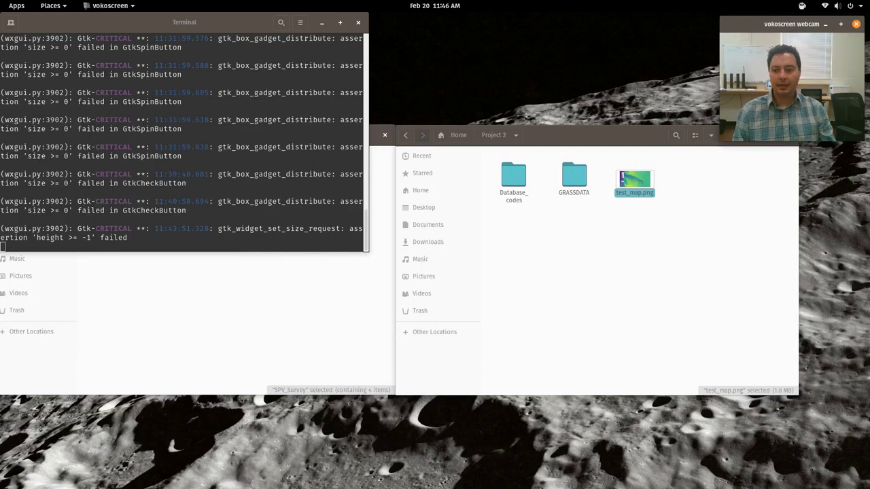
Switch to QGIS and open the plugin manager, moving the repository-fetching dialog aside.
{"action": "mouse_move", "coordinate": [1, 1]}
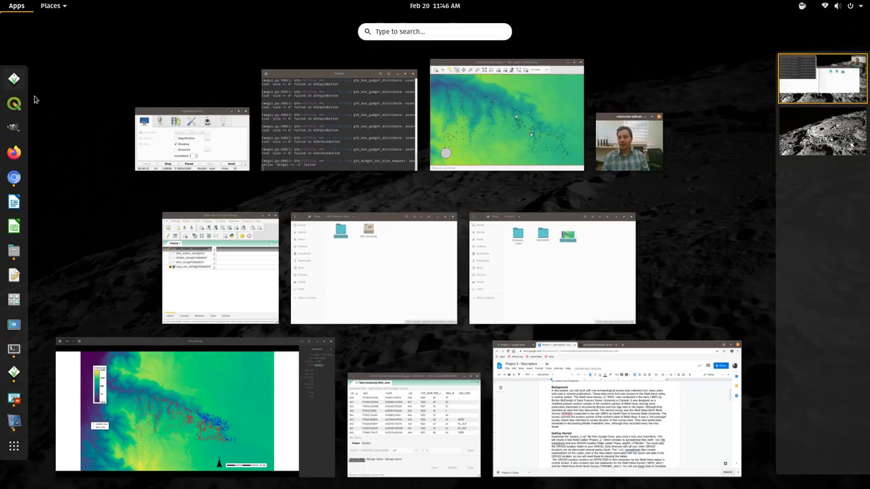
{"action": "left_click", "coordinate": [14, 102]}
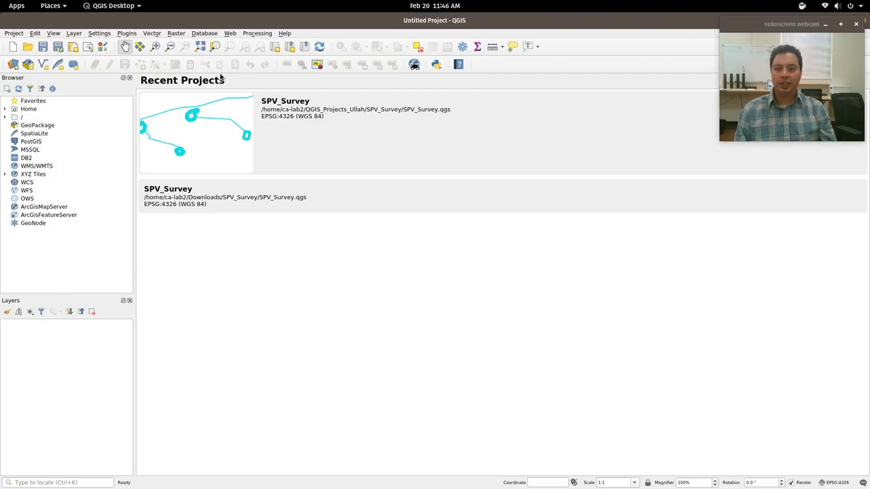
{"action": "left_click", "coordinate": [126, 33]}
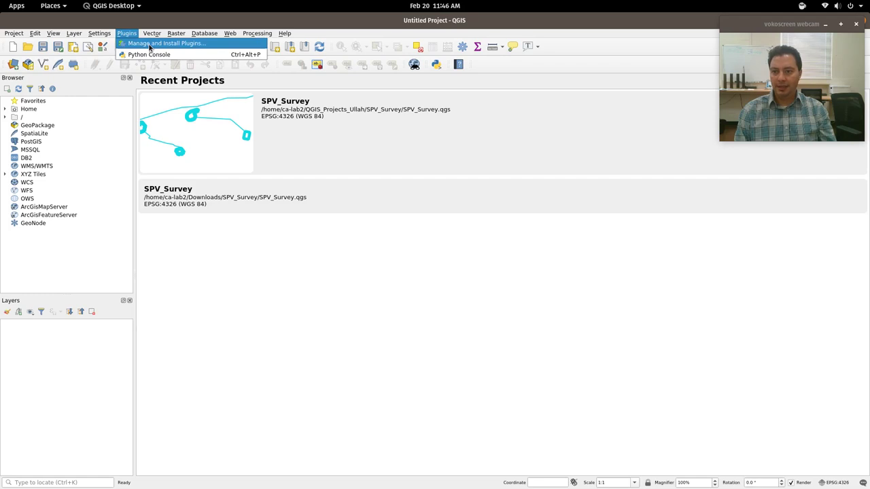
{"action": "left_click", "coordinate": [149, 44]}
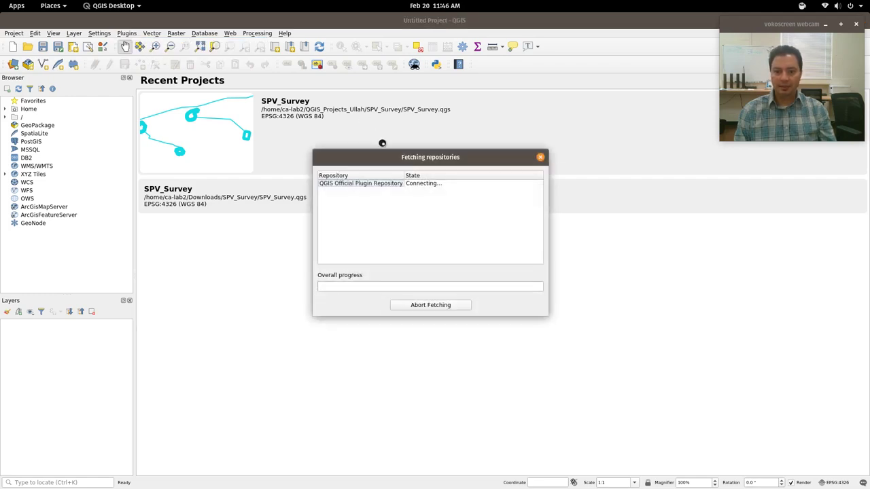
{"action": "left_click_drag", "start_coordinate": [402, 155], "coordinate": [333, 96]}
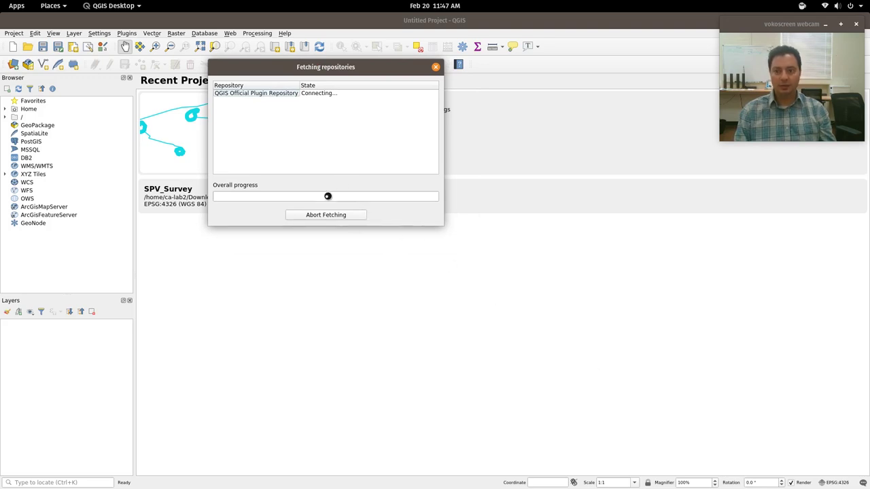
{"action": "left_click", "coordinate": [15, 8]}
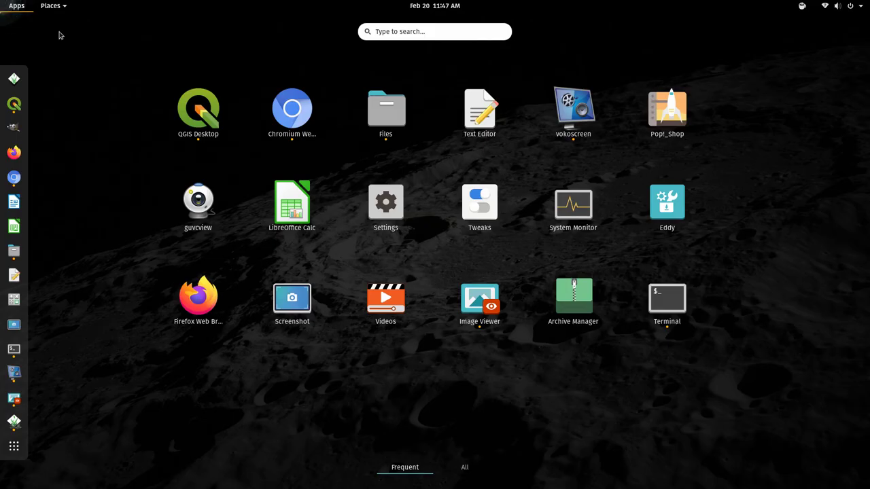
{"action": "left_click", "coordinate": [14, 422]}
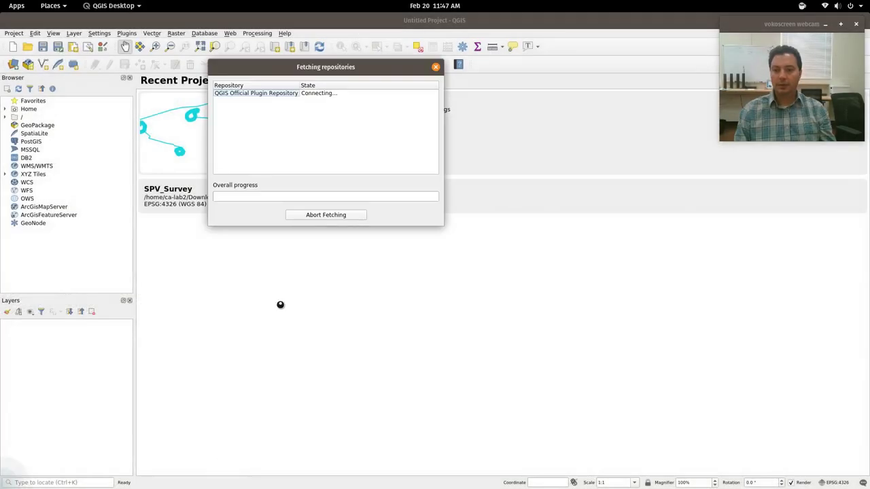
{"action": "key", "text": "super"}
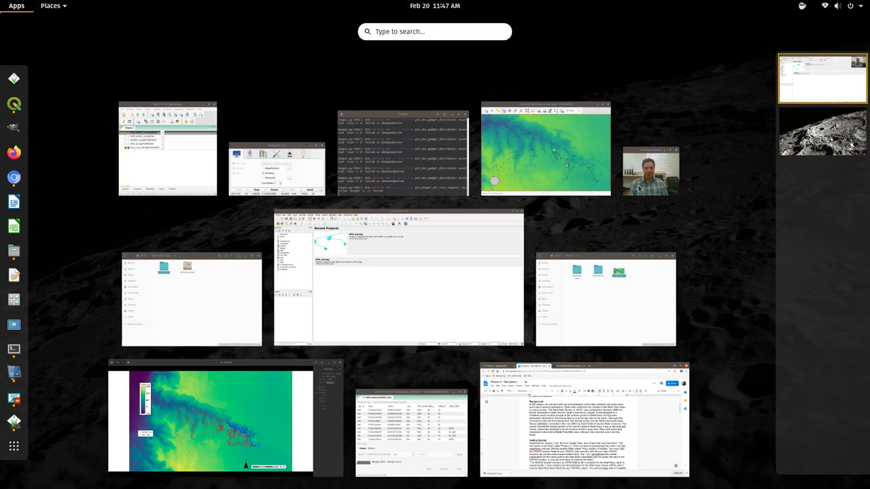
{"action": "left_click", "coordinate": [295, 170]}
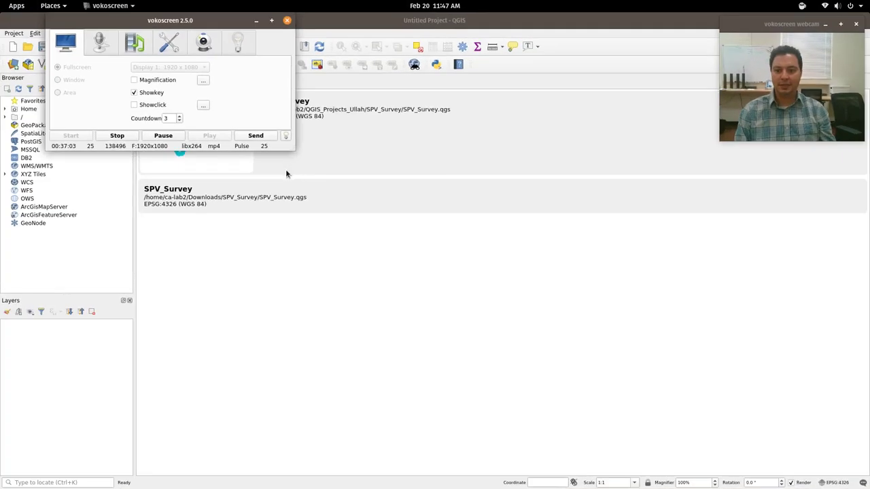
{"action": "left_click", "coordinate": [161, 139]}
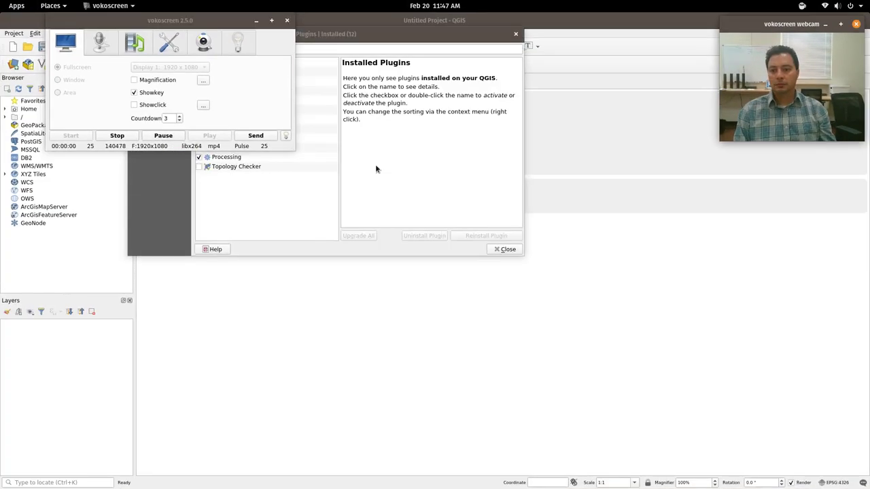
Enable the GRASS 7 core plugin among the installed QGIS plugins.
{"action": "left_click", "coordinate": [308, 193]}
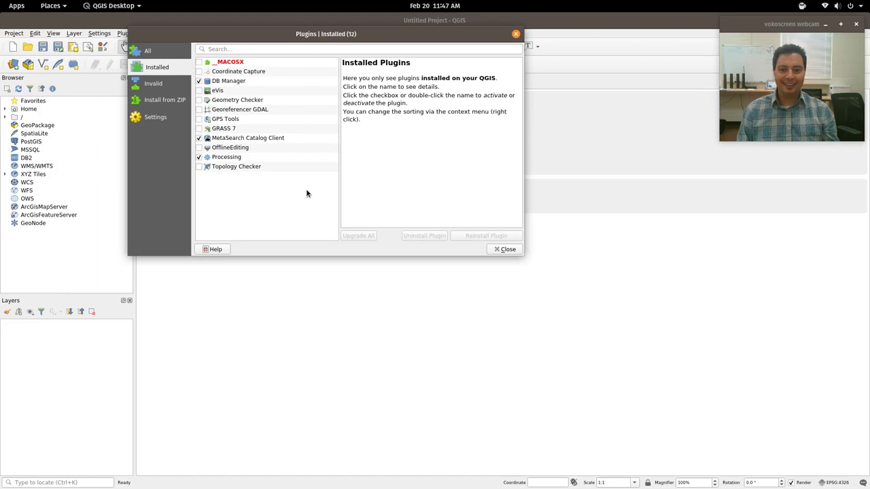
{"action": "left_click_drag", "start_coordinate": [271, 30], "coordinate": [281, 54]}
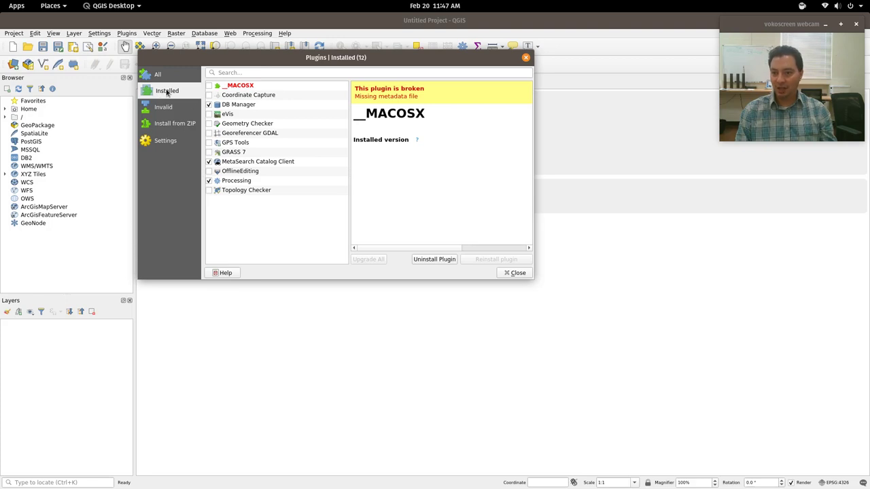
{"action": "left_click", "coordinate": [232, 153]}
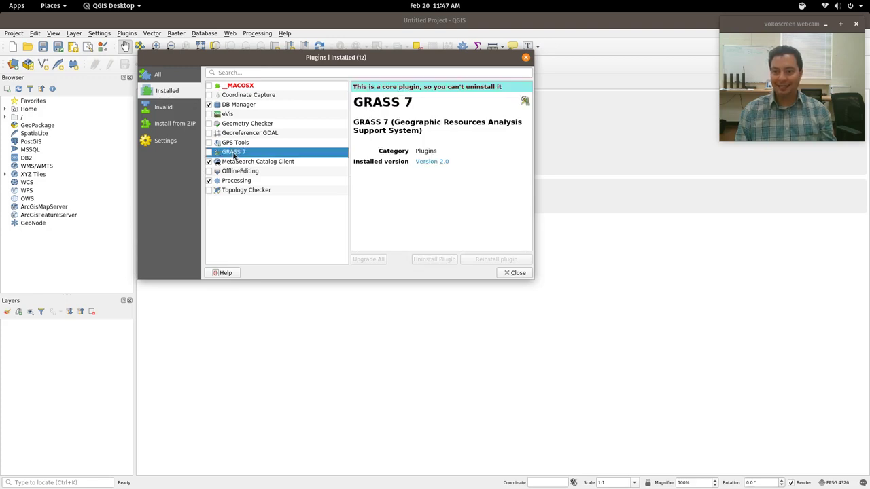
{"action": "left_click", "coordinate": [208, 153]}
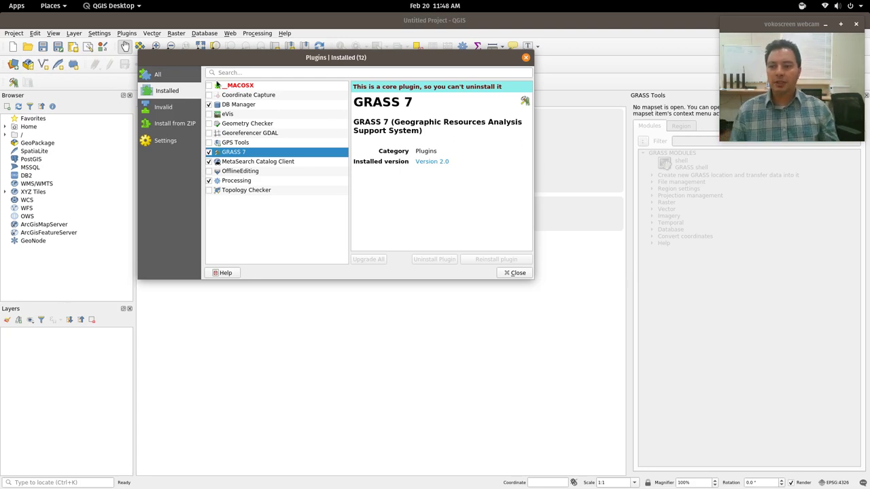
Search all plugins for "osm", check the installed ones with the same filter, and close the plugin manager.
{"action": "left_click", "coordinate": [168, 76]}
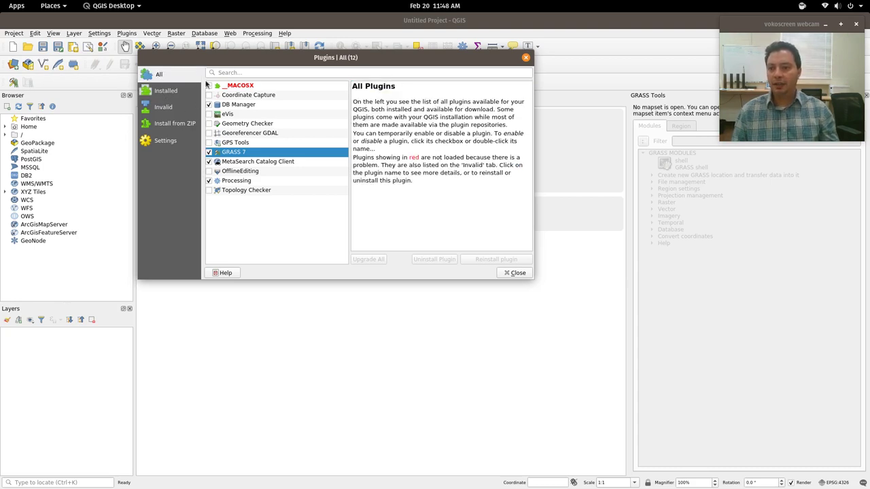
{"action": "left_click", "coordinate": [226, 72]}
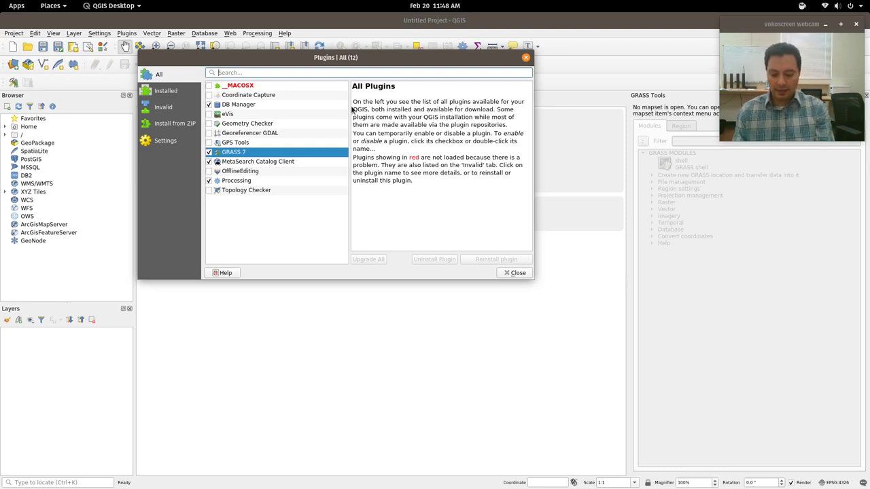
{"action": "type", "text": "osm"}
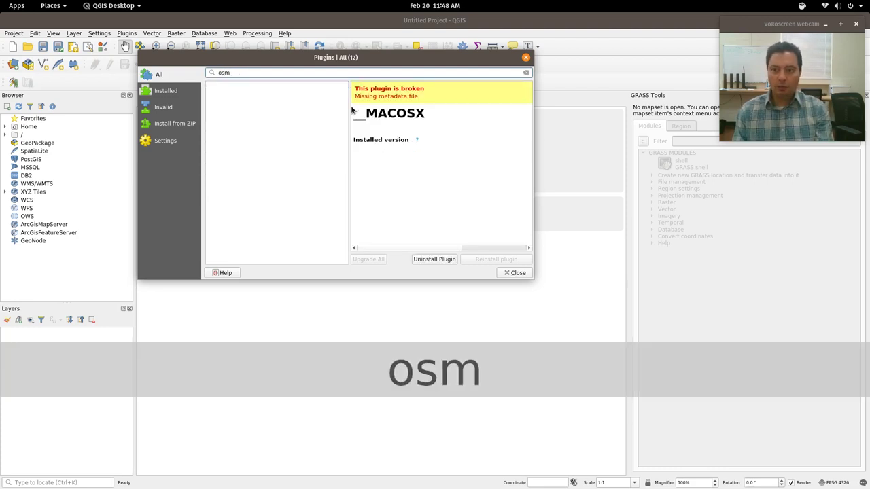
{"action": "key", "text": "Return"}
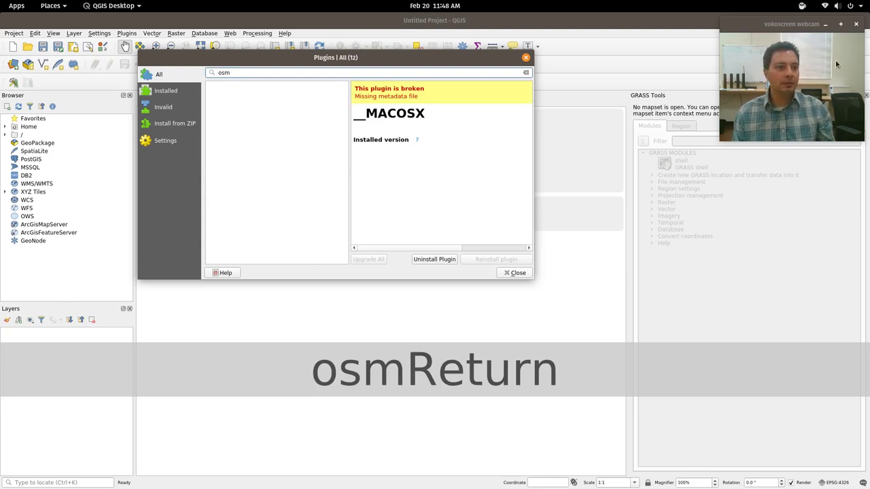
{"action": "left_click_drag", "start_coordinate": [324, 59], "coordinate": [264, 103]}
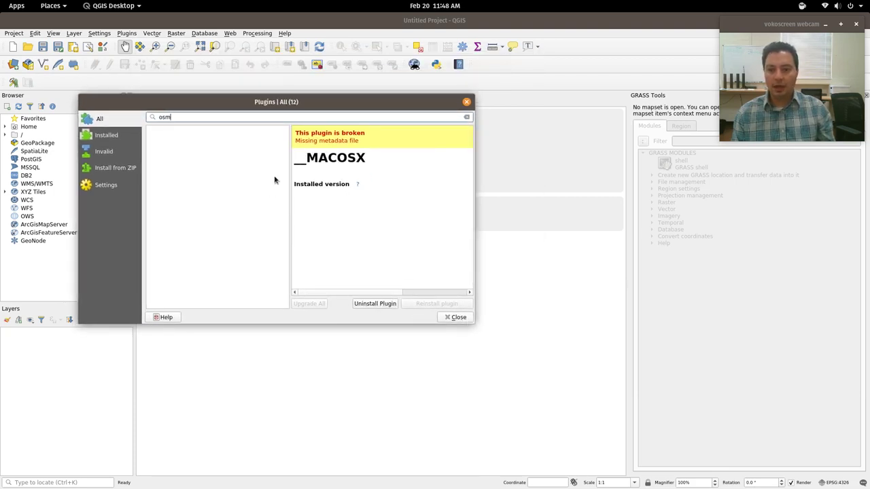
{"action": "left_click", "coordinate": [126, 135]}
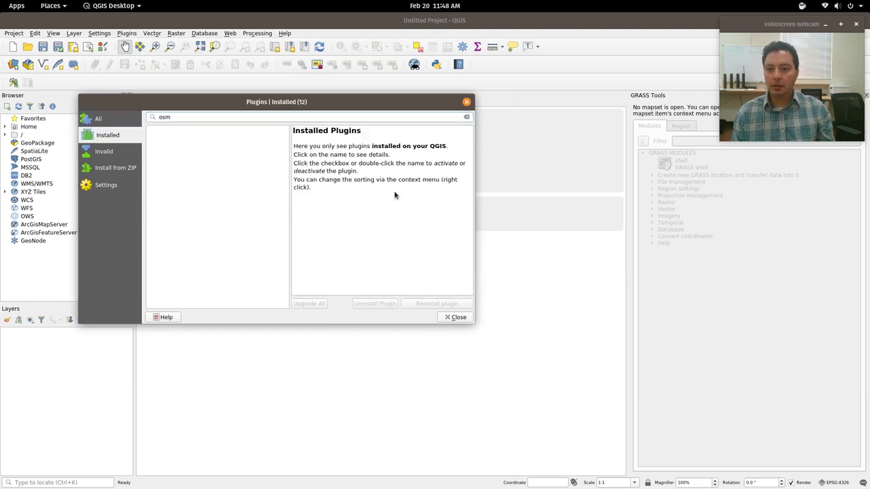
{"action": "left_click", "coordinate": [456, 318]}
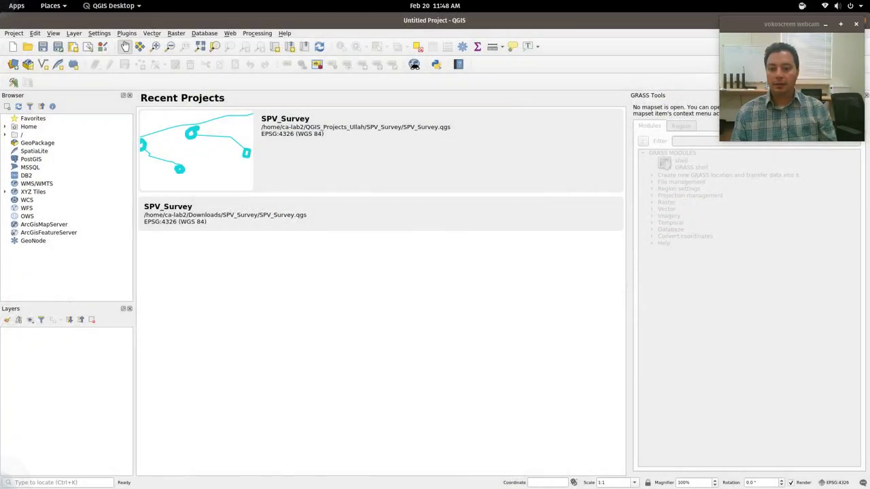
Switch to the GRASS GIS Layer Manager, look over its imagery and vector tools, and close it.
{"action": "key", "text": "super"}
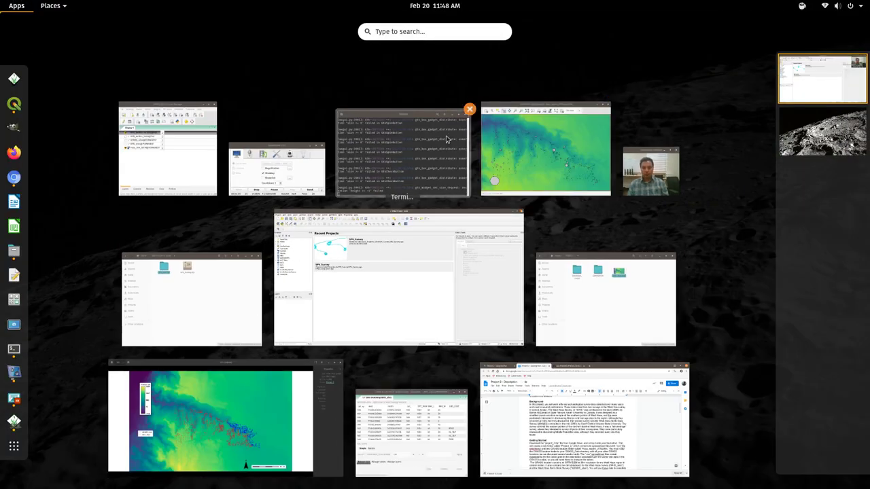
{"action": "left_click", "coordinate": [164, 129]}
{"action": "left_click", "coordinate": [126, 45]}
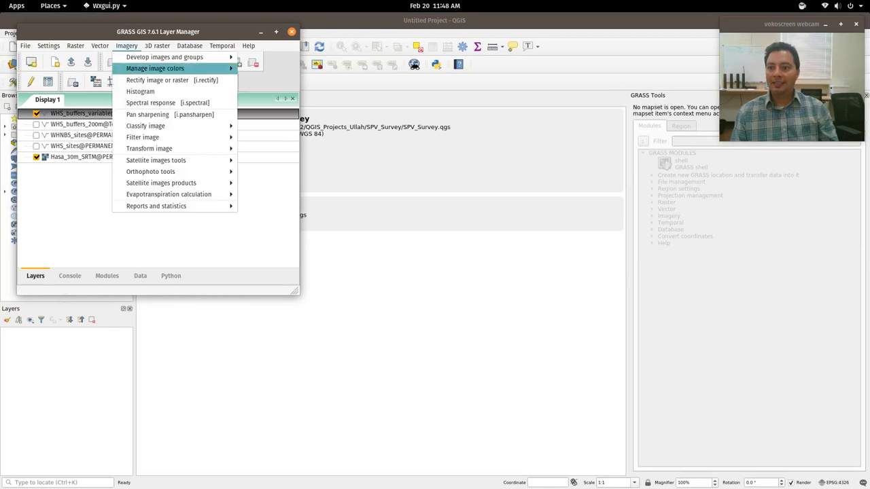
{"action": "left_click", "coordinate": [100, 46]}
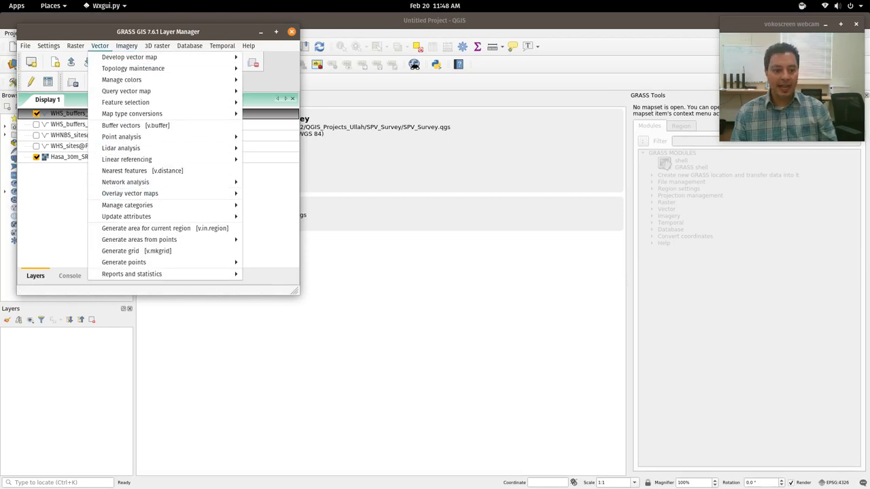
{"action": "left_click", "coordinate": [690, 184]}
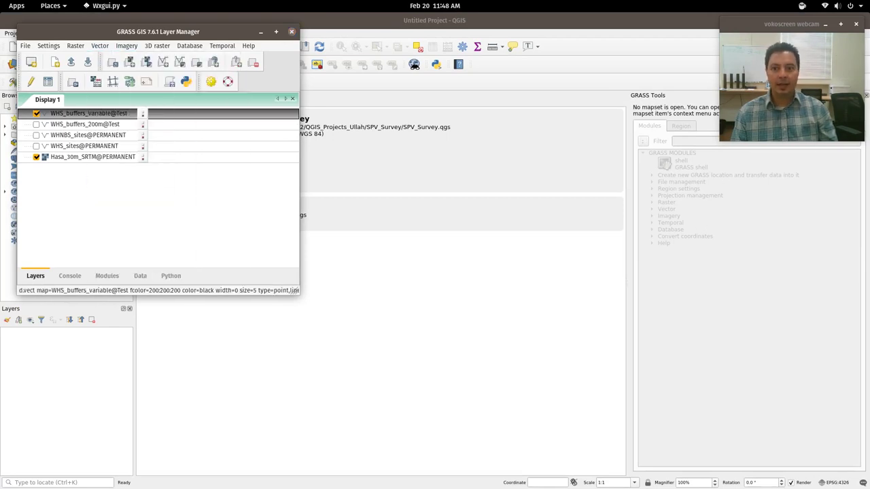
{"action": "left_click", "coordinate": [291, 32]}
{"action": "left_click", "coordinate": [152, 201]}
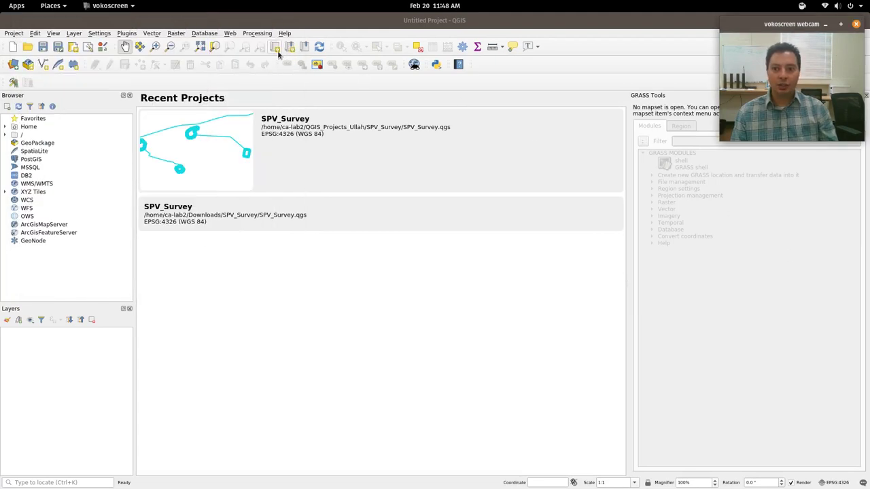
Show the Processing Toolbox in QGIS and expand its GRASS group of algorithms.
{"action": "left_click", "coordinate": [204, 33]}
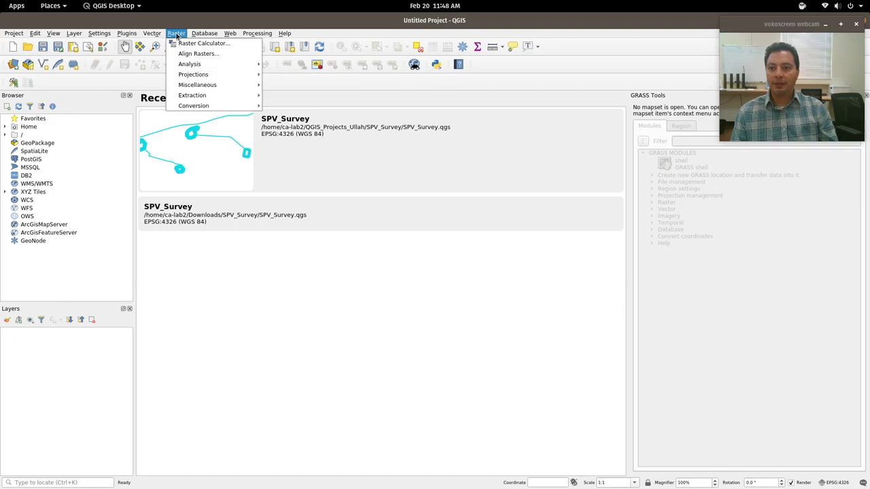
{"action": "mouse_move", "coordinate": [278, 34]}
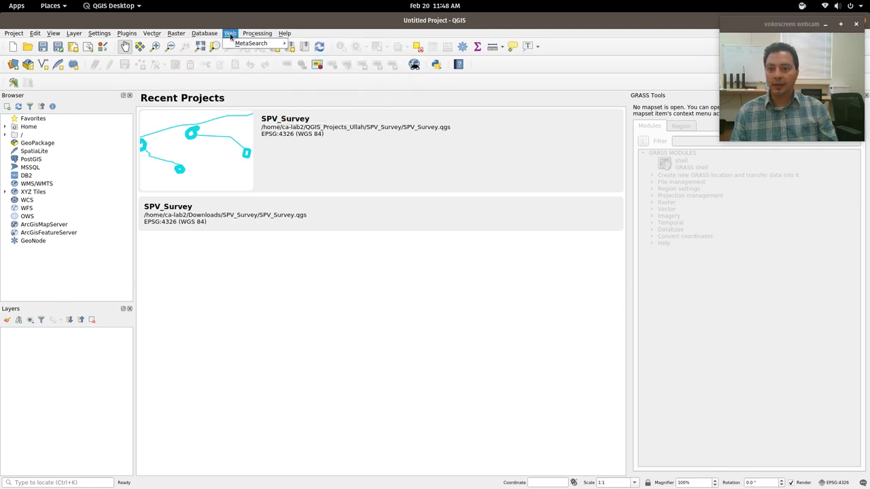
{"action": "mouse_move", "coordinate": [48, 31]}
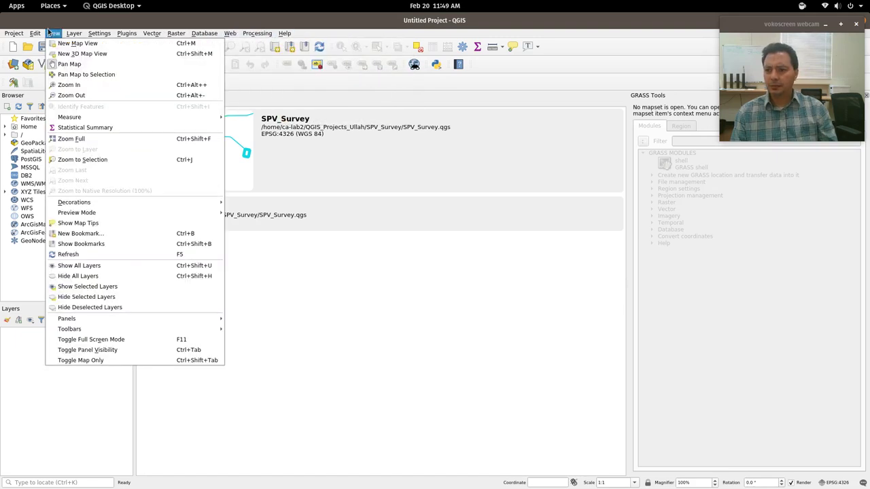
{"action": "mouse_move", "coordinate": [231, 34]}
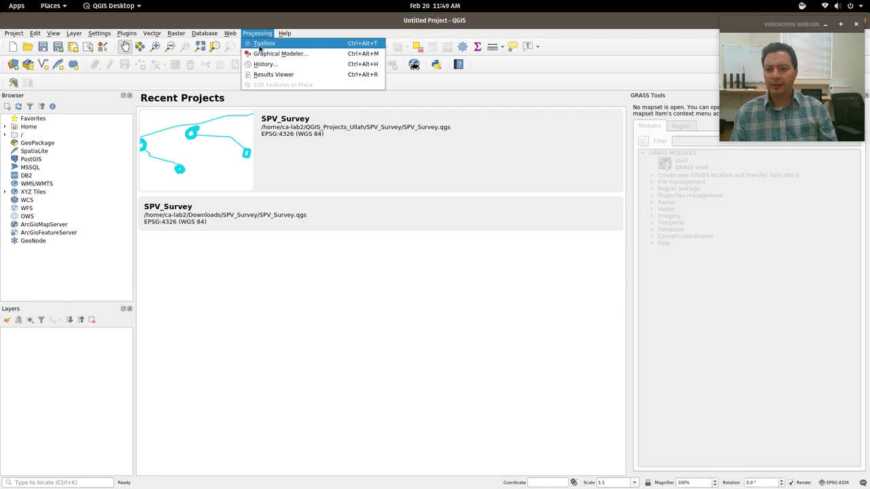
{"action": "left_click", "coordinate": [261, 44]}
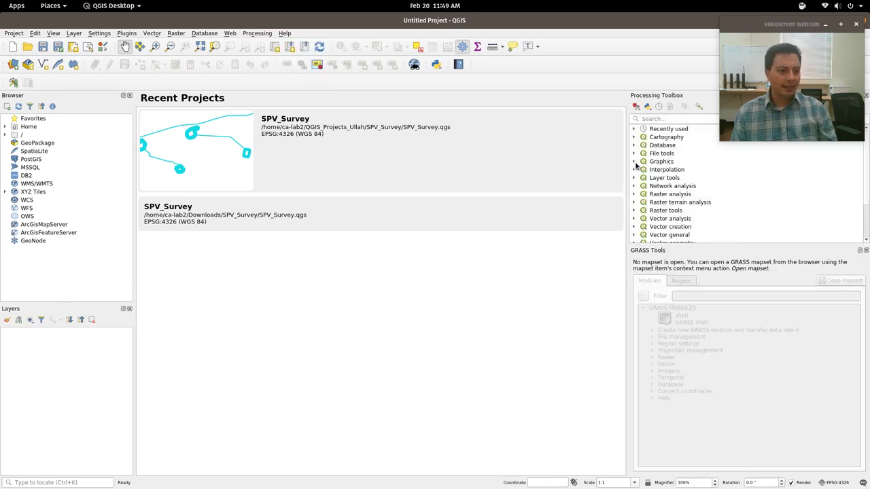
{"action": "scroll", "coordinate": [677, 207], "scroll_direction": "down", "scroll_amount": 2}
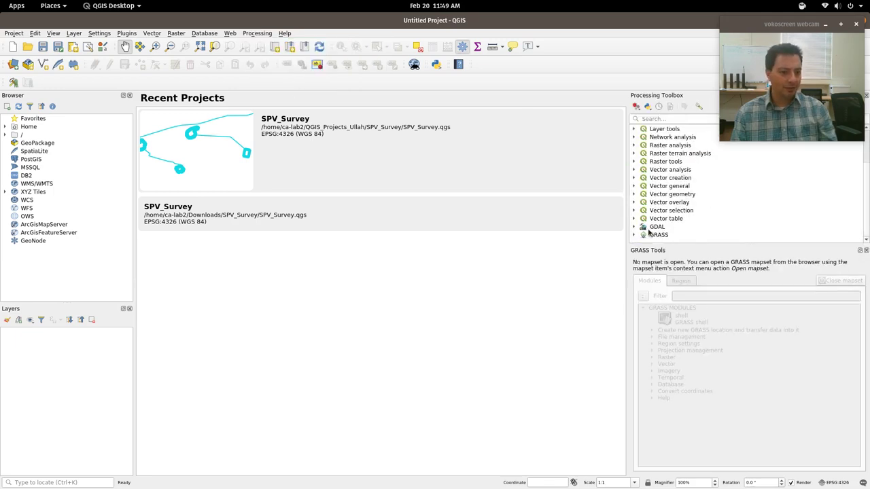
{"action": "double_click", "coordinate": [675, 235]}
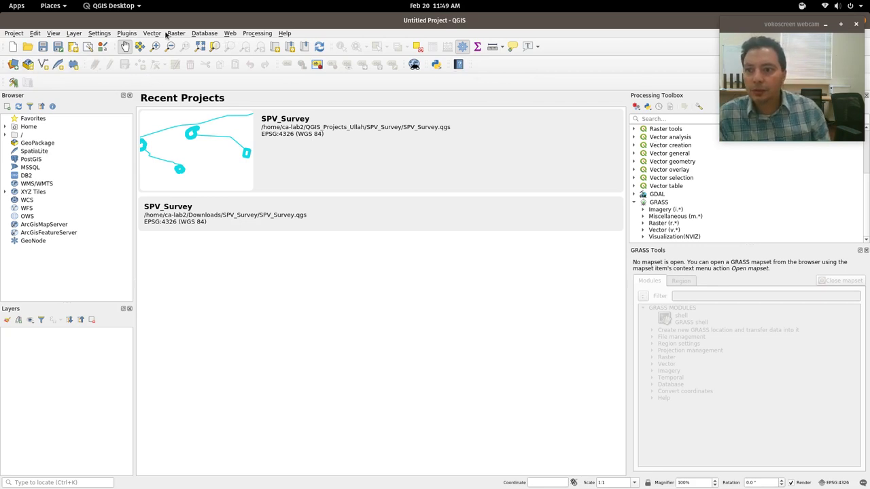
{"action": "left_click", "coordinate": [129, 34]}
{"action": "left_click", "coordinate": [131, 34]}
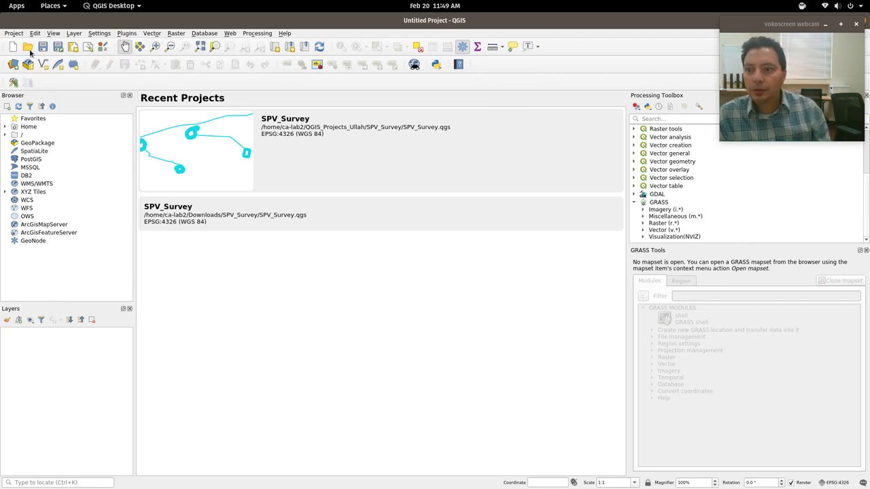
{"action": "left_click", "coordinate": [76, 34]}
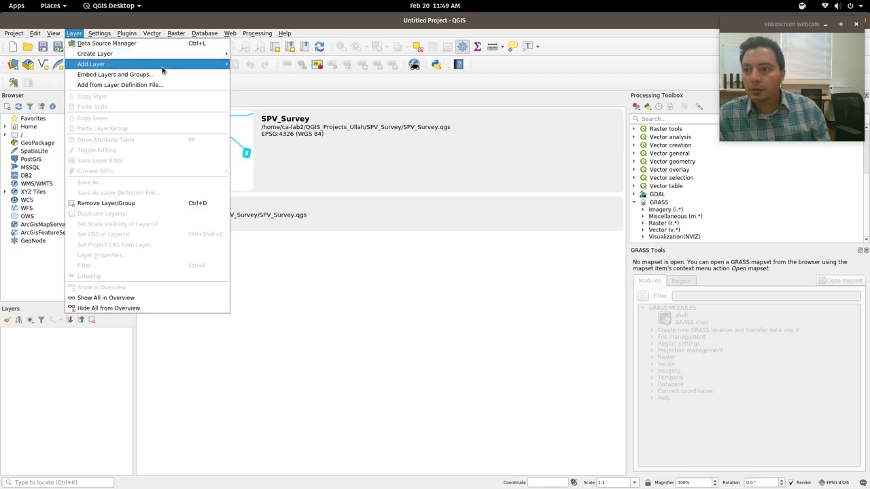
{"action": "left_click", "coordinate": [94, 357]}
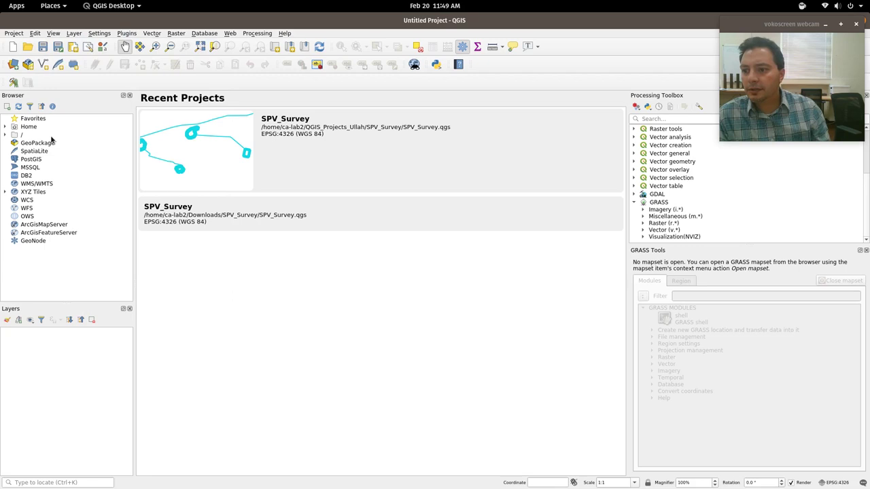
{"action": "key", "text": "super"}
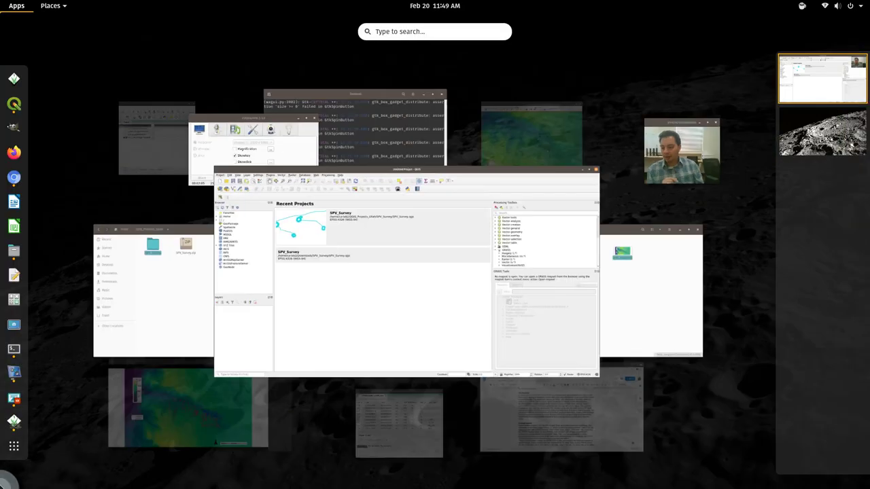
{"action": "left_click", "coordinate": [285, 154]}
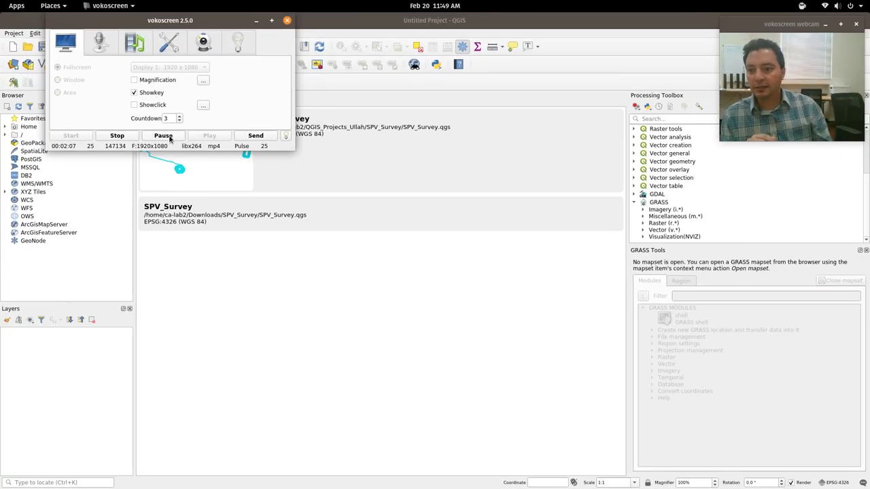
{"action": "left_click", "coordinate": [170, 138]}
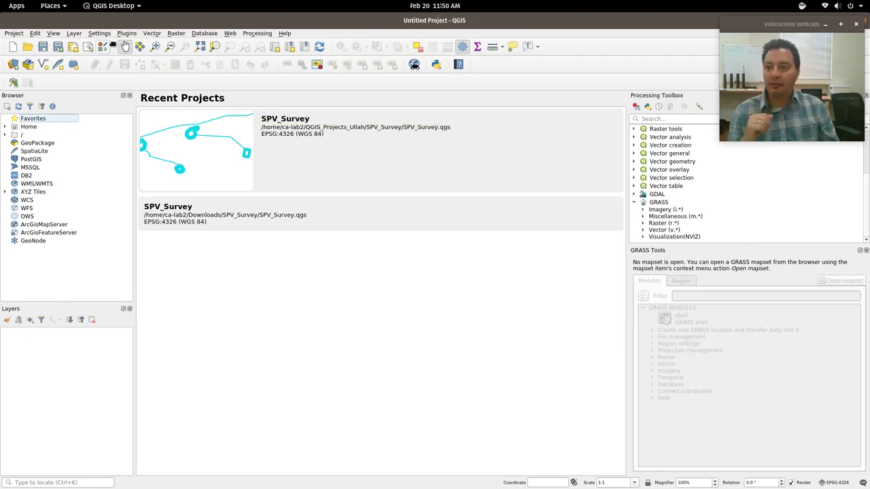
Try to open the Test mapset of location Hasa_wgs84_UTMz36n, using the GRASSDATA folder in Project 2 as the GIS database.
{"action": "left_click", "coordinate": [129, 34]}
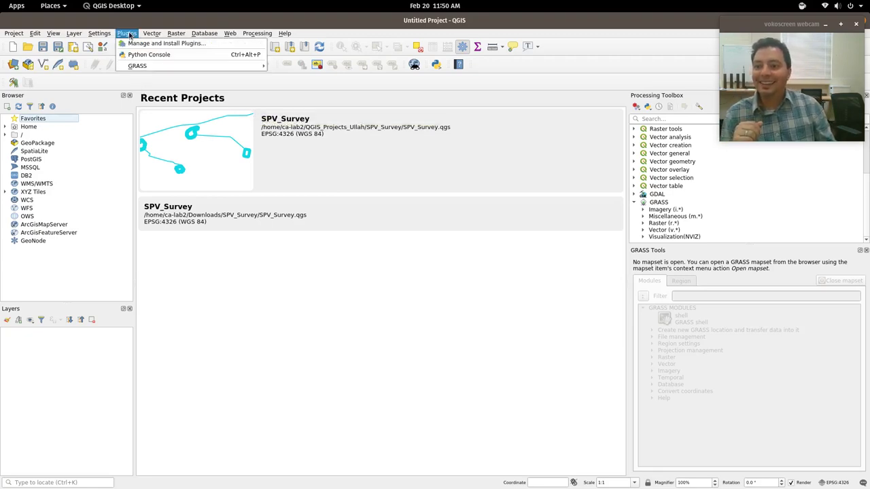
{"action": "mouse_move", "coordinate": [231, 66]}
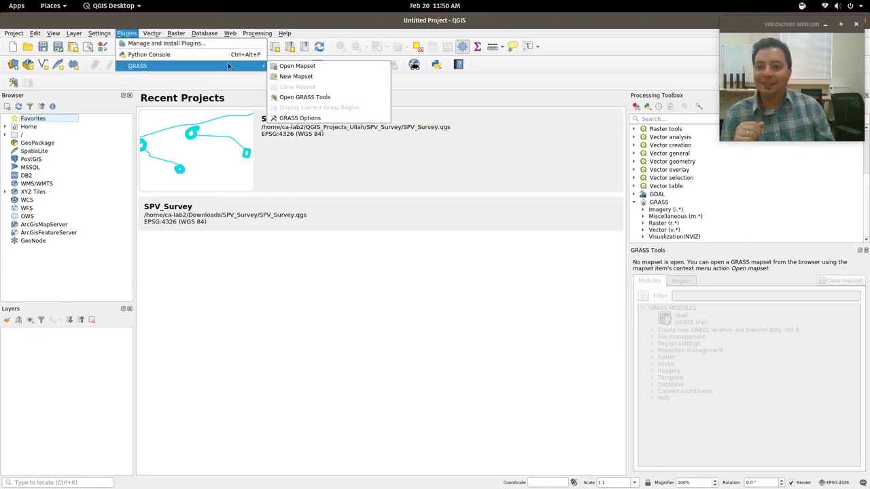
{"action": "left_click", "coordinate": [311, 68]}
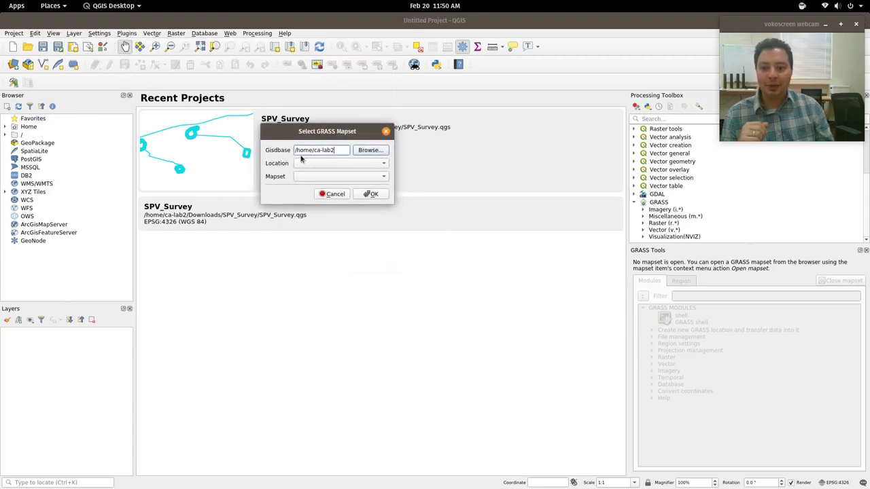
{"action": "left_click", "coordinate": [369, 150]}
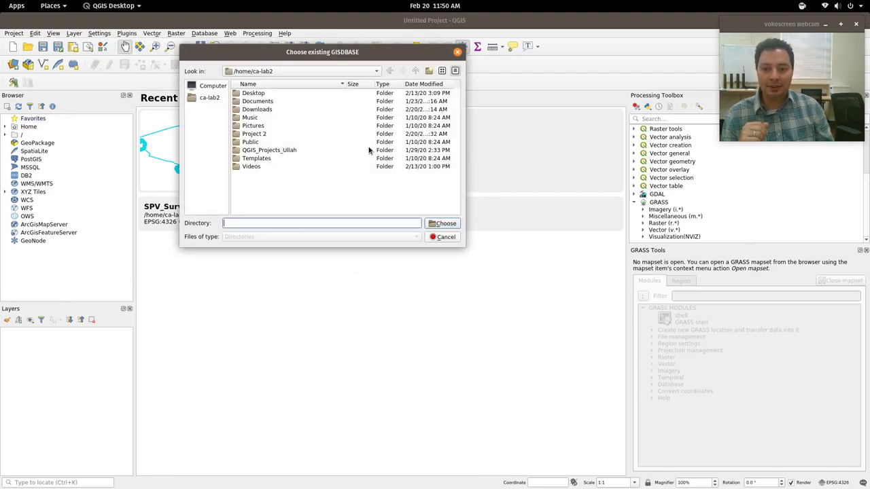
{"action": "double_click", "coordinate": [257, 134]}
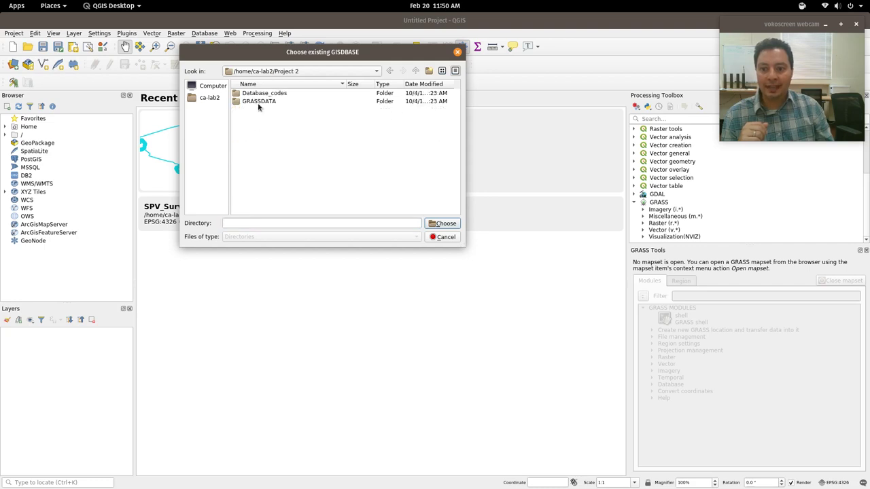
{"action": "left_click", "coordinate": [259, 103]}
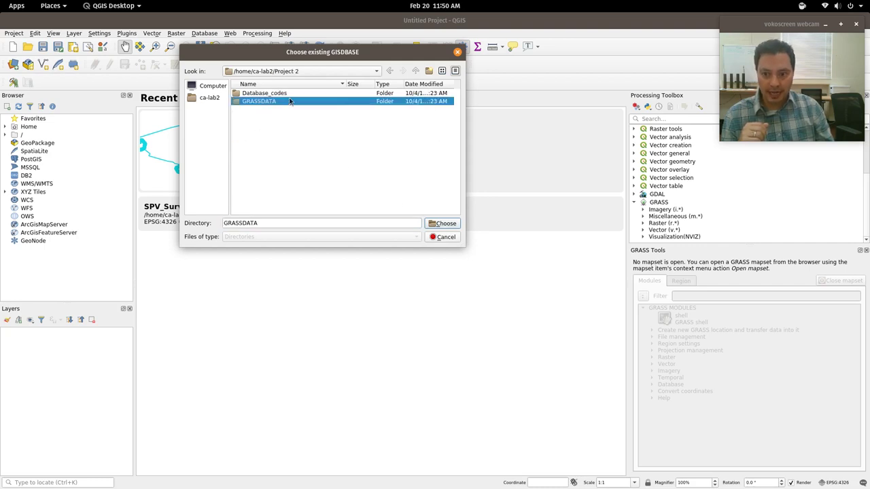
{"action": "left_click", "coordinate": [442, 223]}
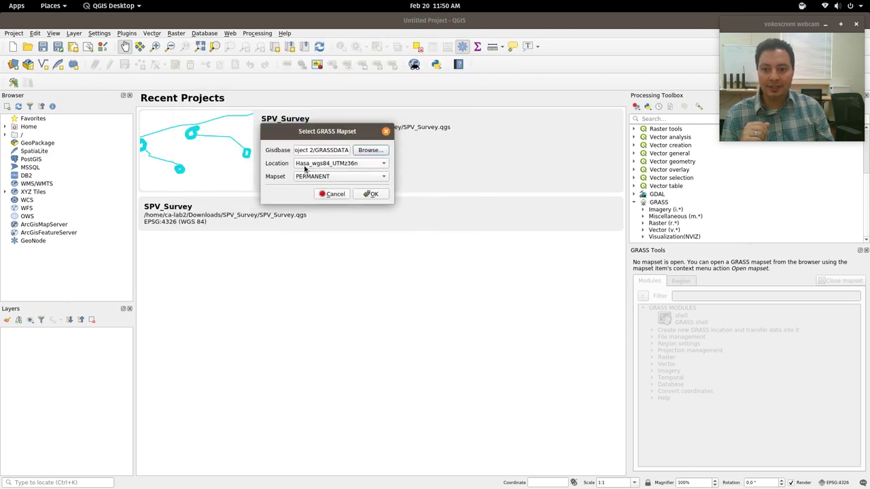
{"action": "left_click", "coordinate": [369, 176]}
{"action": "left_click", "coordinate": [343, 189]}
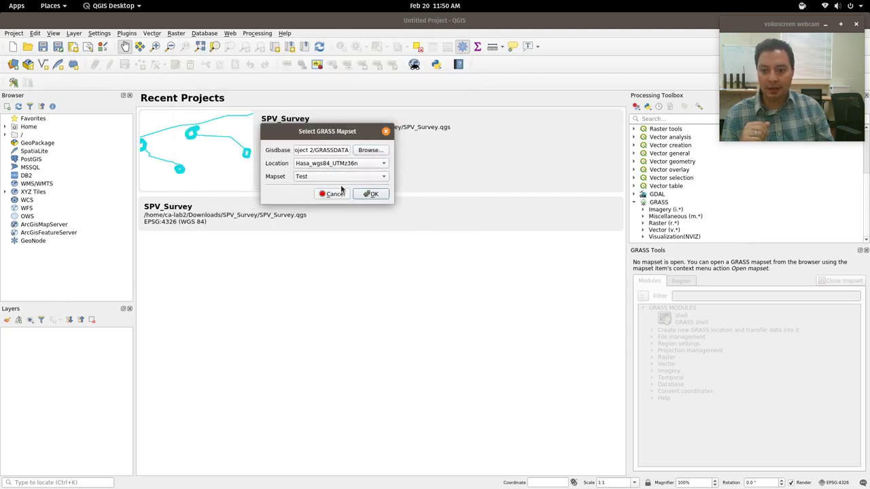
{"action": "left_click", "coordinate": [371, 195]}
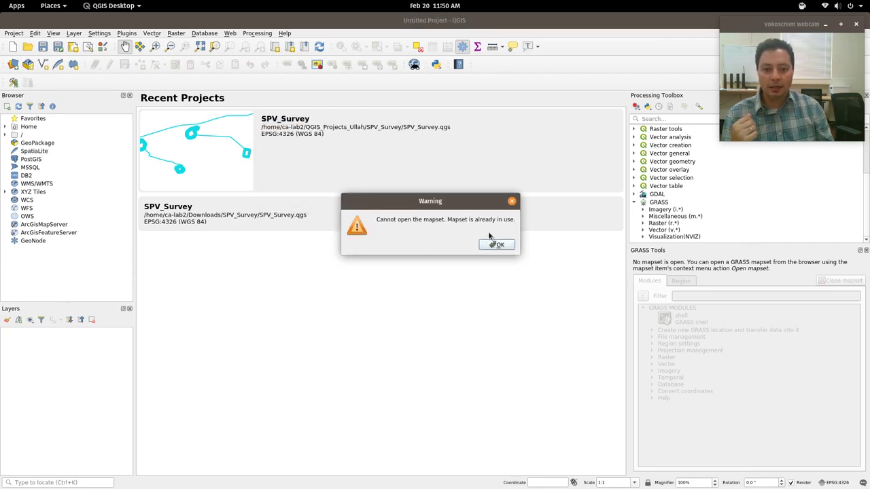
{"action": "left_click", "coordinate": [494, 246]}
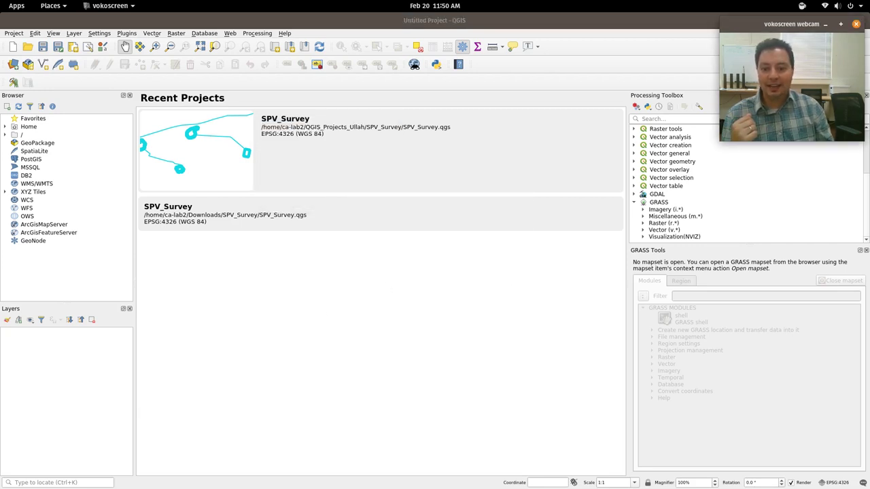
Switch to the GRASS GIS Layer Manager and quit GRASS GIS completely, including its shell prompt.
{"action": "key", "text": "super"}
{"action": "left_click", "coordinate": [577, 142]}
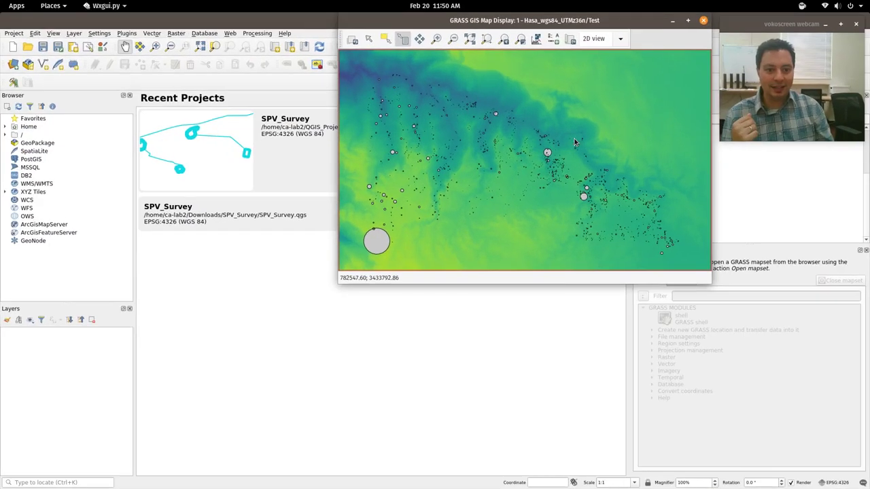
{"action": "key", "text": "super"}
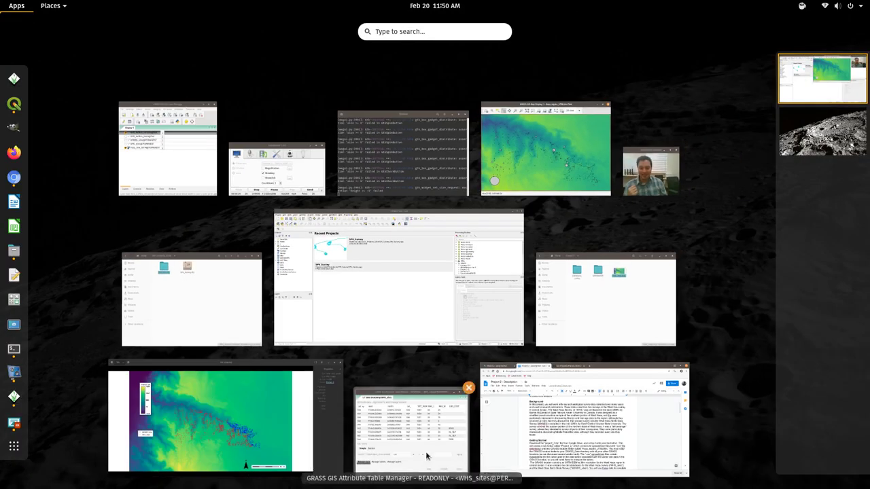
{"action": "left_click", "coordinate": [172, 158]}
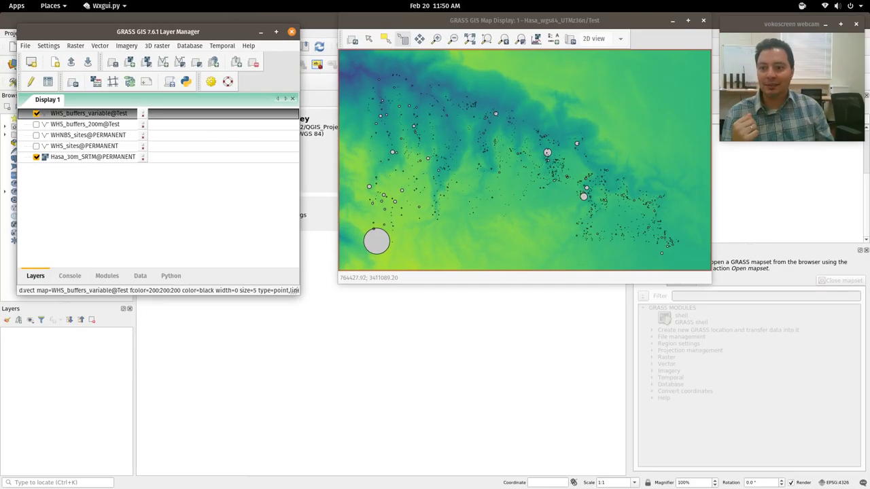
{"action": "left_click", "coordinate": [25, 46]}
{"action": "left_click", "coordinate": [48, 46]}
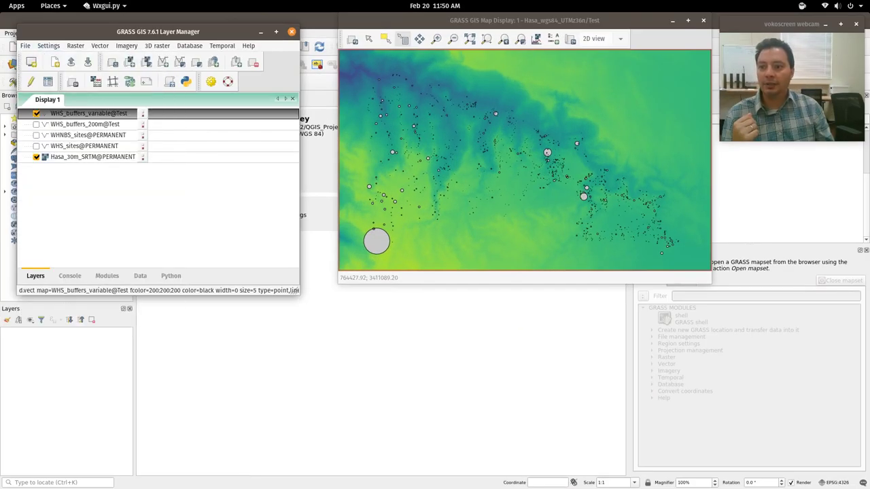
{"action": "left_click", "coordinate": [19, 45]}
{"action": "left_click", "coordinate": [55, 334]}
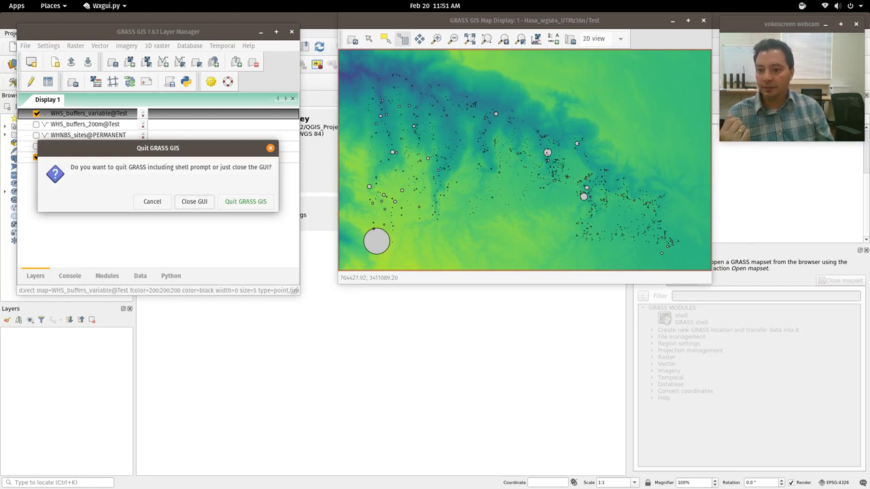
{"action": "left_click", "coordinate": [245, 201]}
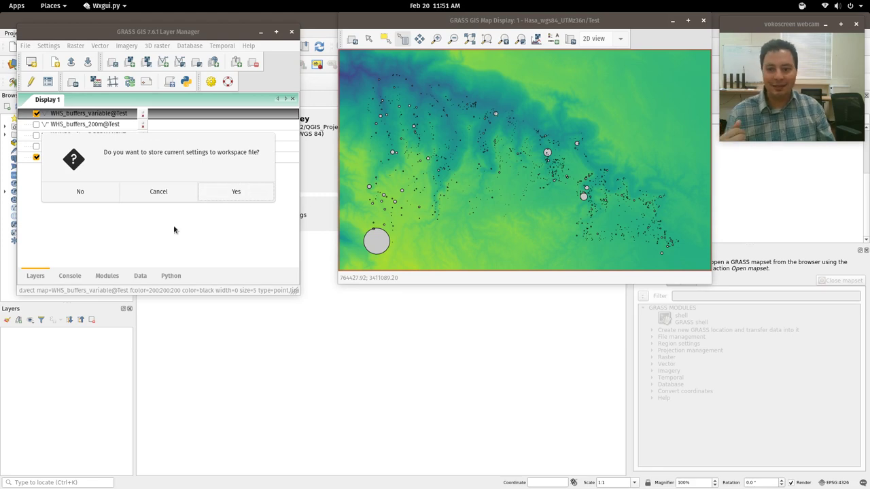
Store the current GRASS settings as a workspace file named proj2 in the Project 2 folder.
{"action": "left_click", "coordinate": [234, 192]}
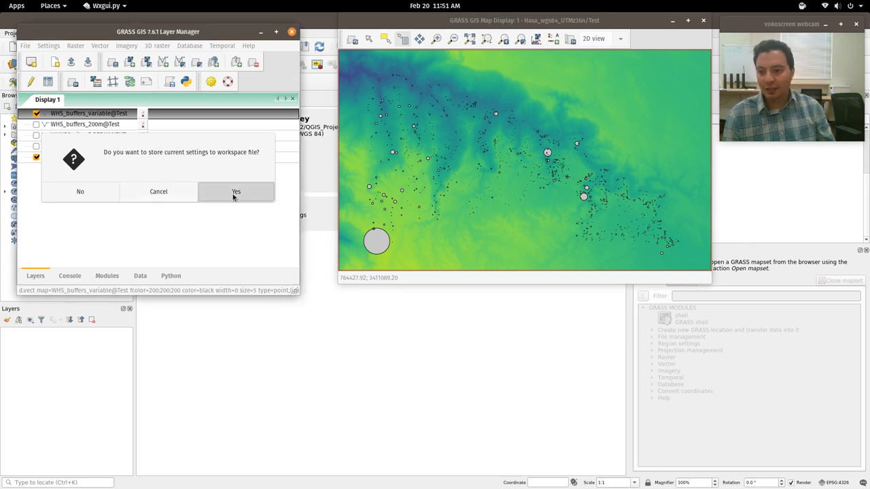
{"action": "double_click", "coordinate": [107, 122]}
{"action": "left_click", "coordinate": [238, 23]}
{"action": "type", "text": "pro"}
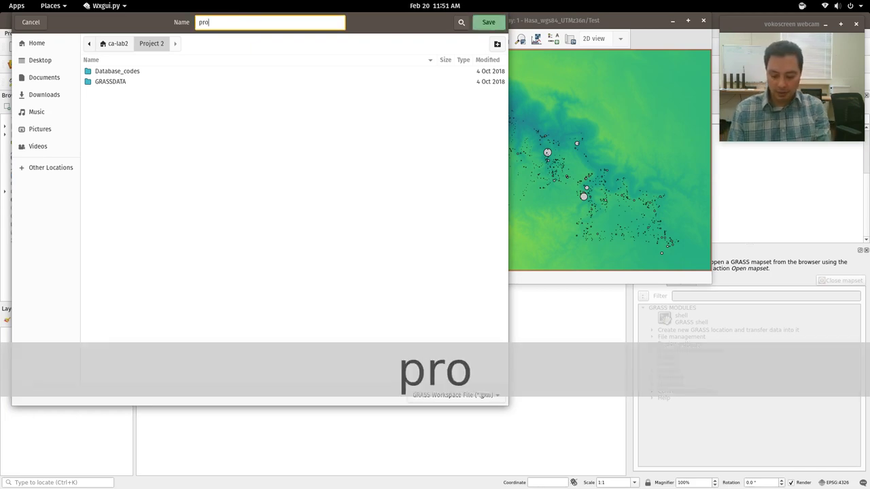
{"action": "type", "text": "j2"}
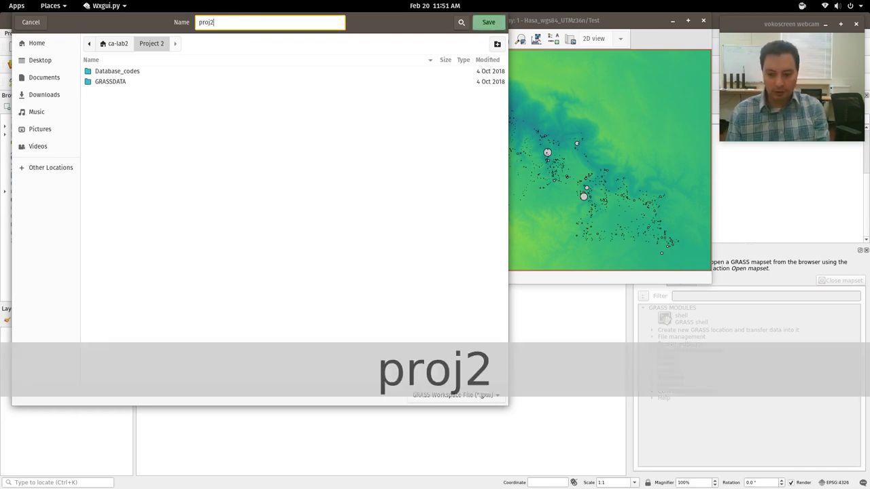
{"action": "key", "text": "Return"}
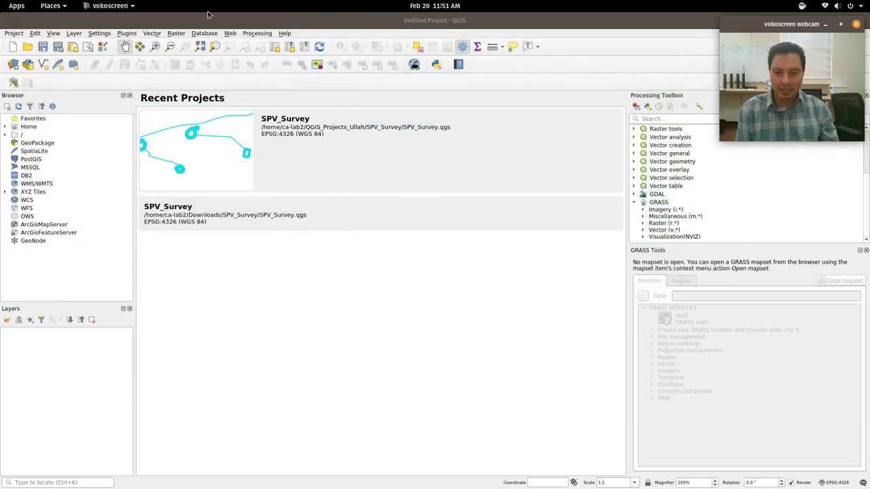
Open the Test mapset of location Hasa_wgs84_UTMz36n through the GRASS plugin in QGIS.
{"action": "left_click", "coordinate": [176, 33]}
{"action": "mouse_move", "coordinate": [126, 33]}
{"action": "mouse_move", "coordinate": [152, 67]}
{"action": "left_click", "coordinate": [349, 68]}
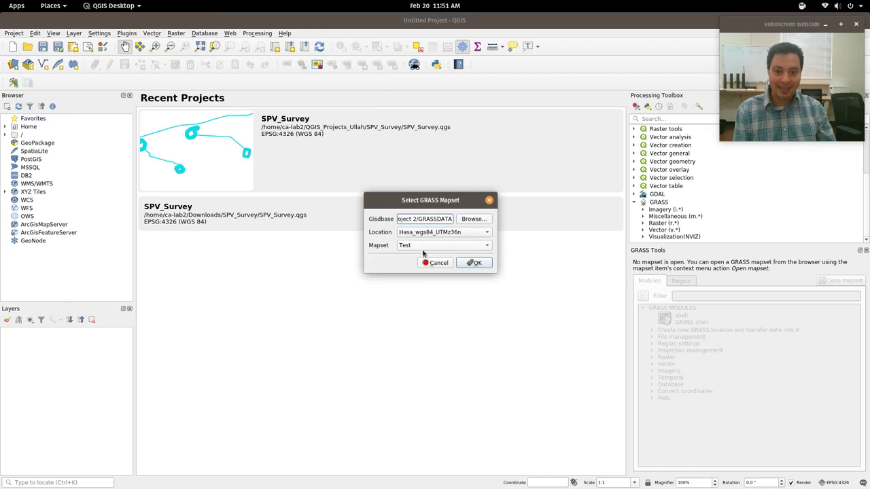
{"action": "left_click", "coordinate": [464, 263]}
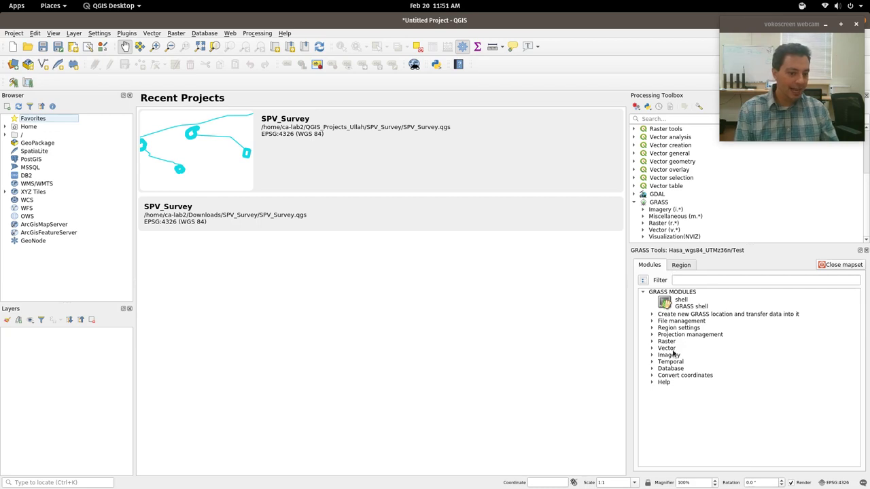
Examine the Region settings and Raster module groups in GRASS Tools, collapsing each group again.
{"action": "left_click", "coordinate": [652, 328]}
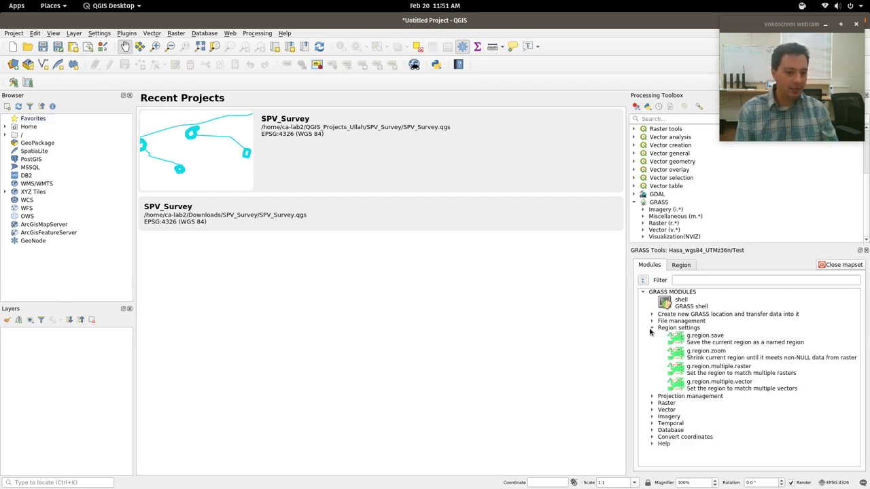
{"action": "left_click", "coordinate": [652, 328]}
{"action": "left_click", "coordinate": [651, 341]}
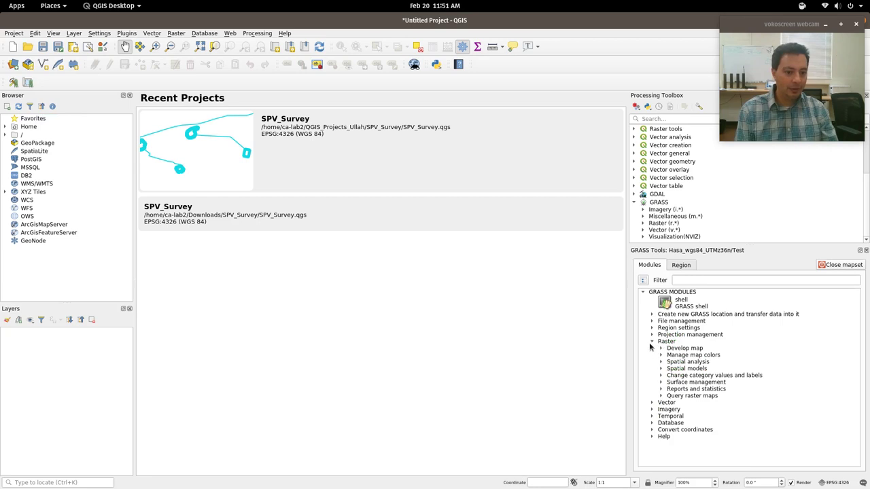
{"action": "left_click", "coordinate": [651, 341]}
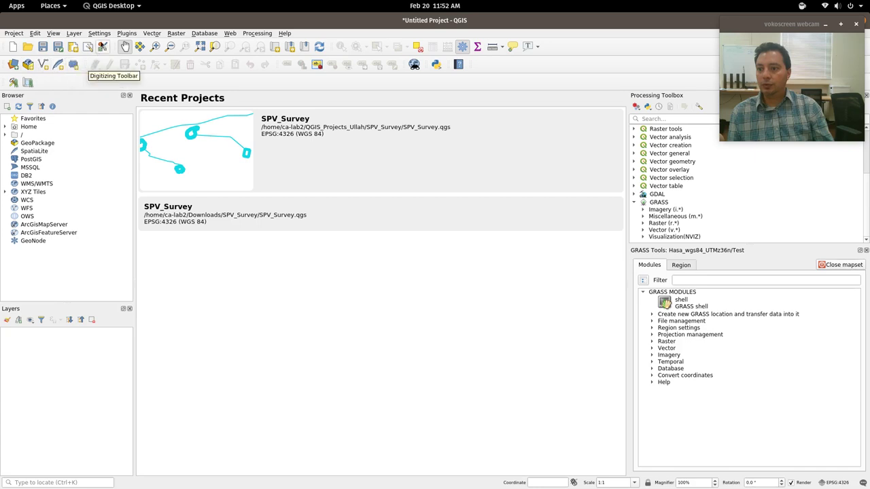
Look over the layer types that can be added, and collapse the GRASS group in the Processing Toolbox.
{"action": "left_click", "coordinate": [75, 33]}
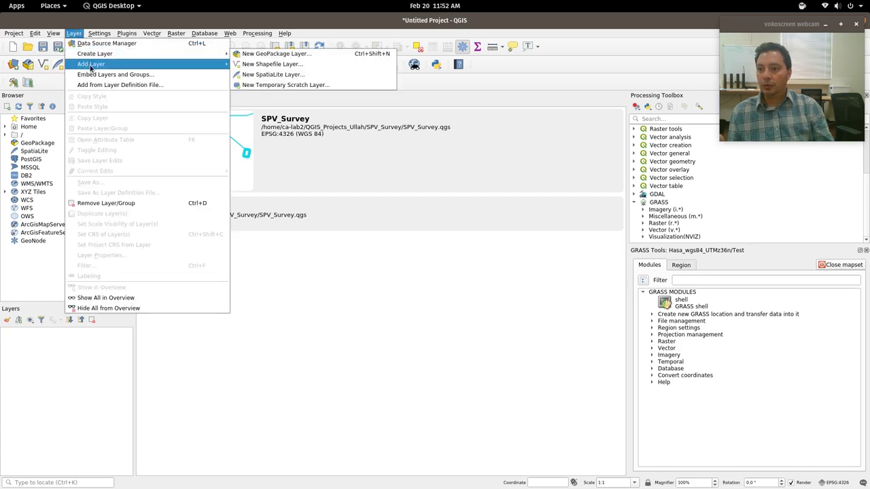
{"action": "mouse_move", "coordinate": [95, 64]}
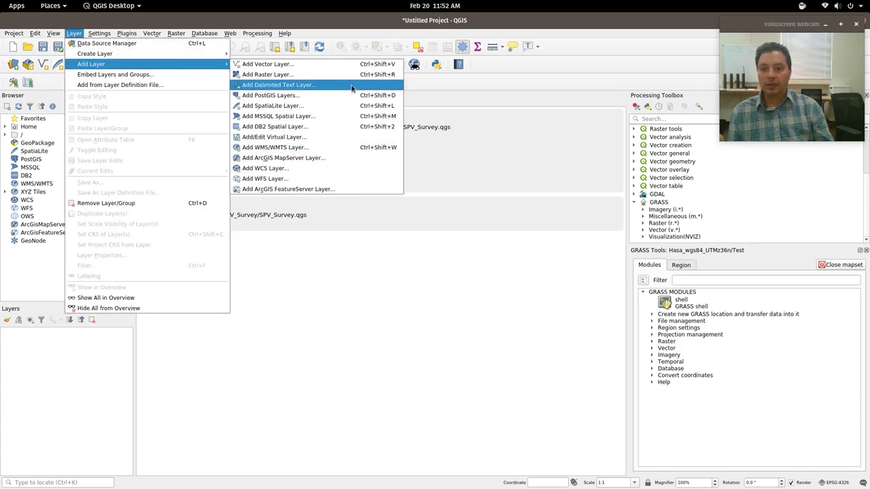
{"action": "left_click", "coordinate": [487, 77]}
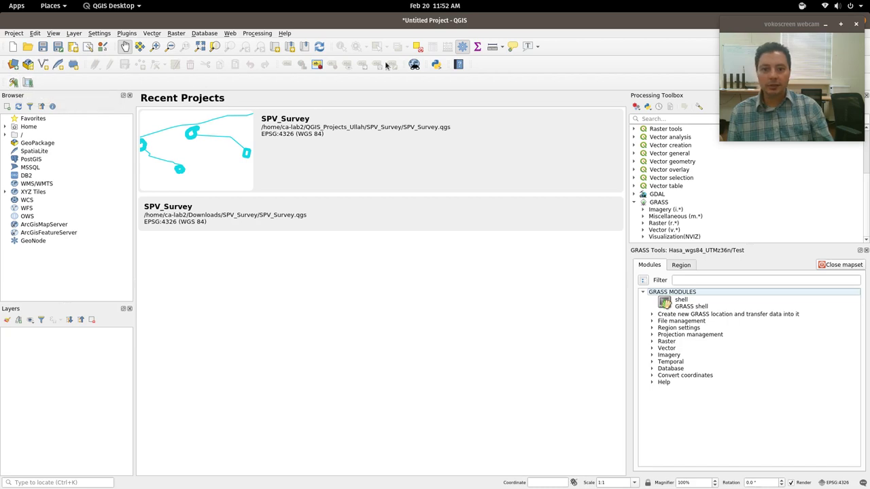
{"action": "left_click", "coordinate": [635, 203]}
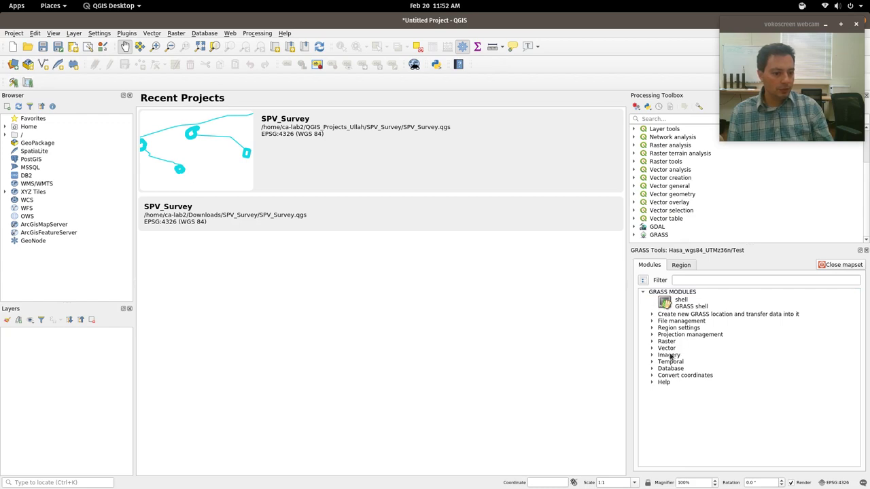
{"action": "right_click", "coordinate": [55, 344]}
{"action": "left_click", "coordinate": [25, 344]}
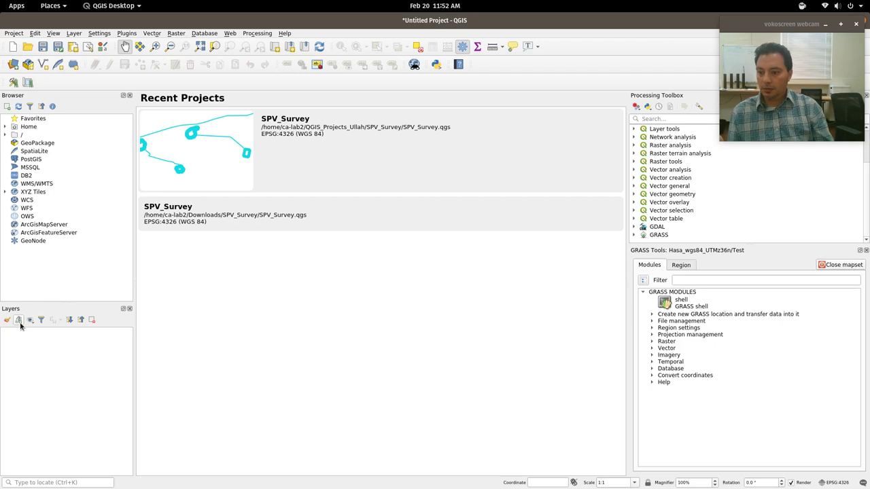
{"action": "key", "text": "super"}
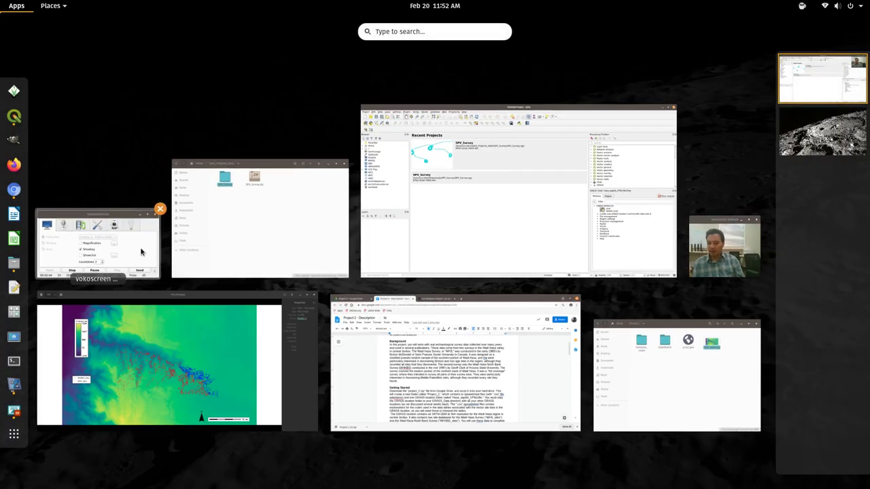
{"action": "left_click", "coordinate": [141, 252]}
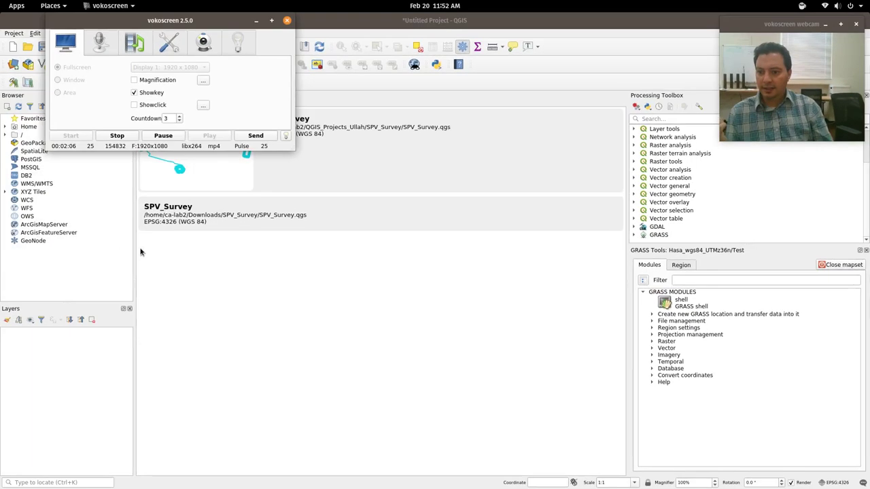
{"action": "left_click", "coordinate": [163, 136]}
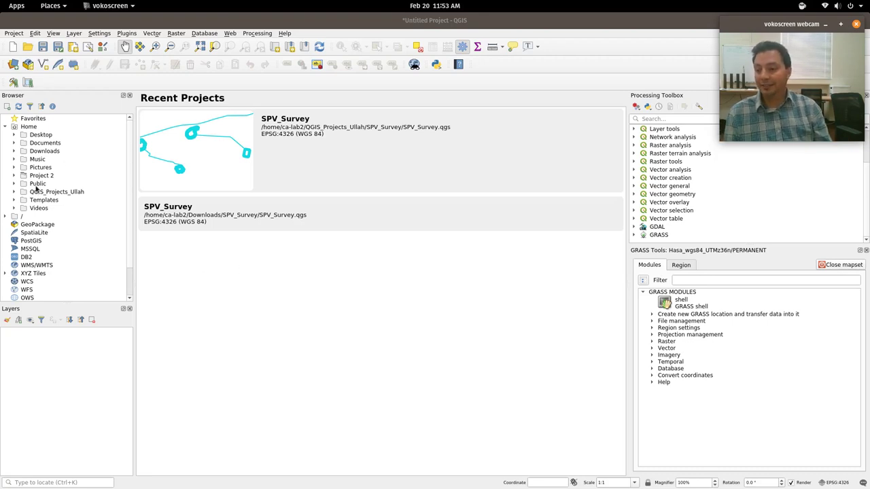
Browse to the Hasa_wgs84_UTMz36n location in Project 2's GRASSDATA folder and expand its PERMANENT and Test mapsets.
{"action": "left_click", "coordinate": [6, 127]}
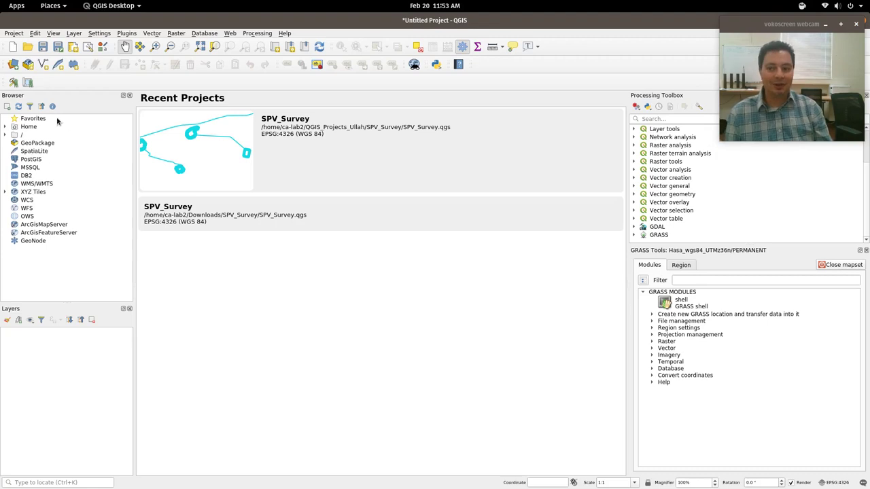
{"action": "left_click", "coordinate": [6, 127]}
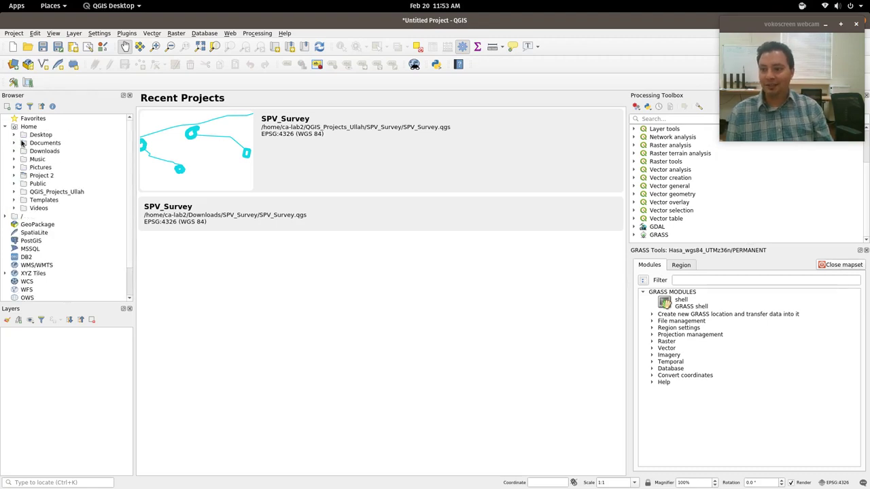
{"action": "left_click", "coordinate": [14, 175]}
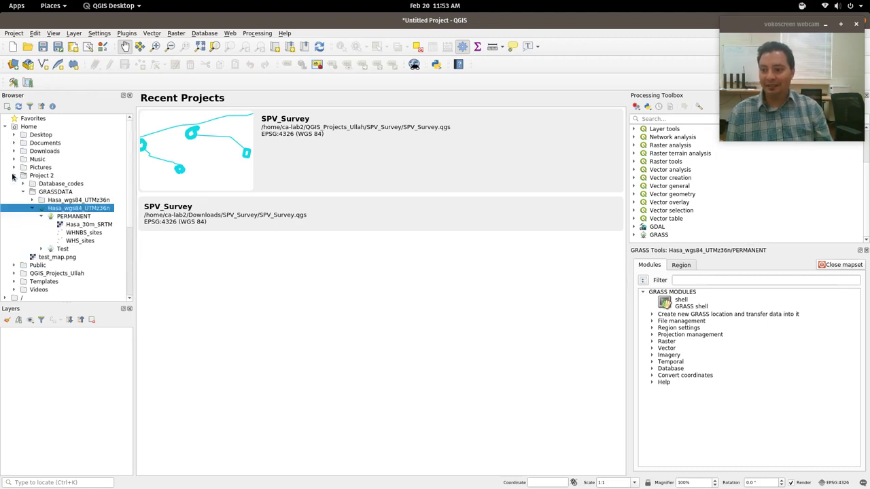
{"action": "left_click", "coordinate": [40, 193]}
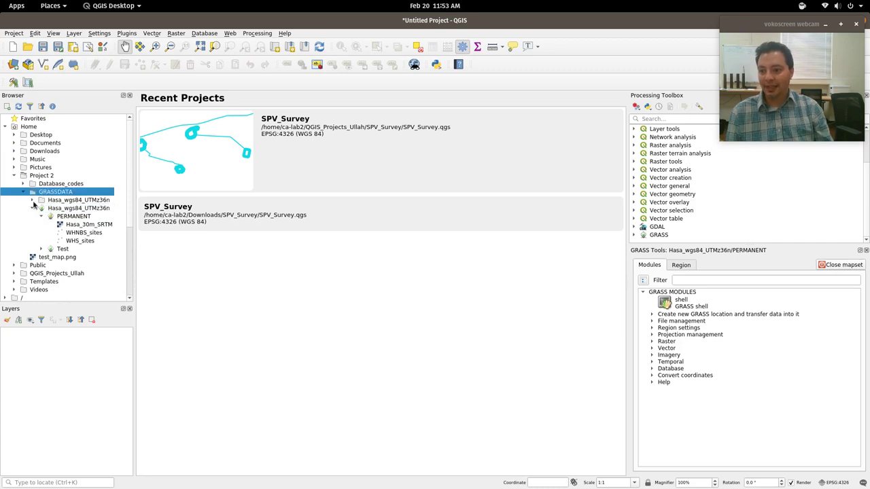
{"action": "left_click", "coordinate": [32, 208]}
{"action": "left_click", "coordinate": [76, 209]}
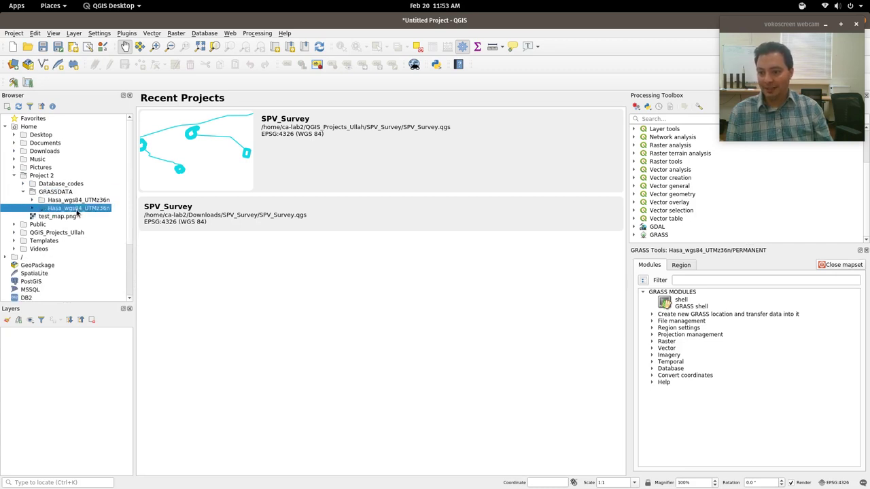
{"action": "left_click", "coordinate": [32, 208]}
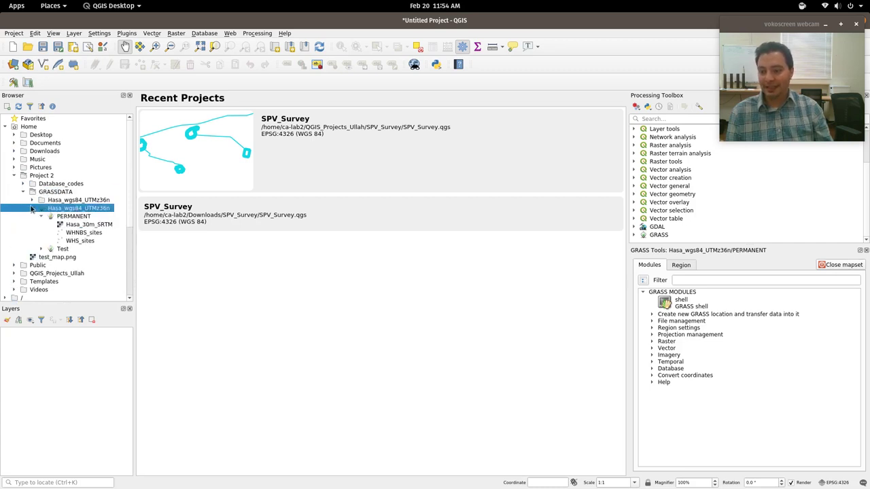
{"action": "left_click", "coordinate": [81, 225]}
{"action": "left_click", "coordinate": [41, 248]}
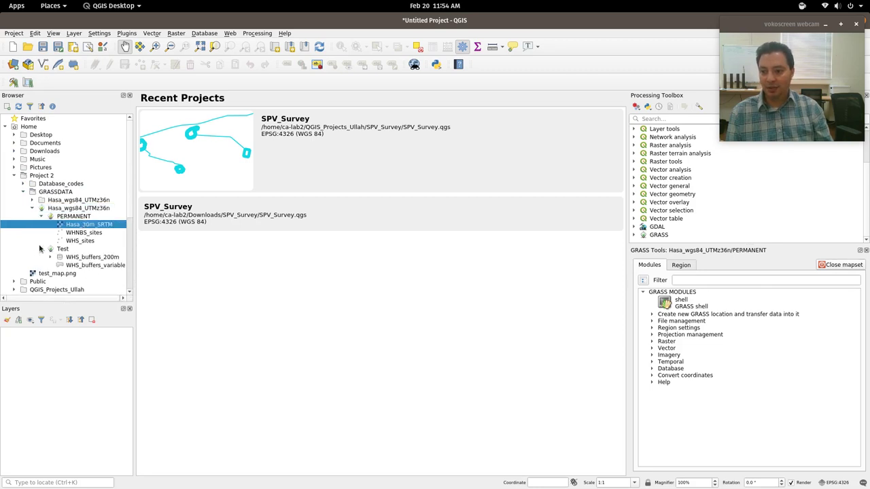
Add the Hasa_30m_SRTM raster from the PERMANENT mapset to the map at its full extent, rendered as singleband pseudocolor.
{"action": "left_click_drag", "start_coordinate": [91, 227], "coordinate": [89, 371]}
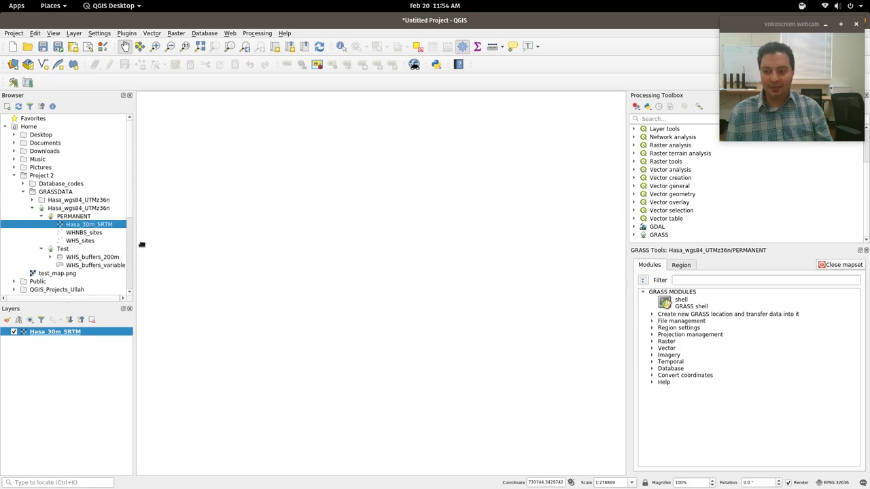
{"action": "right_click", "coordinate": [74, 224]}
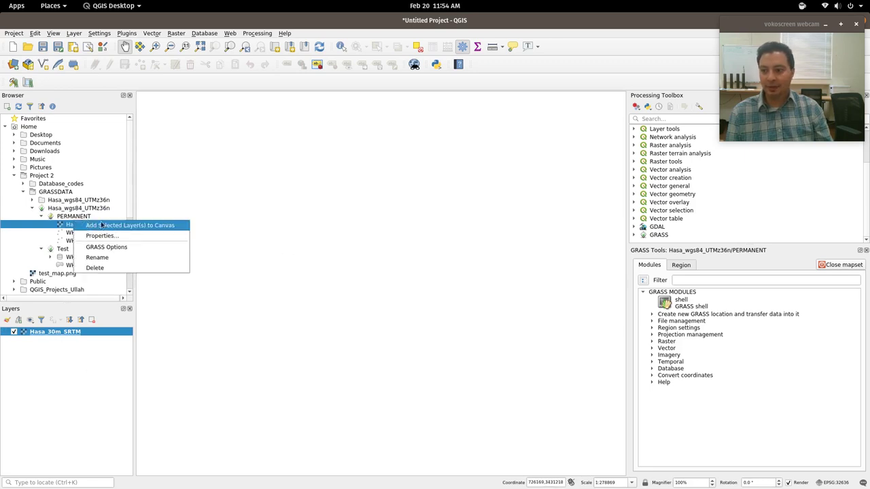
{"action": "right_click", "coordinate": [50, 332]}
{"action": "left_click", "coordinate": [114, 338]}
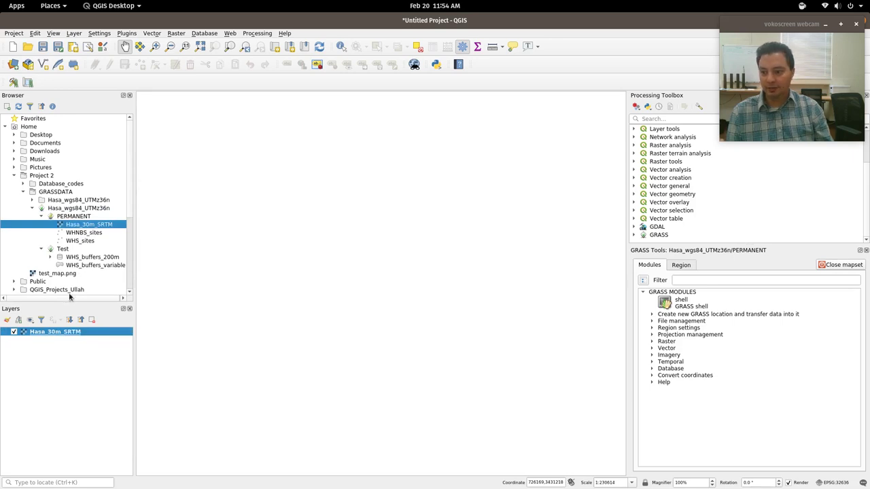
{"action": "double_click", "coordinate": [58, 337]}
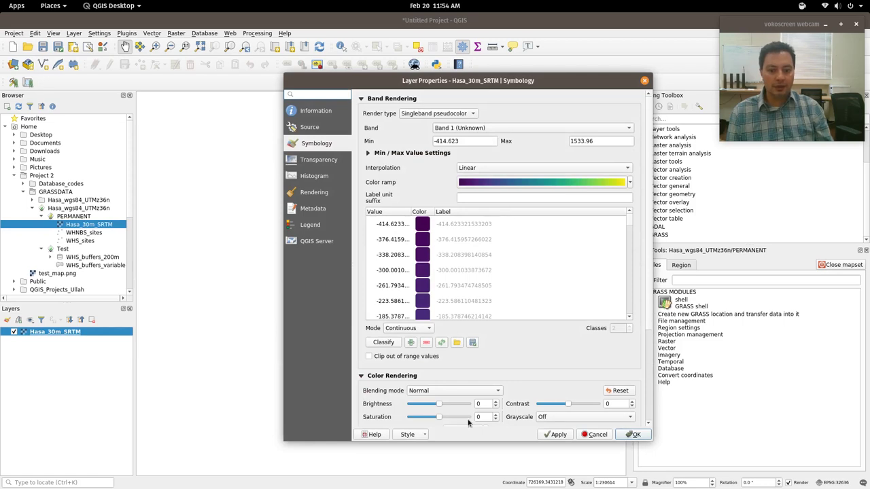
{"action": "left_click", "coordinate": [634, 435]}
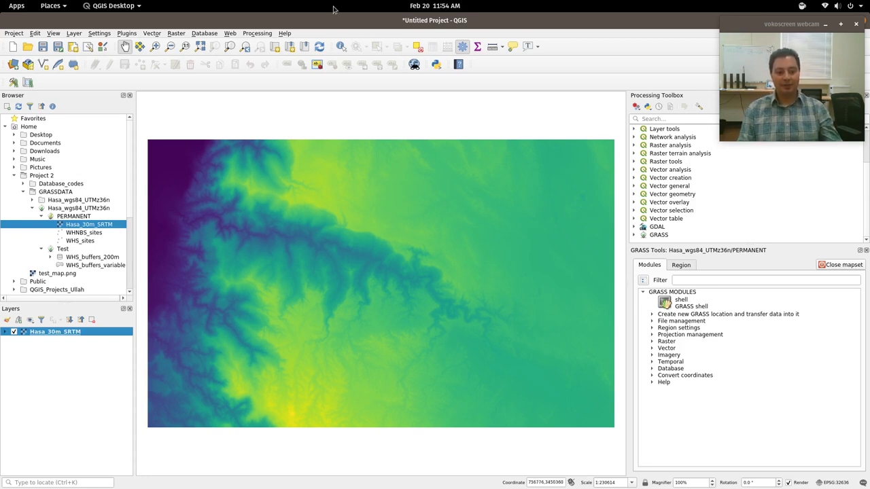
Add the WHNBS_sites and WHS_sites point layers from the PERMANENT mapset to the map.
{"action": "double_click", "coordinate": [76, 233]}
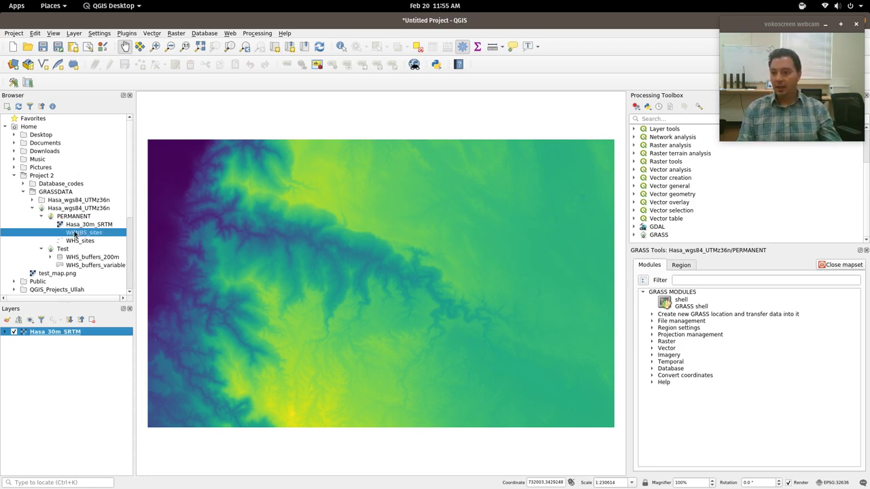
{"action": "double_click", "coordinate": [89, 242]}
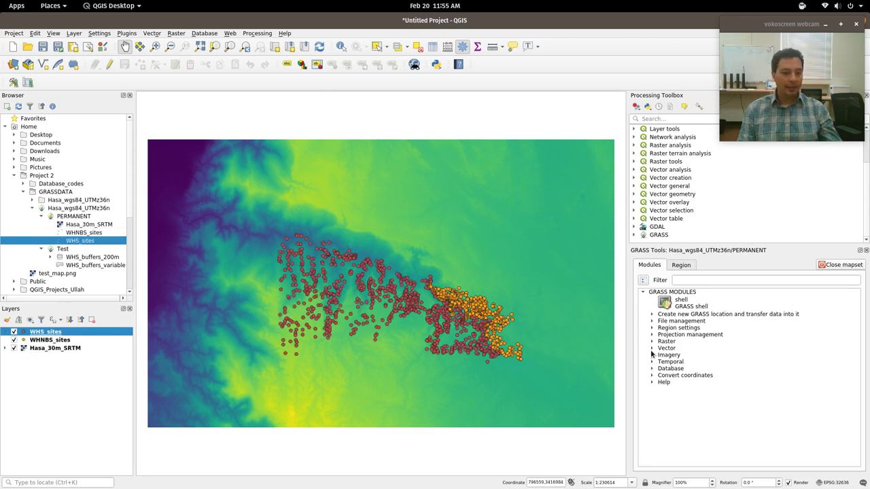
Compare the Vector module groups in GRASS Tools with the GRASS vector algorithms in the Processing Toolbox.
{"action": "left_click", "coordinate": [652, 347]}
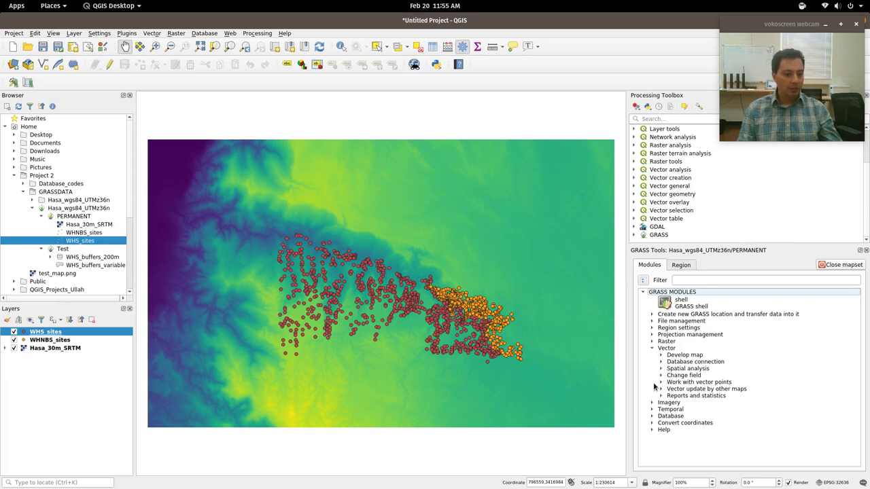
{"action": "left_click", "coordinate": [660, 383]}
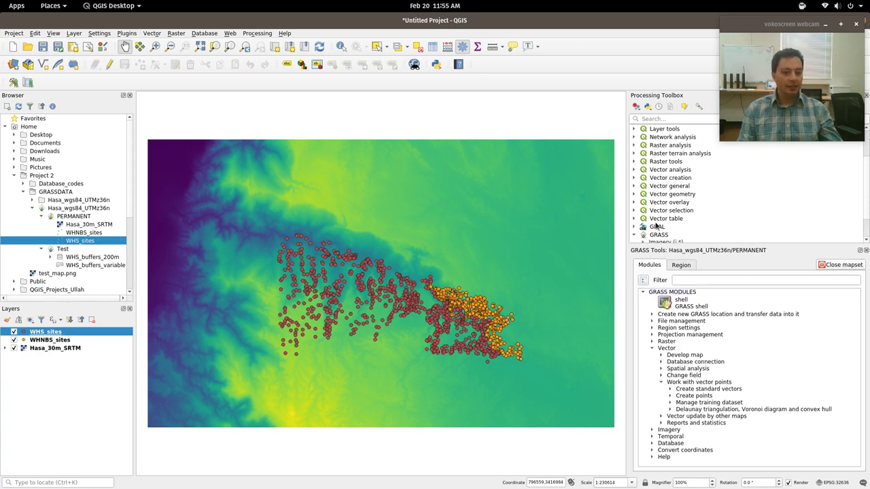
{"action": "left_click", "coordinate": [633, 235]}
{"action": "left_click", "coordinate": [643, 229]}
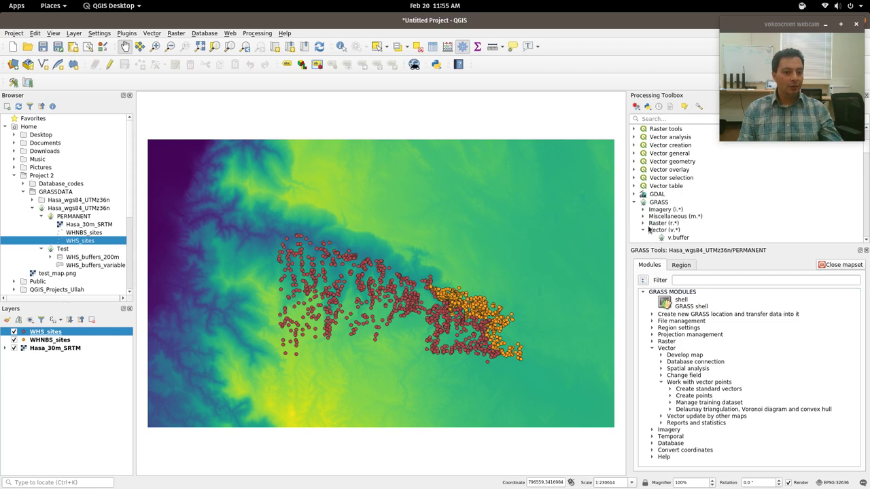
Examine the v.buffer parameters and its input layer file selection, closing the tool without running it.
{"action": "double_click", "coordinate": [676, 165]}
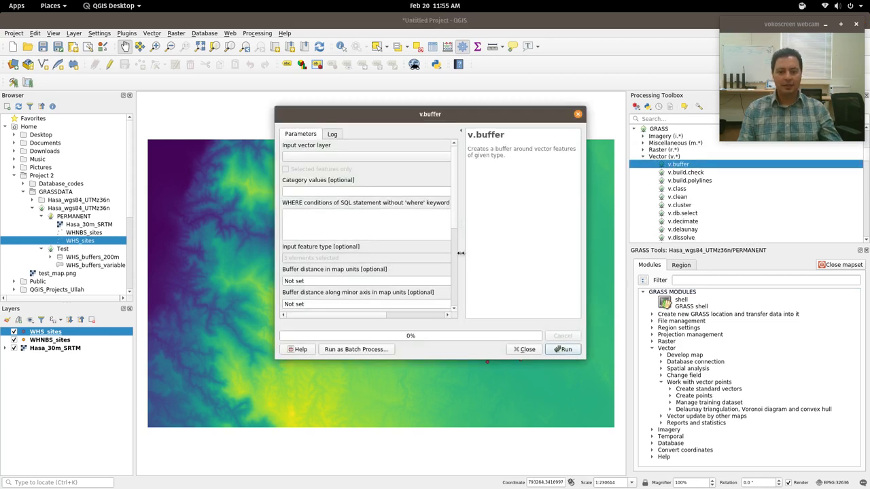
{"action": "left_click_drag", "start_coordinate": [460, 253], "coordinate": [547, 252]}
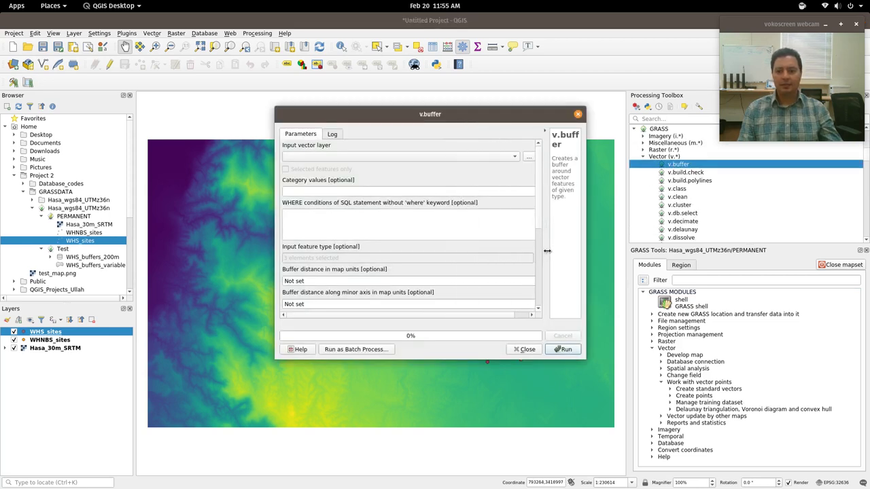
{"action": "left_click", "coordinate": [528, 158]}
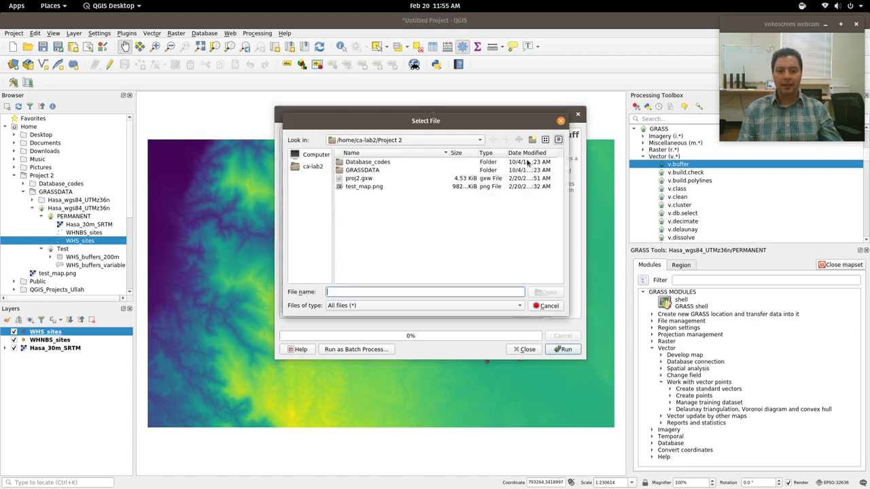
{"action": "left_click", "coordinate": [561, 120]}
{"action": "left_click", "coordinate": [526, 350]}
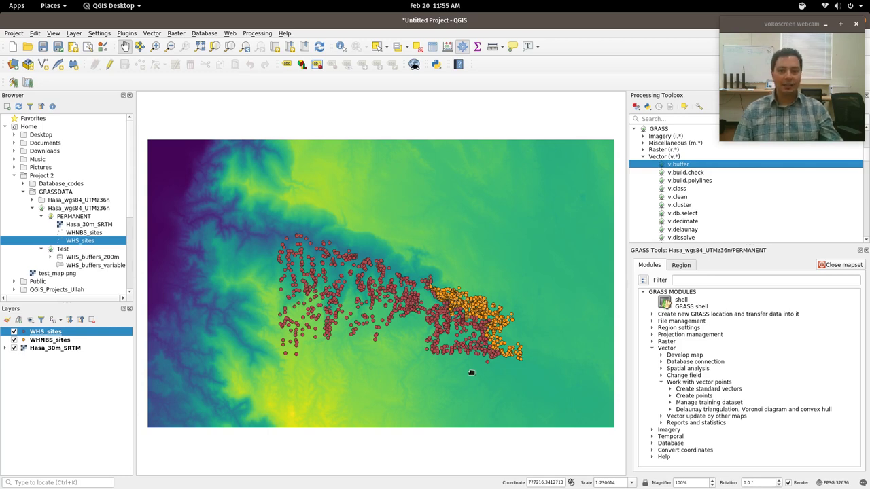
{"action": "key", "text": "super"}
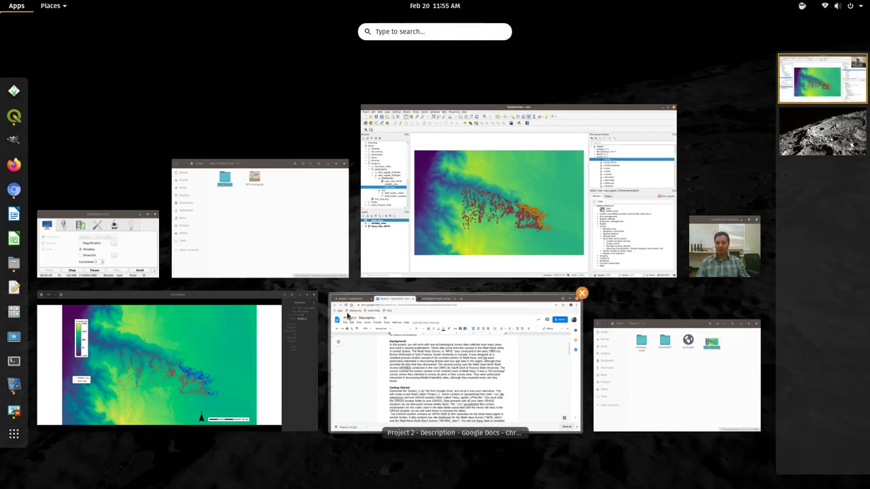
{"action": "left_click", "coordinate": [127, 249]}
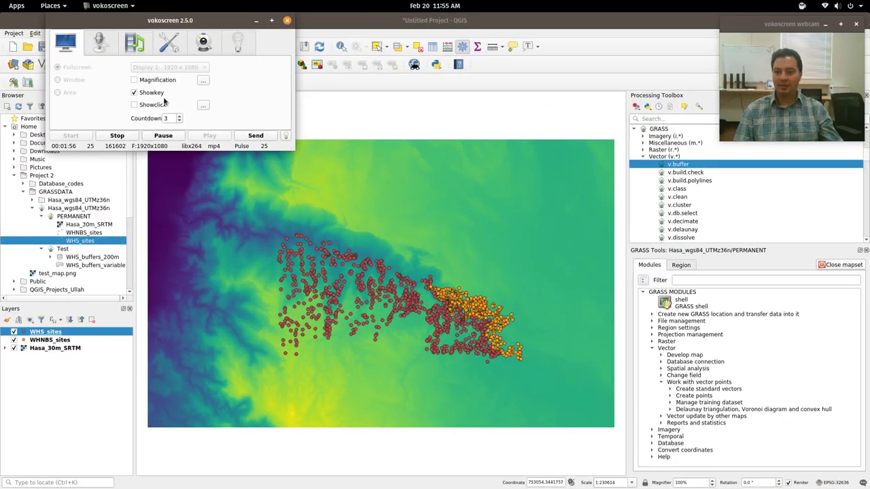